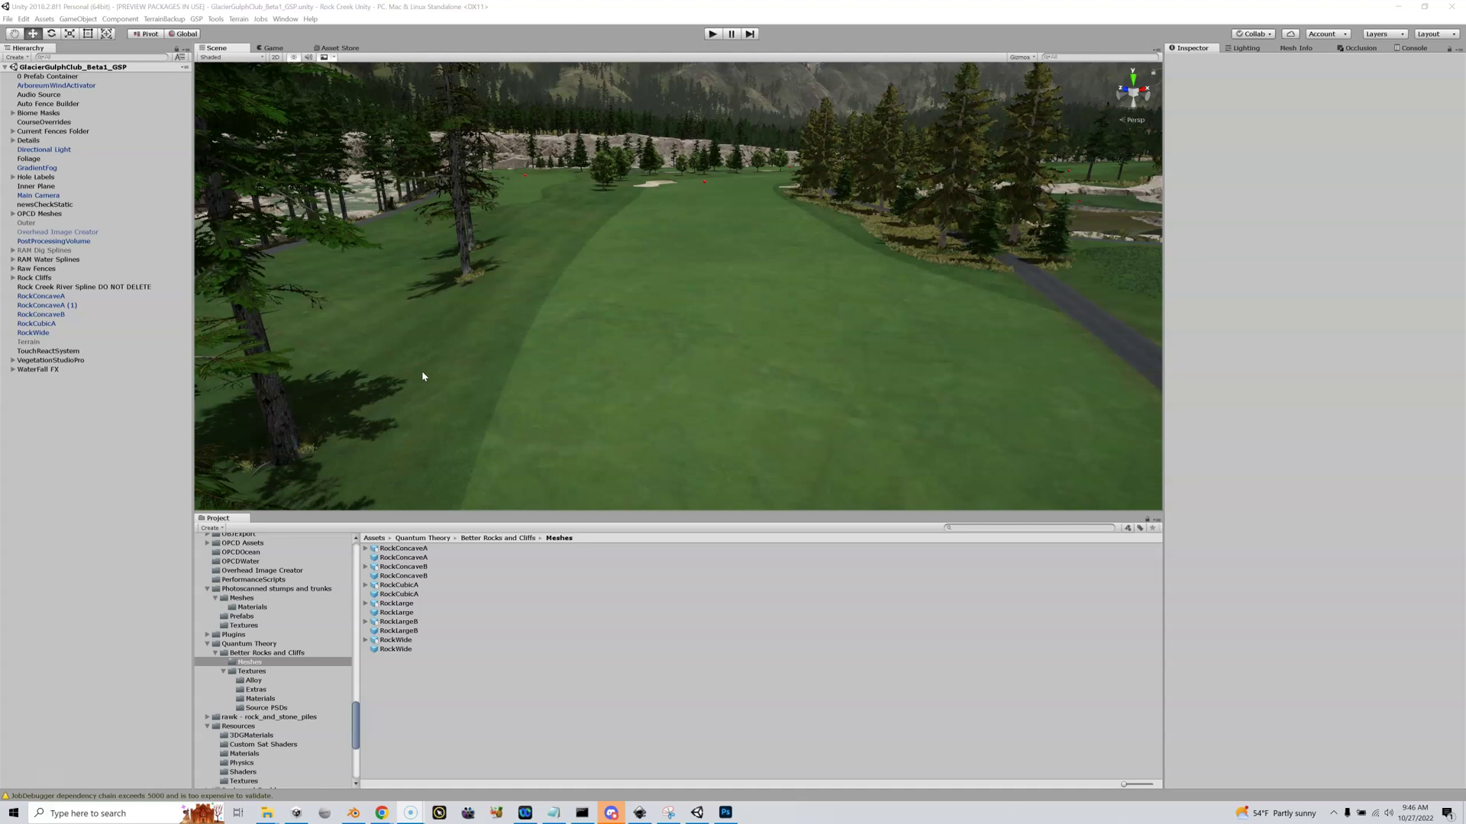
mouse_move(663, 325)
mouse_down()
mouse_move(850, 344)
mouse_move(850, 328)
mouse_move(758, 317)
mouse_move(659, 323)
mouse_up()
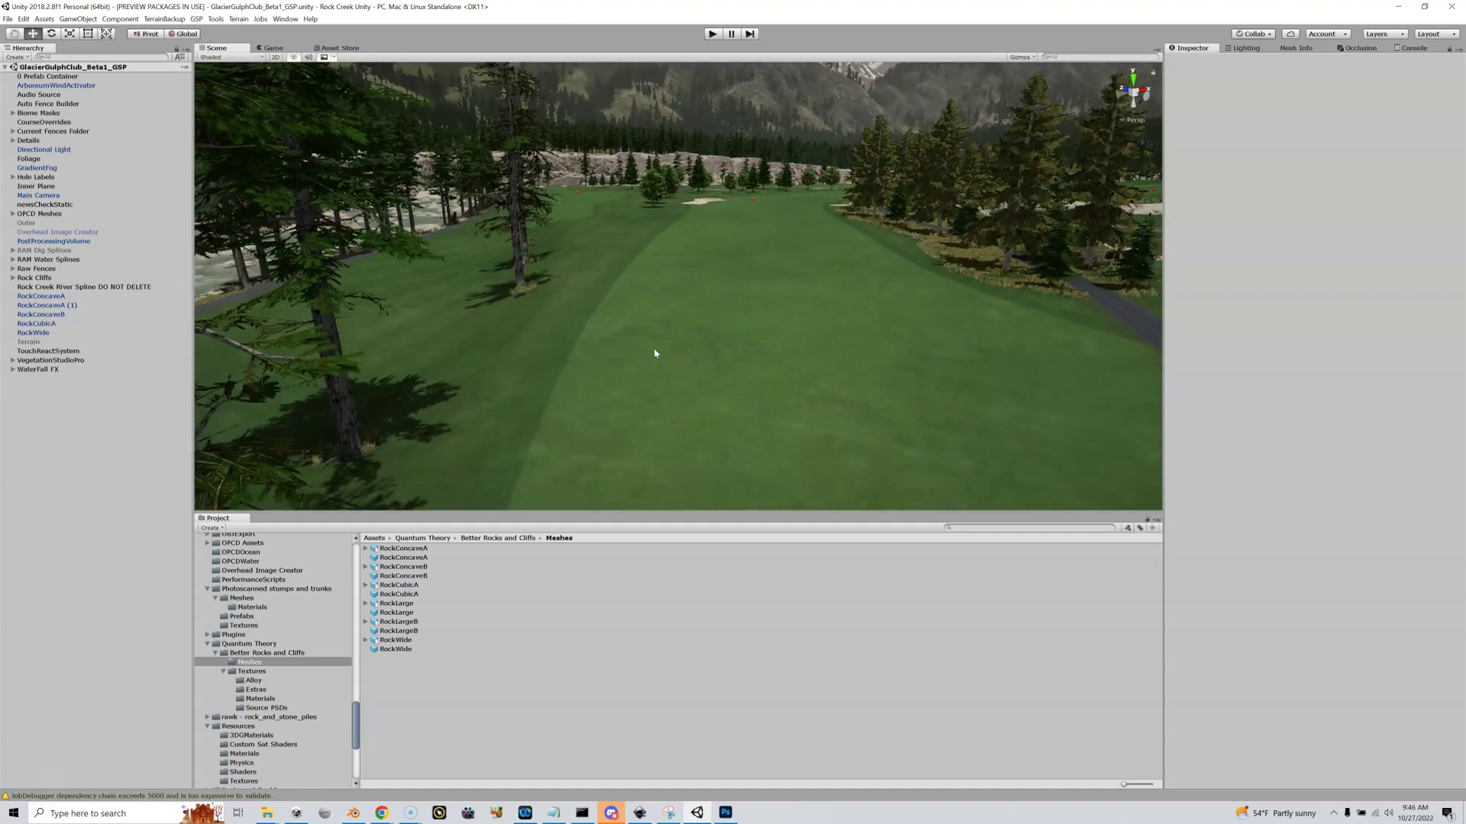
scroll(659, 373, up, 5)
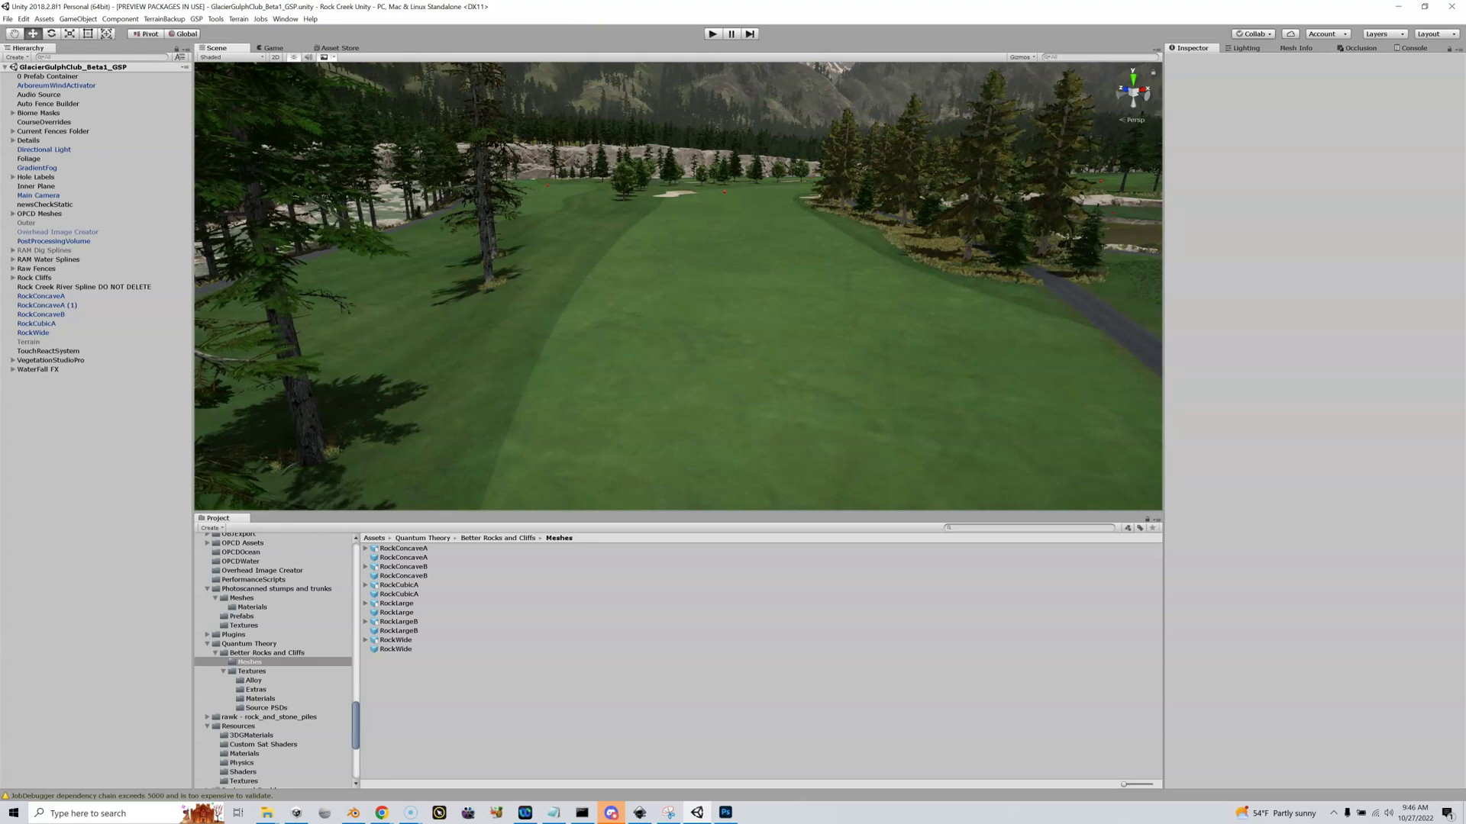
Step: Switch to the textures.com page in the browser and look through the grunge texture results for a suitable overlay
key(alt+Tab)
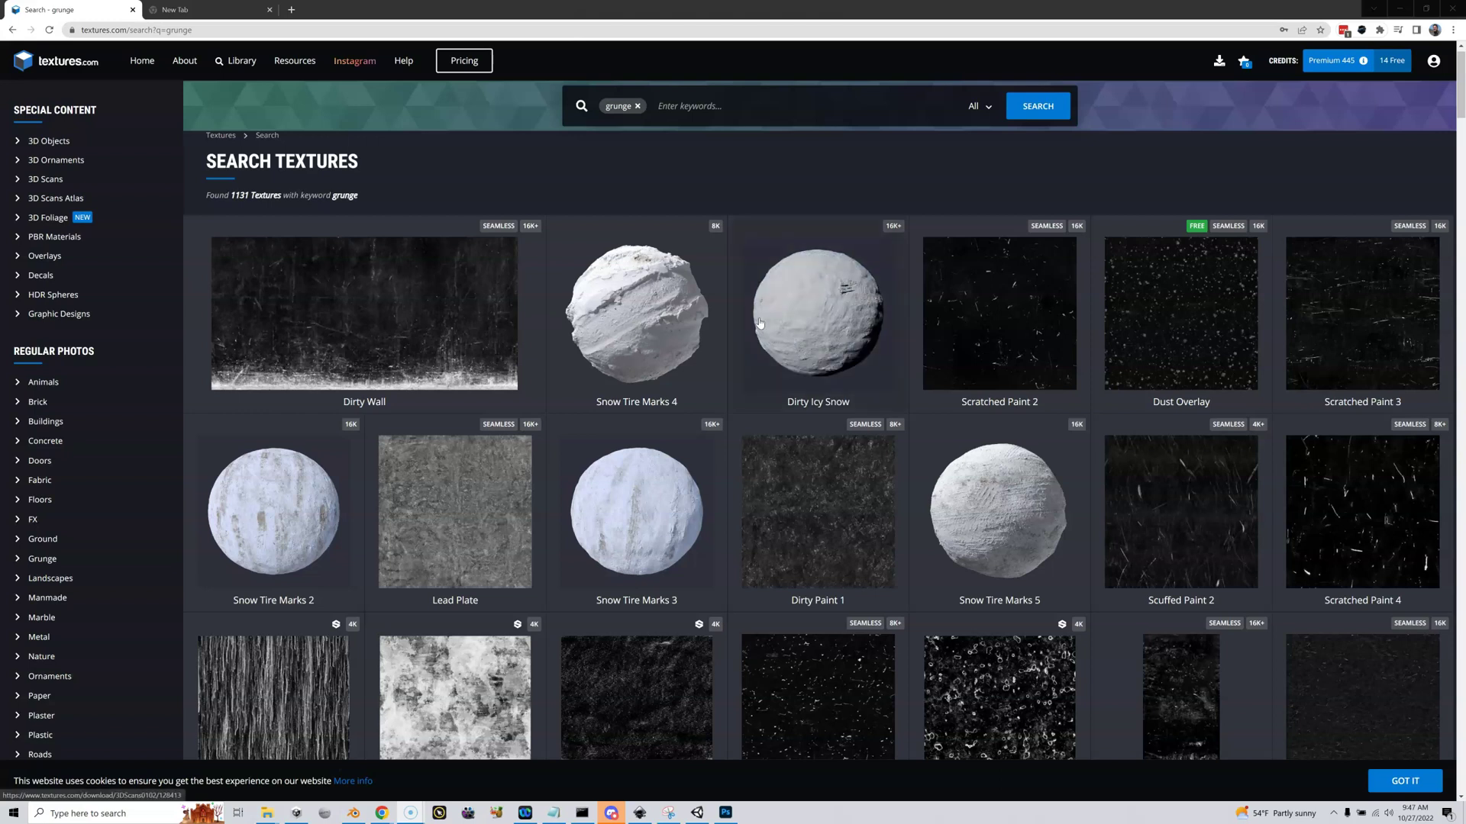
scroll(760, 323, down, 1)
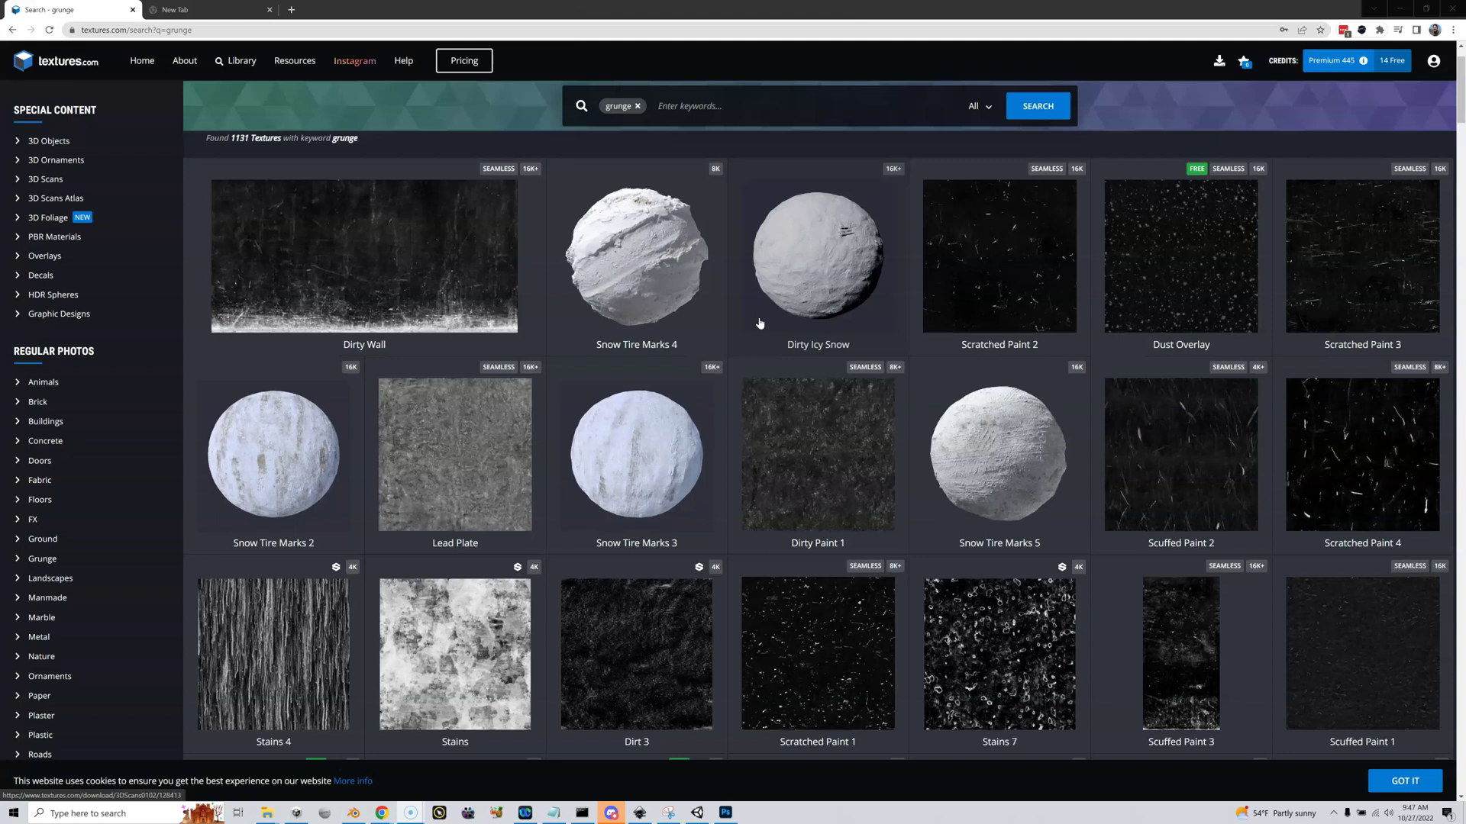
scroll(759, 323, down, 3)
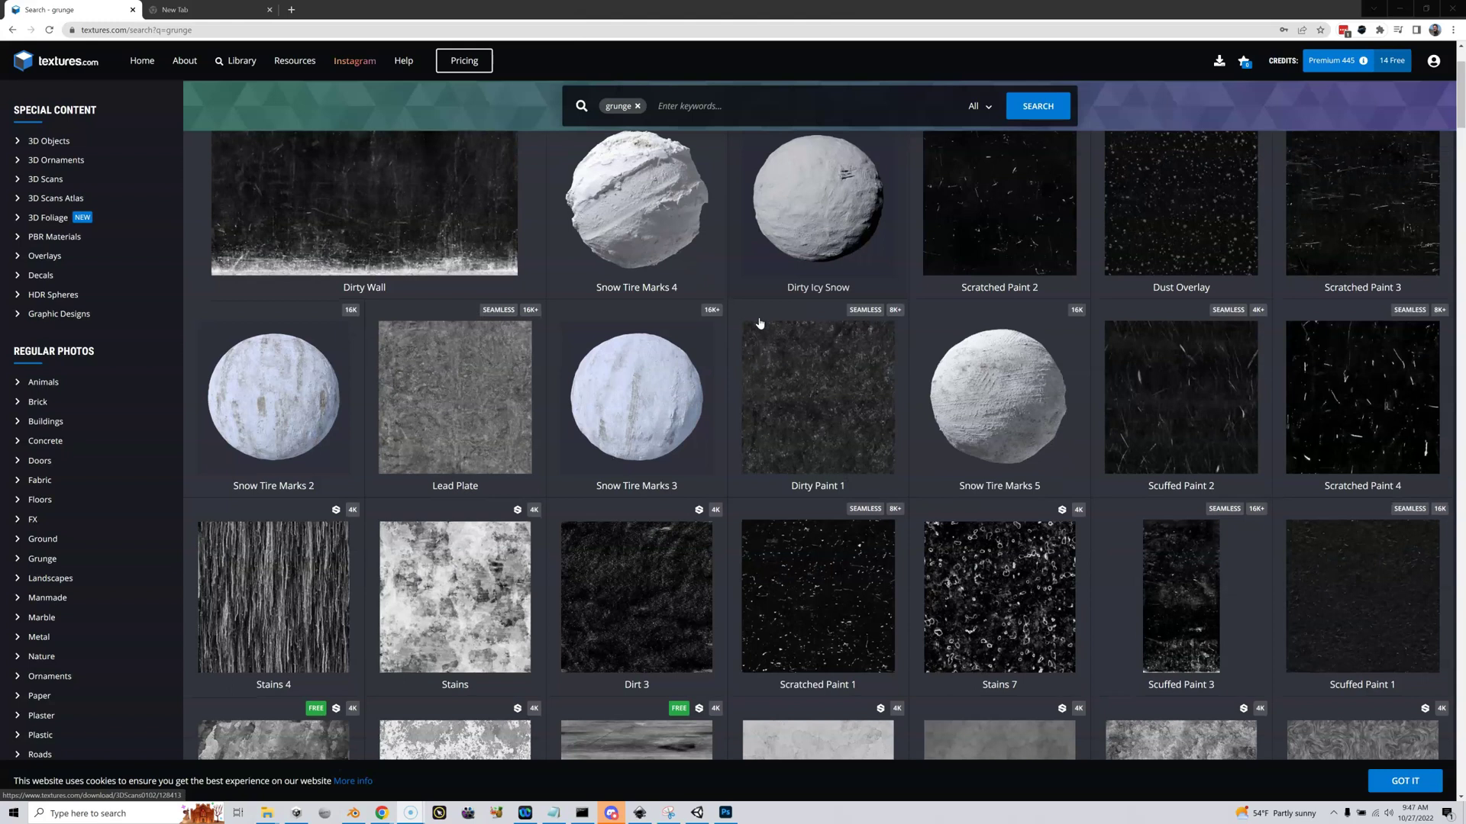
scroll(759, 323, up, 4)
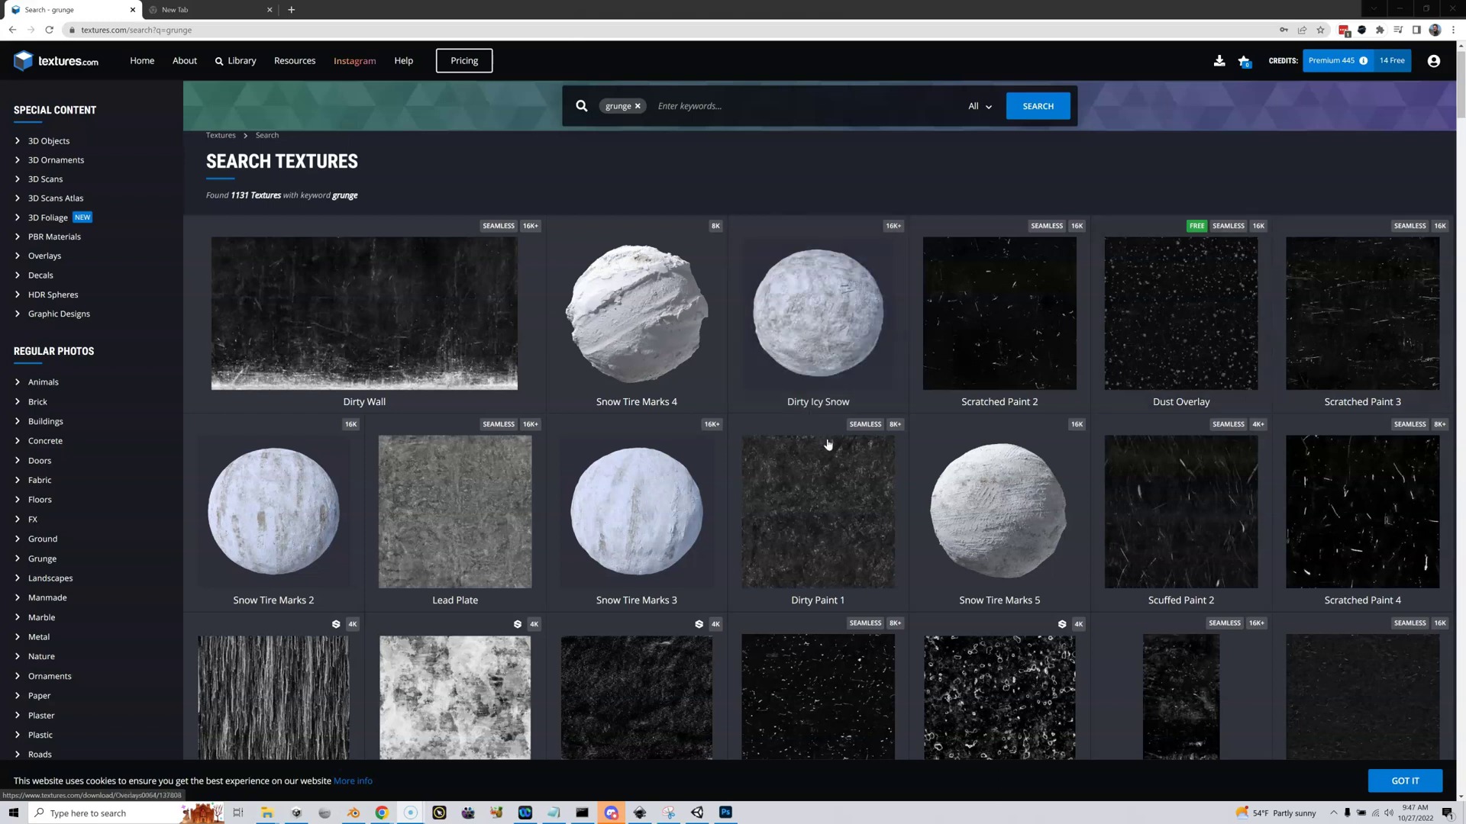
scroll(629, 357, down, 5)
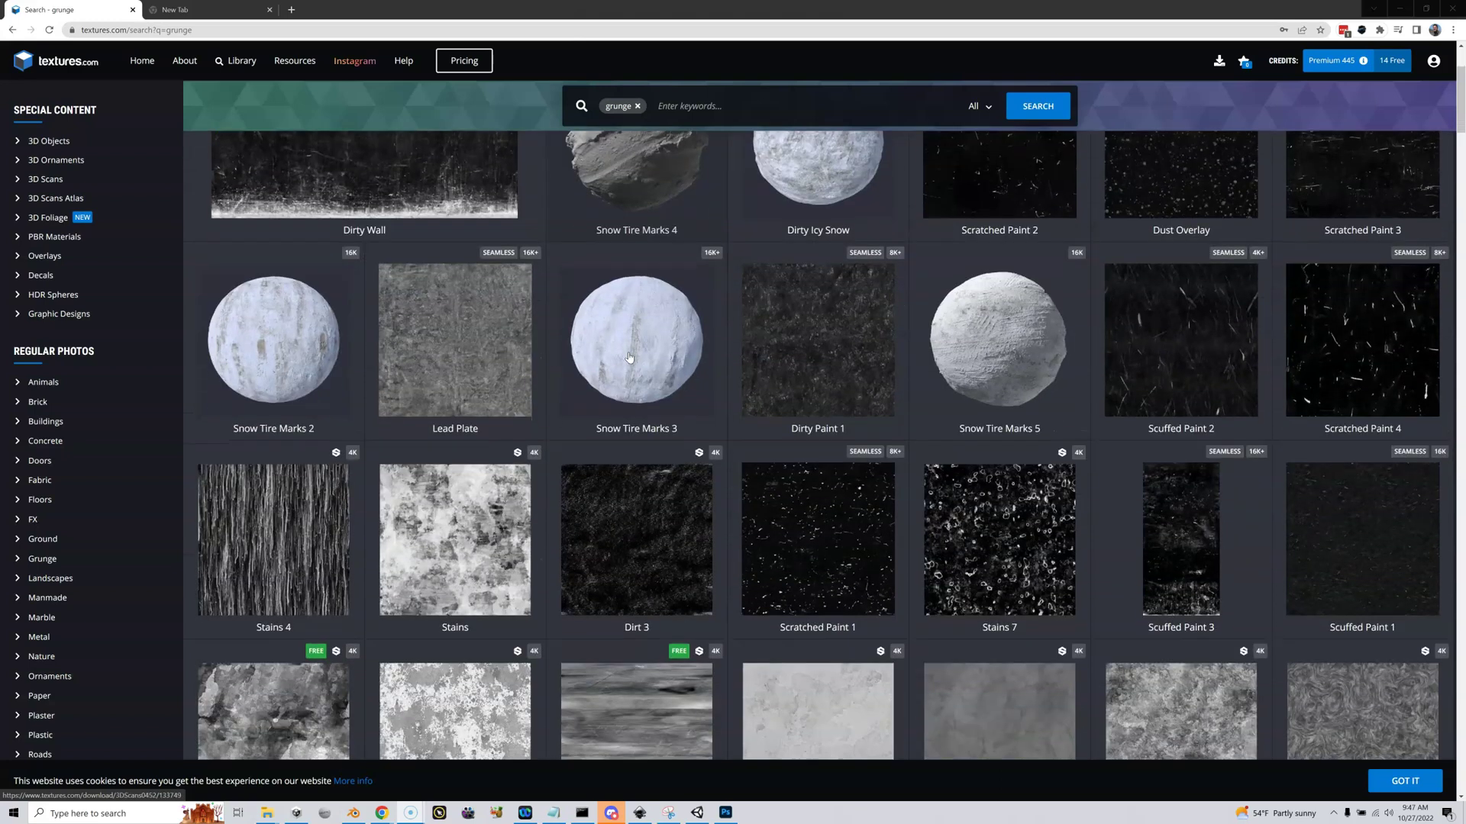
scroll(629, 357, down, 4)
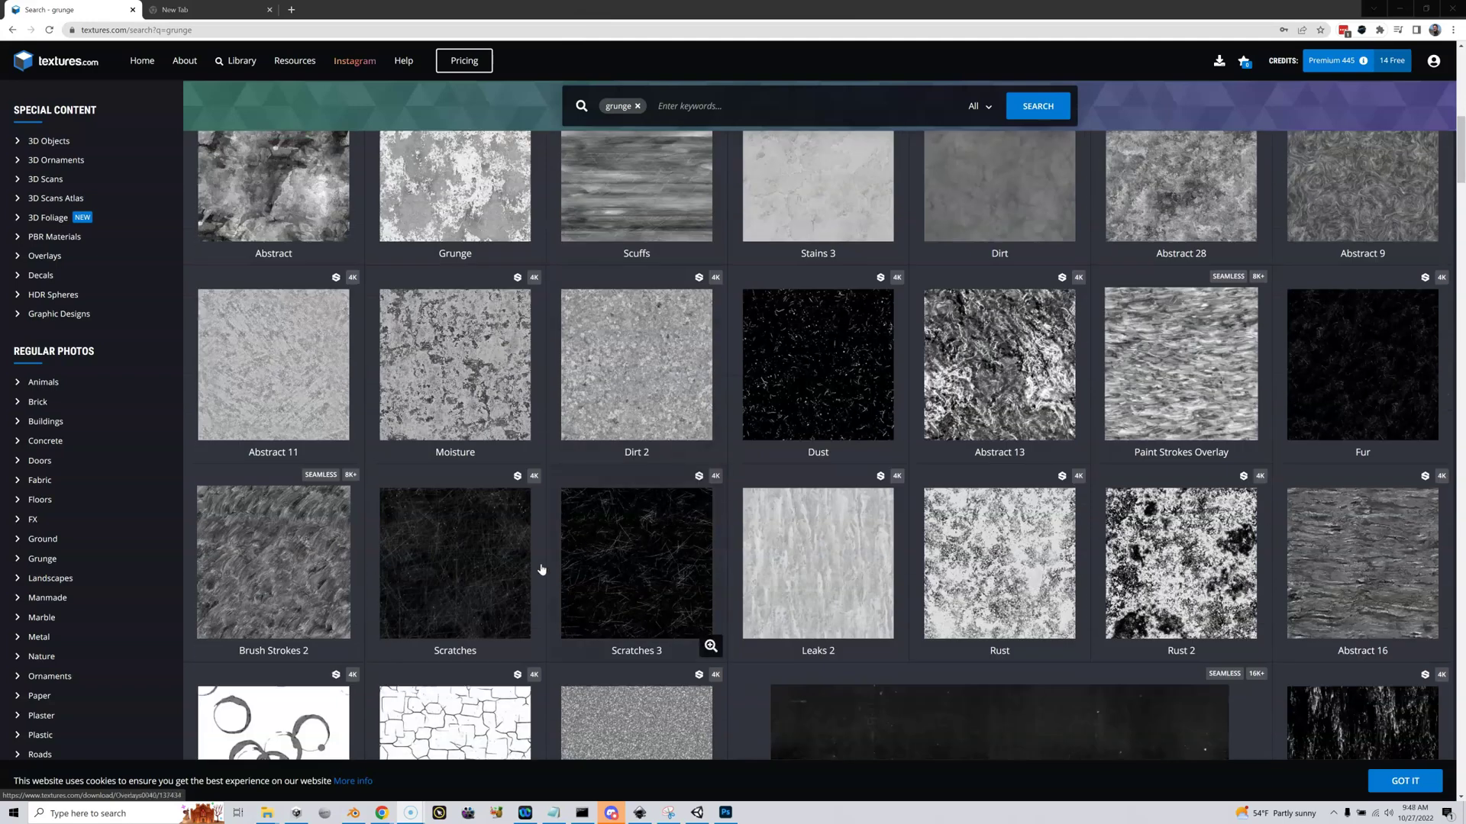
scroll(600, 538, down, 2)
scroll(602, 538, down, 2)
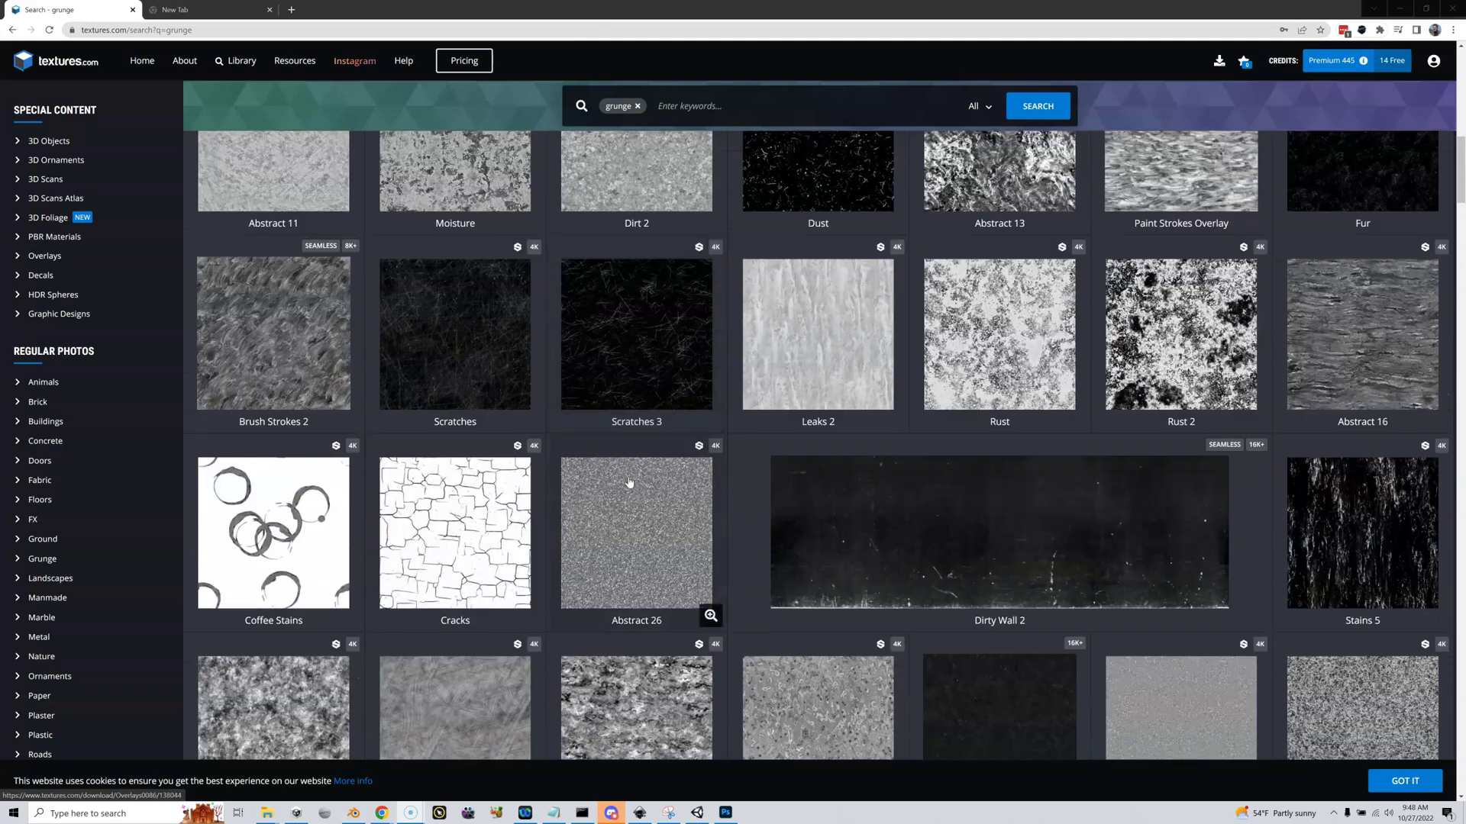
Step: Open the Scratches 3 overlay and examine its seamless flat maps, especially the Image 6 preview and its available sizes
click(637, 340)
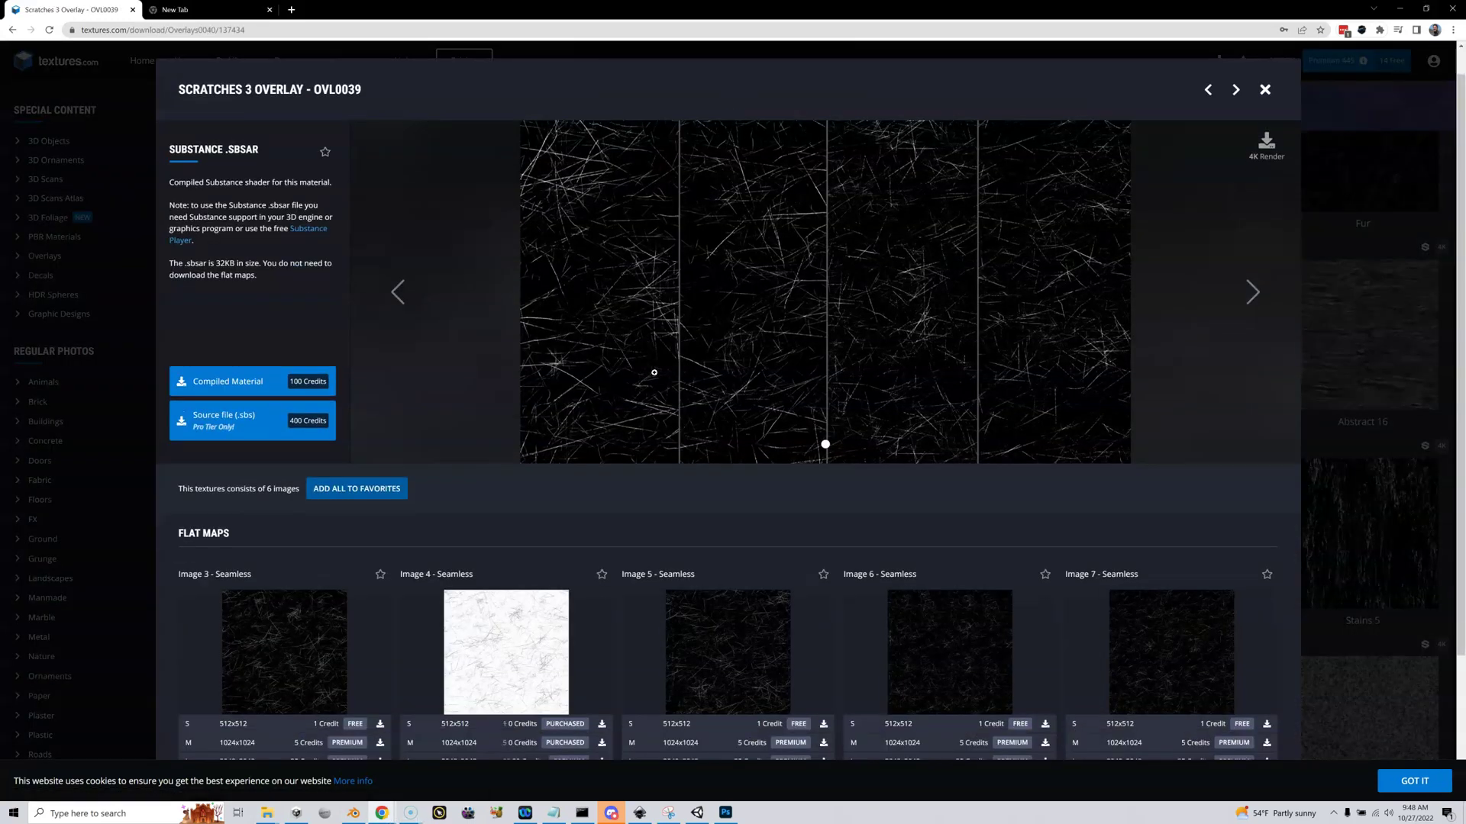
scroll(649, 359, down, 3)
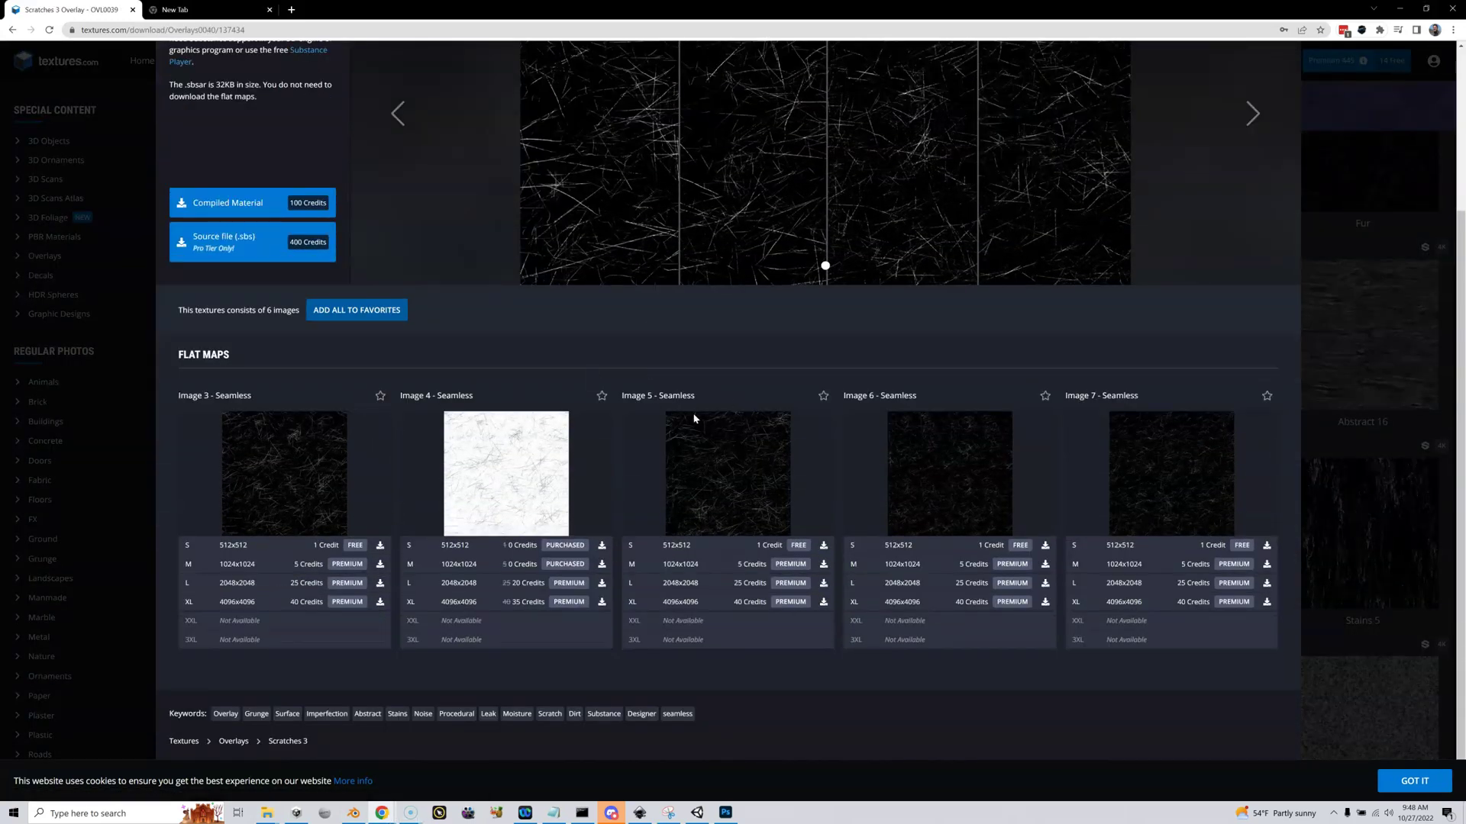
mouse_move(727, 463)
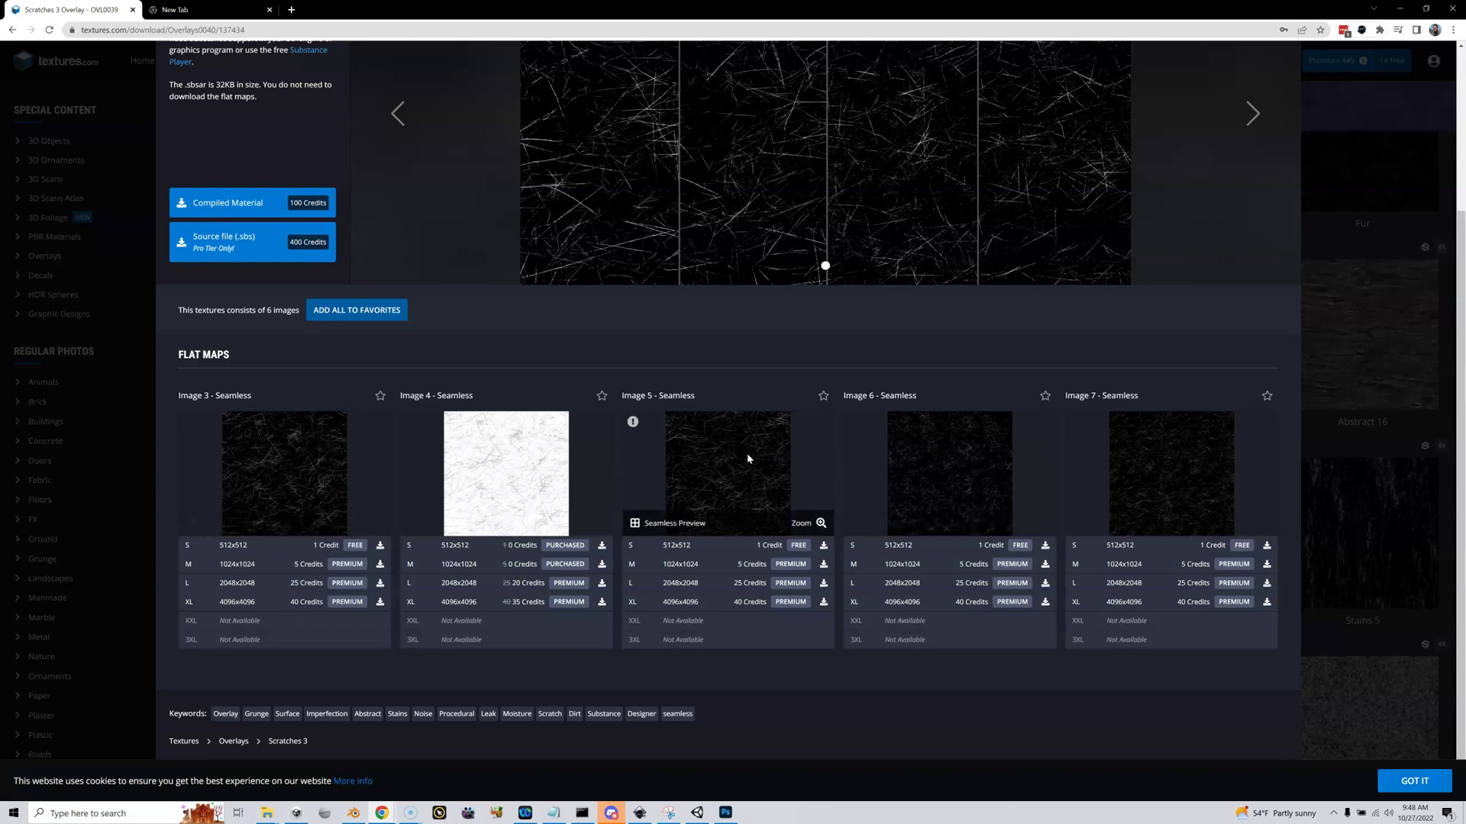
mouse_move(955, 443)
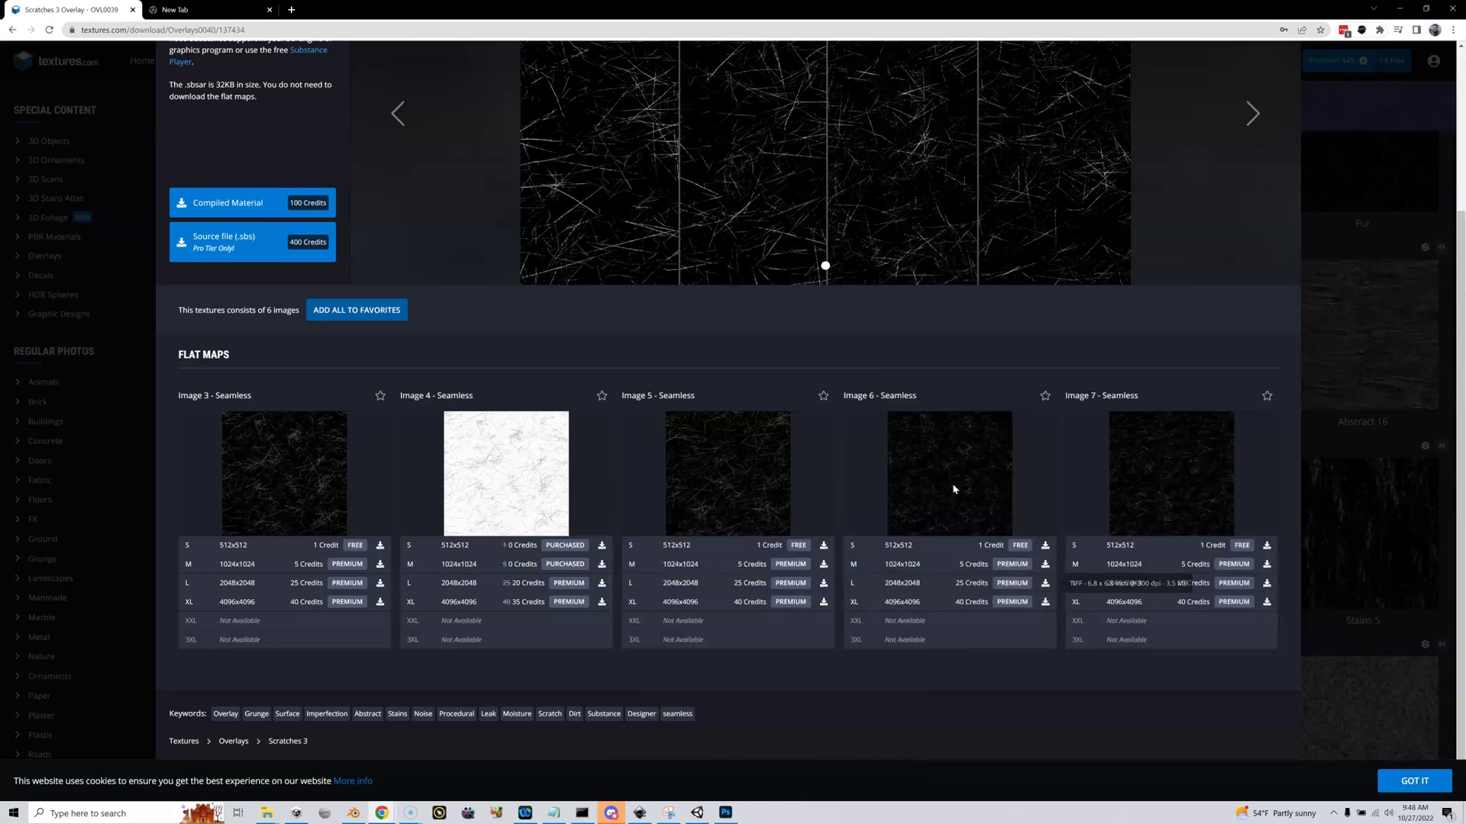
mouse_move(1043, 535)
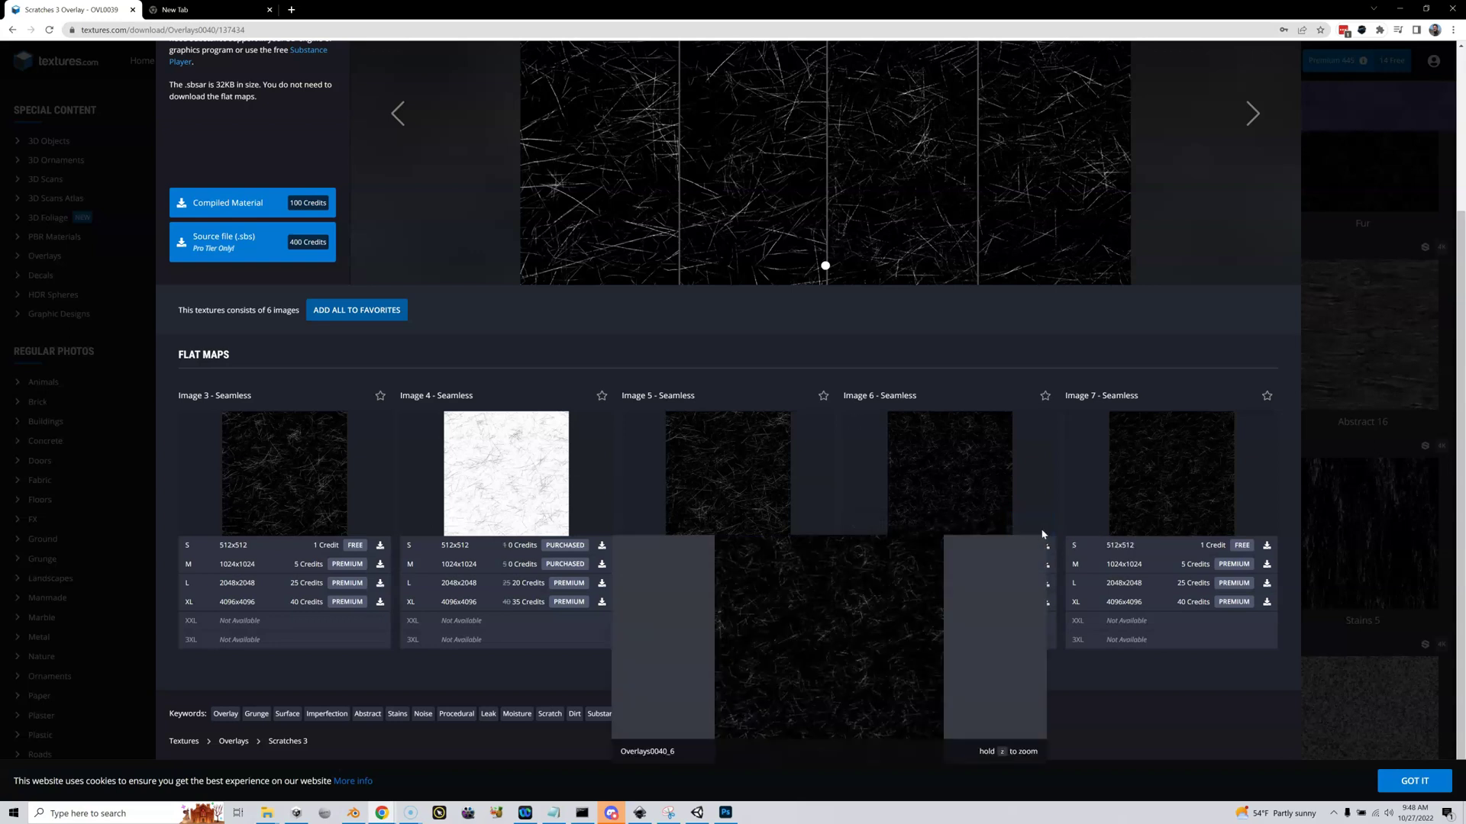
key(z)
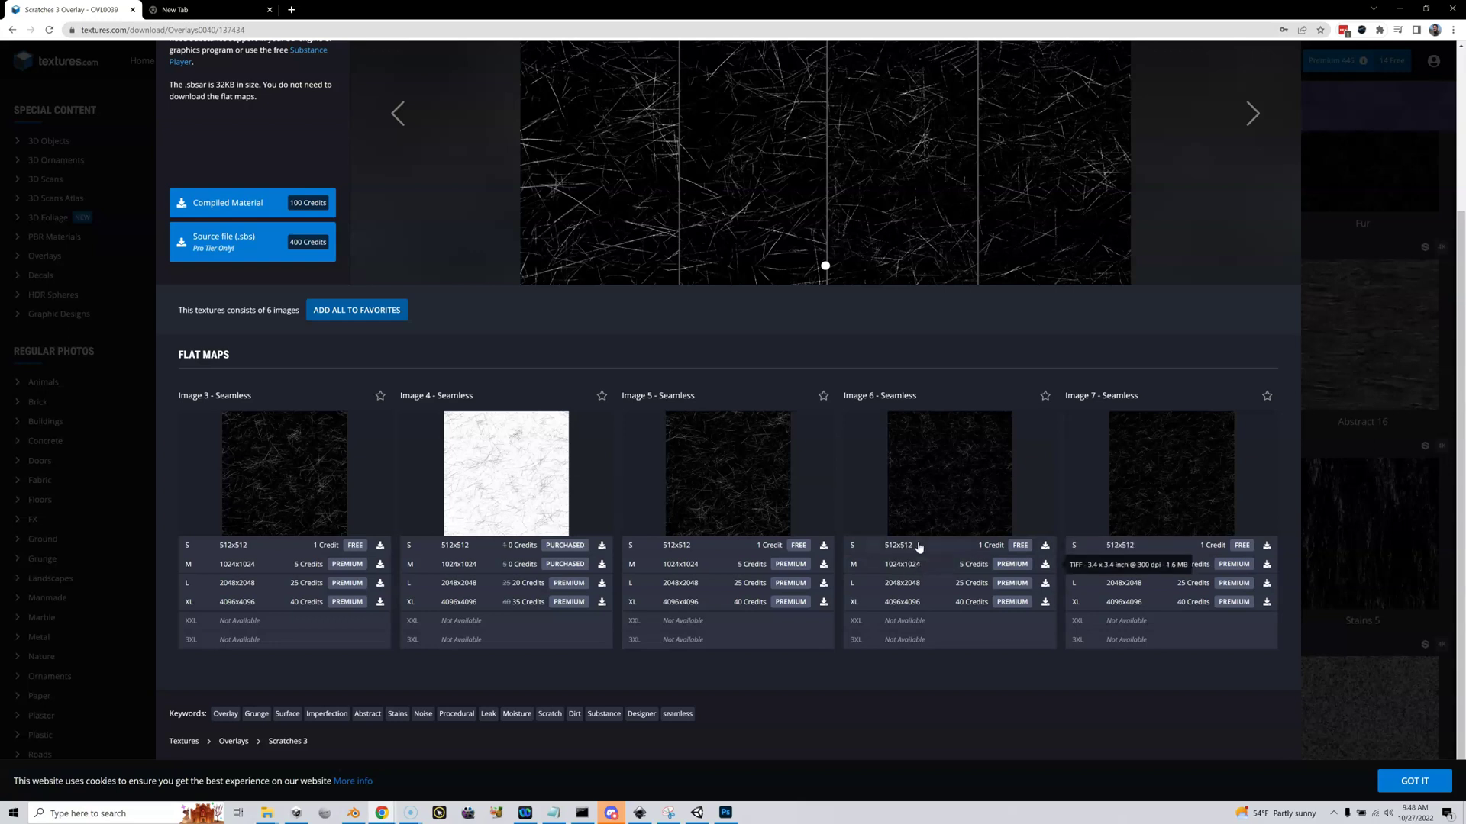
mouse_move(934, 516)
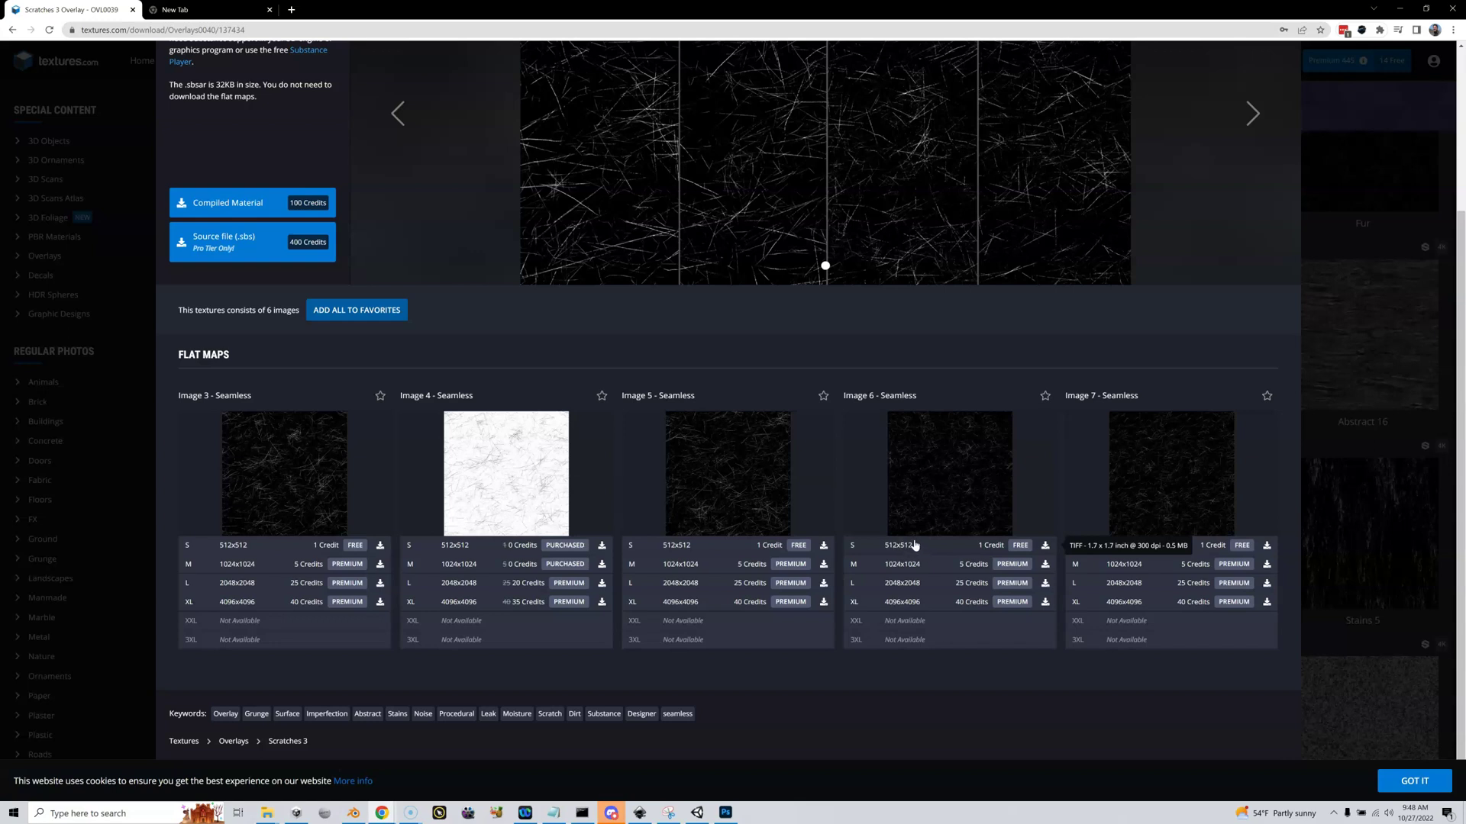
mouse_move(909, 421)
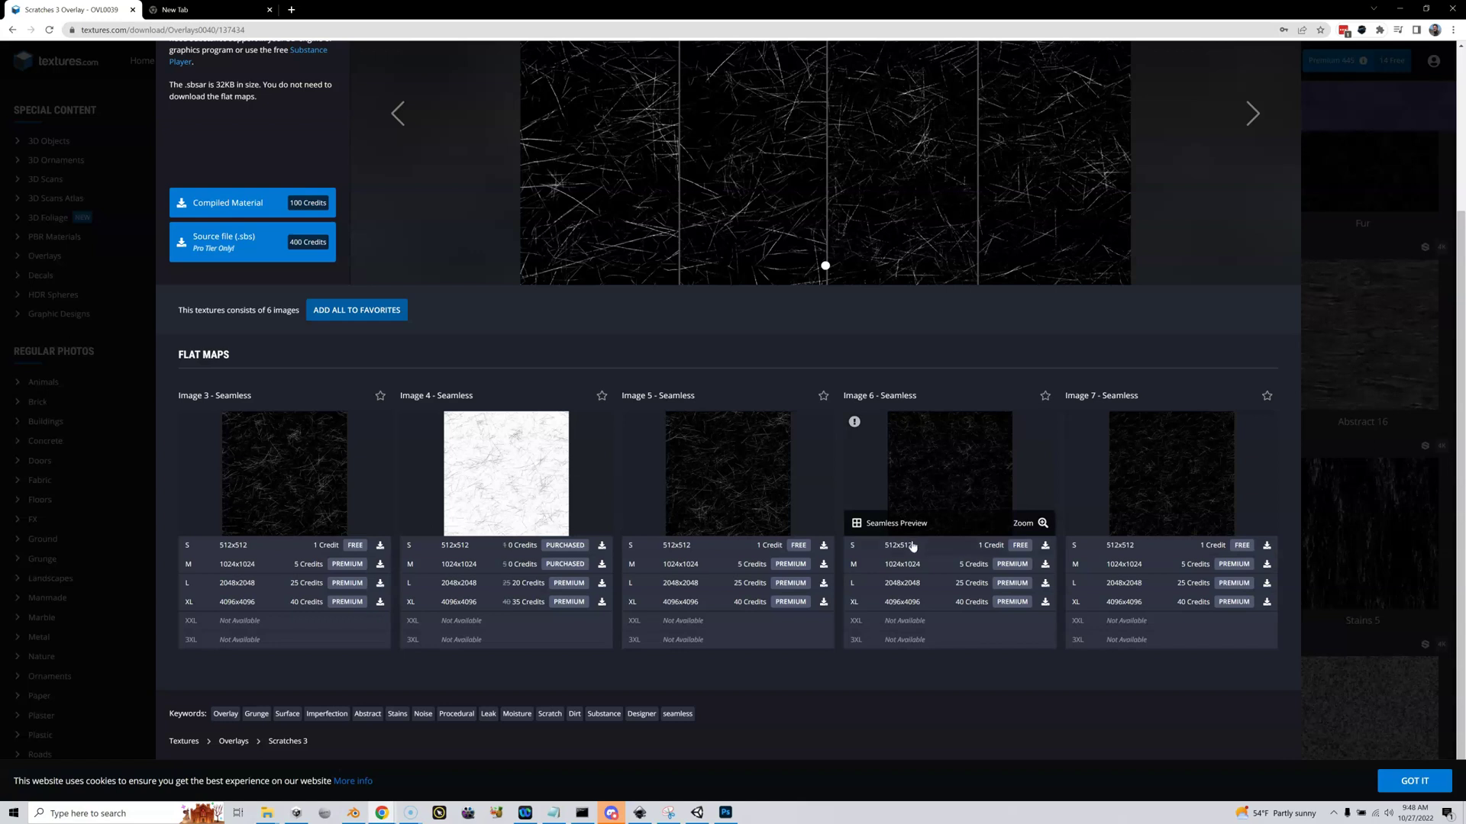
mouse_move(910, 548)
scroll(968, 474, up, 1)
scroll(968, 474, down, 1)
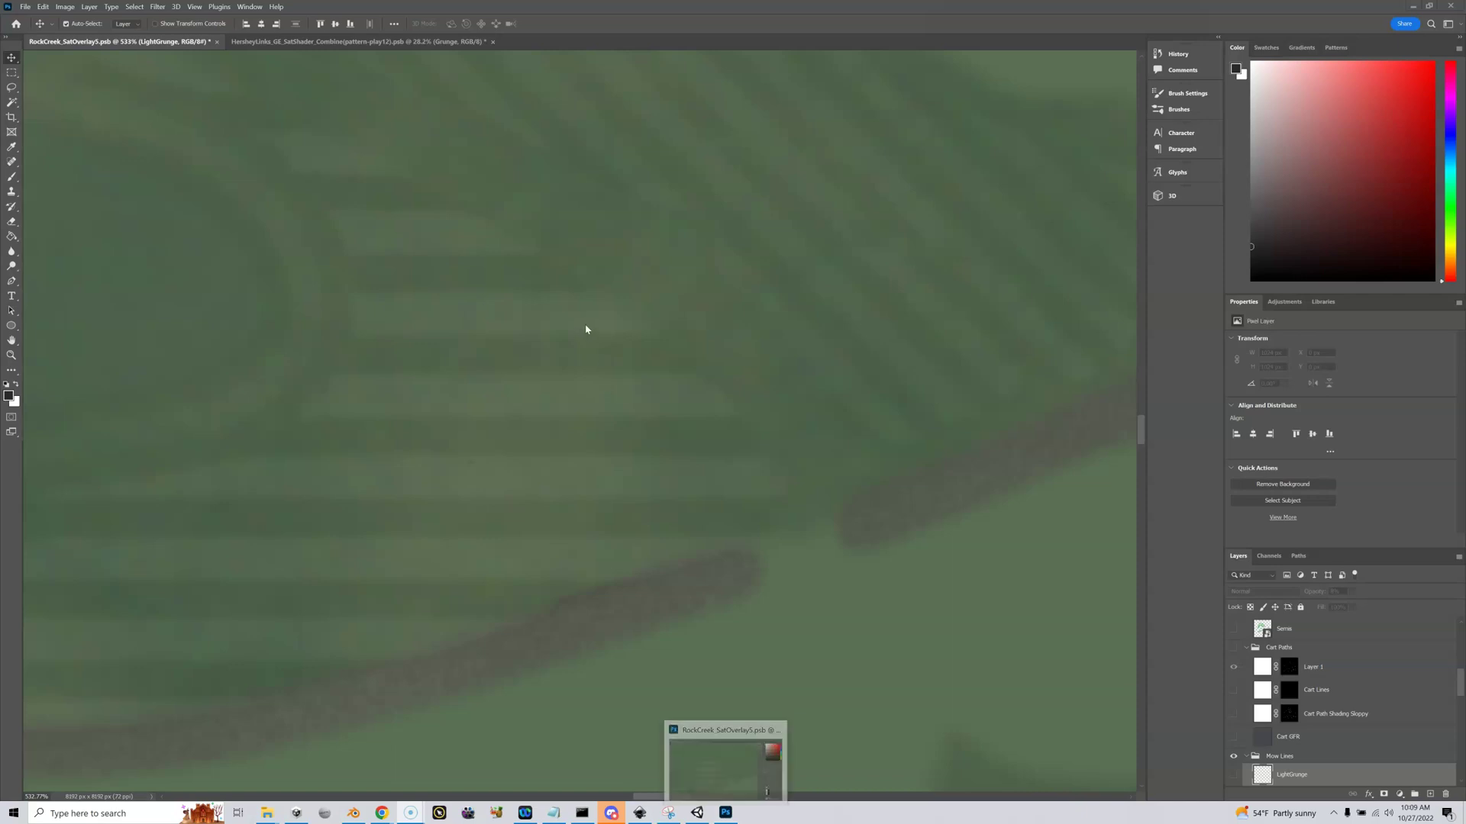
Step: In Photoshop, open TexturesCom_Overlay_Scratches_512_overlay from Downloads and unlock its Background layer
click(23, 7)
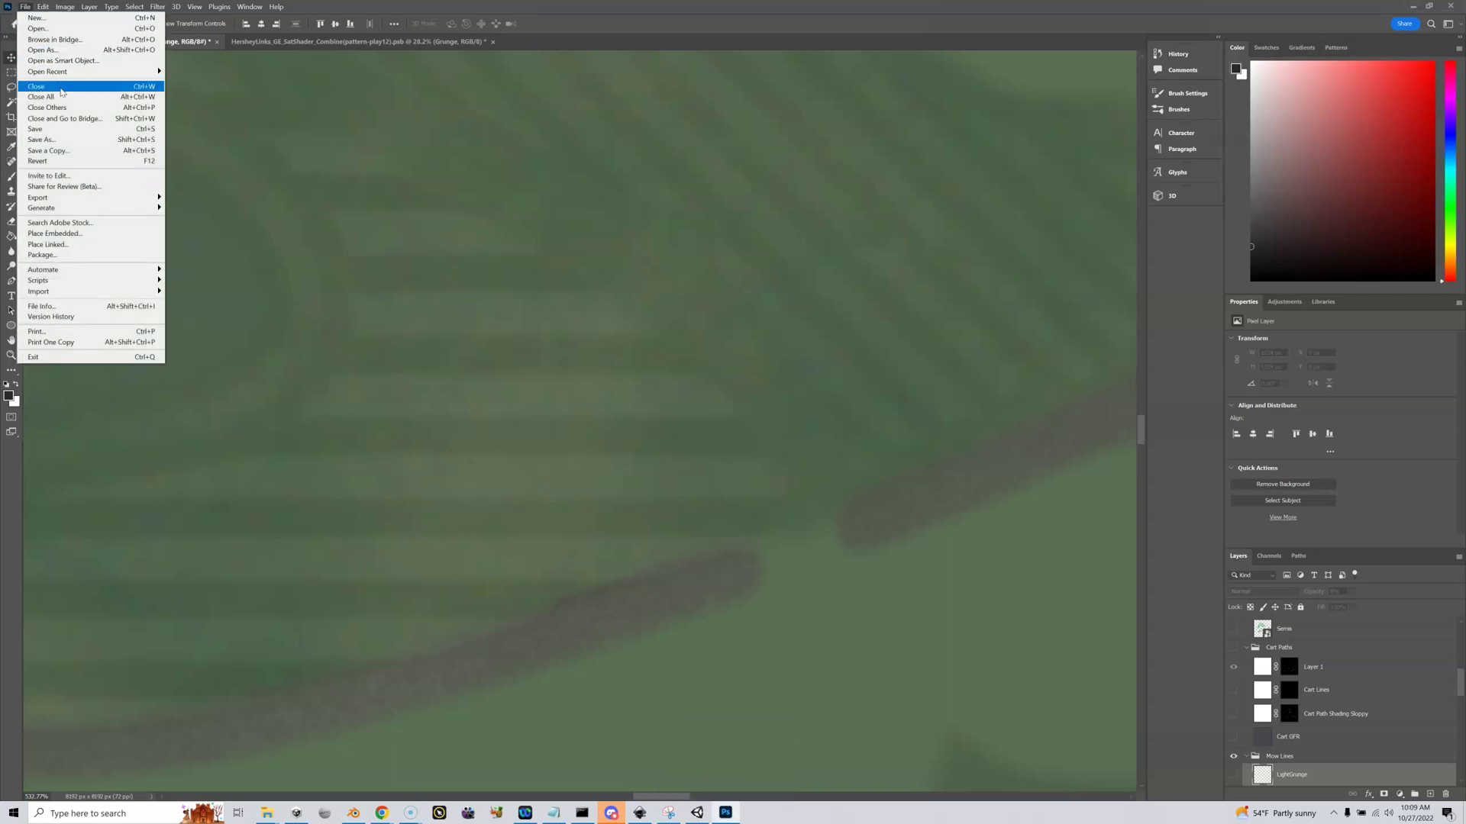
click(56, 30)
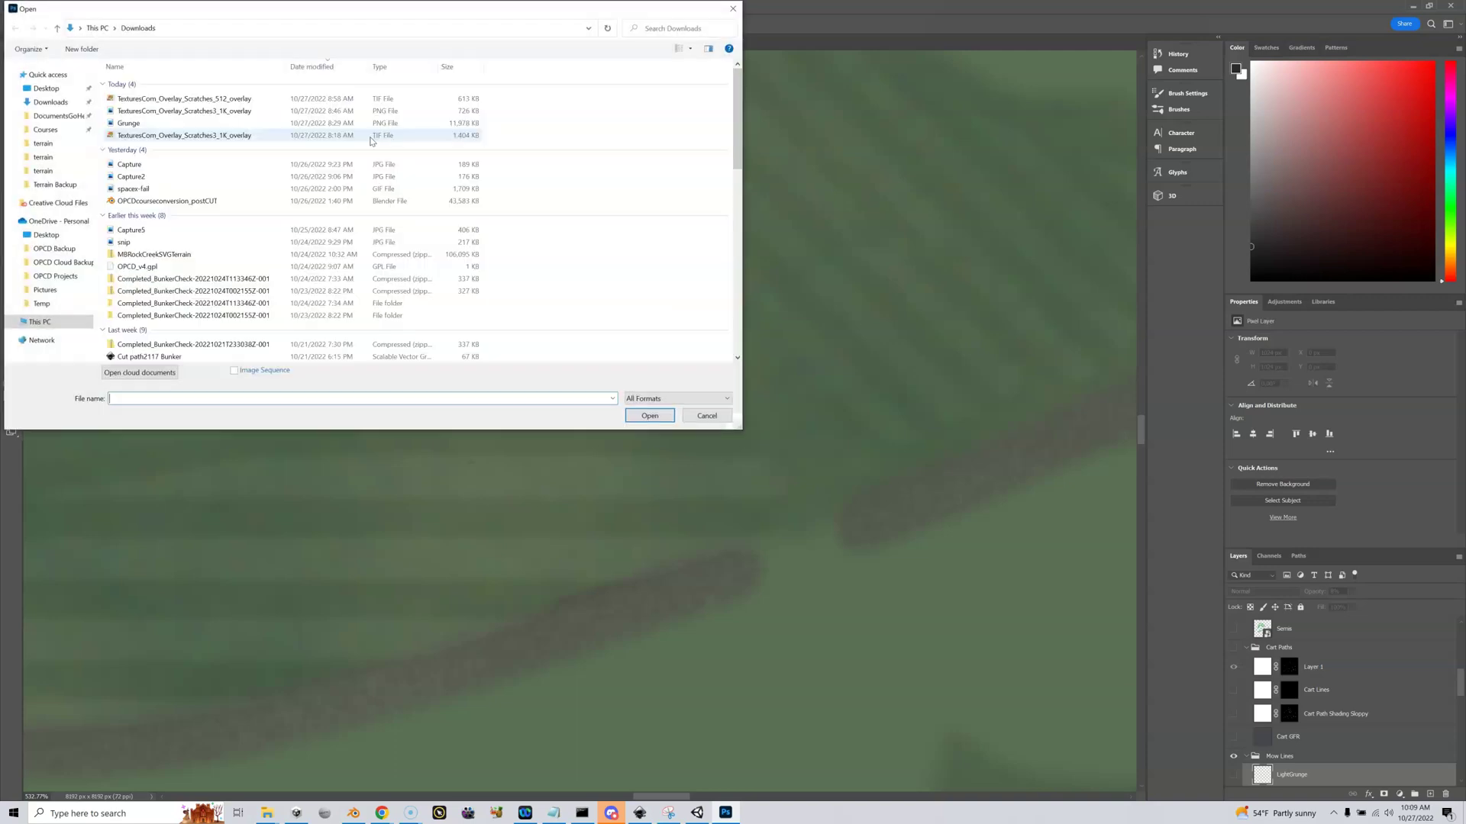
double_click(229, 100)
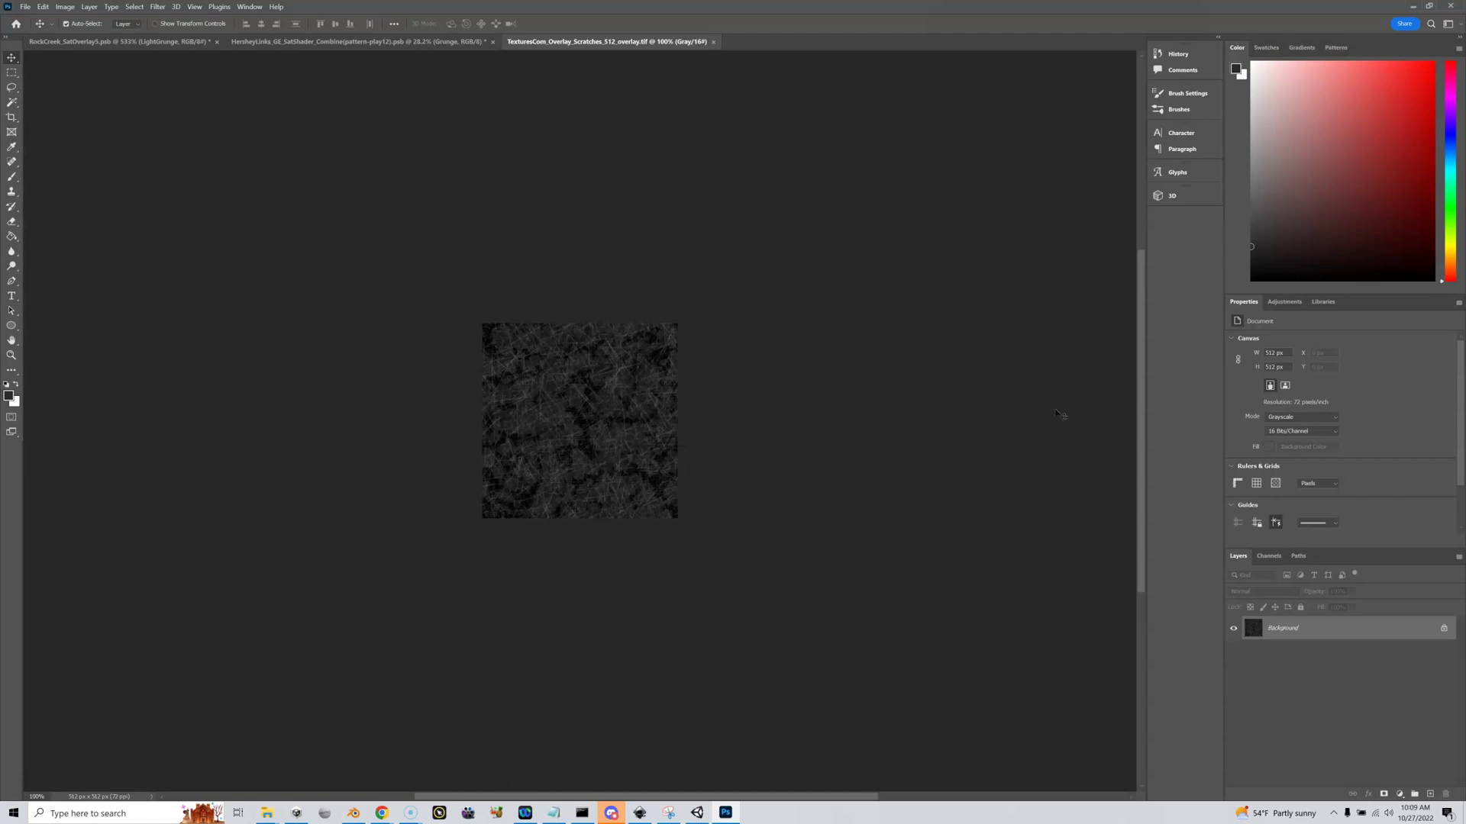
click(1442, 628)
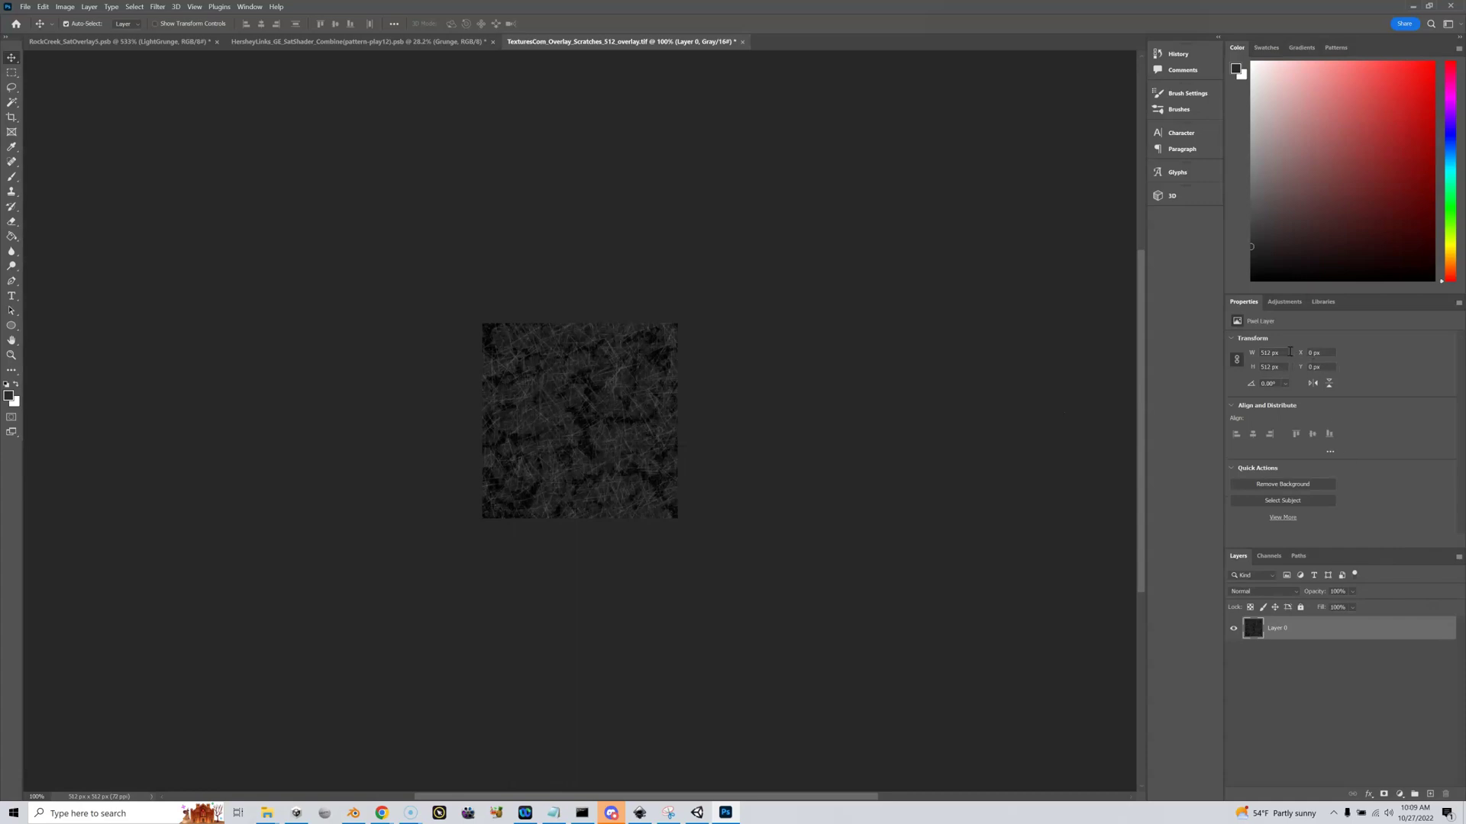
Step: Enlarge the canvas of the scratches texture to 1024 by 1024 pixels
click(43, 7)
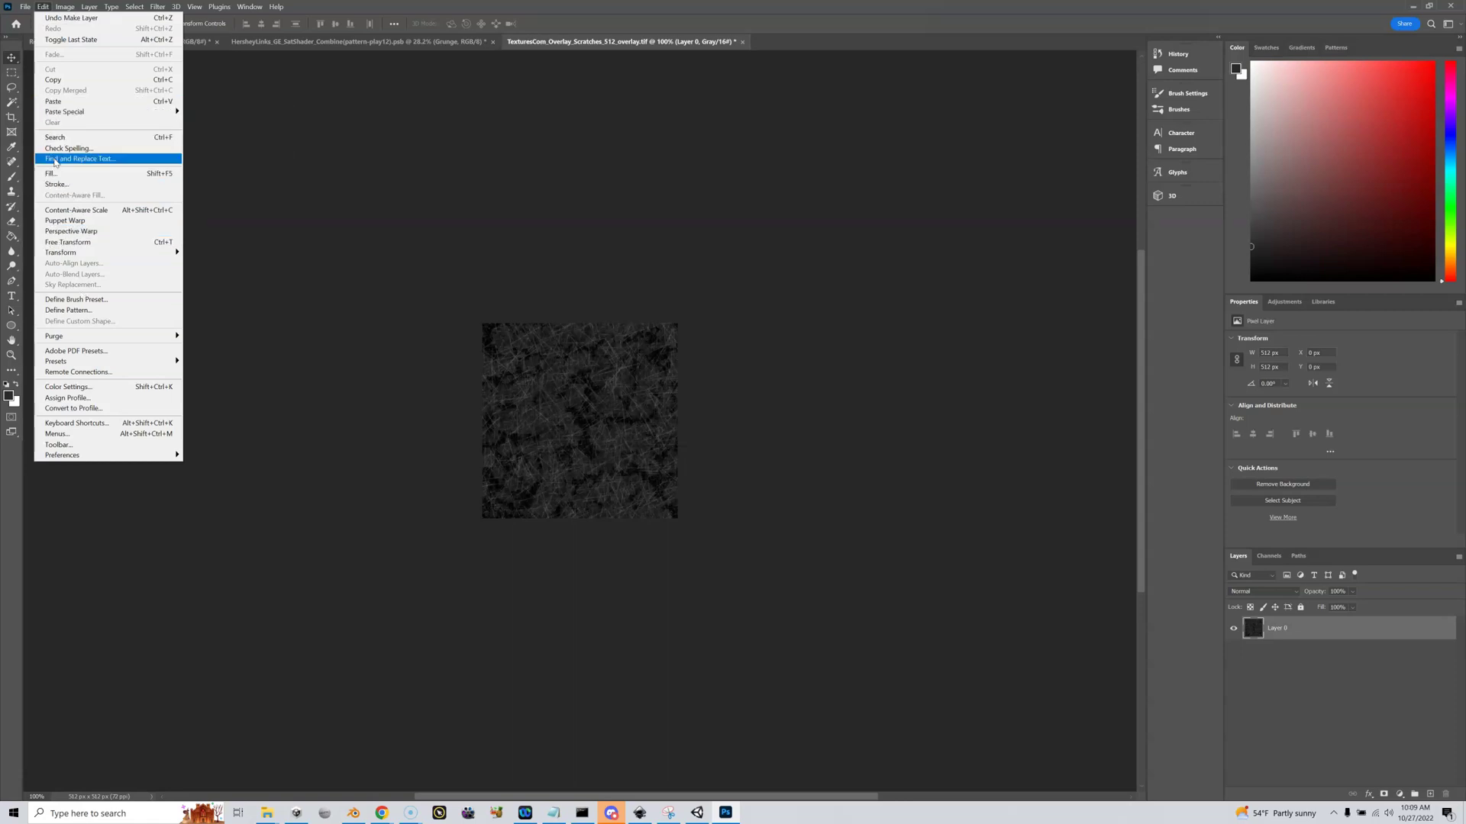
click(66, 7)
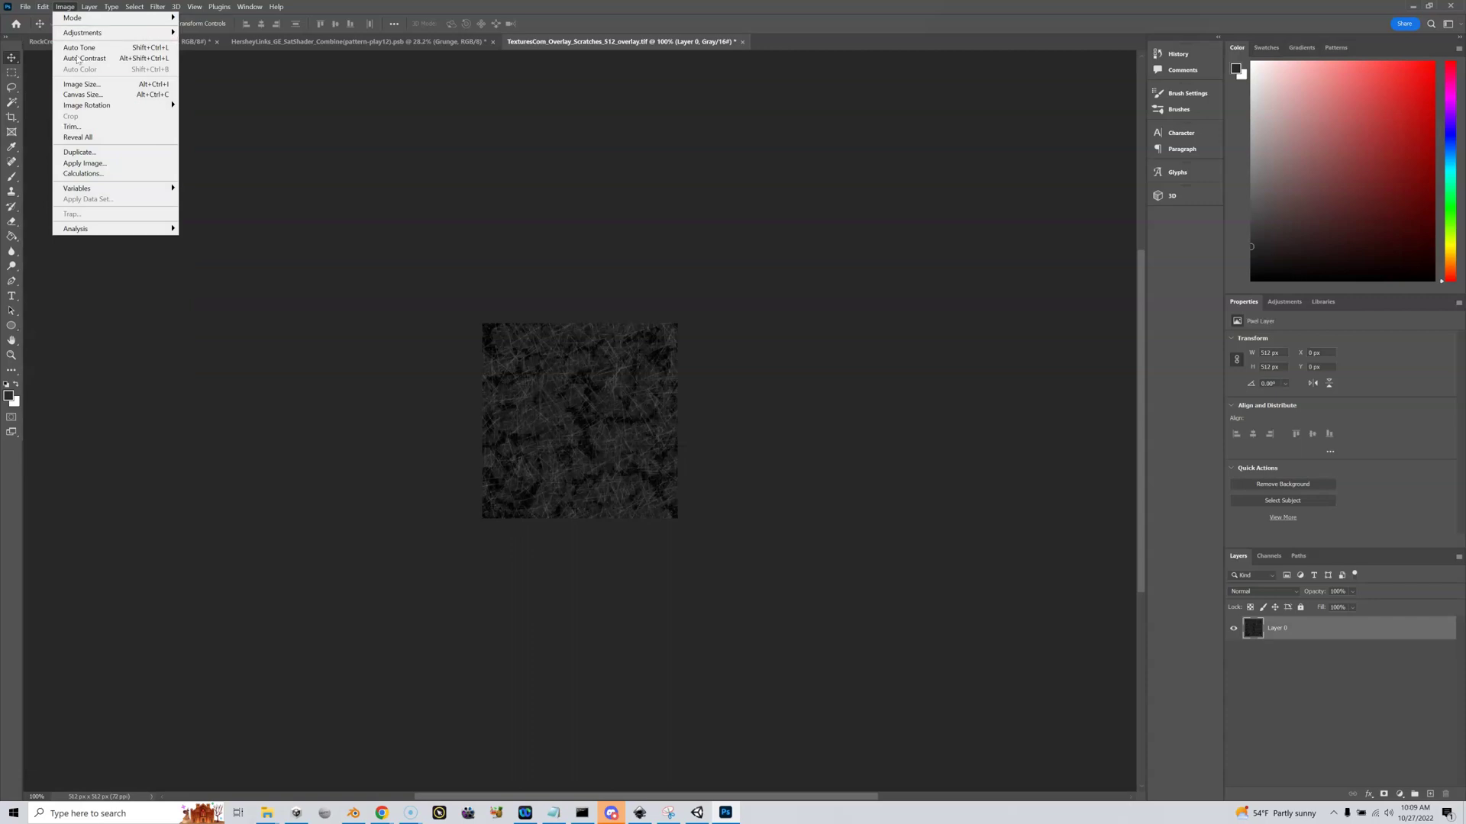
click(90, 94)
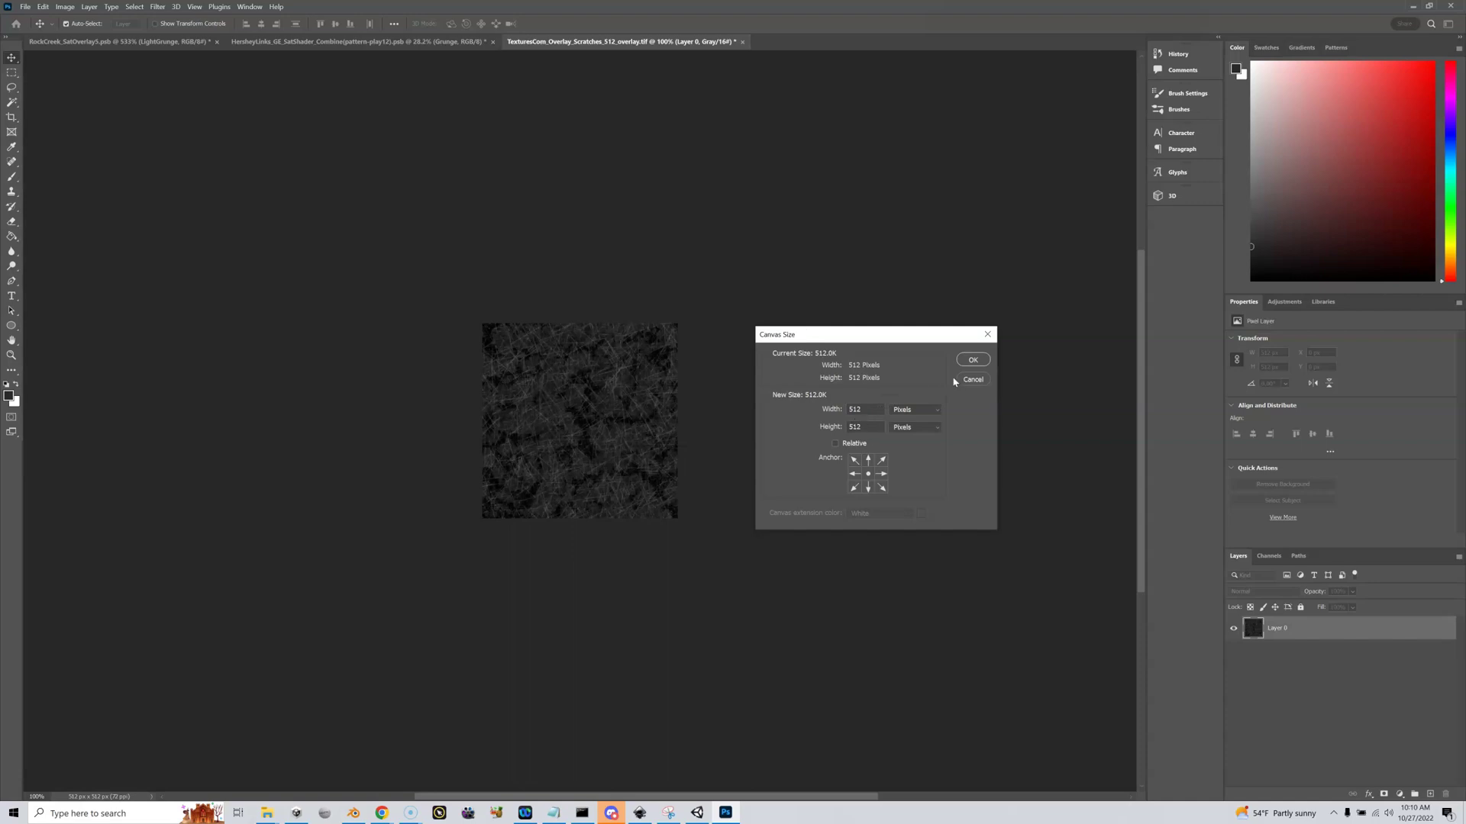
double_click(868, 405)
text(1024)
double_click(850, 427)
text(1024)
click(966, 362)
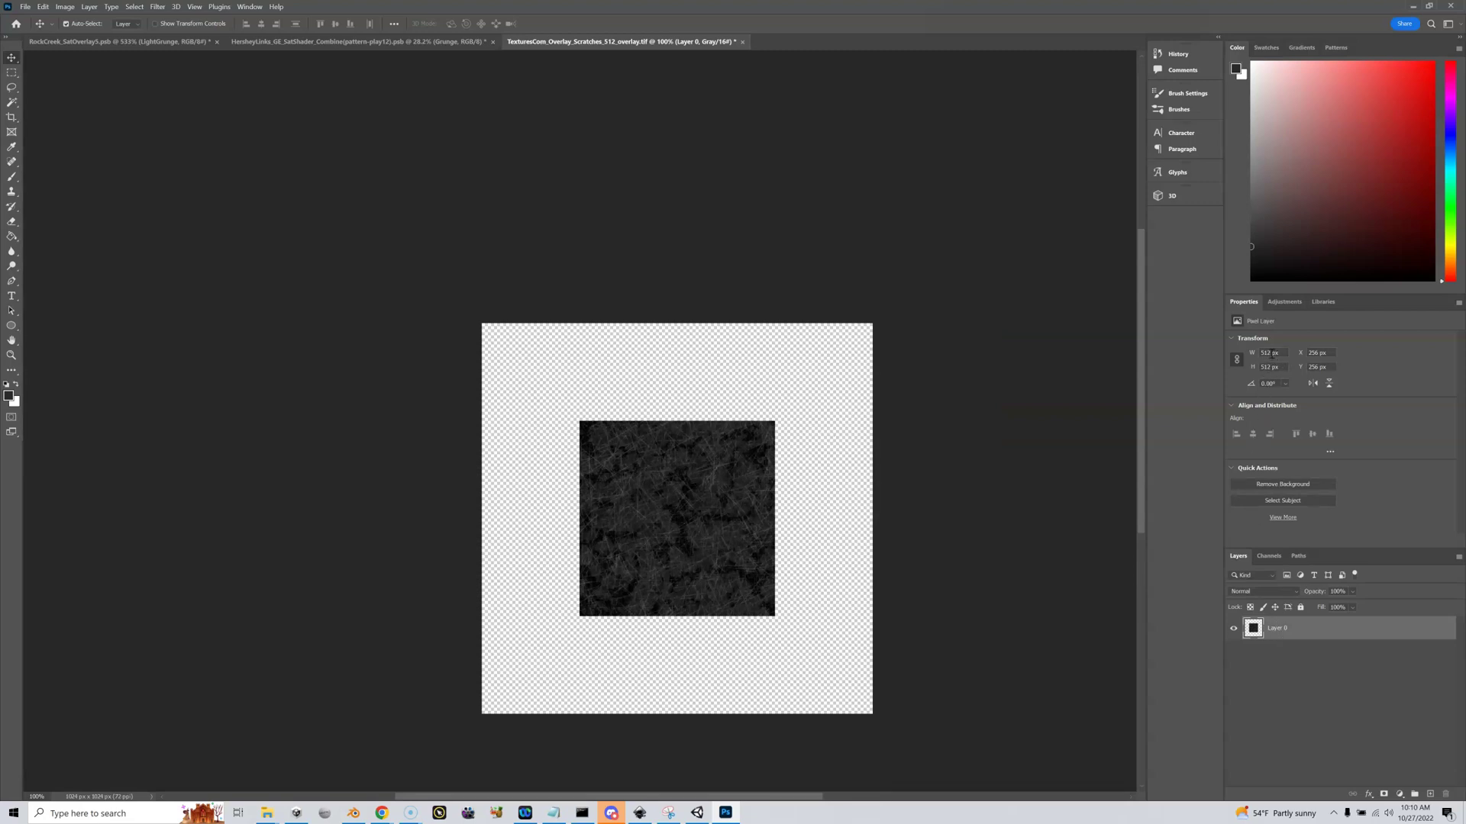
Step: Try to scale the scratches layer up to about 200% to fill the enlarged canvas, and cancel the transform
click(44, 9)
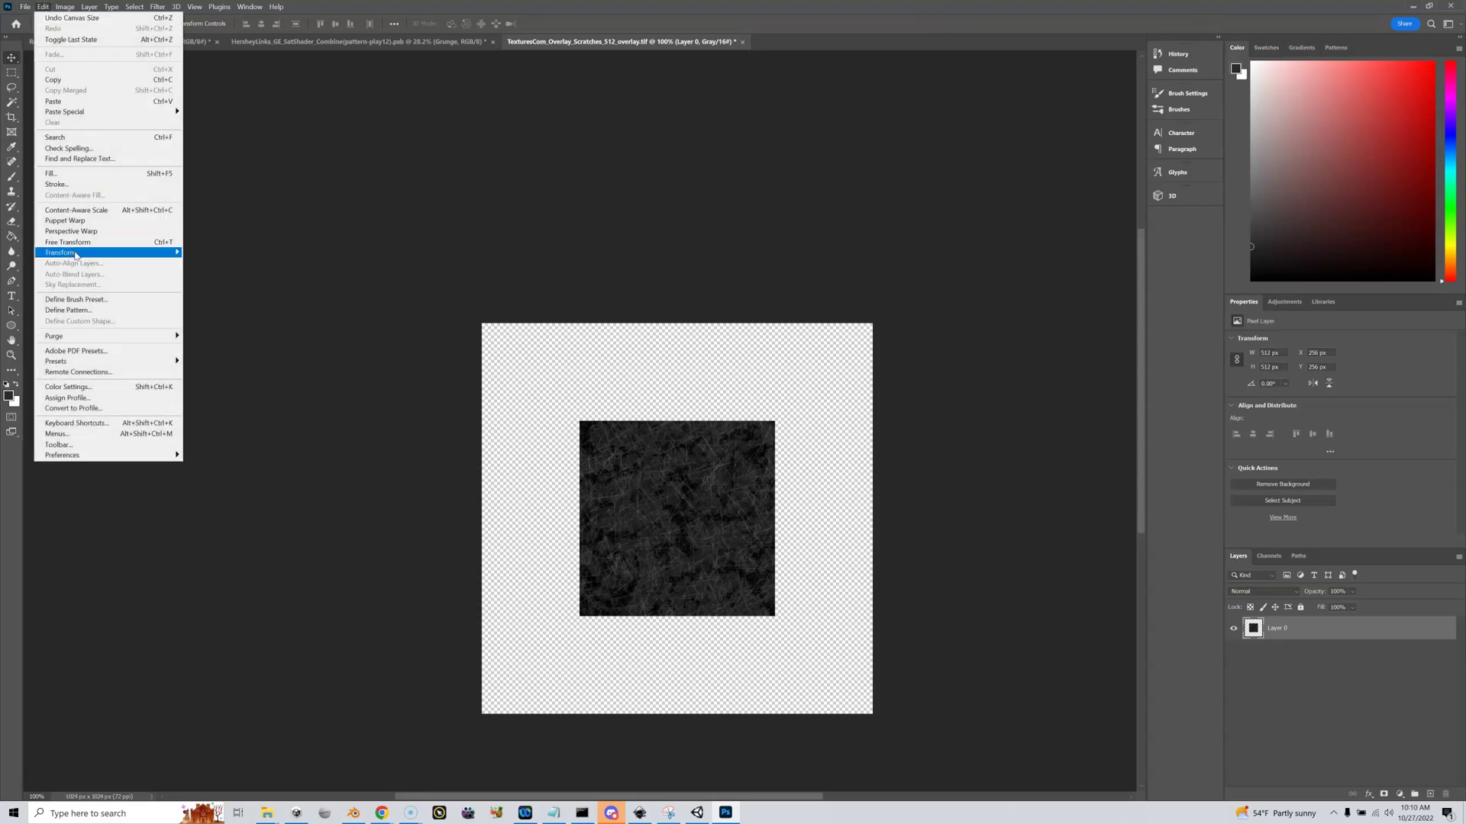
mouse_move(75, 254)
click(232, 268)
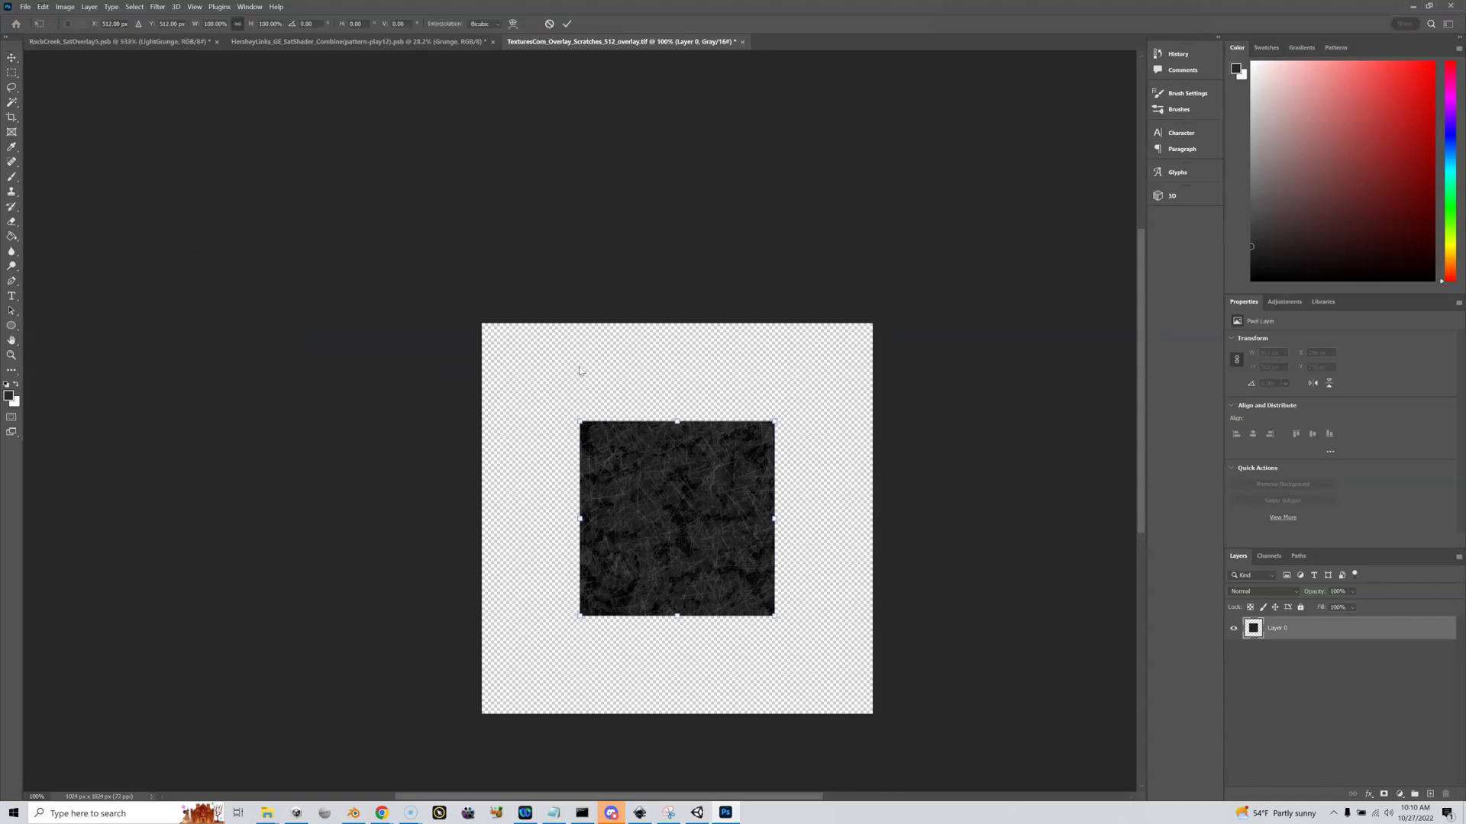
drag(774, 422, 865, 330)
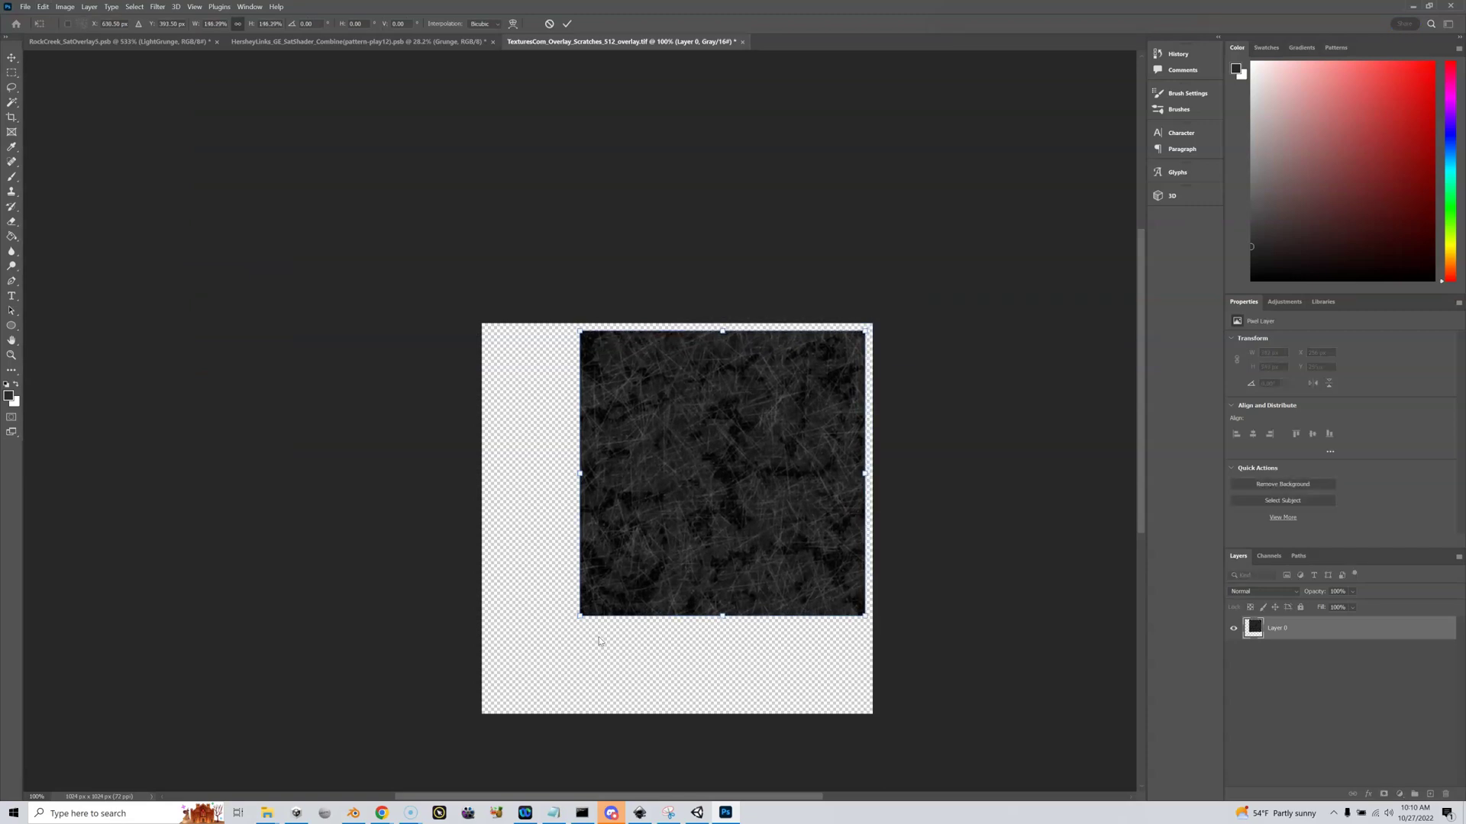
drag(581, 615, 492, 719)
drag(865, 331, 878, 324)
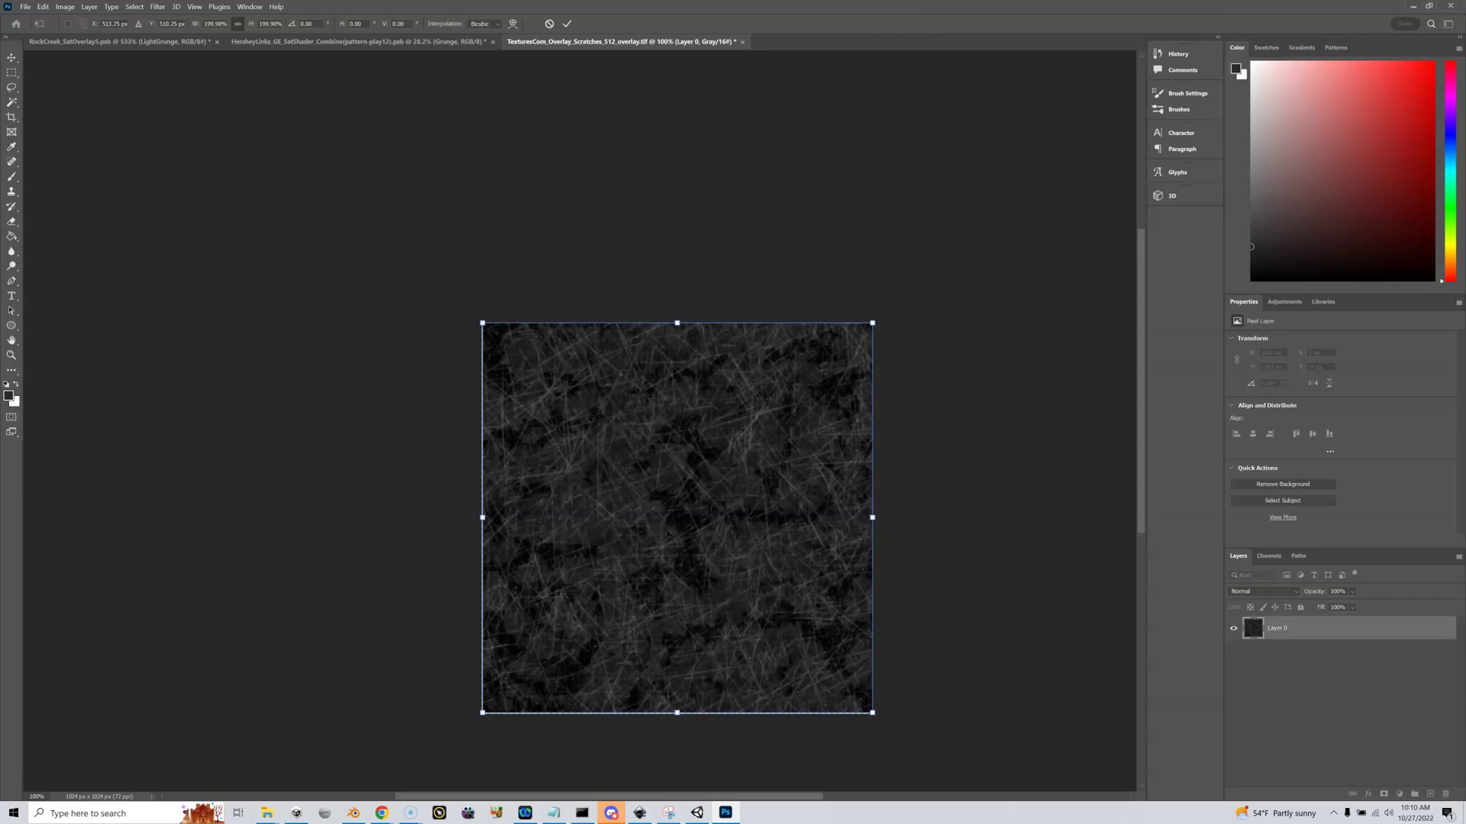
drag(481, 713, 481, 714)
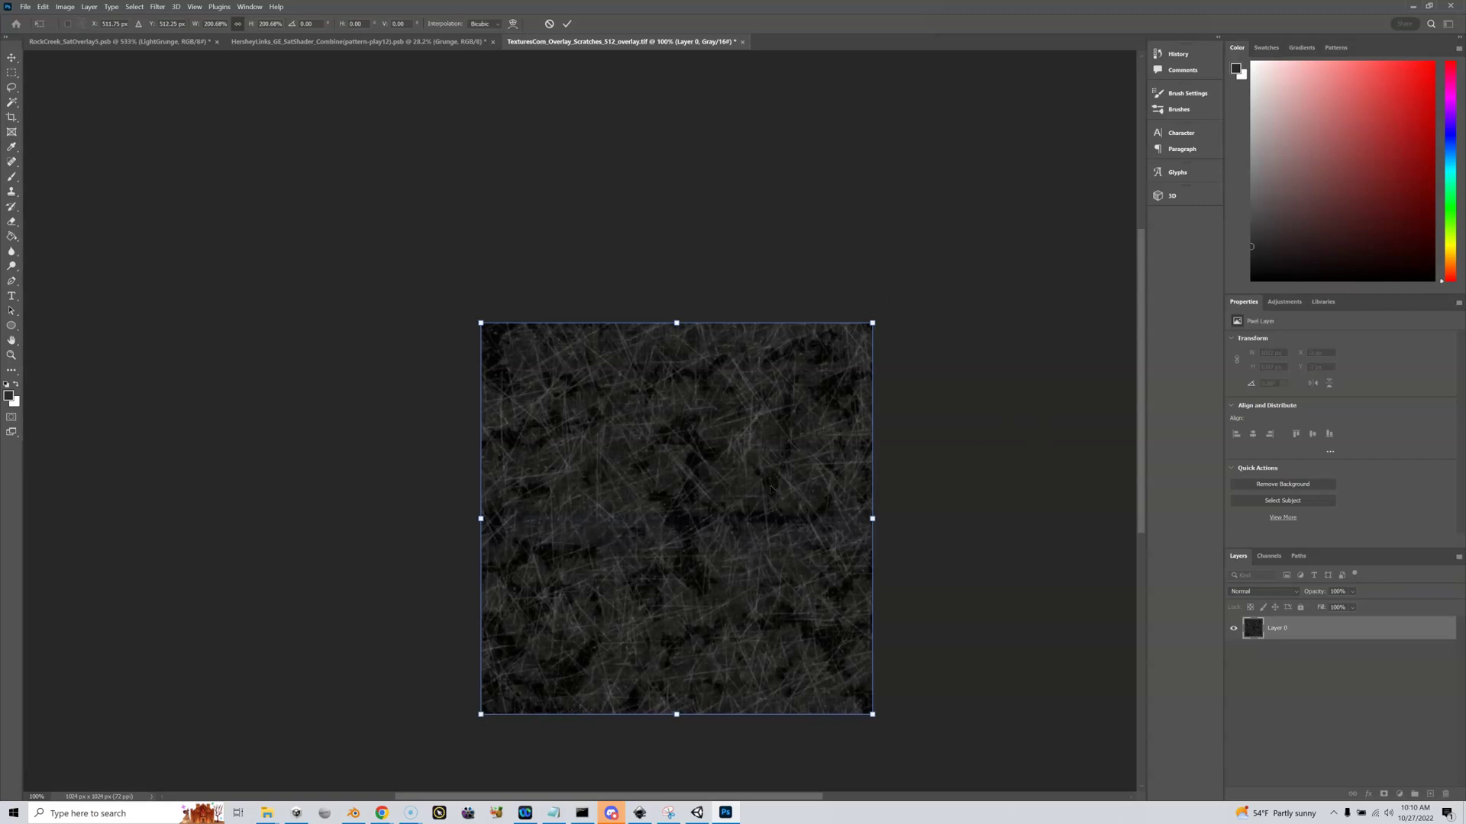
click(549, 24)
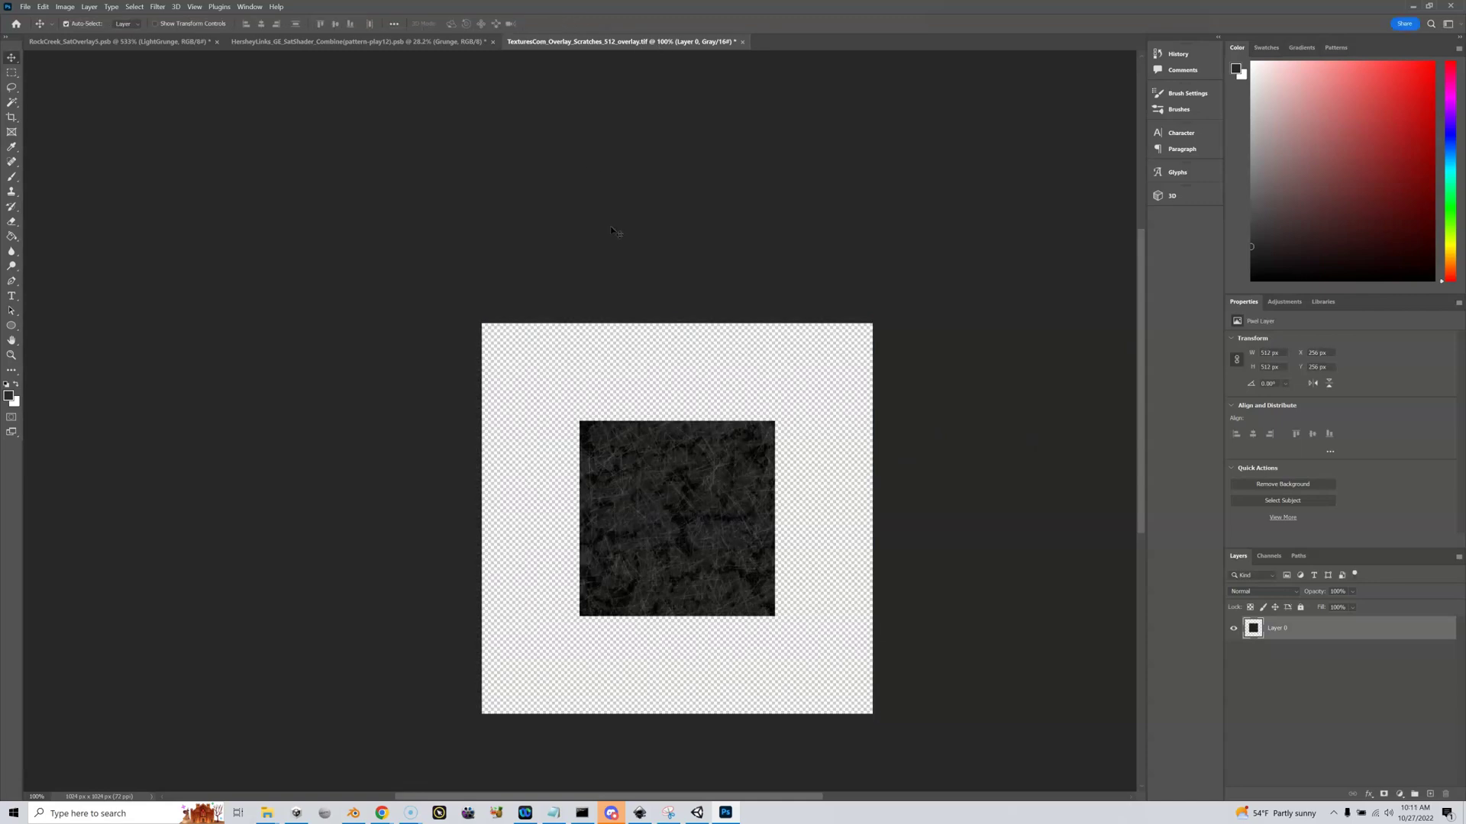
Step: Undo the canvas size change on the scratches texture
key(ctrl+z)
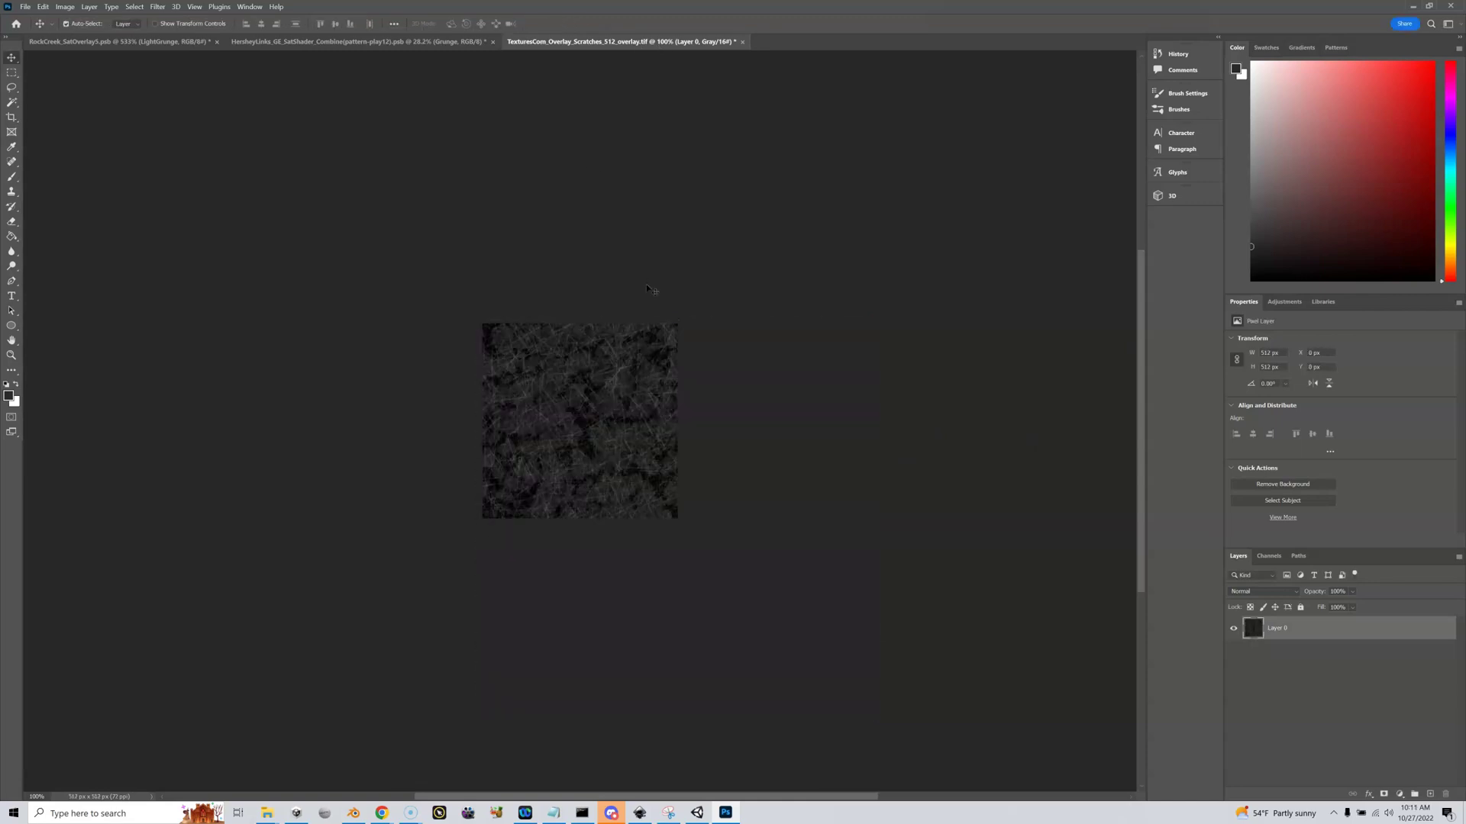
scroll(592, 313, up, 5)
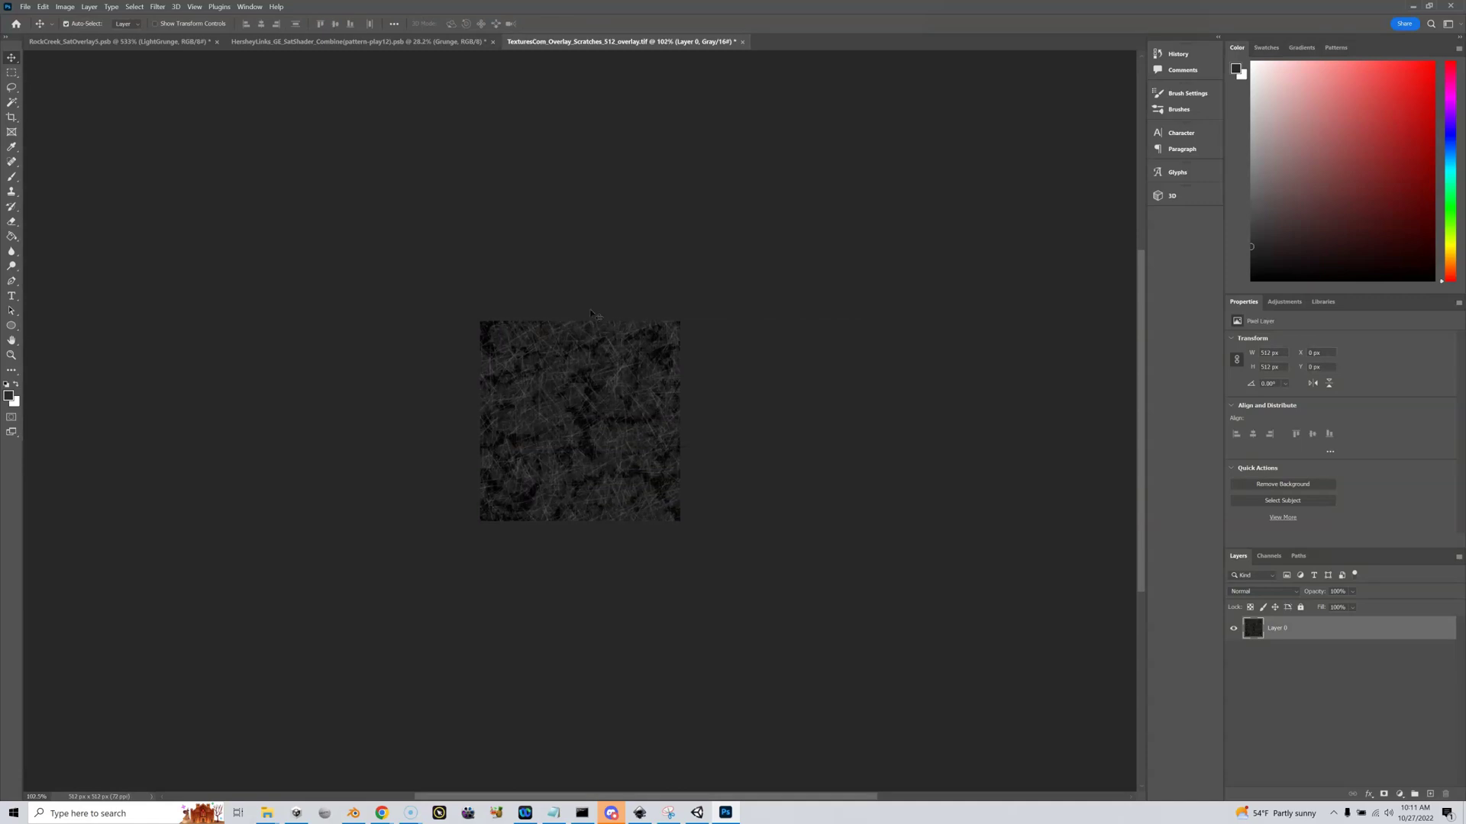
scroll(592, 313, up, 1)
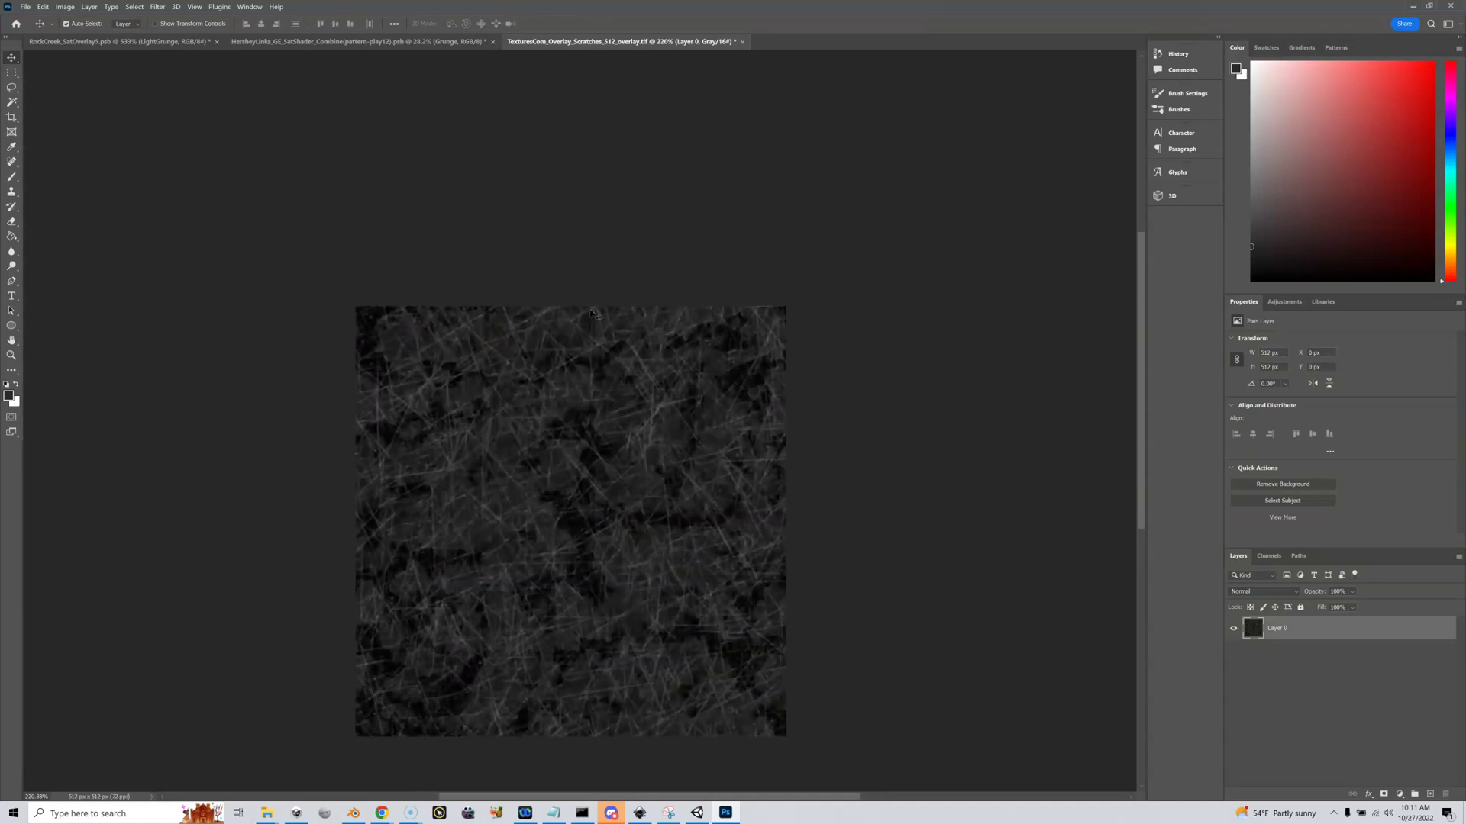
Step: Start a Color Range selection on the scratches layer and sample a black patch near the texture's middle
drag(599, 360, 633, 305)
scroll(634, 307, up, 1)
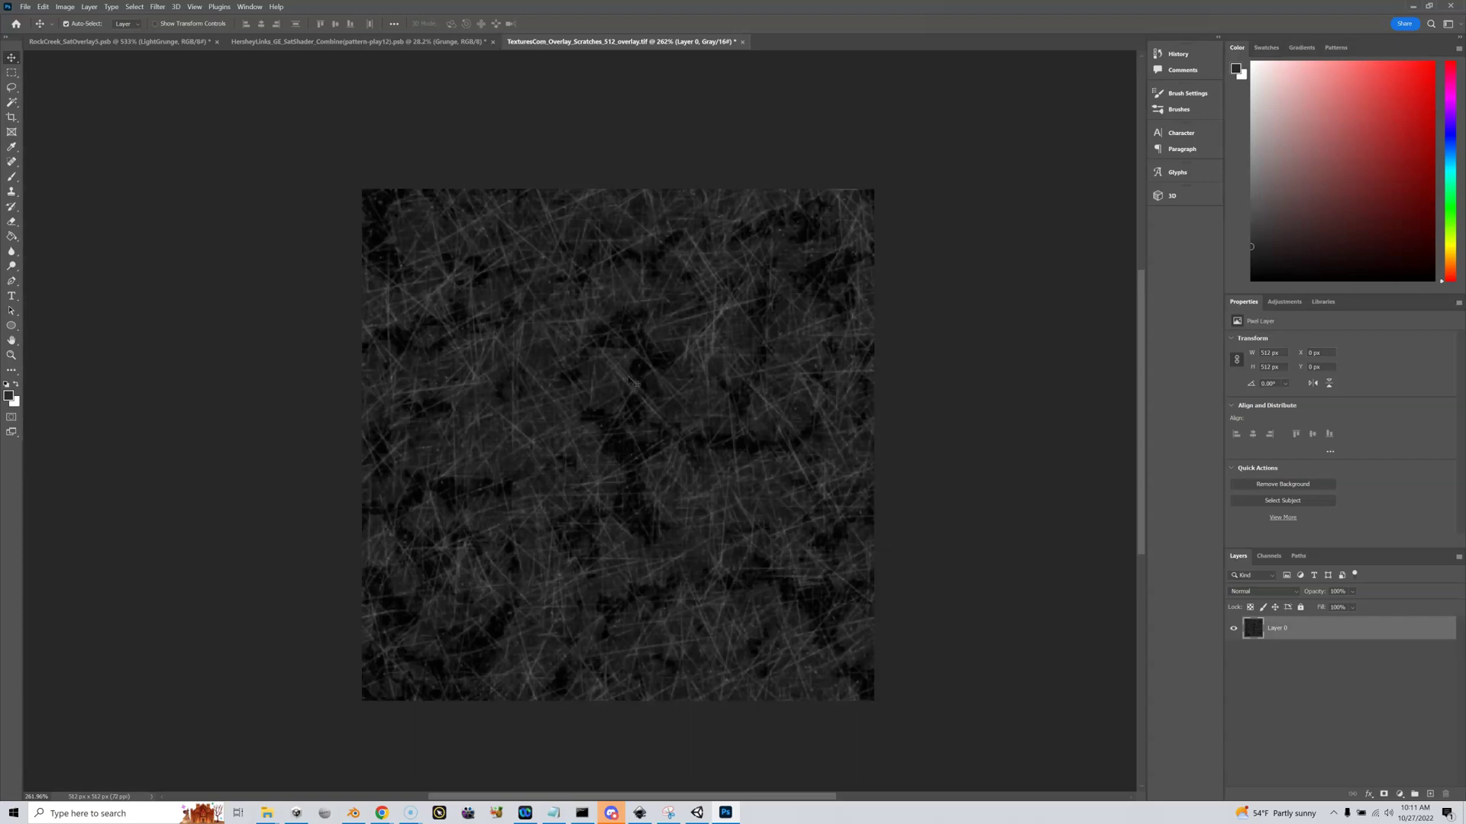
scroll(603, 406, up, 6)
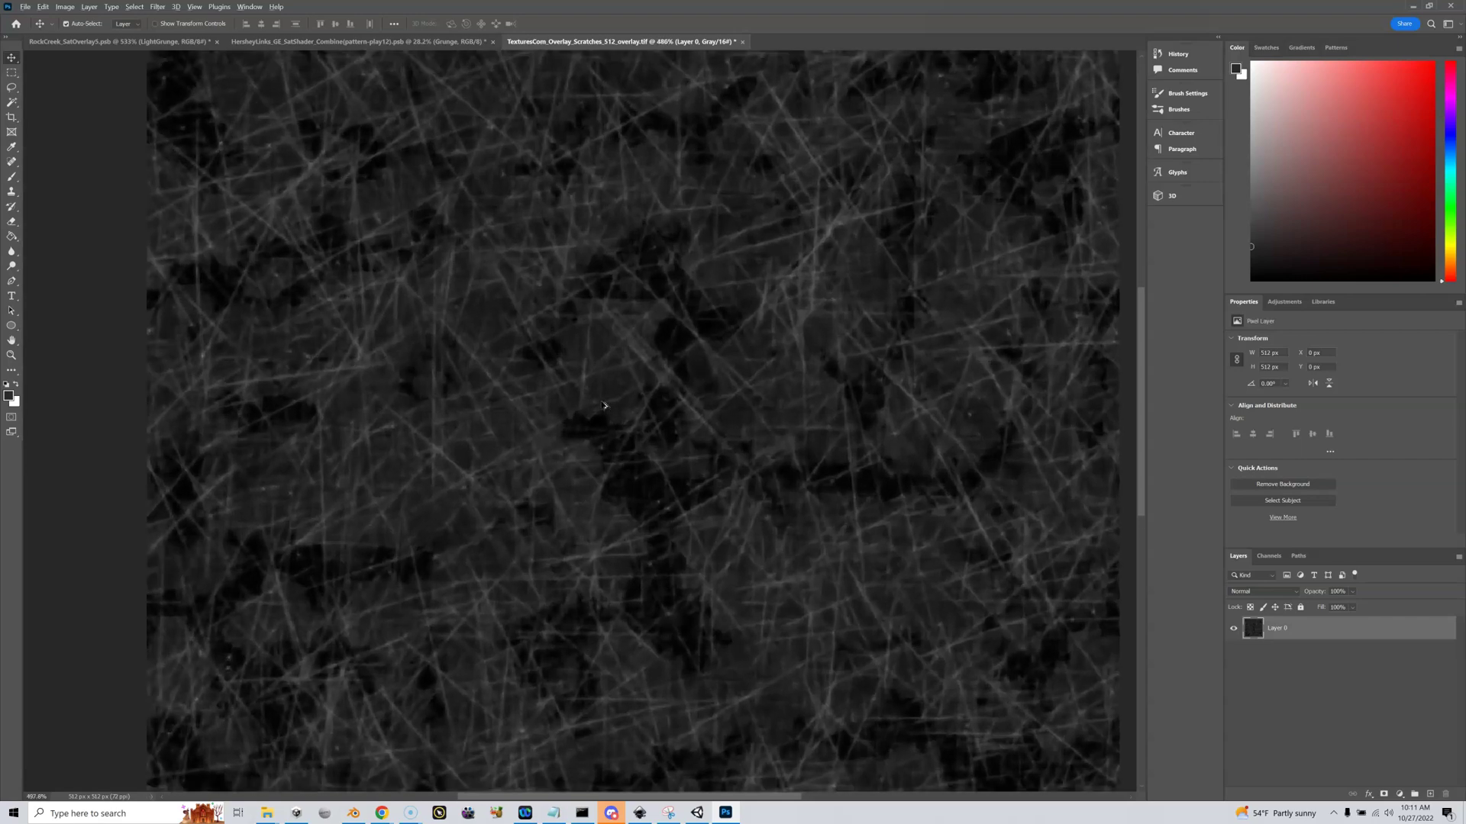
scroll(604, 406, up, 8)
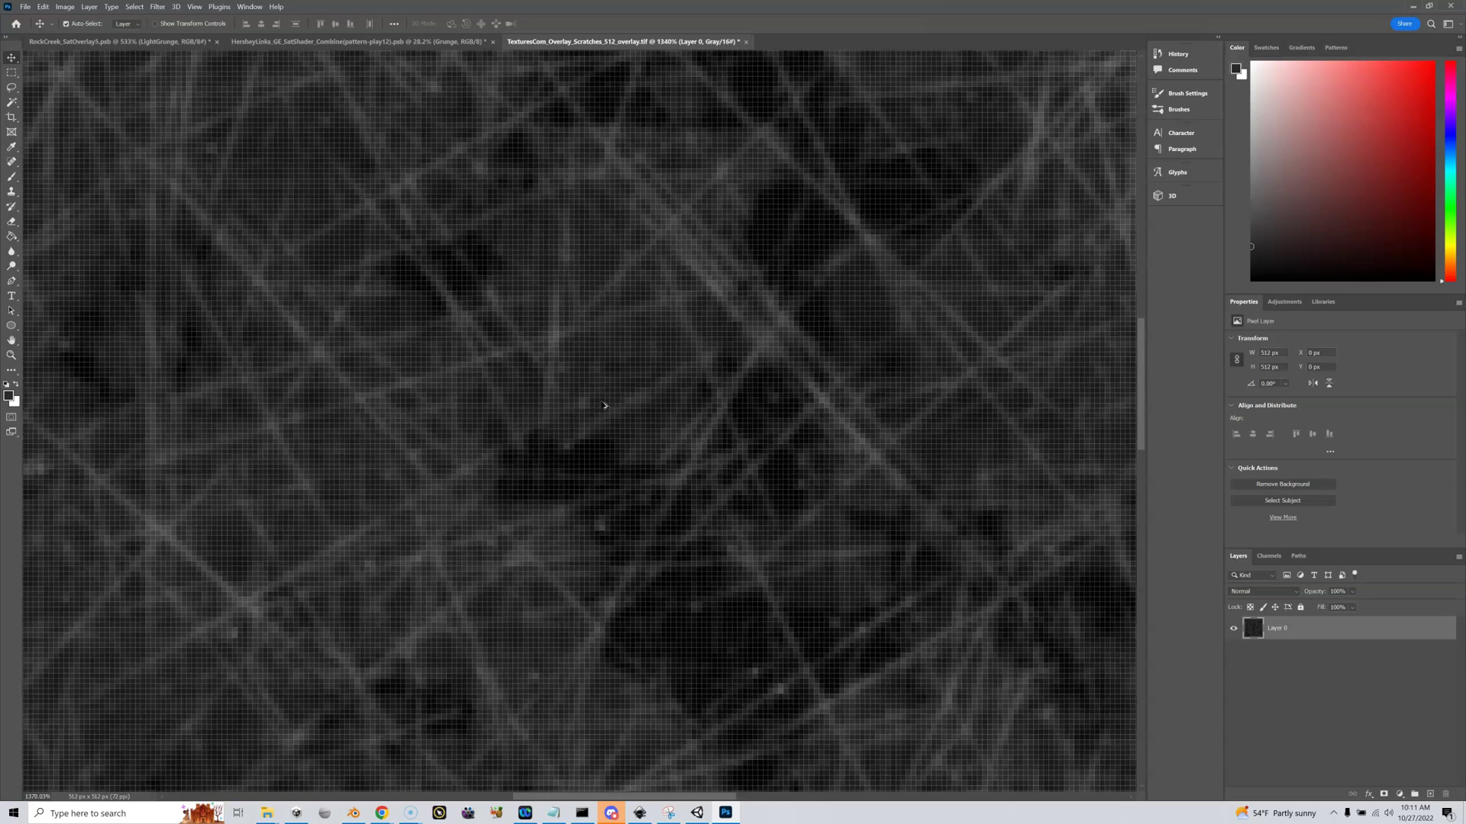
scroll(604, 406, up, 4)
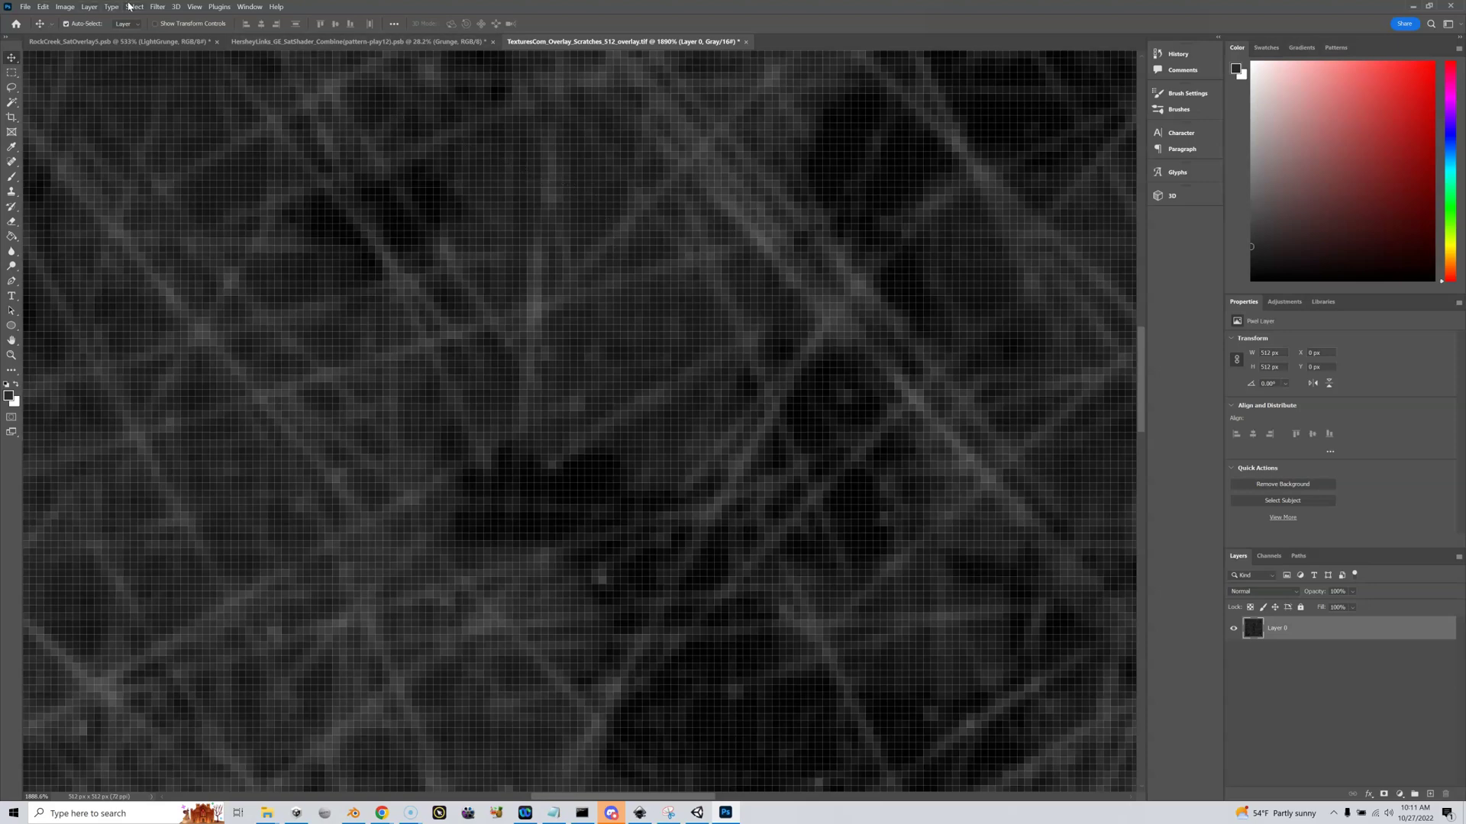
click(131, 7)
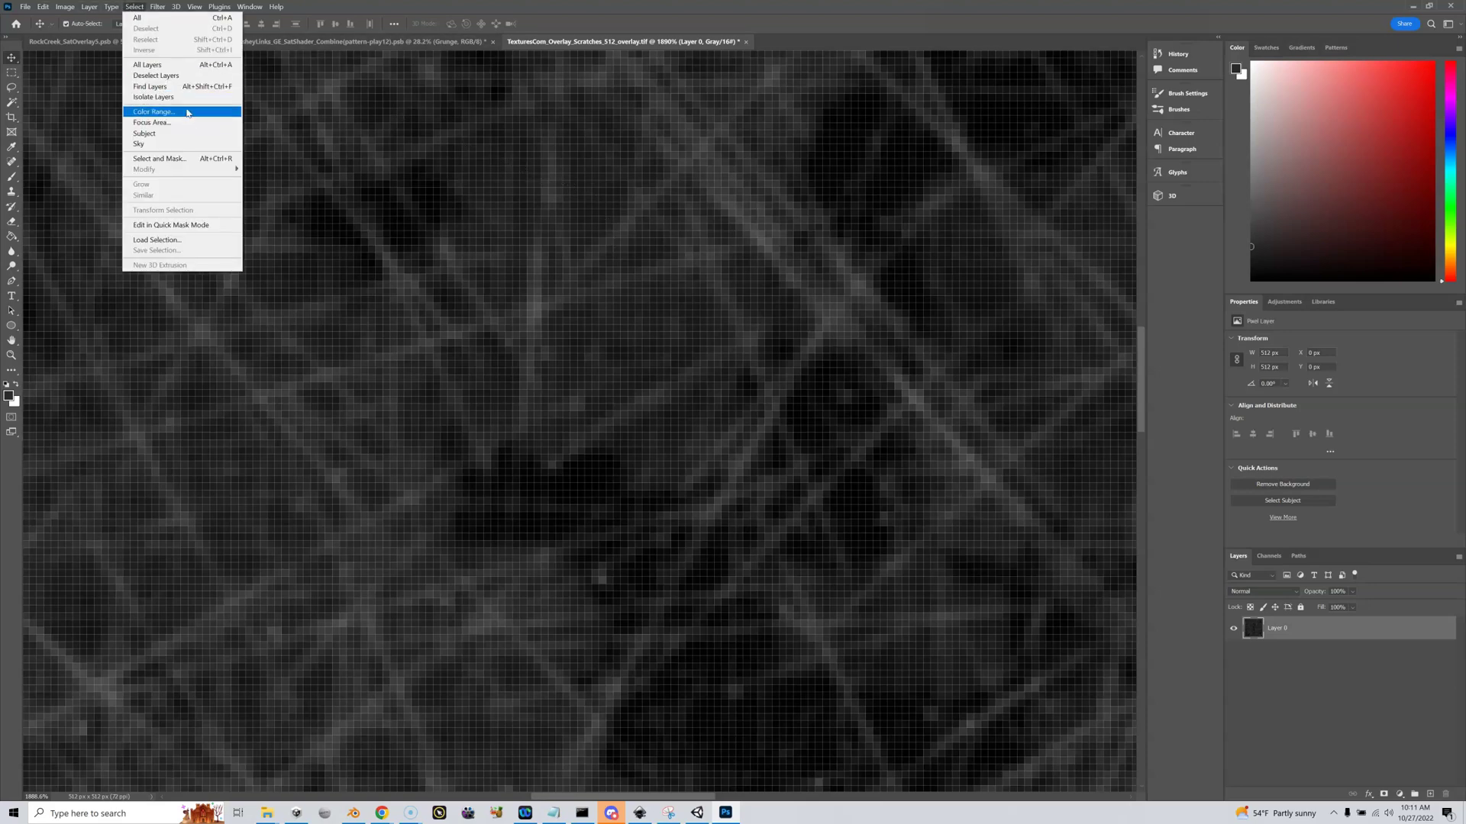
click(187, 112)
drag(979, 201, 1006, 182)
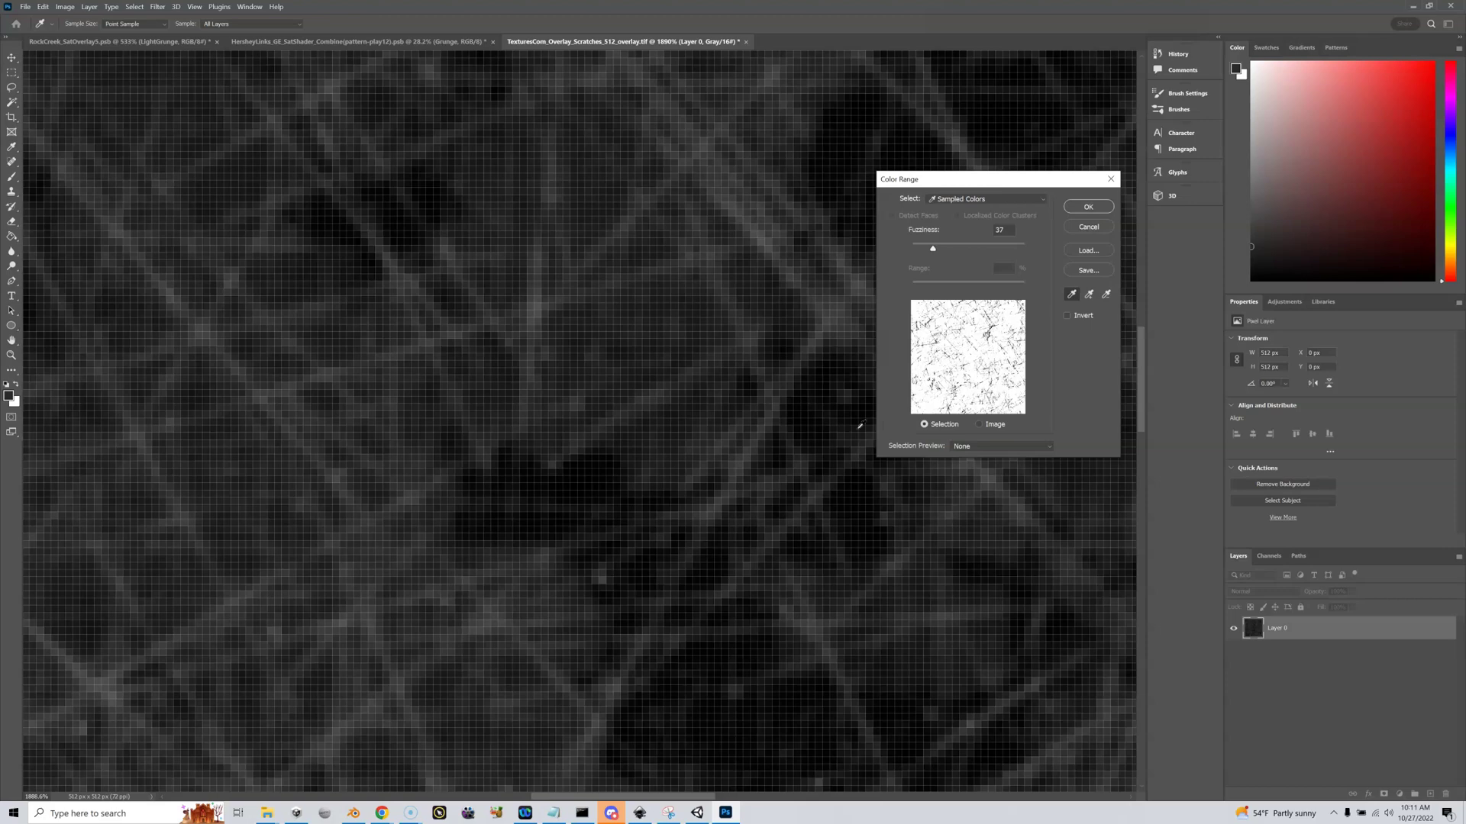
click(590, 473)
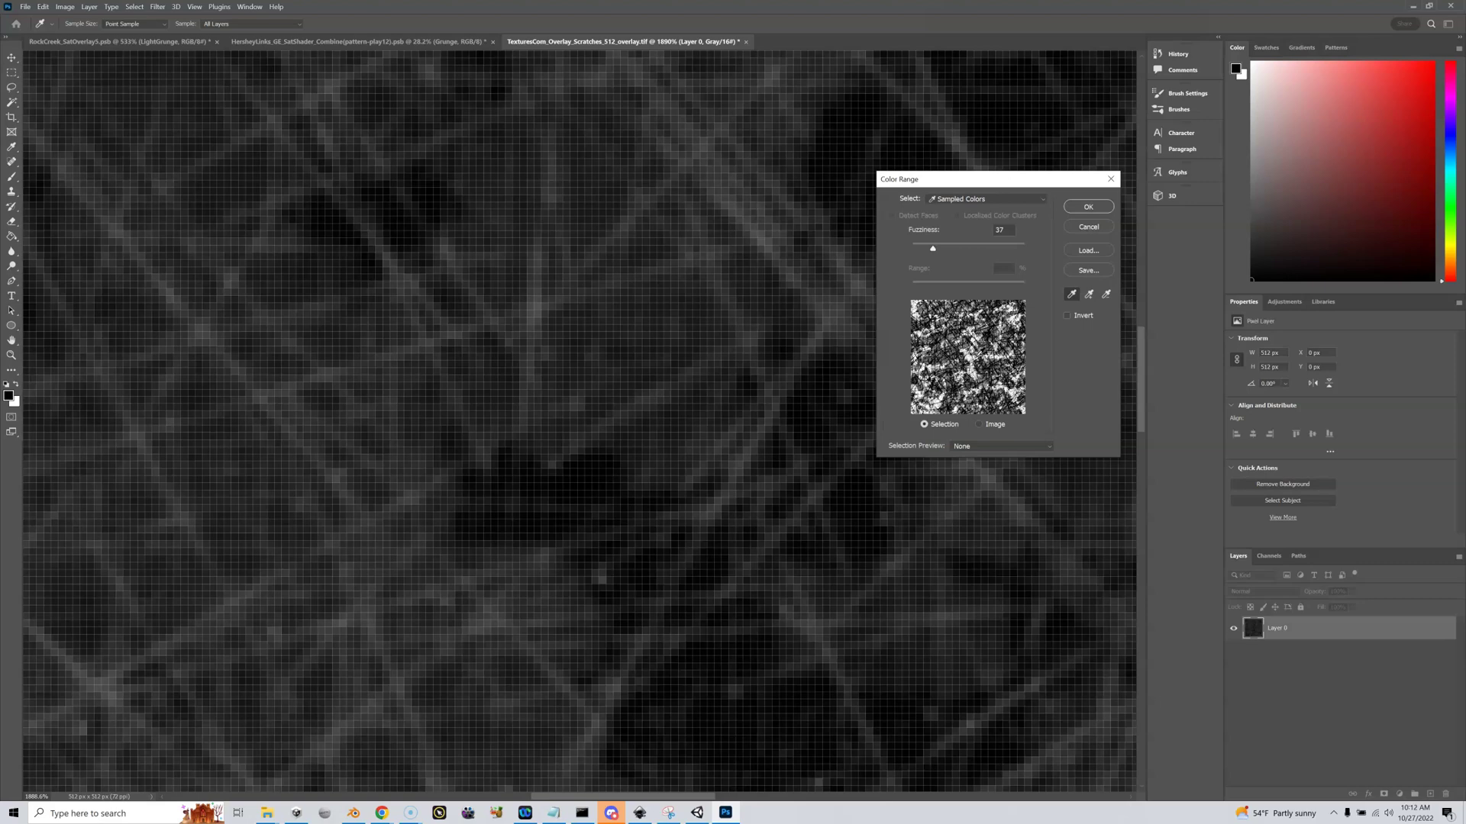
Step: Sample the dark gray between the scratches instead and apply the Color Range selection with fuzziness 37
key(ctrl)
key(ctrl)
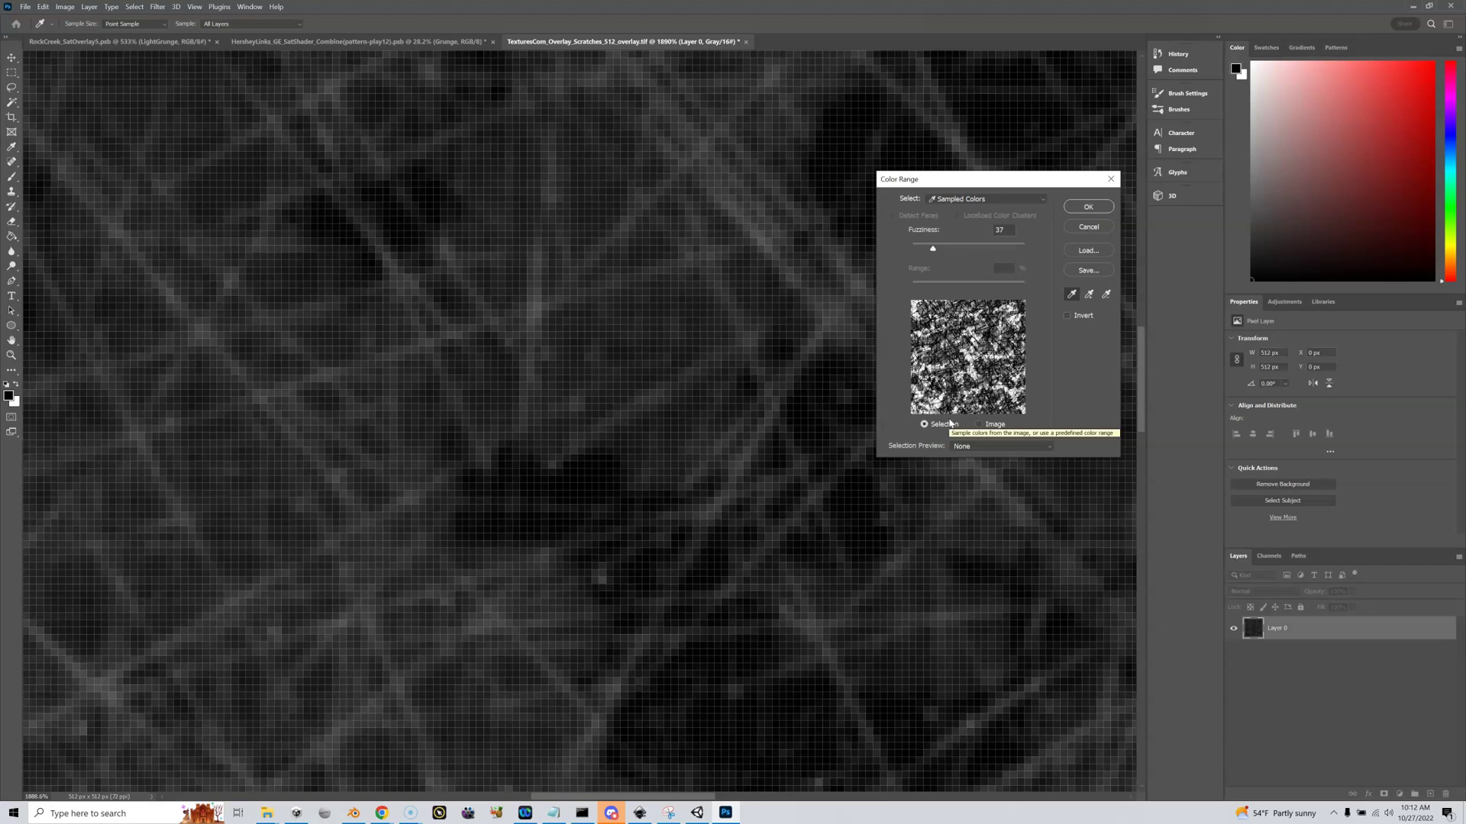
key(ctrl)
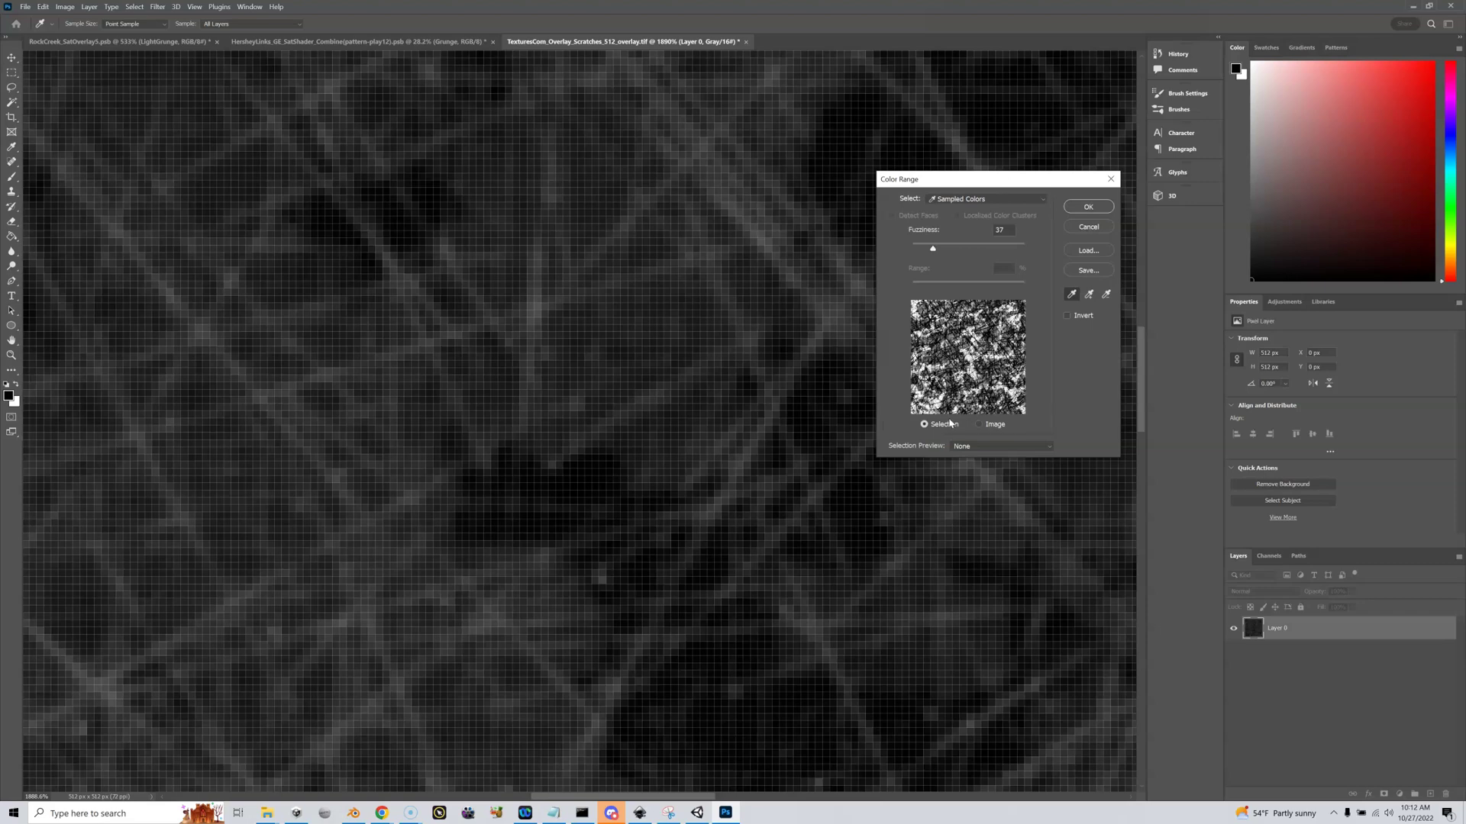
click(692, 312)
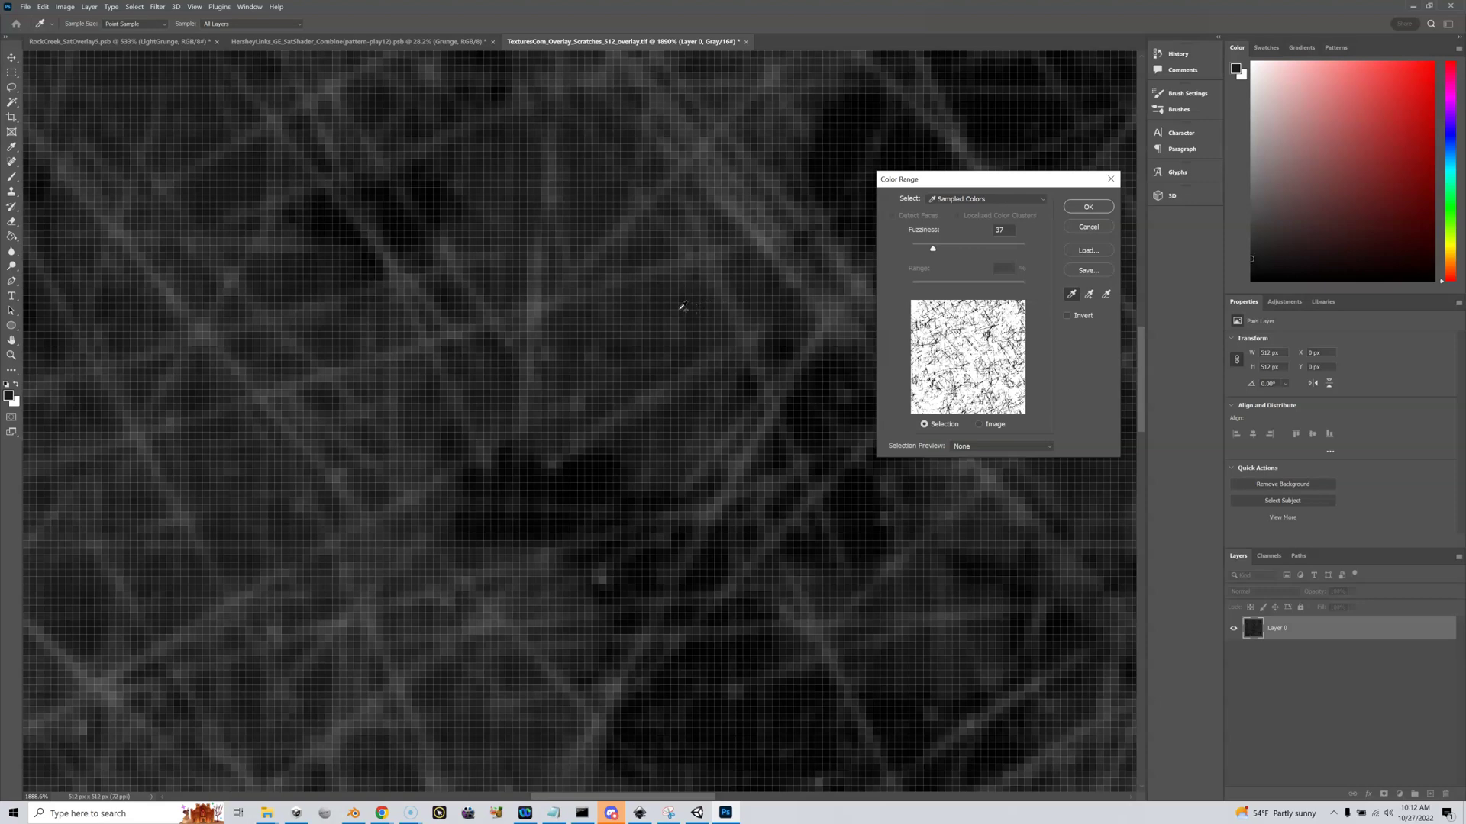
click(679, 309)
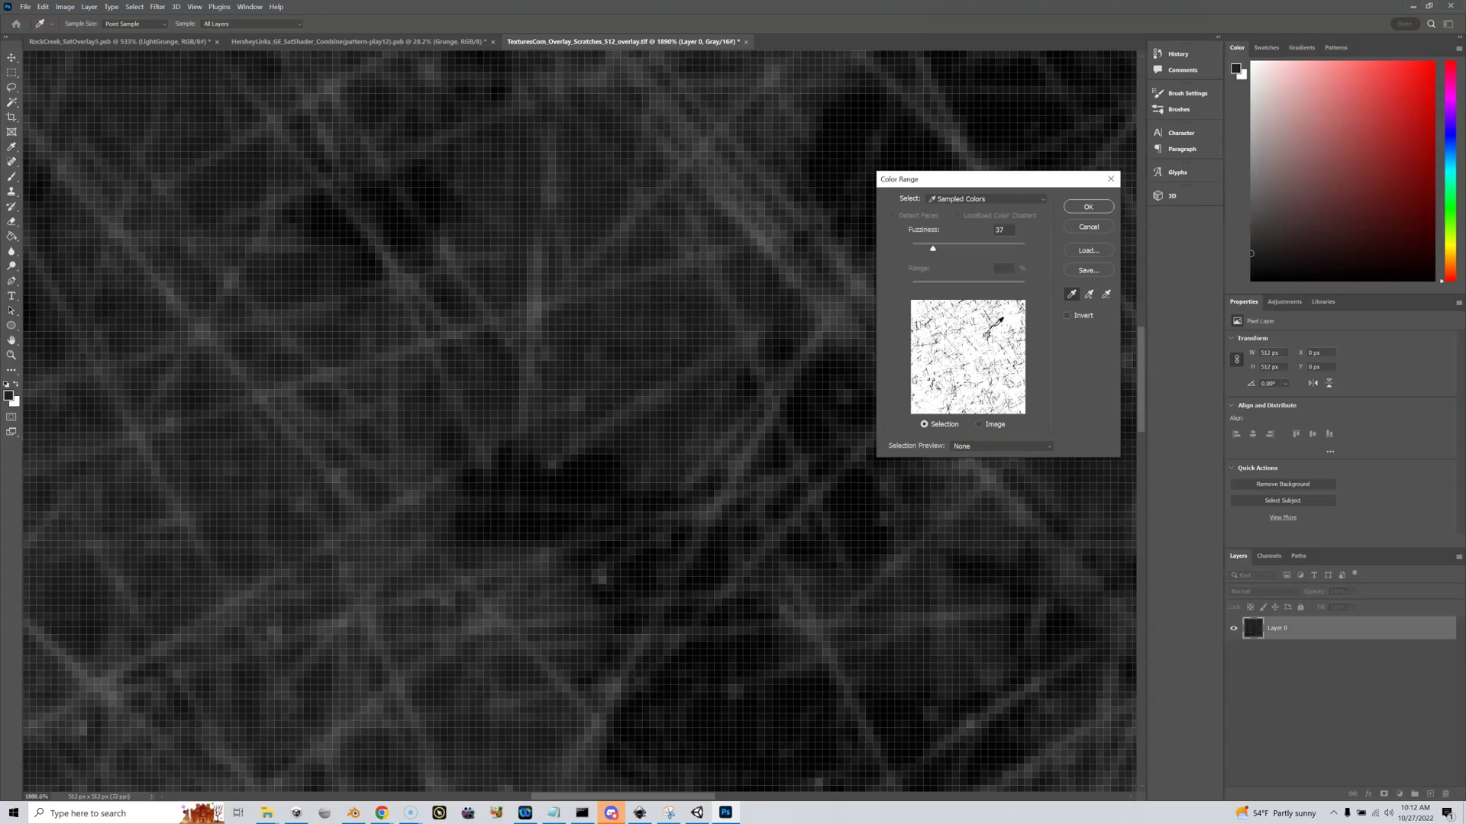
click(1090, 208)
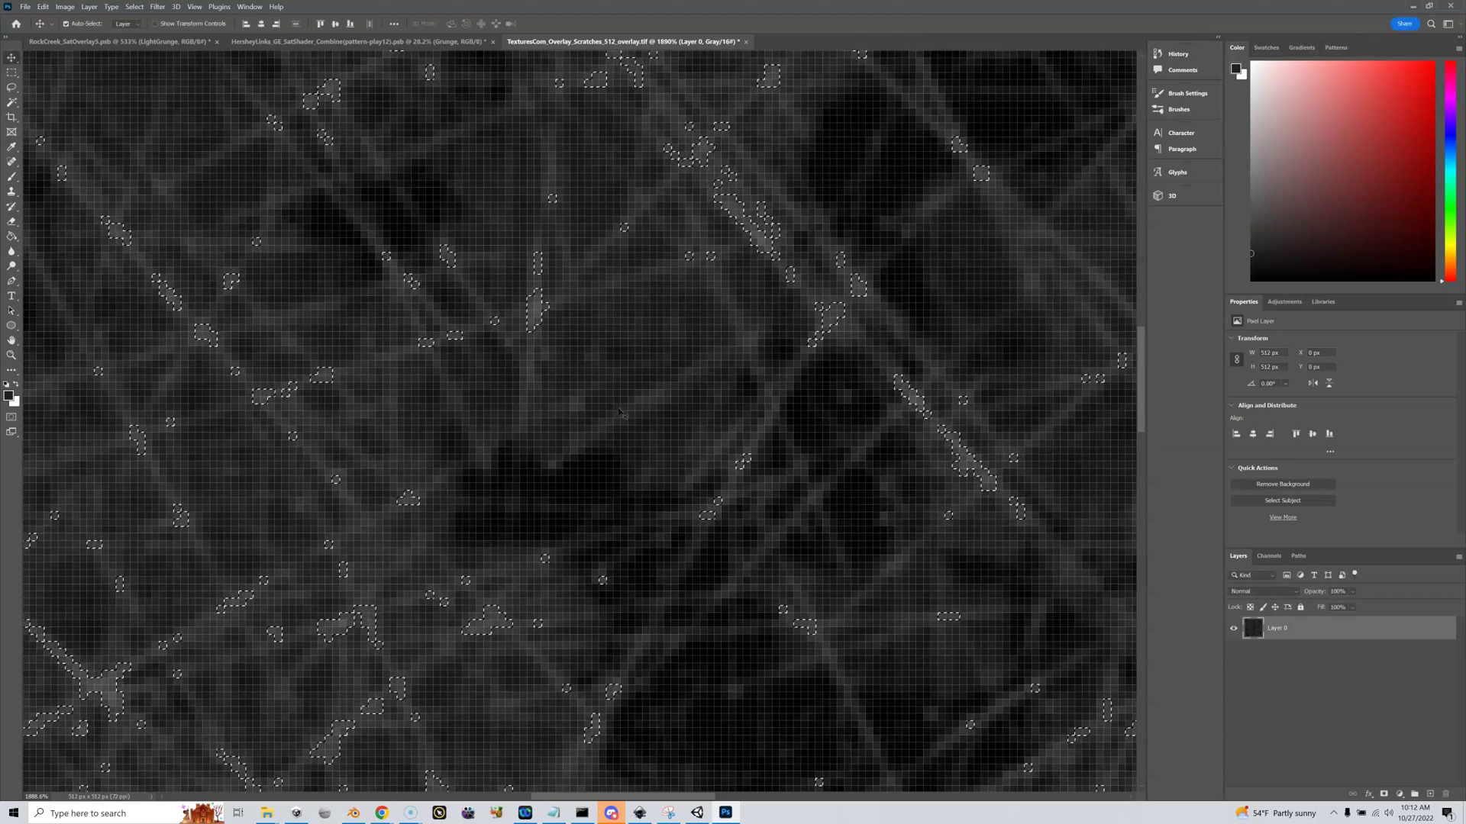
Step: Delete the selected dark background pixels from the scratches layer
key(Delete)
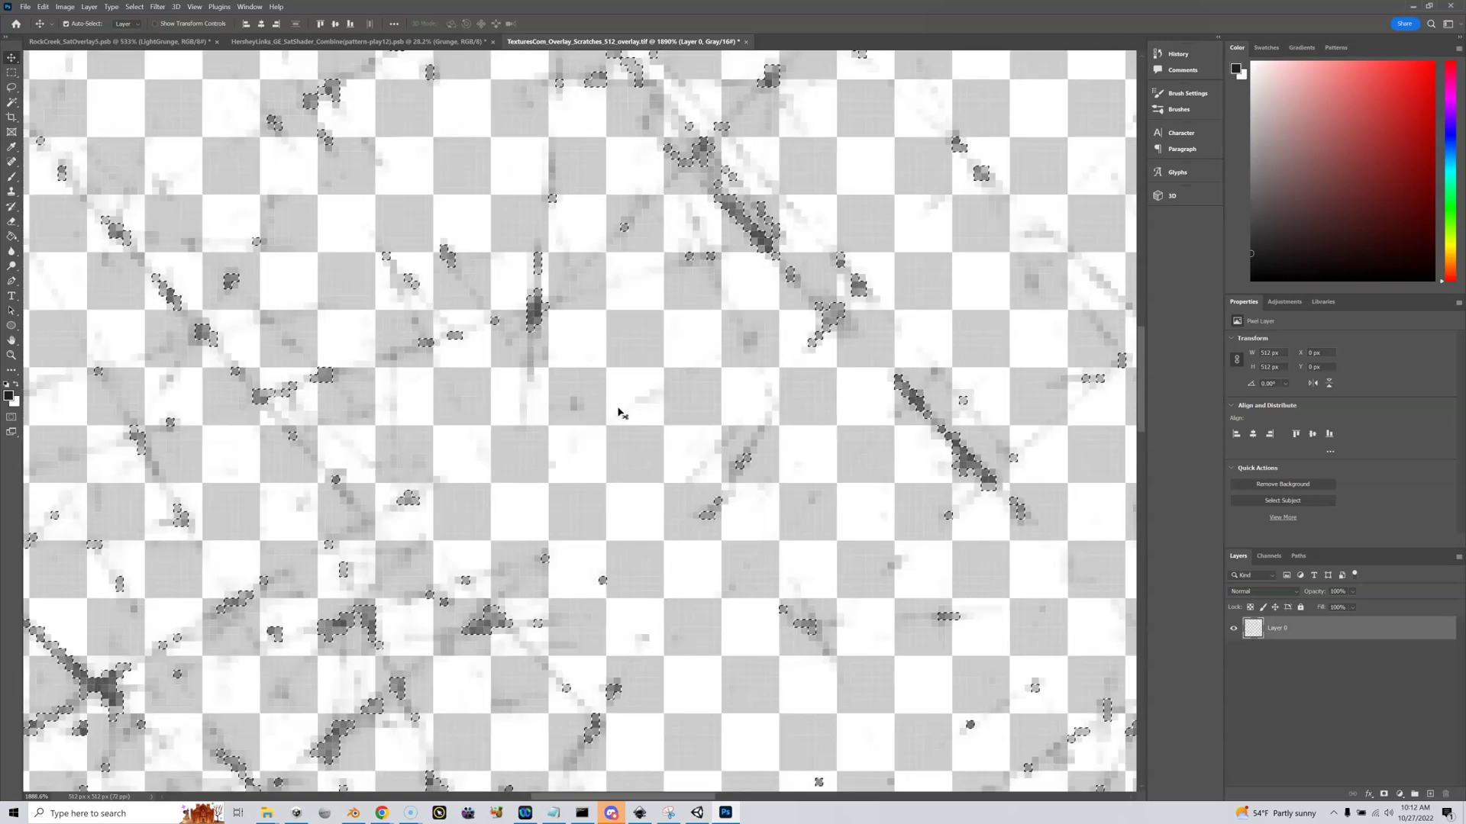
scroll(619, 412, down, 5)
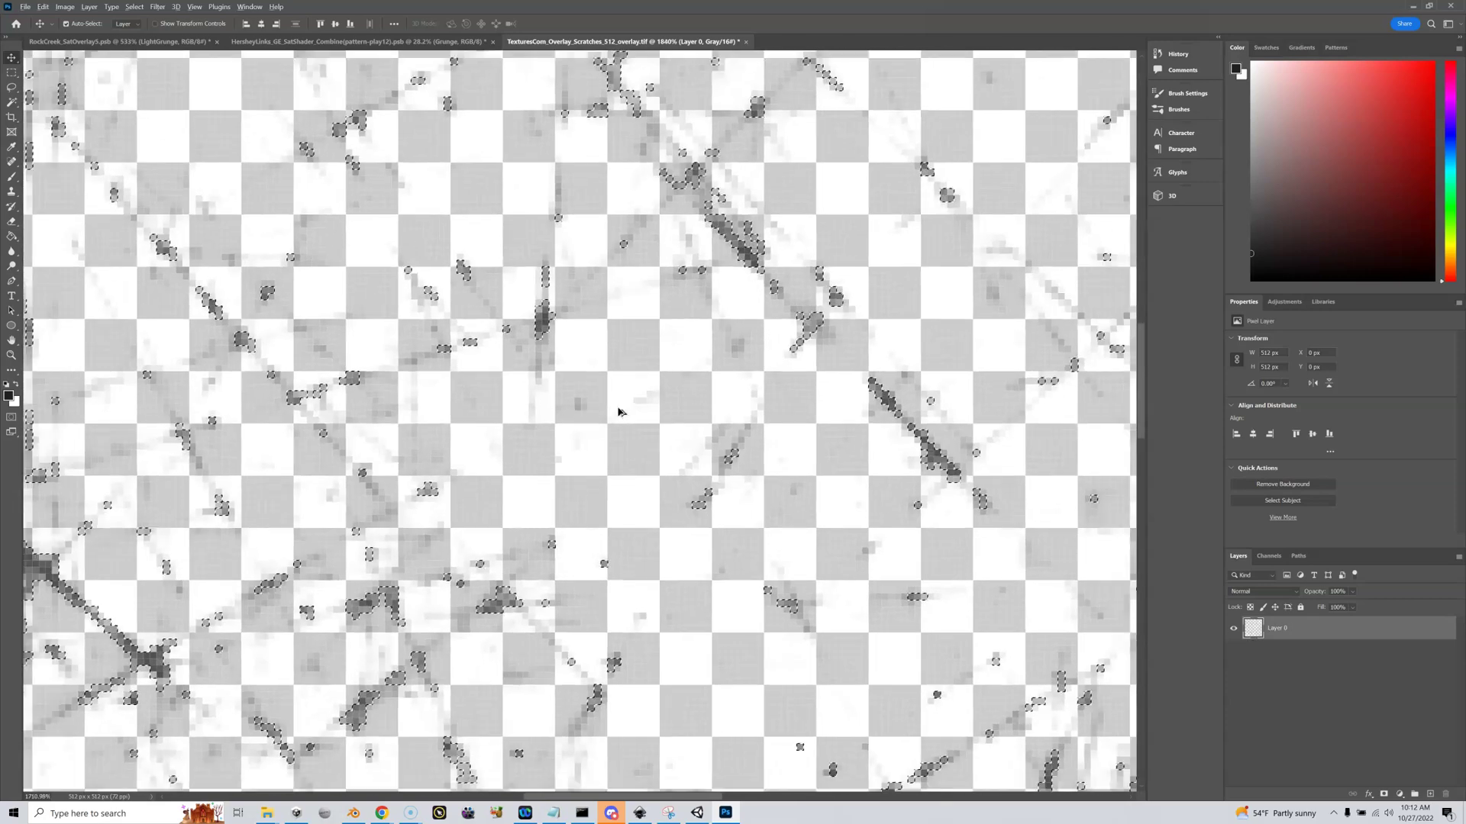
scroll(619, 413, down, 8)
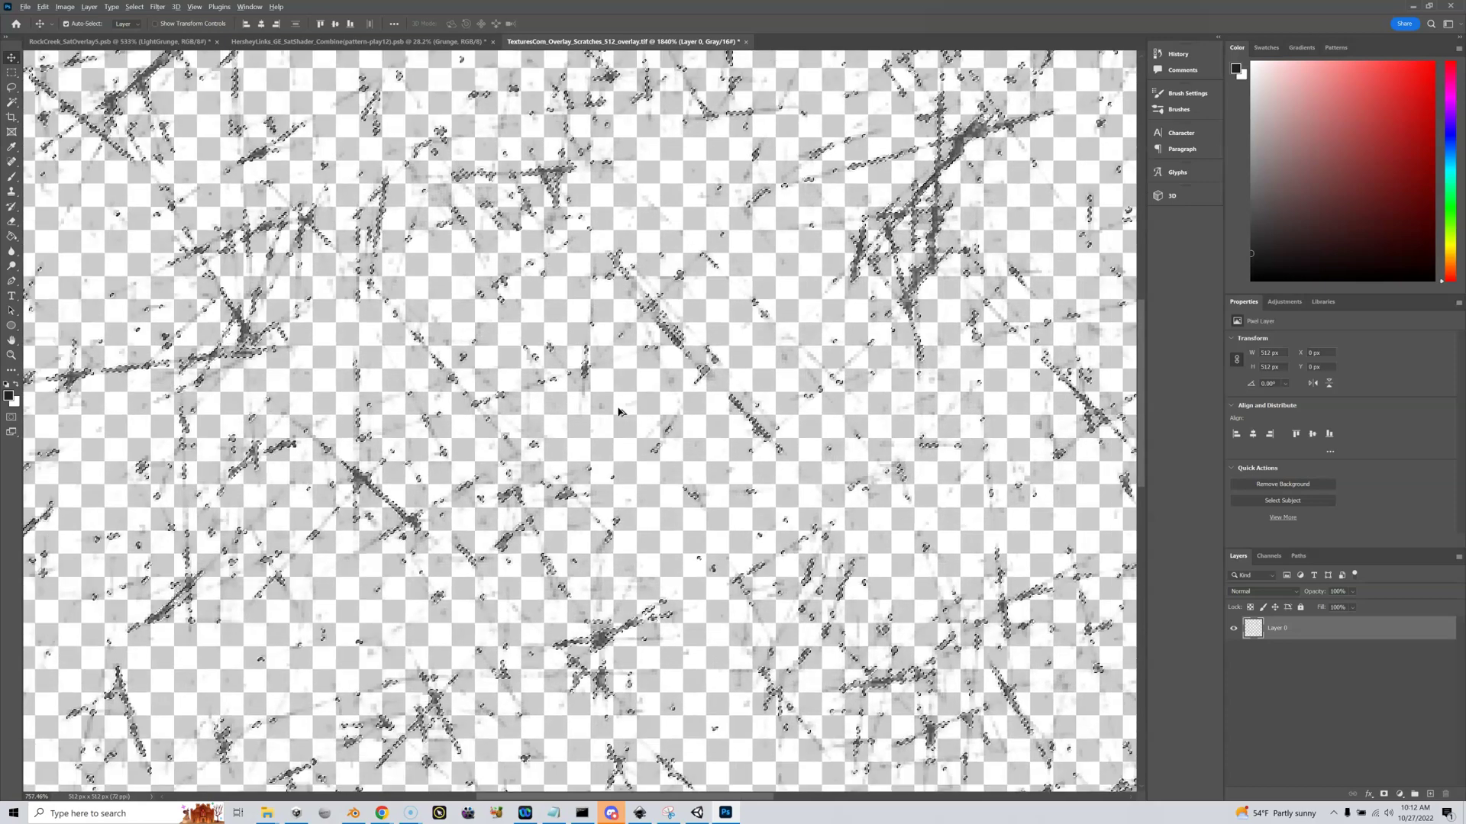
scroll(619, 412, down, 3)
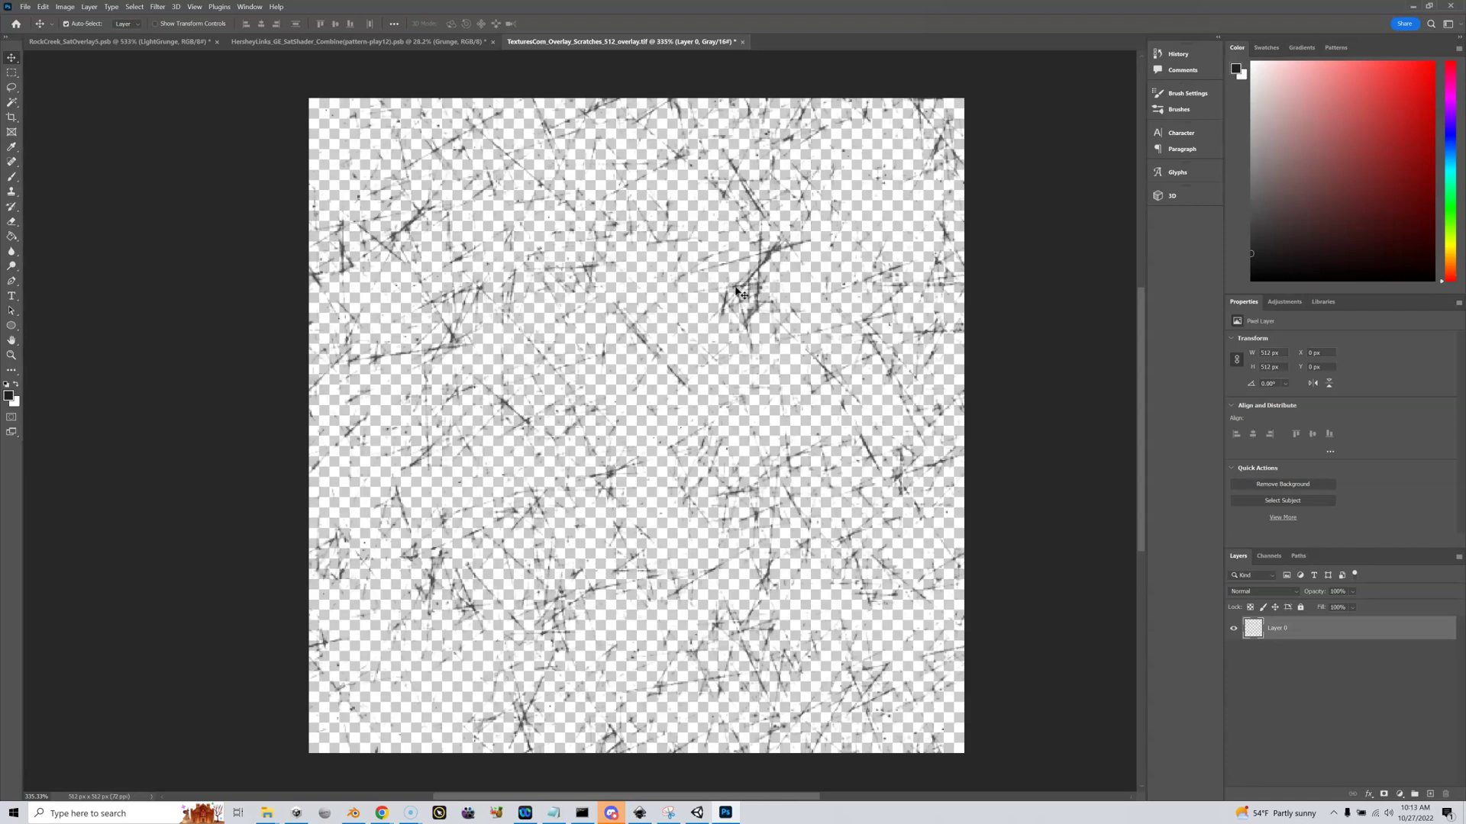
Step: Try a Gaussian Blur with a 0.5 pixel radius on the scratches layer, and cancel it
click(159, 6)
mouse_move(217, 144)
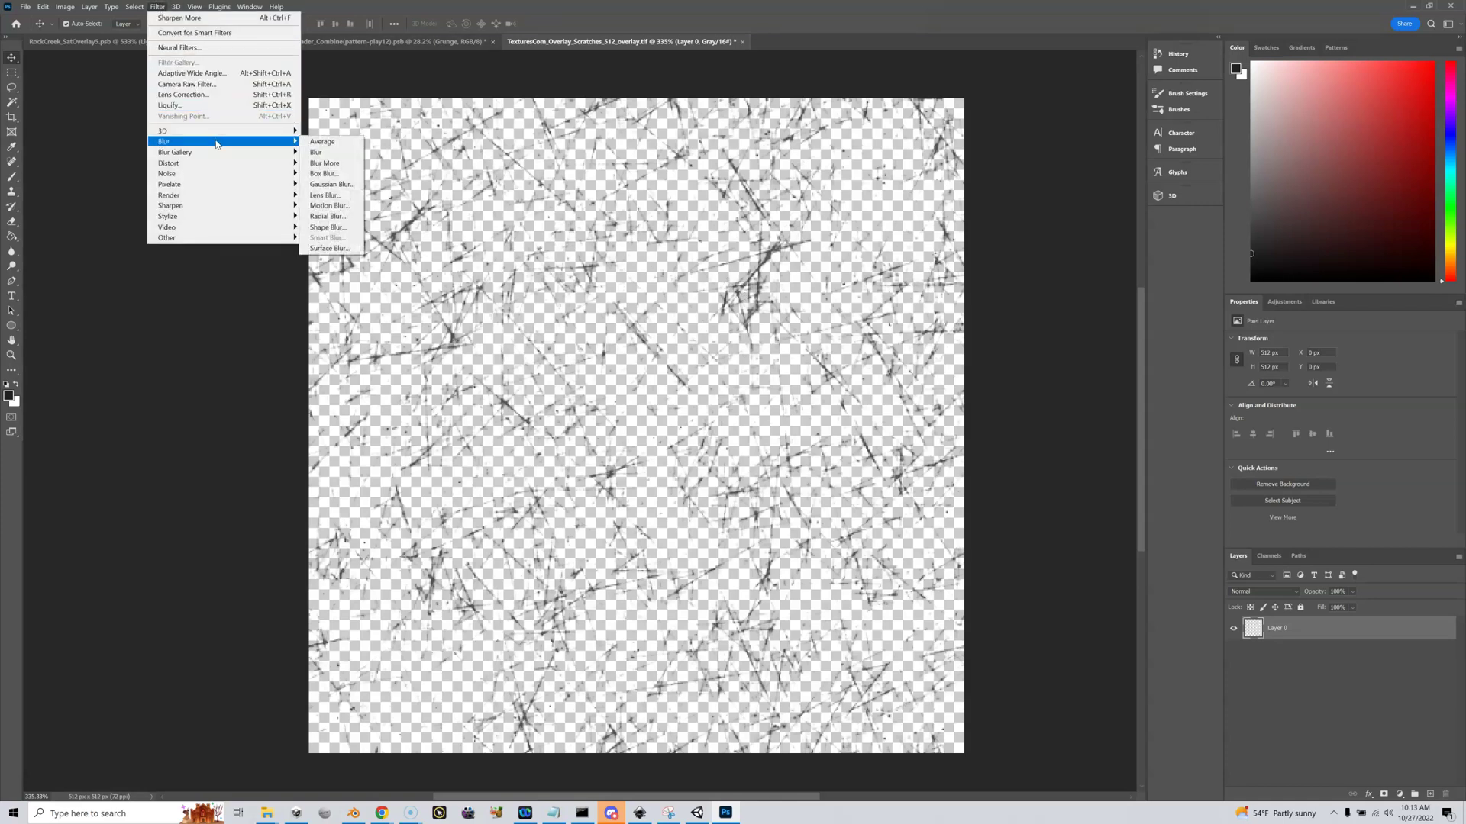
click(329, 184)
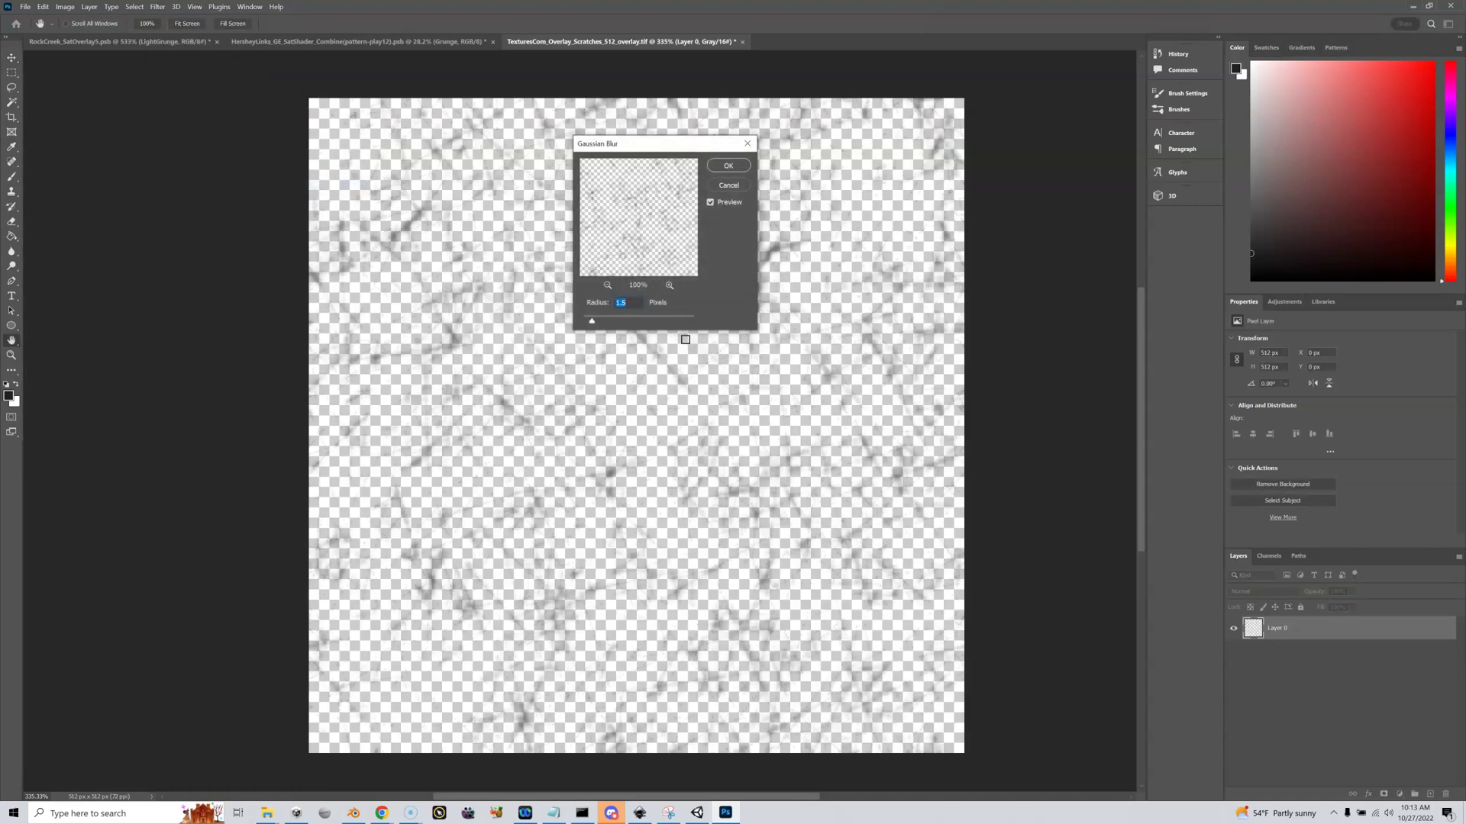
text(1)
double_click(613, 305)
text(.5)
drag(655, 146, 921, 378)
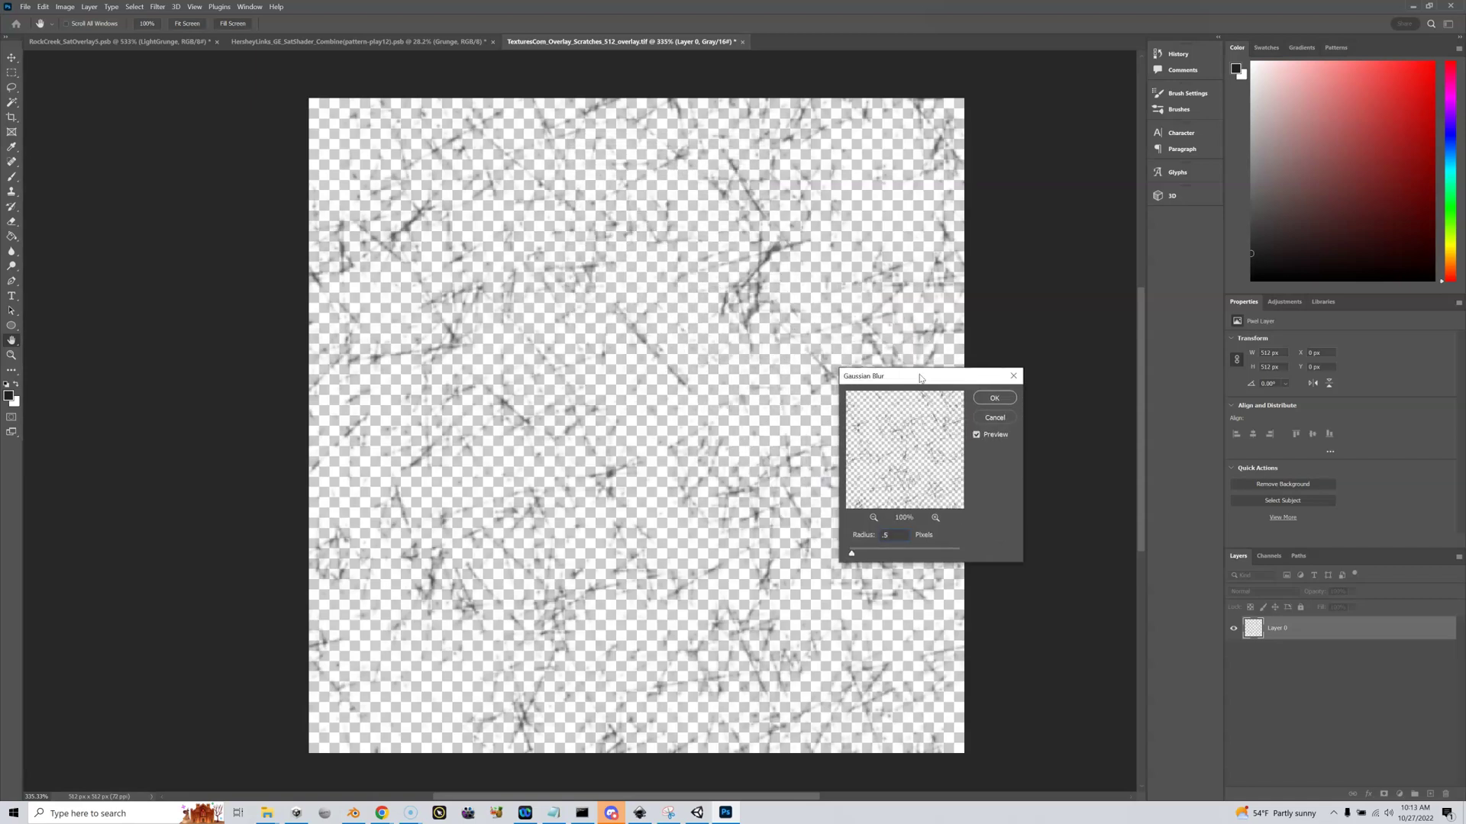
click(980, 421)
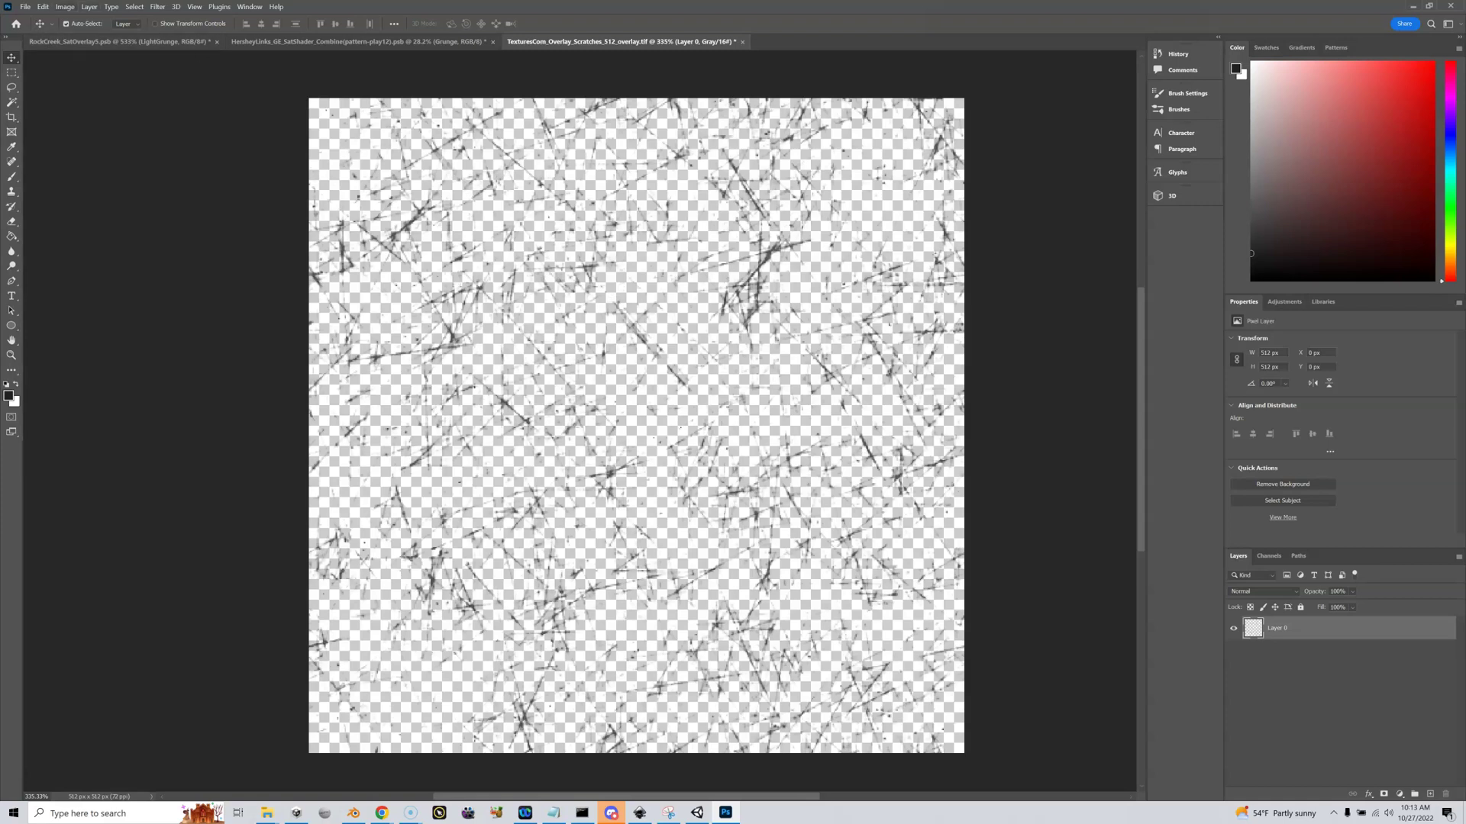
Step: Define the scratches texture as a pattern named DemoGrungeDark
click(42, 7)
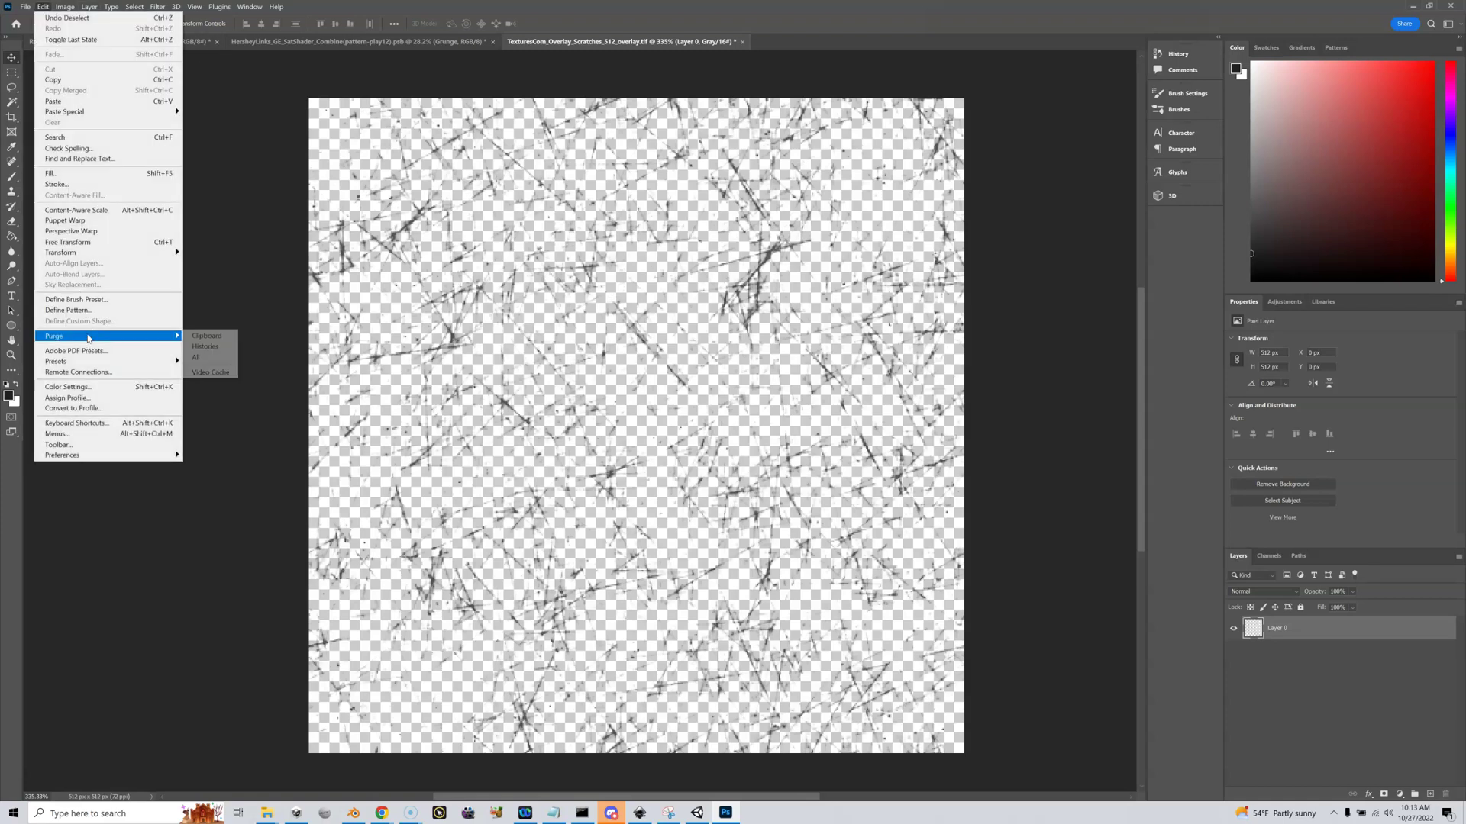
click(83, 311)
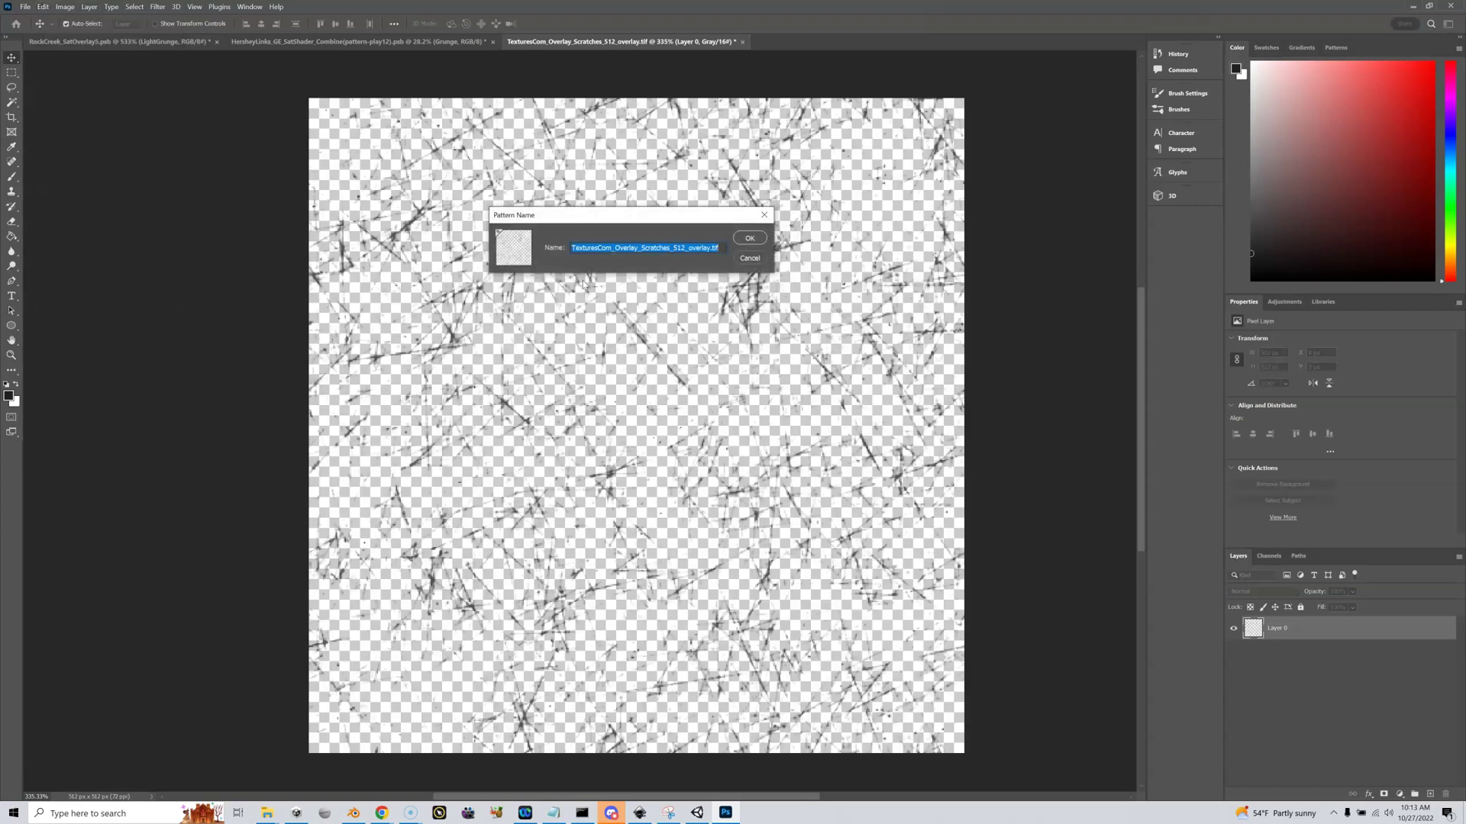
text(Demo)
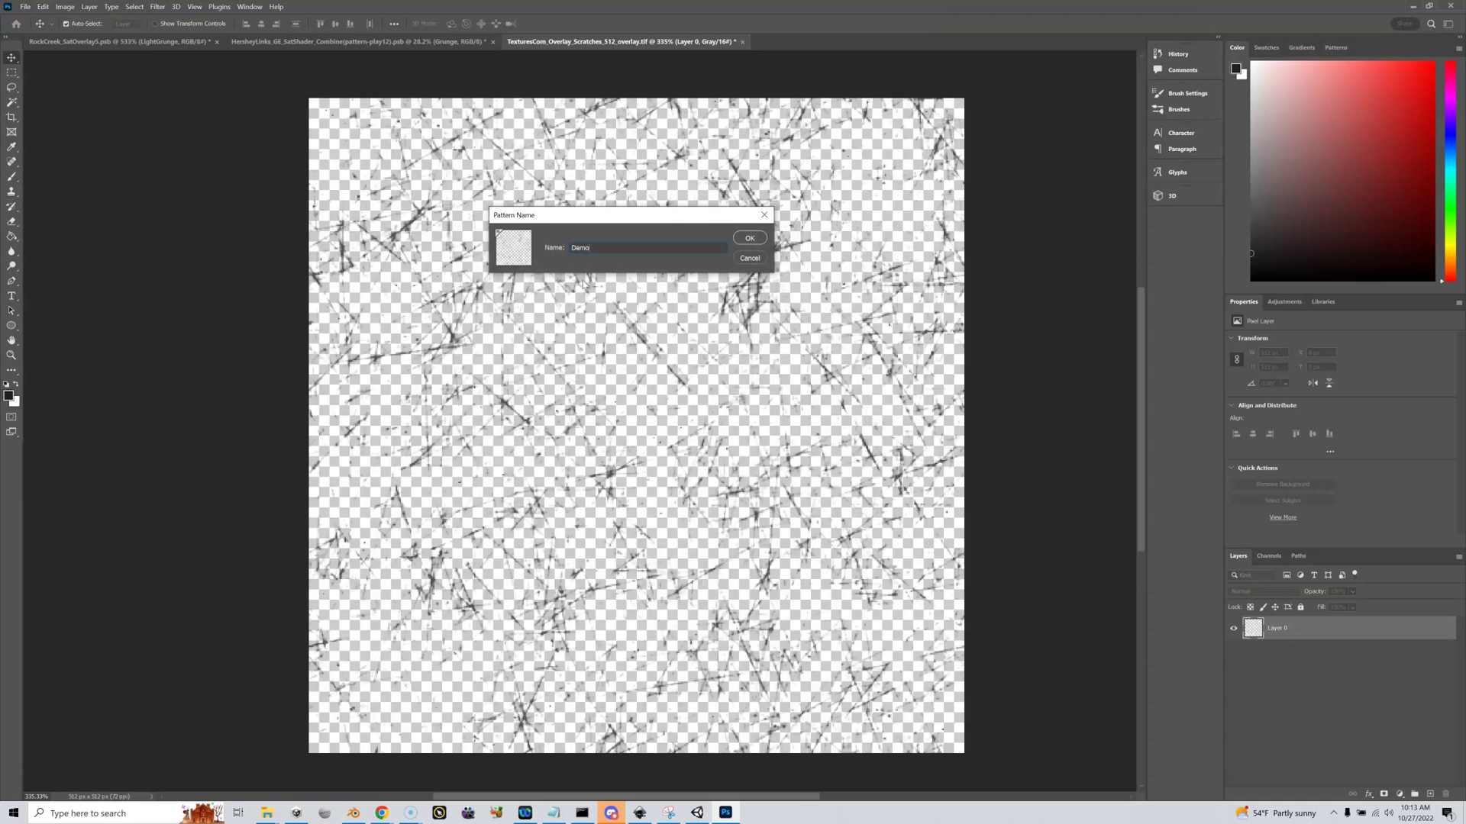
text(GrungeDark)
click(756, 240)
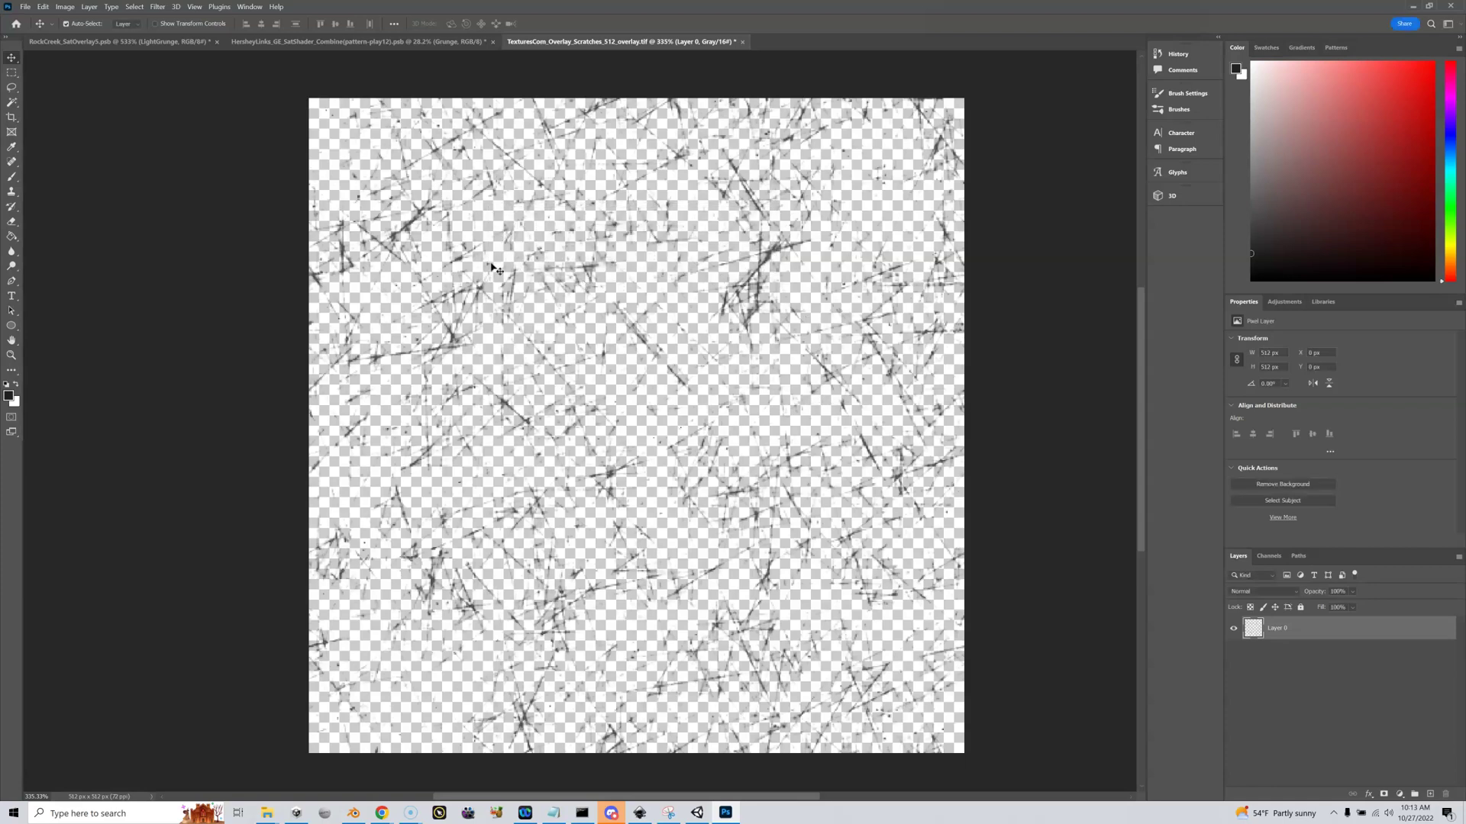
Step: In RockCreek_SatOverlay5.psb, add a new layer above LightGrunge in the Mow Lines group and name it DemoGrungeDark
click(126, 43)
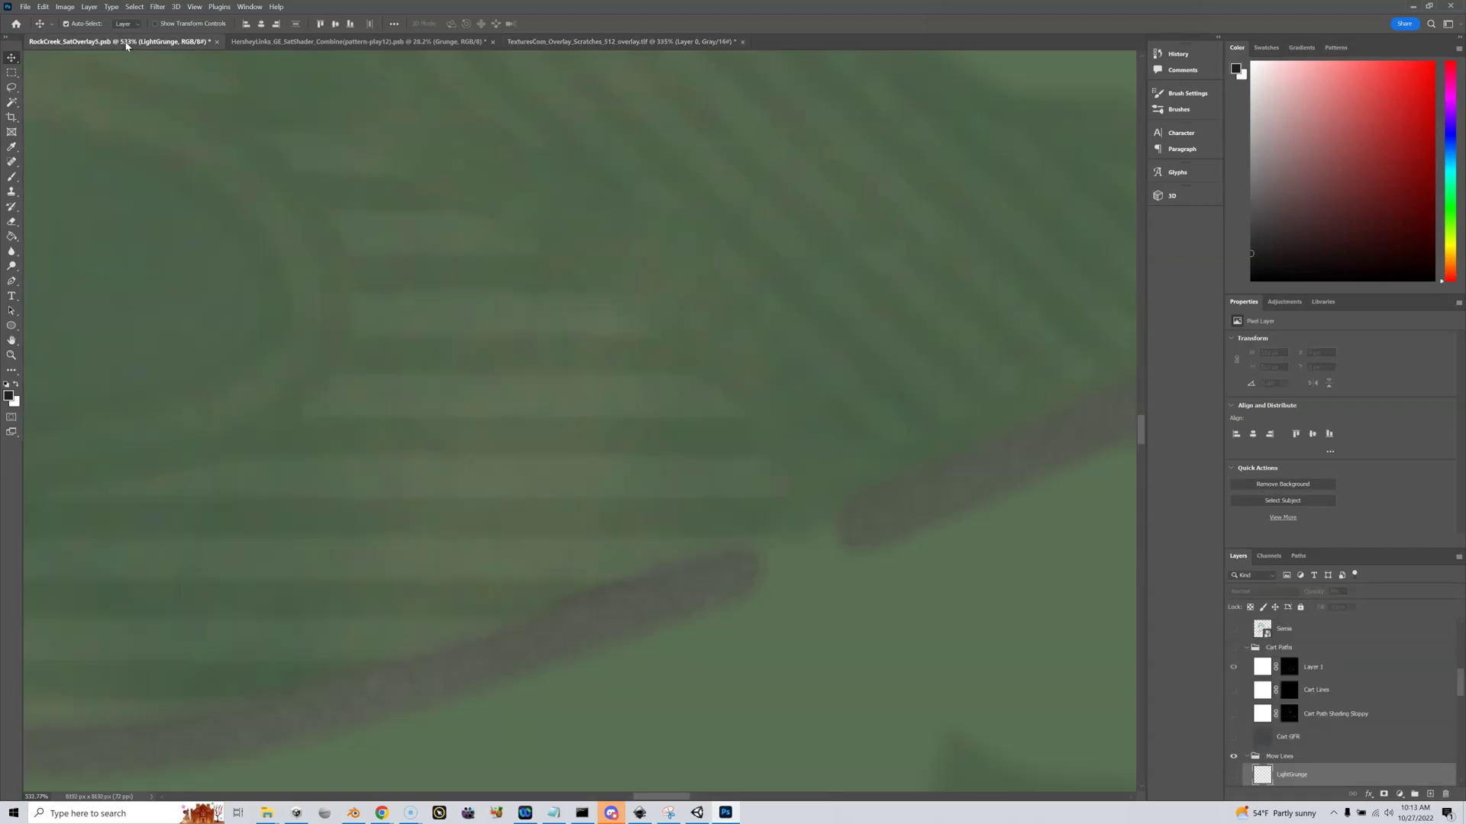
scroll(732, 432, down, 8)
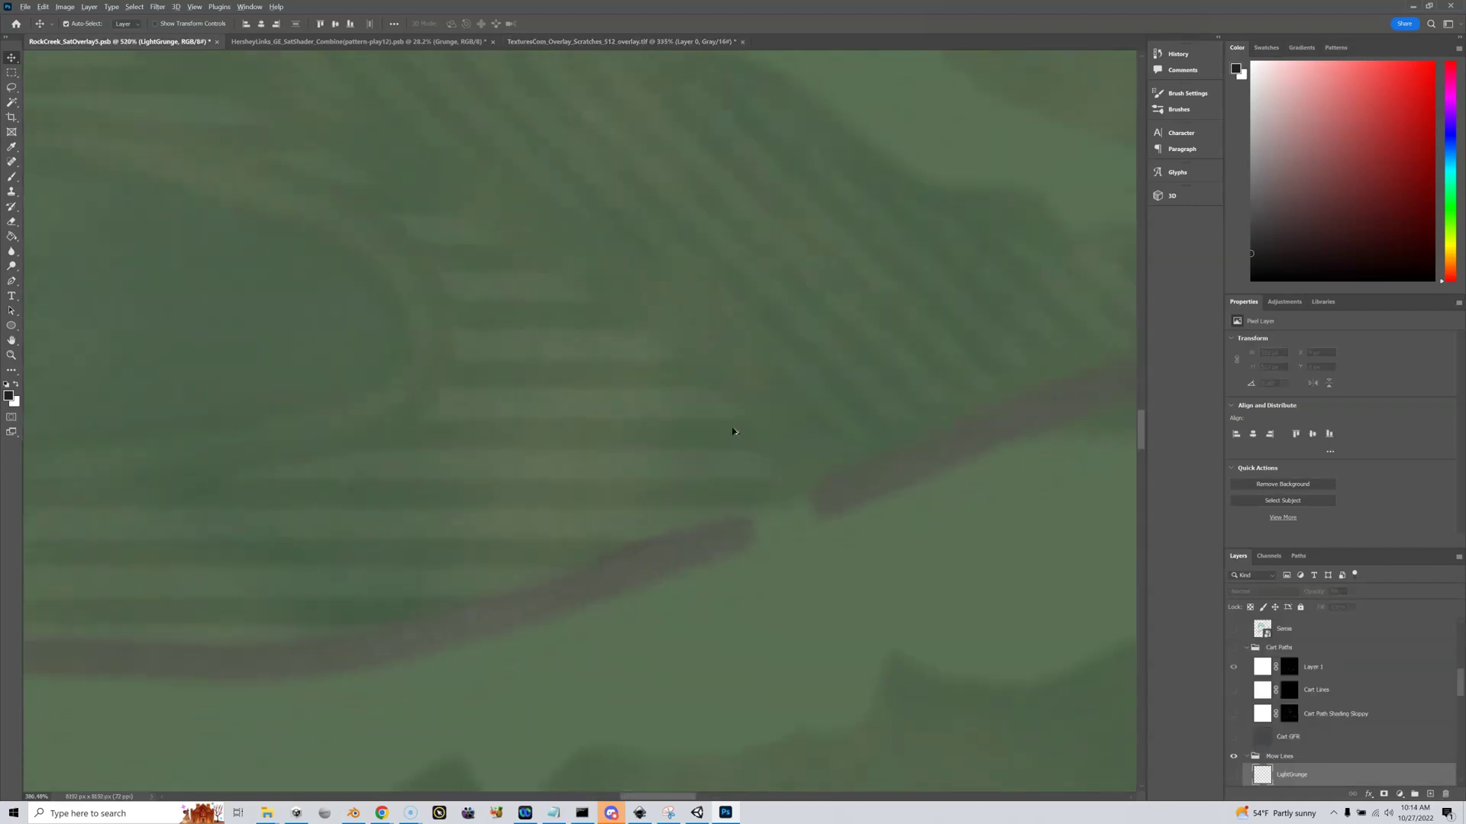
scroll(1271, 717, down, 3)
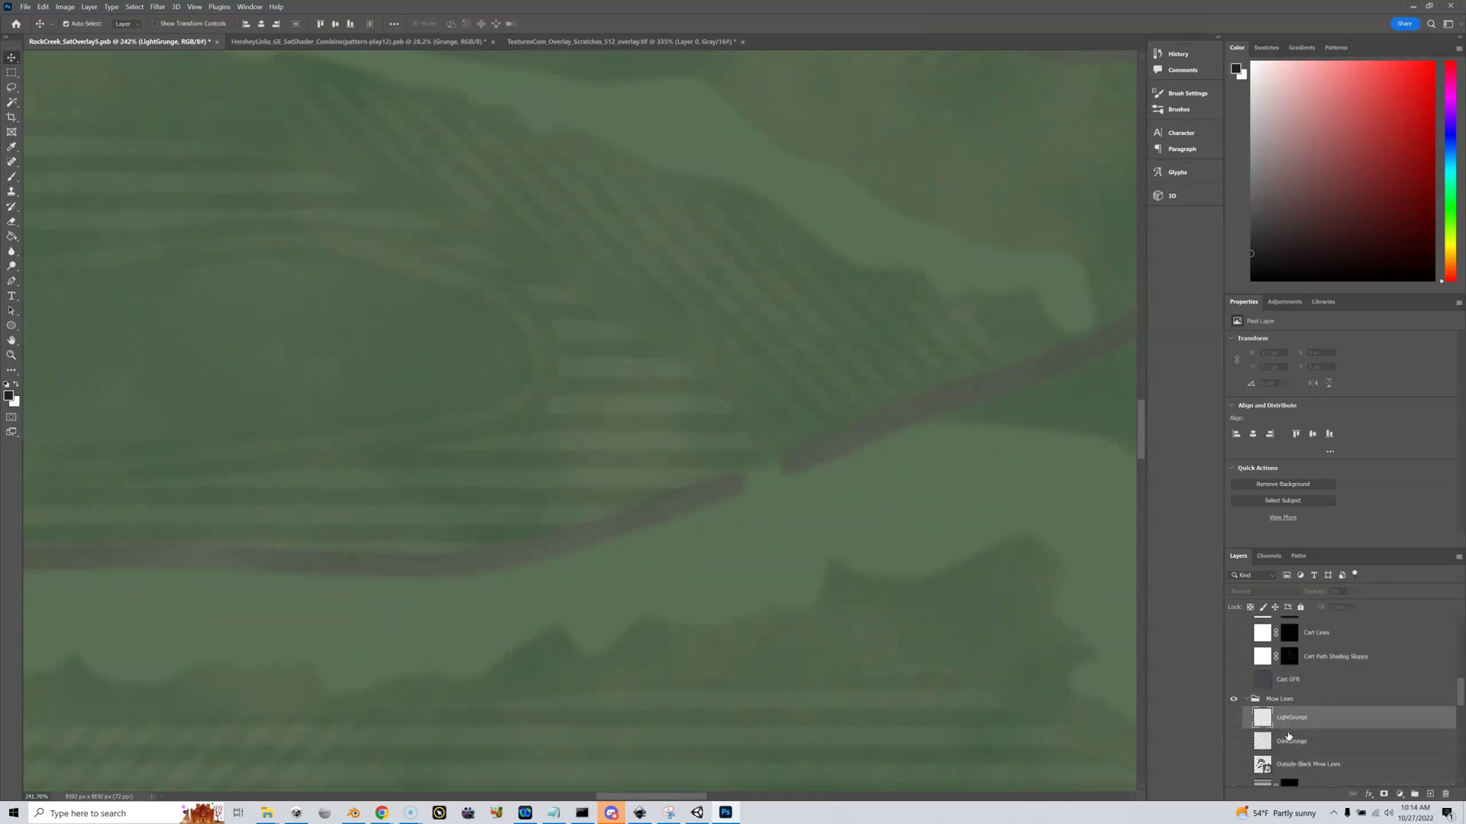
click(1429, 793)
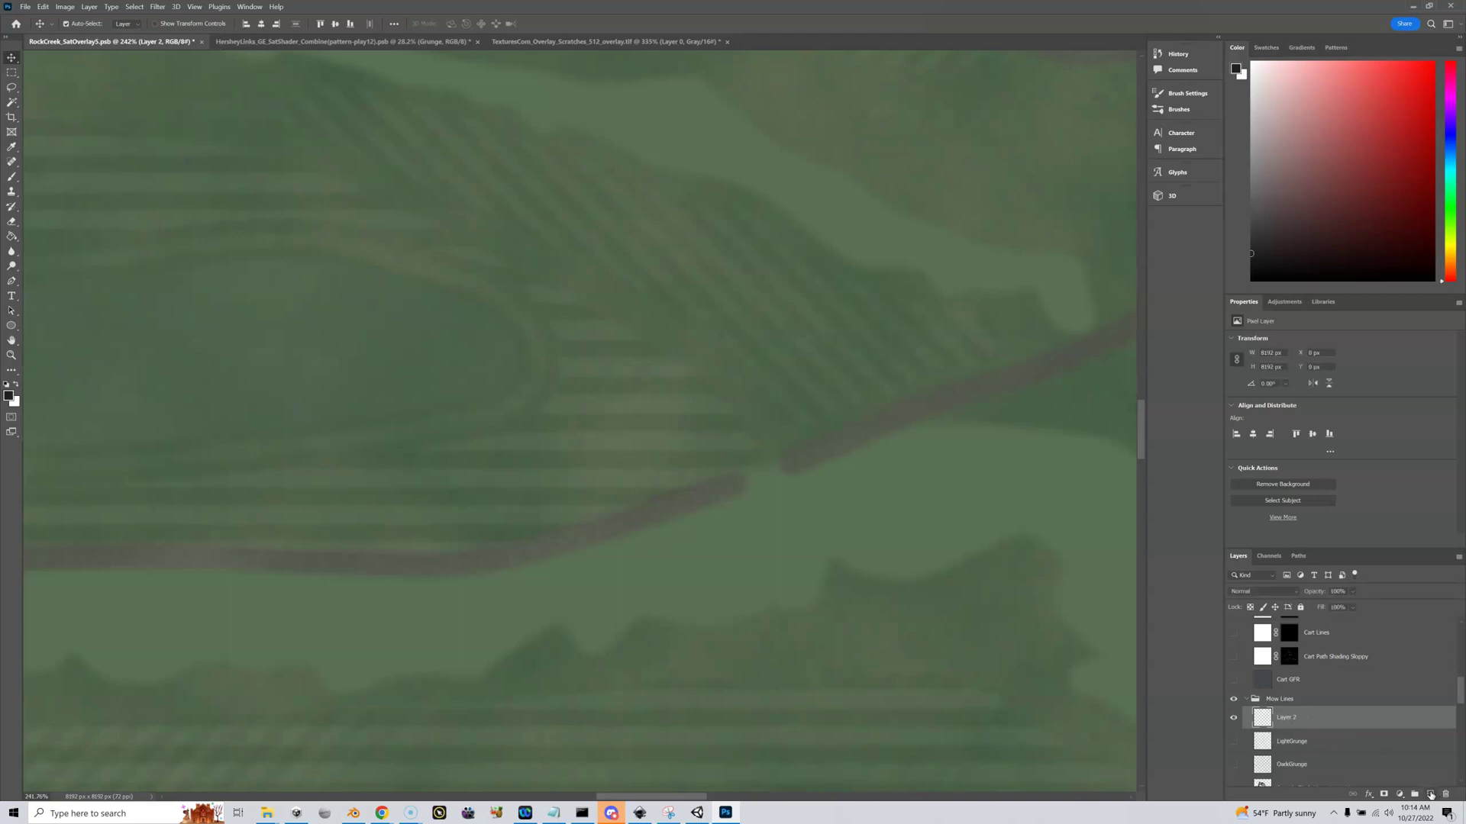
double_click(1289, 718)
text(D)
text(enseGrunge)
text(Dark)
key(Return)
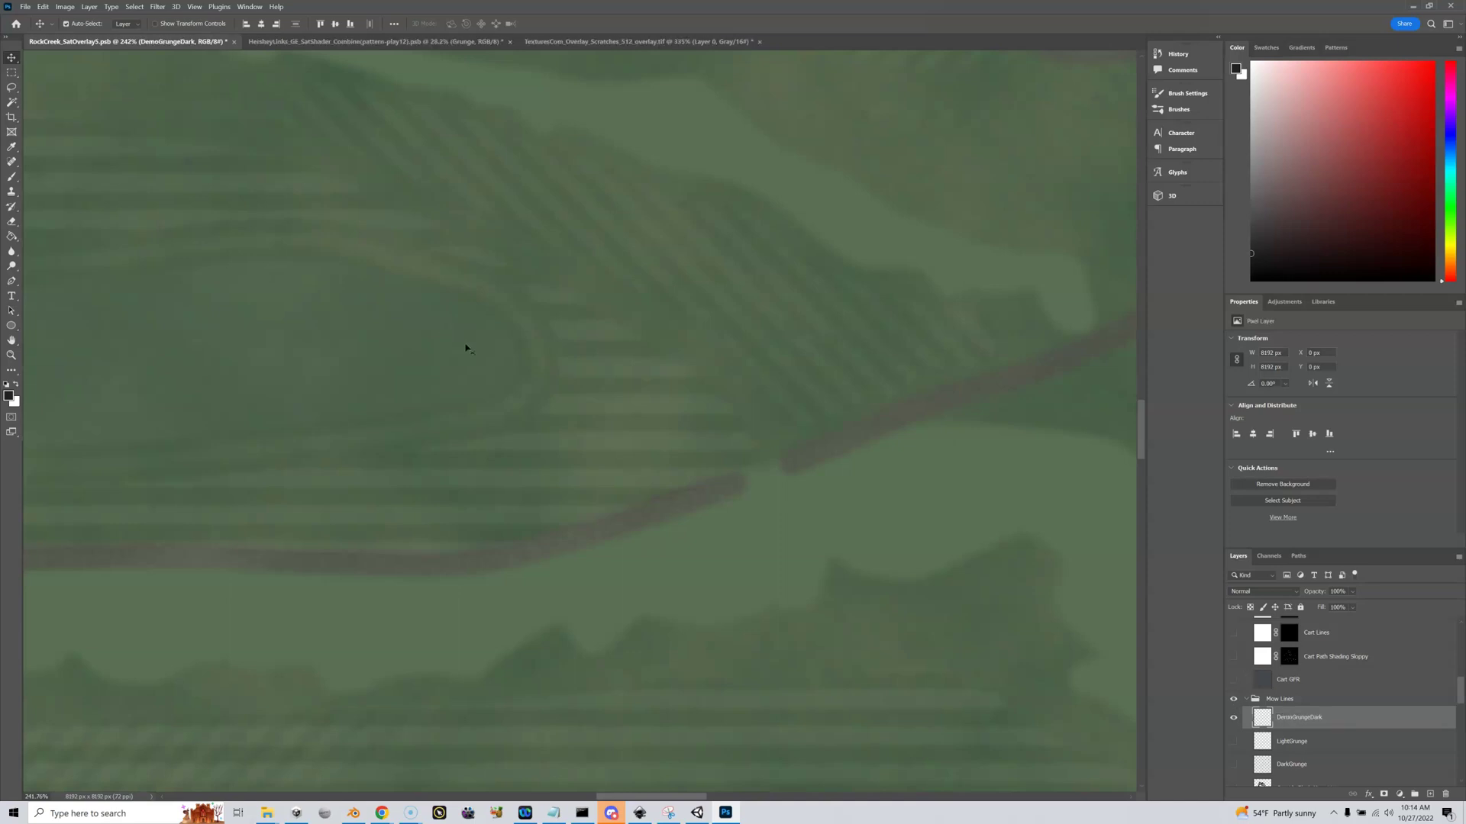
Step: Fill the DemoGrungeDark layer with the newly defined scratches pattern using the Paint Bucket tool
click(12, 238)
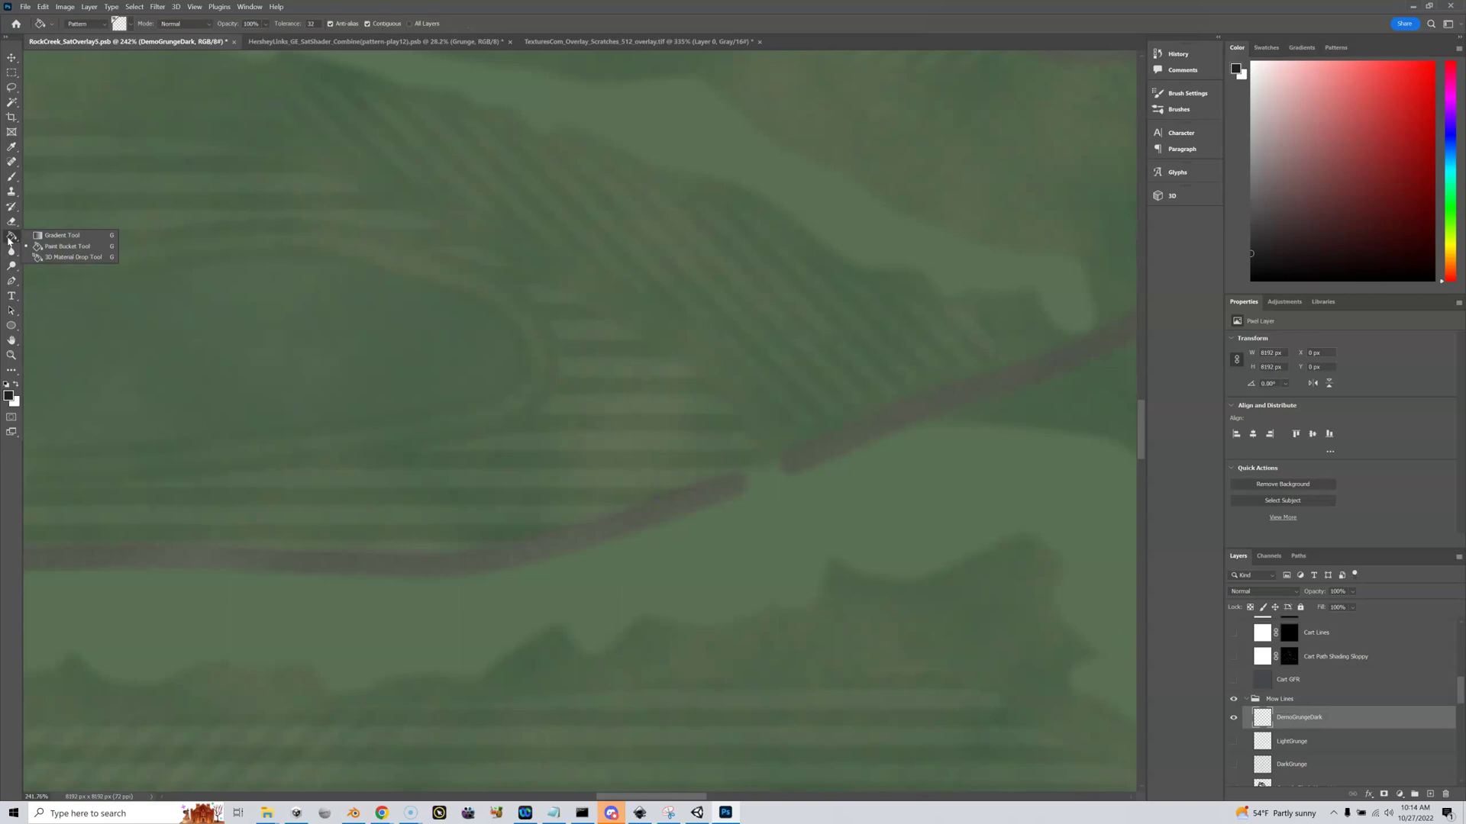
click(42, 247)
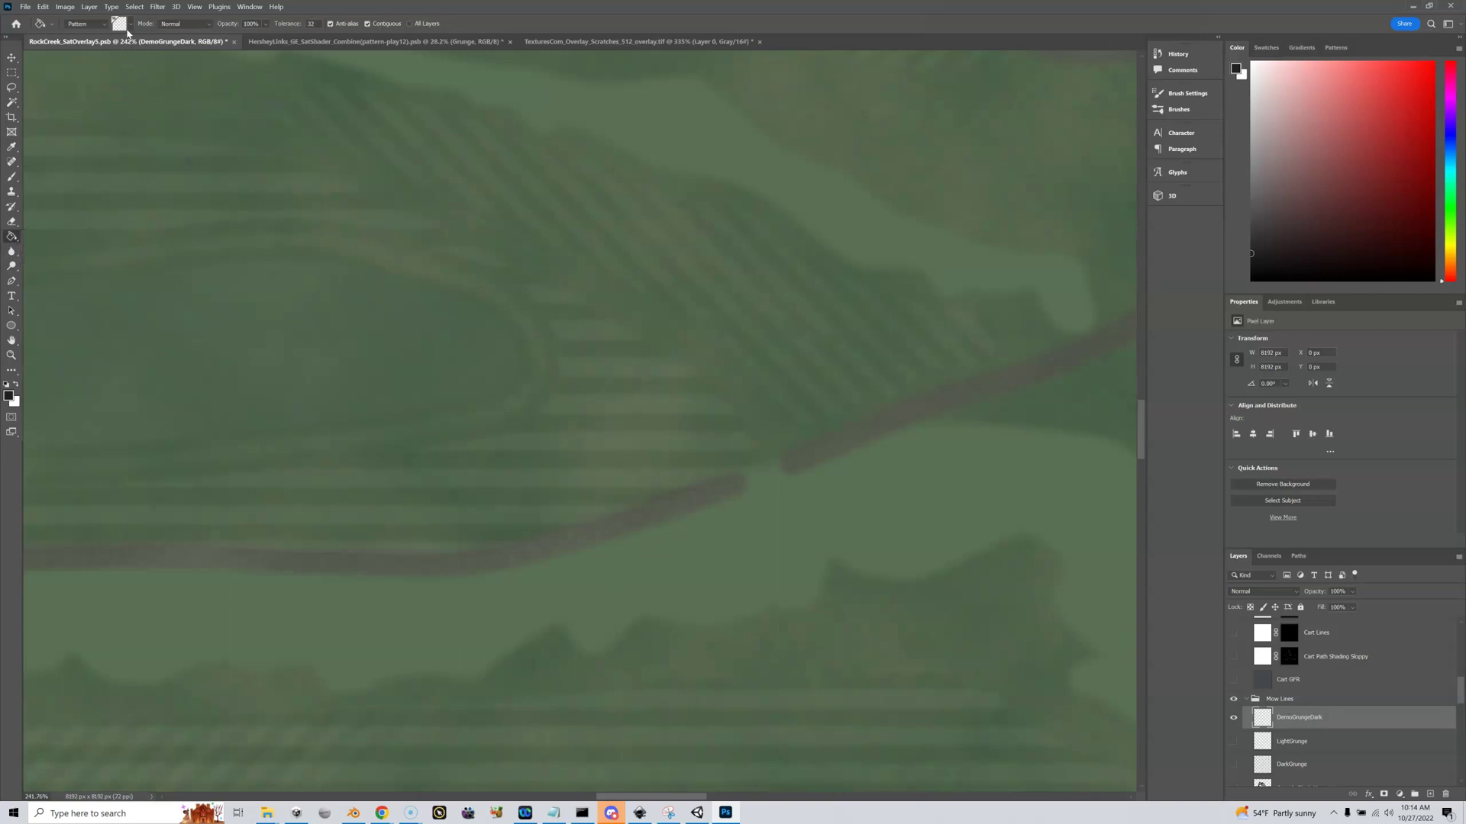
click(131, 24)
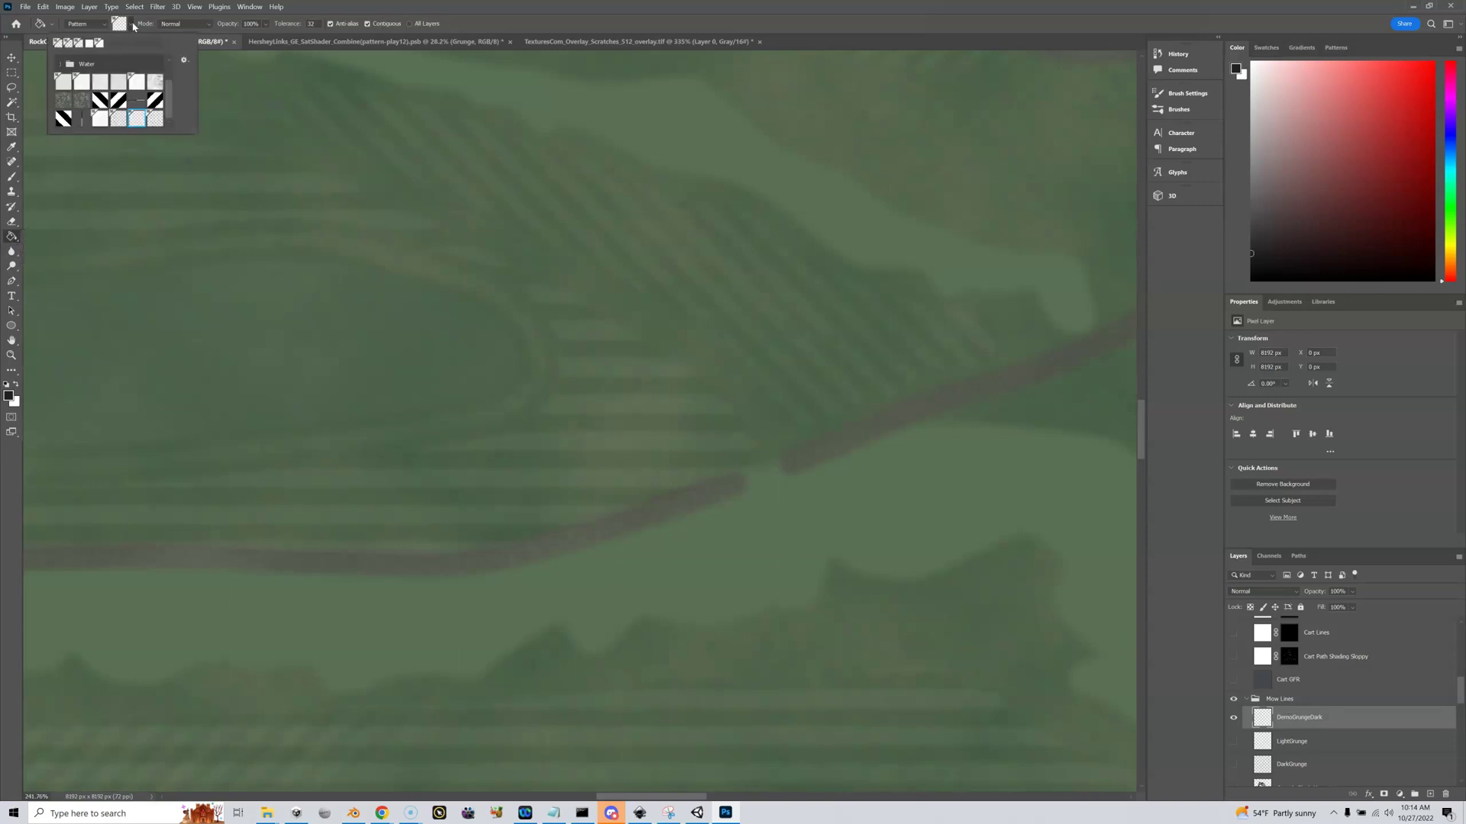
click(156, 123)
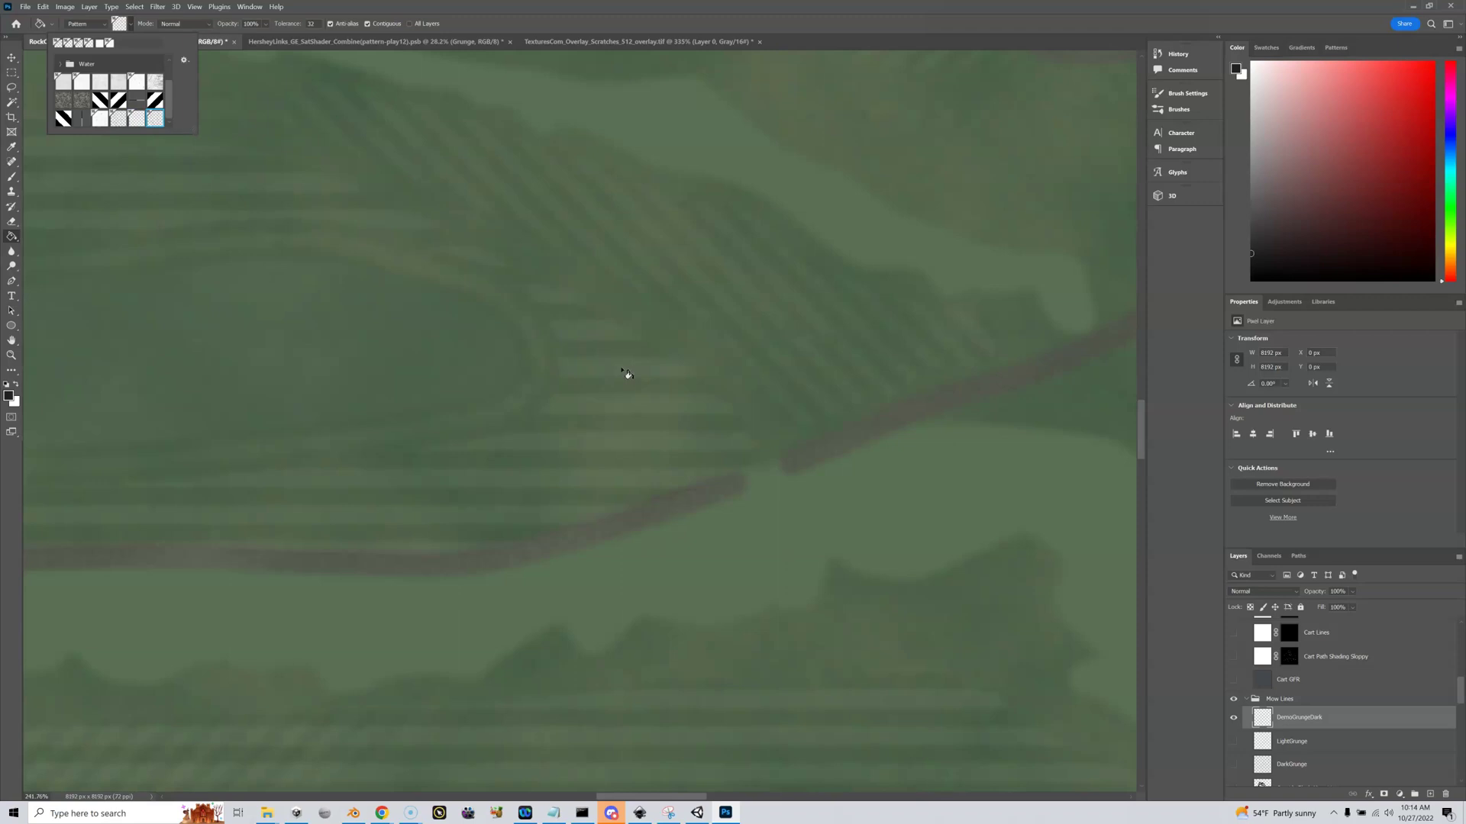
click(665, 415)
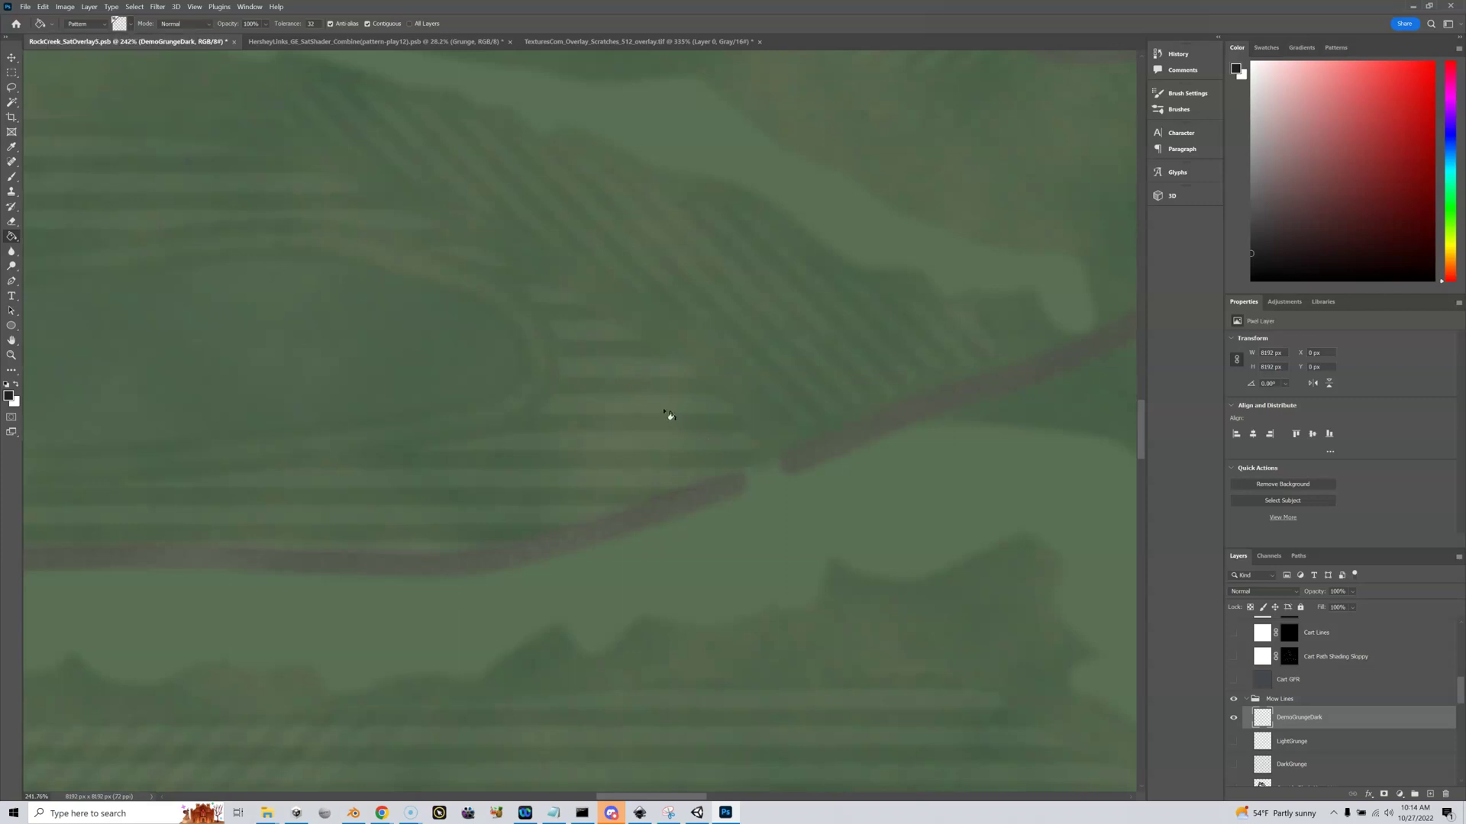
click(664, 413)
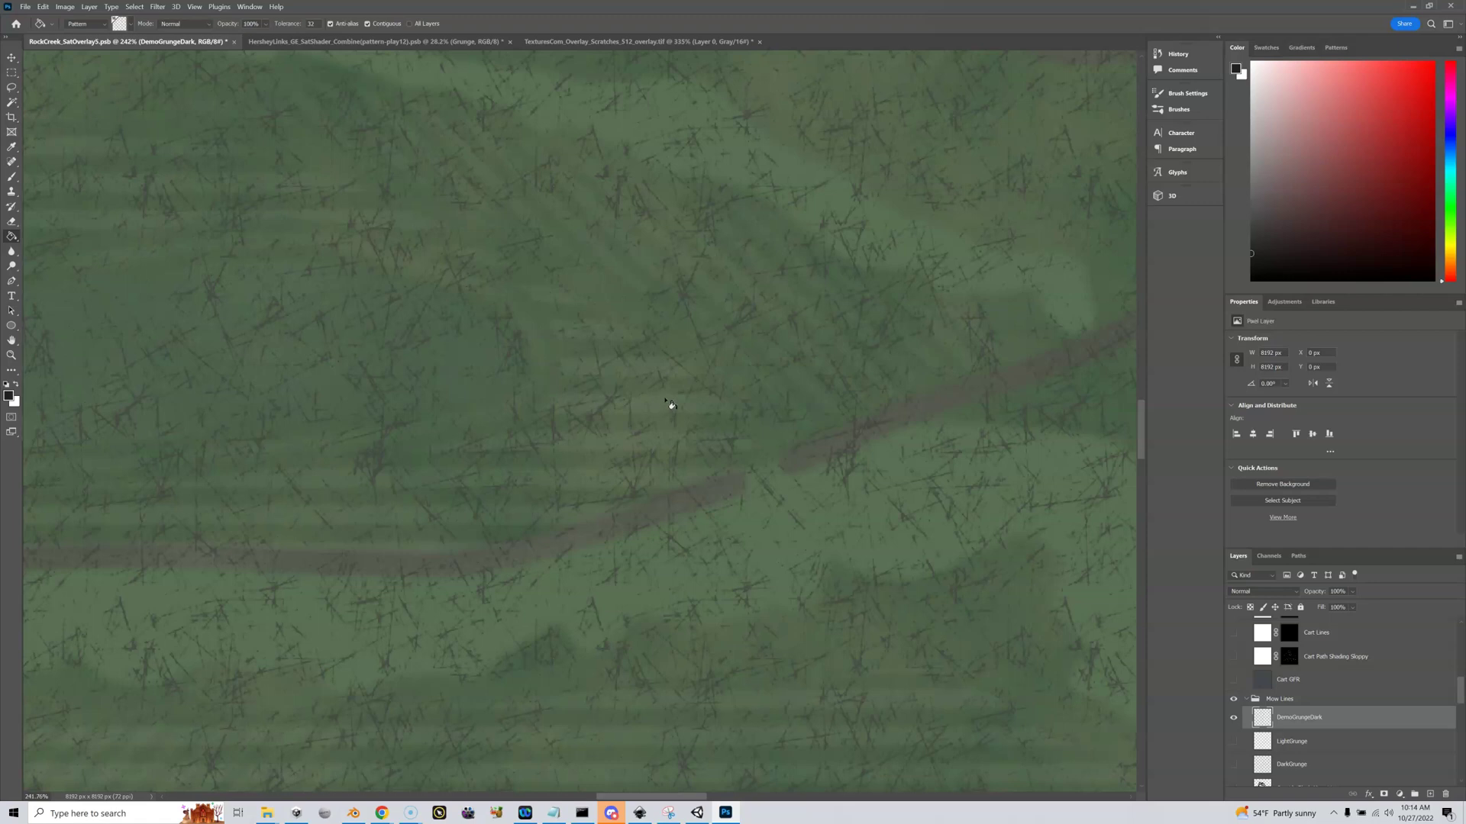
Step: Lower the DemoGrungeDark layer's opacity to 17%
click(1354, 592)
drag(1365, 606, 1335, 607)
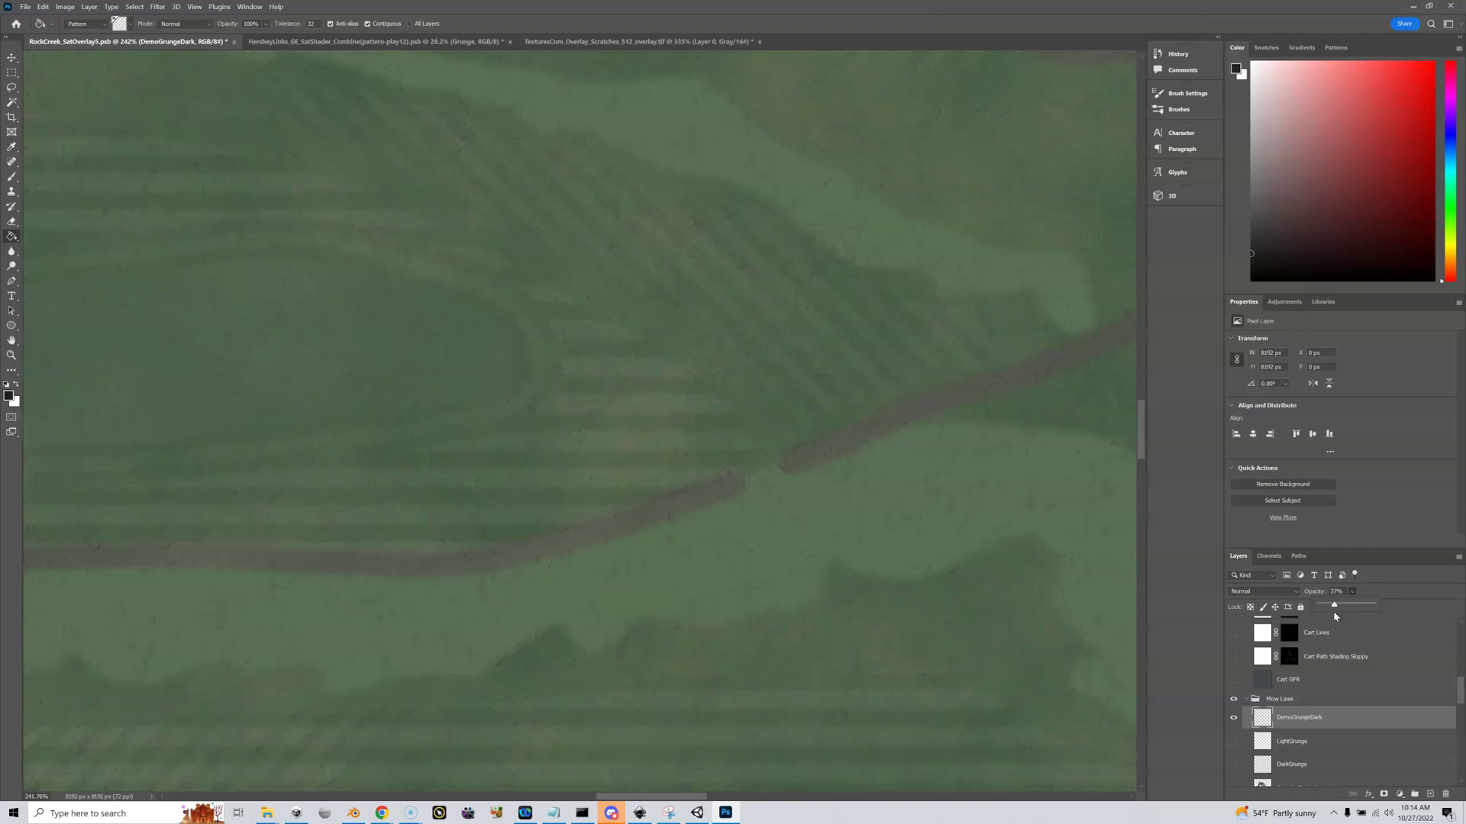
scroll(1298, 703, down, 1)
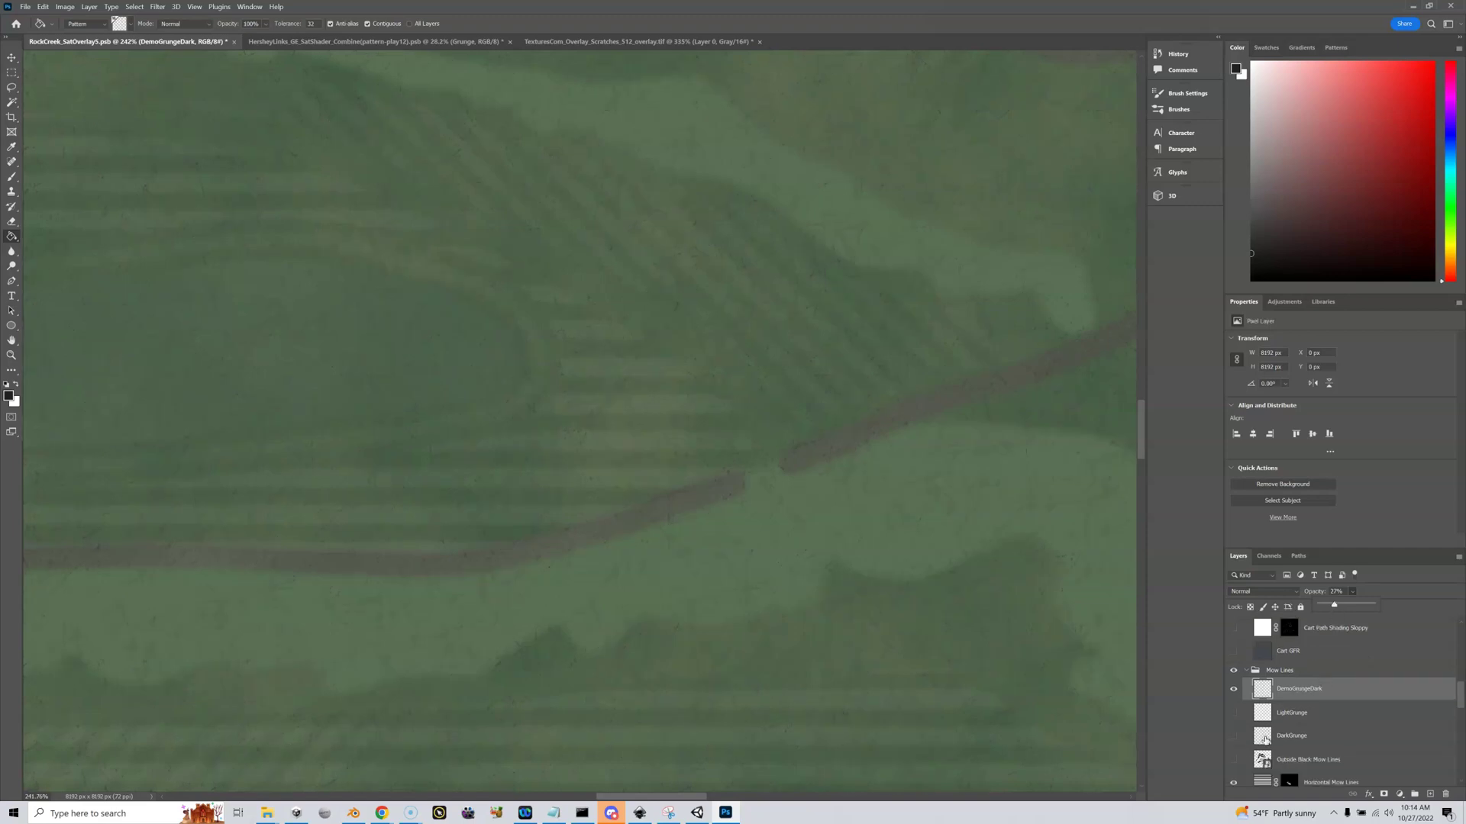
click(1295, 734)
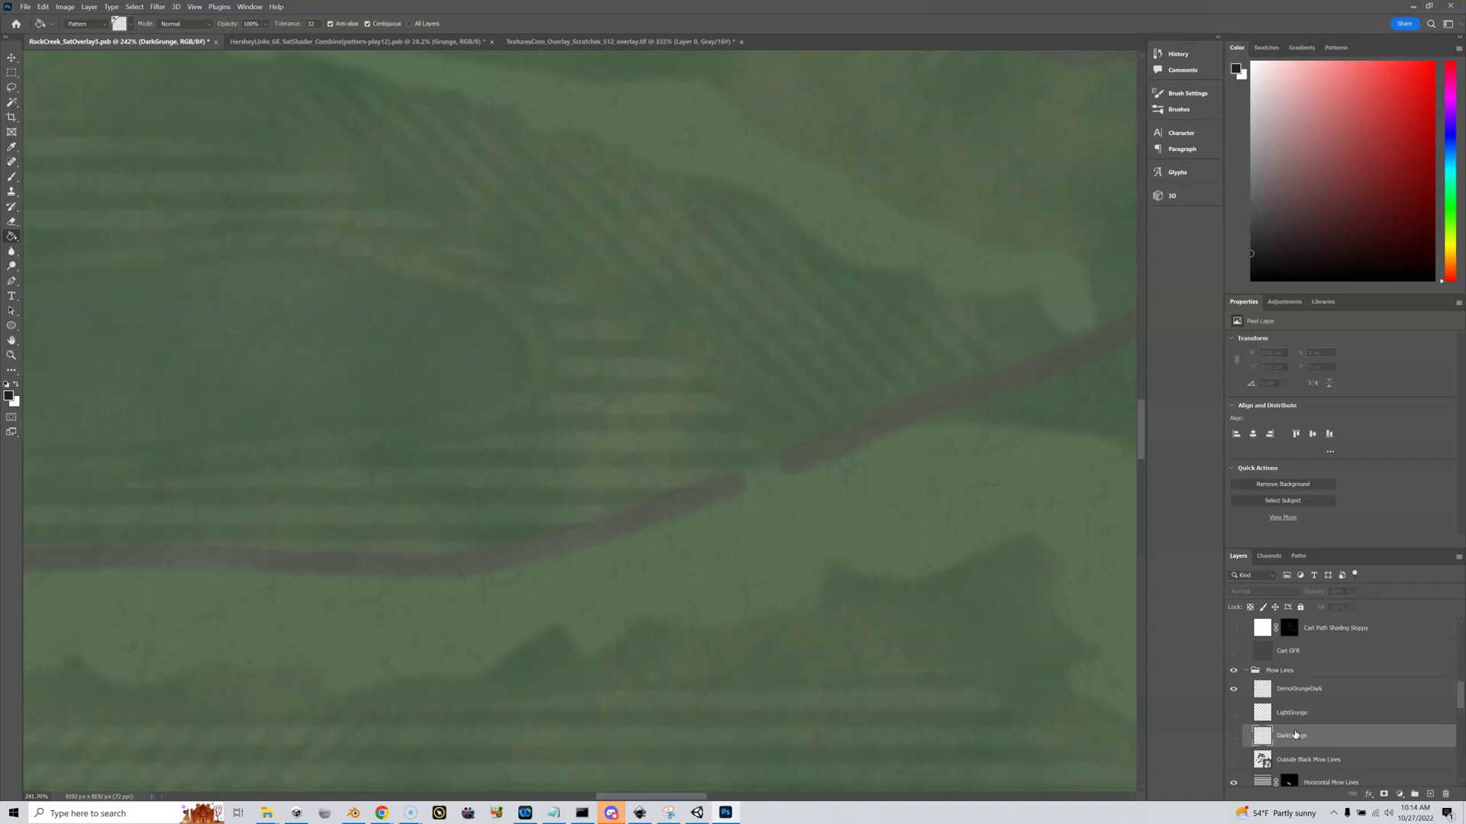
click(1295, 687)
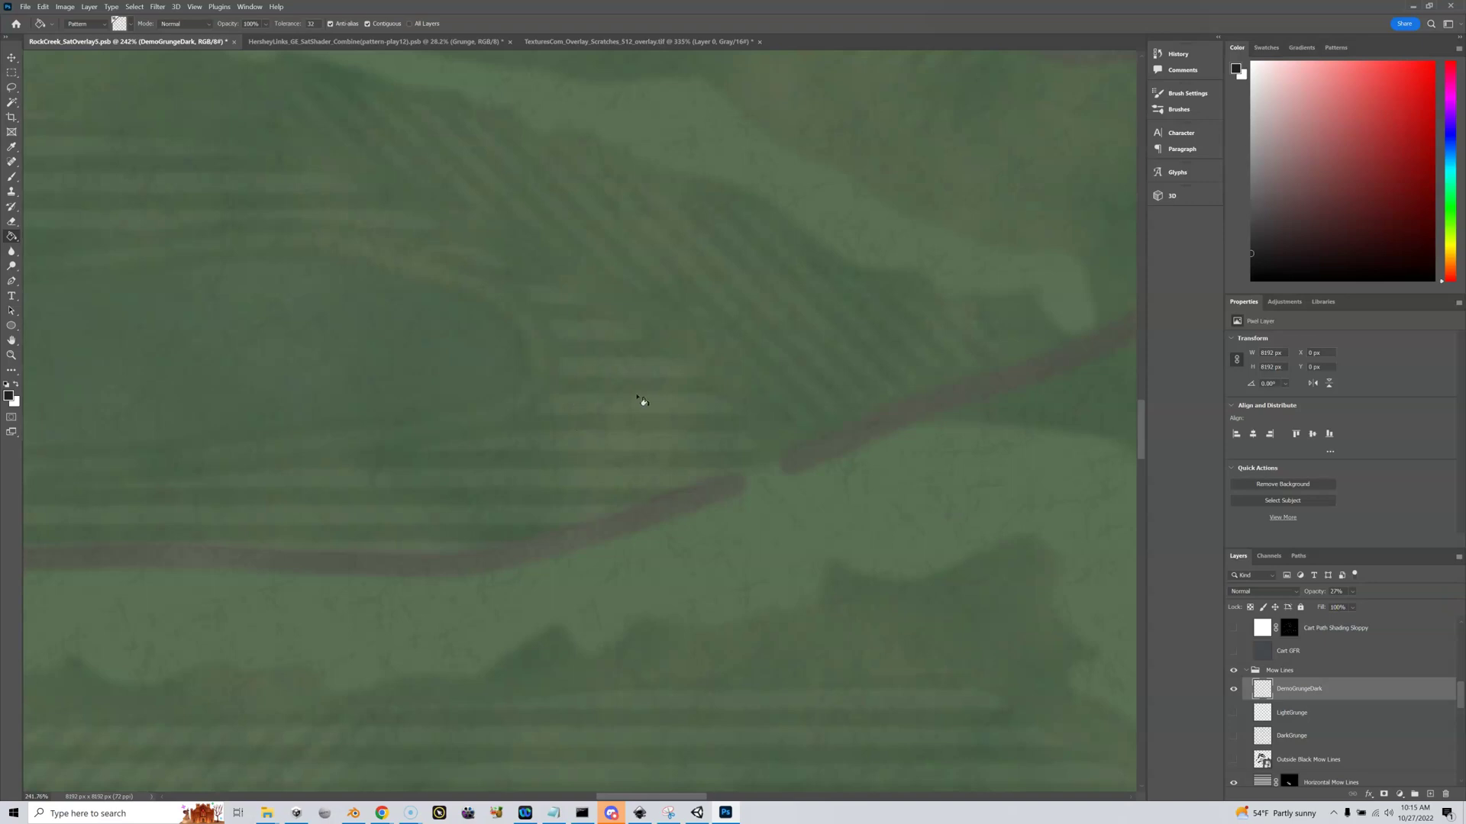
Step: Export the overlay as an 8192 x 8192 px JPG, replacing RockCreek_SatOverlay in the Terrain Backup folder
click(25, 6)
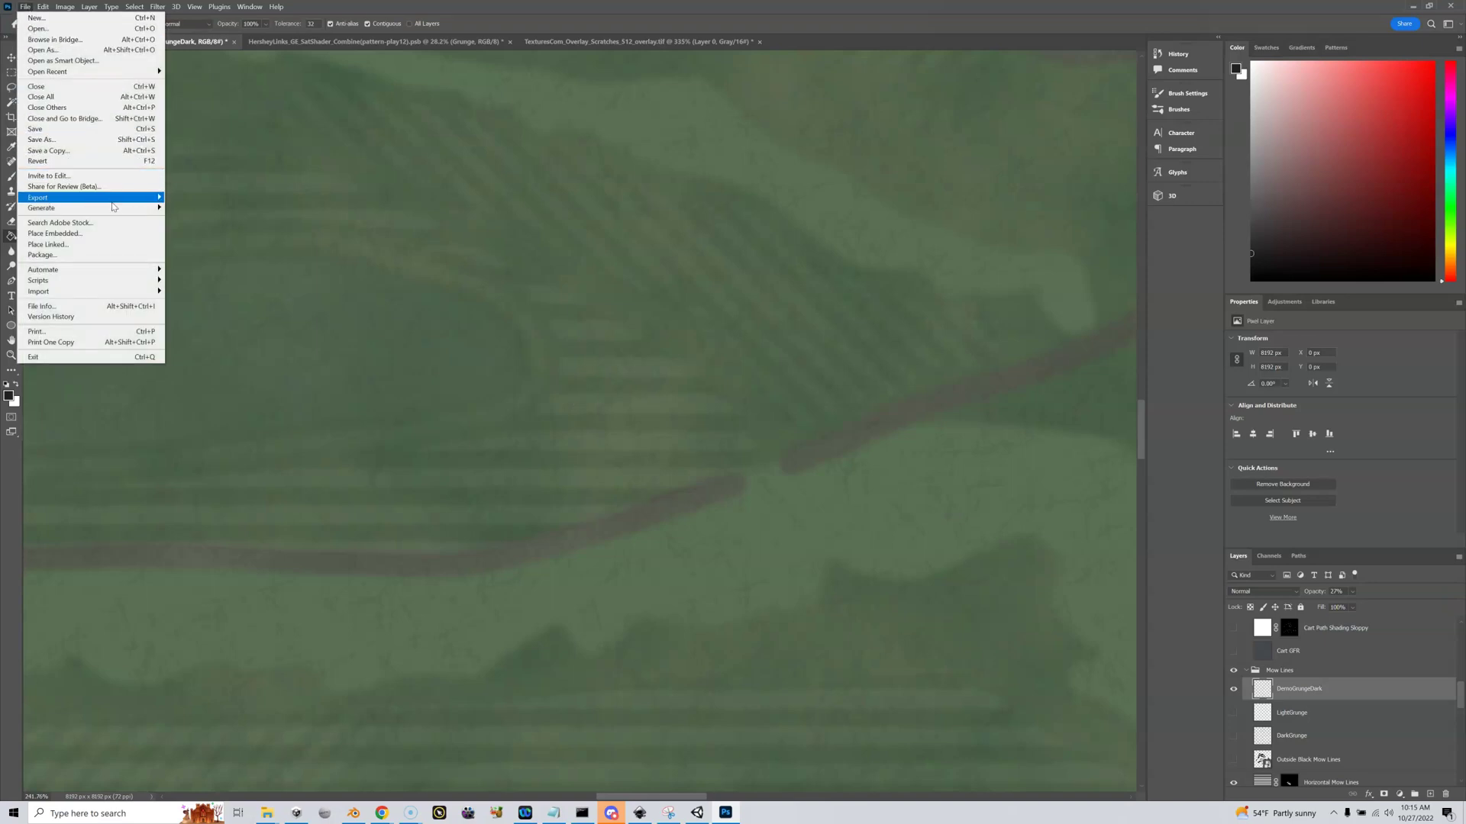
mouse_move(113, 199)
click(213, 213)
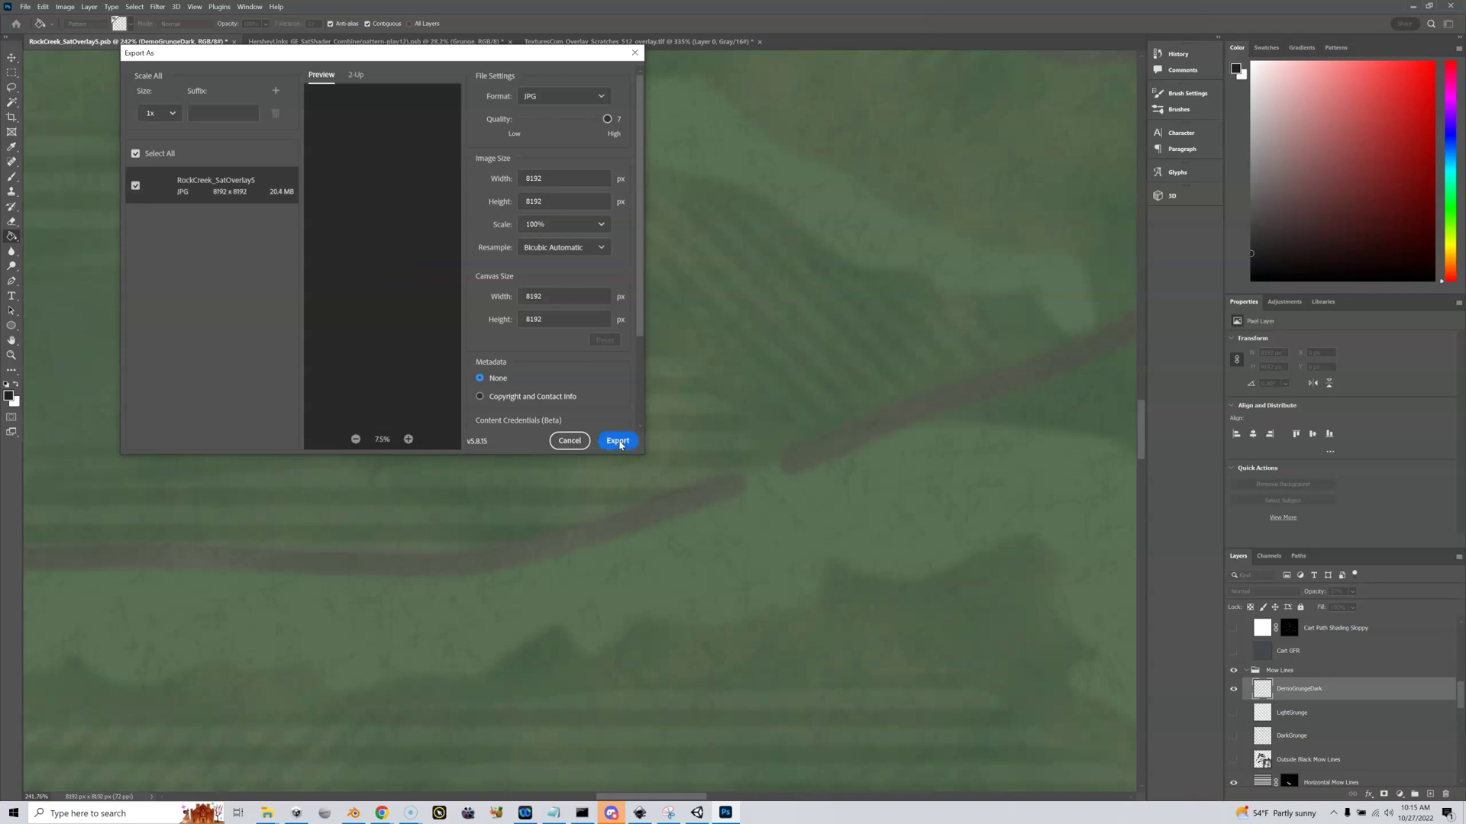
click(618, 441)
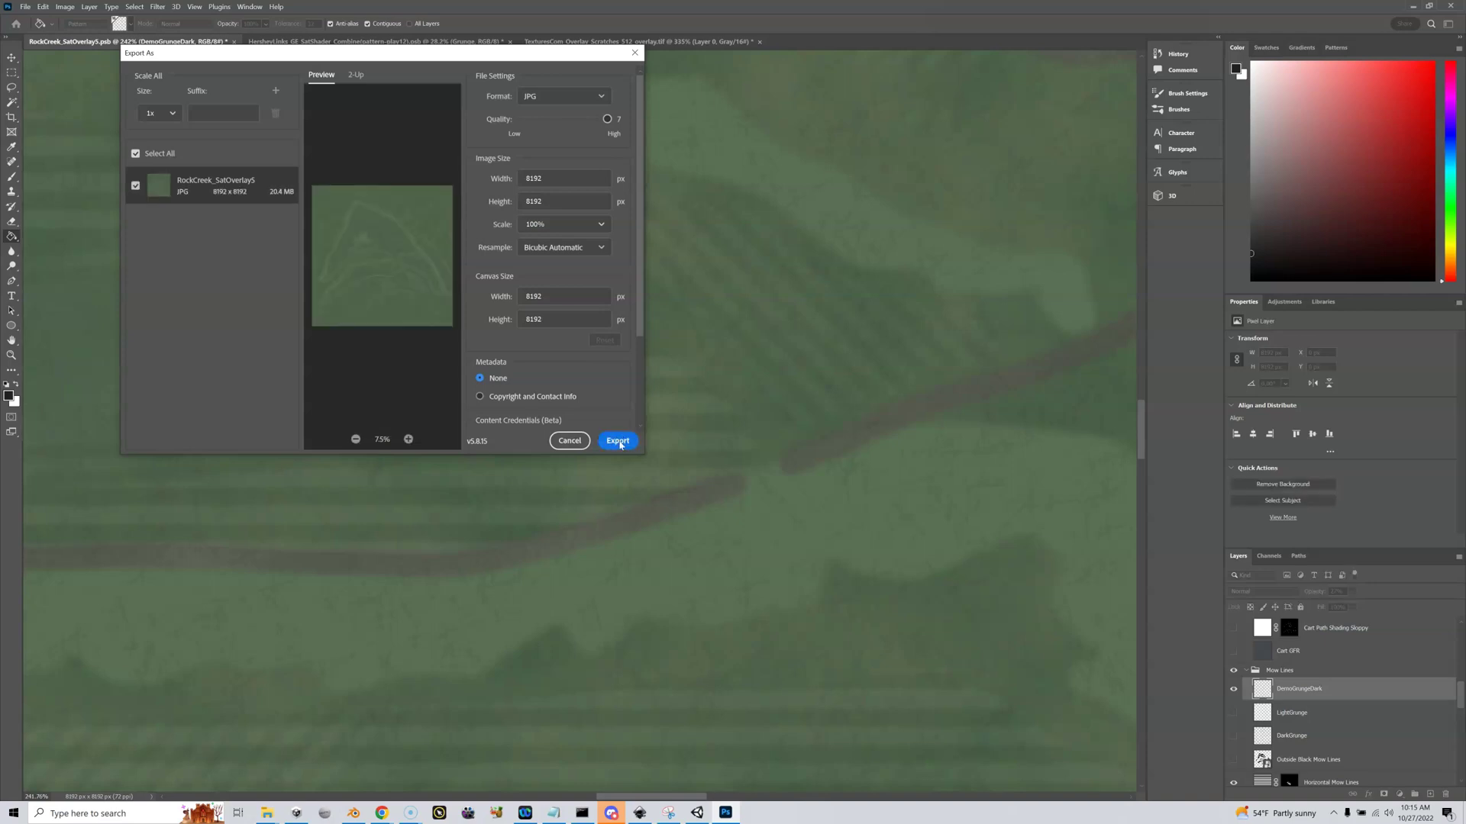
double_click(314, 208)
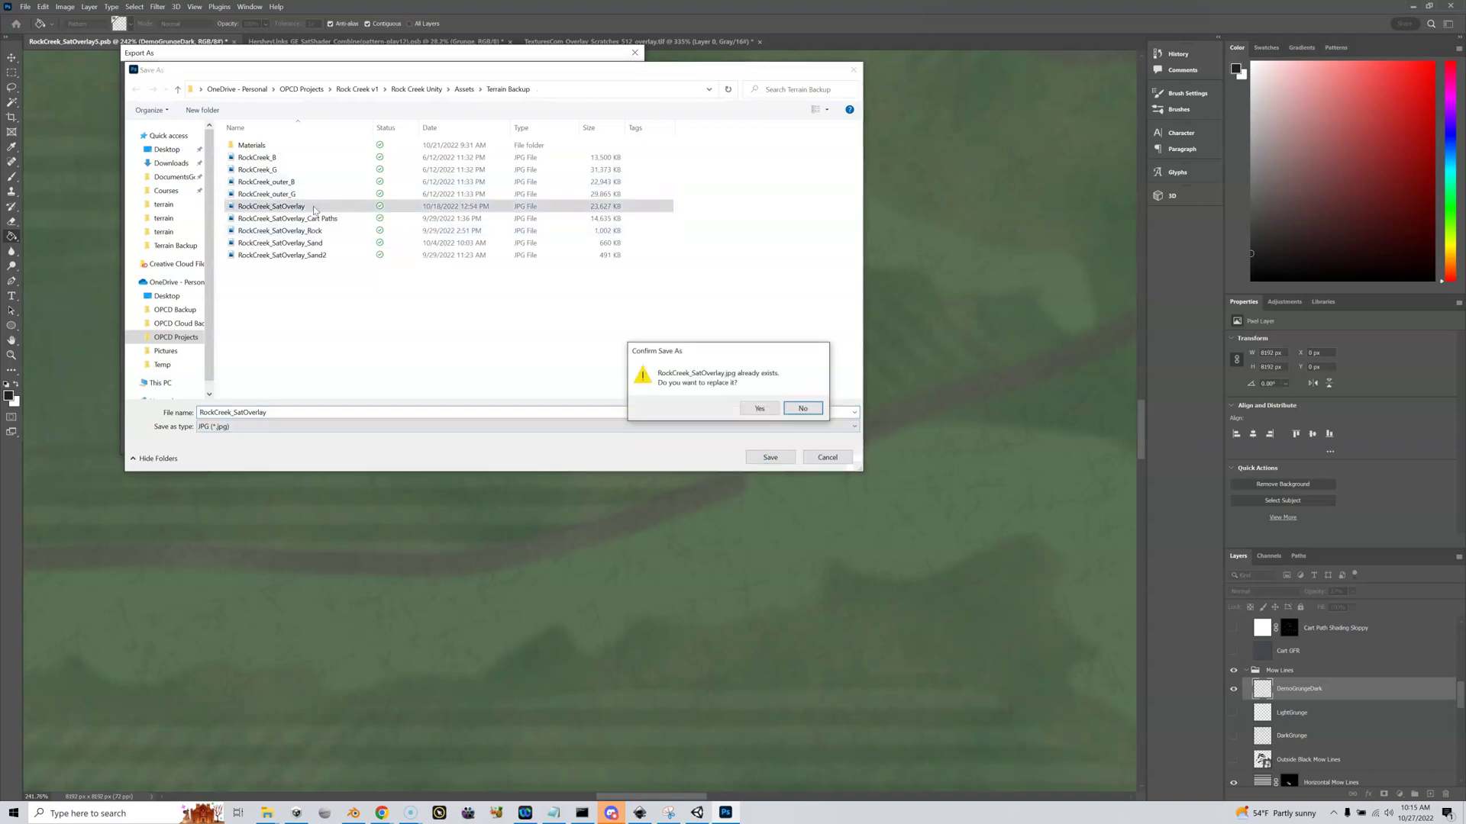
click(760, 410)
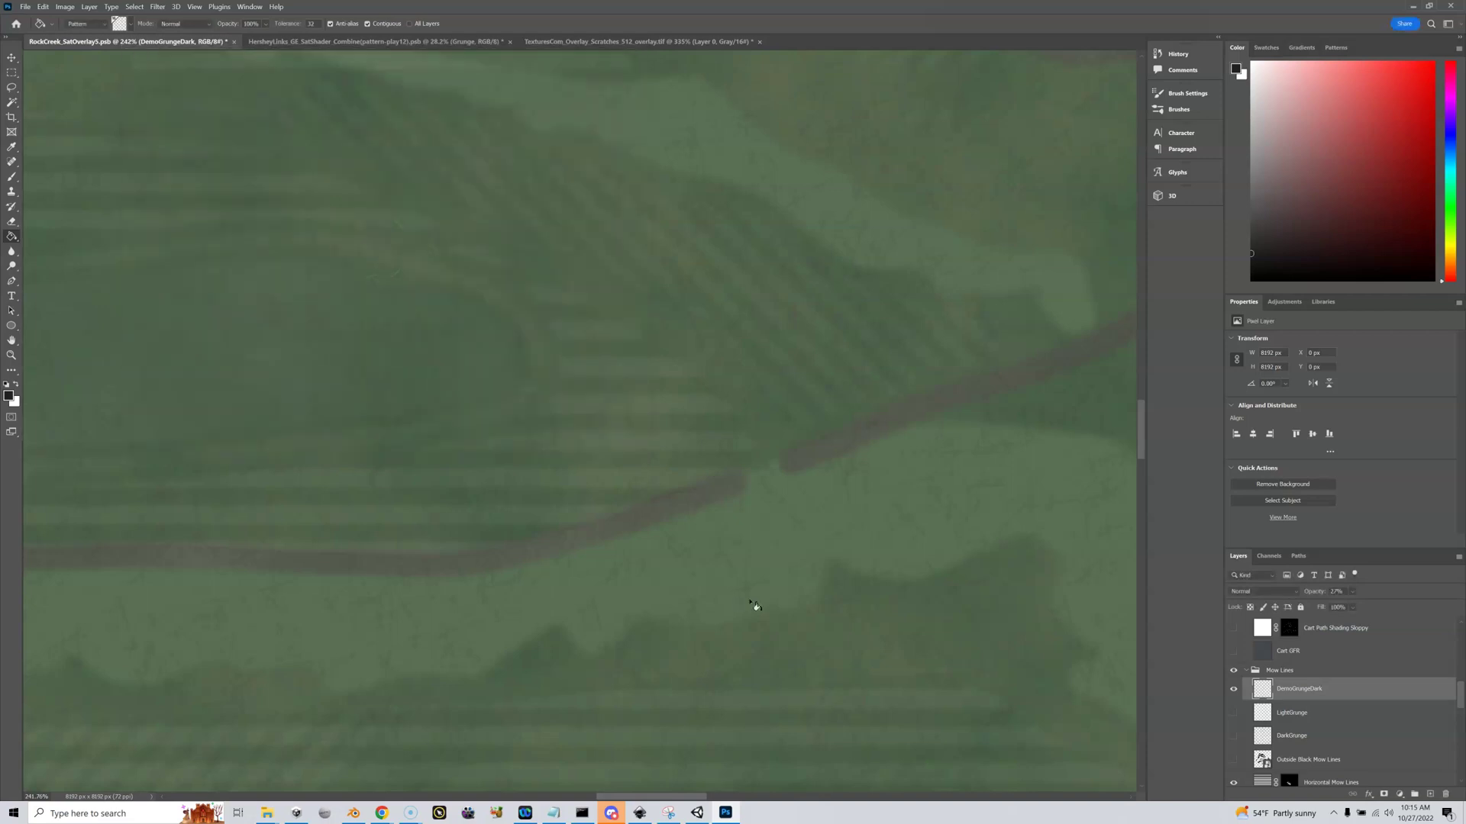
Step: Switch to Unity and examine the grunge overlay on the fairway in the Scene view
click(697, 813)
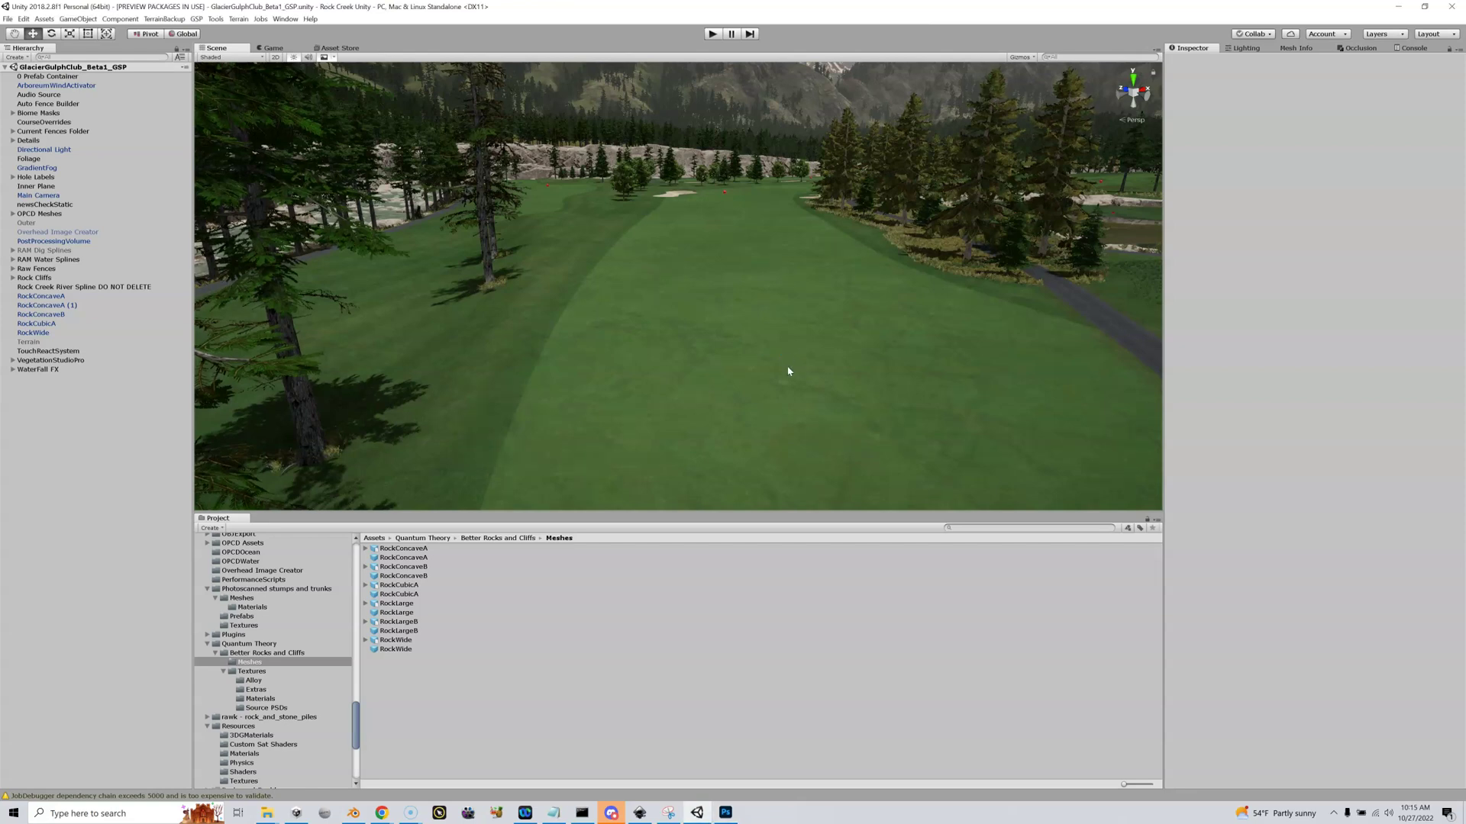
drag(787, 332, 837, 356)
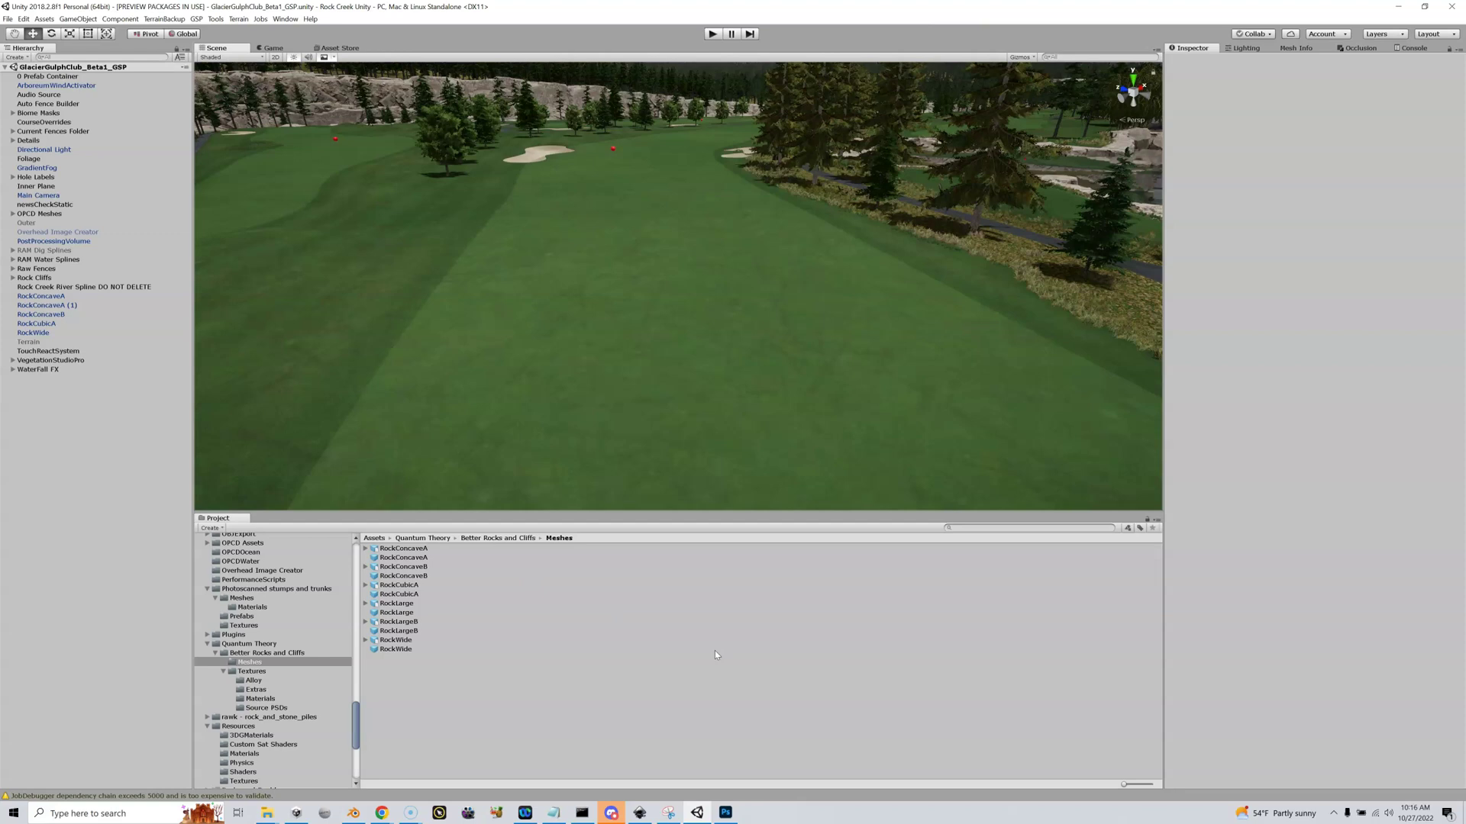
Step: Return to the scratches texture document in Photoshop and invert its layer
click(724, 814)
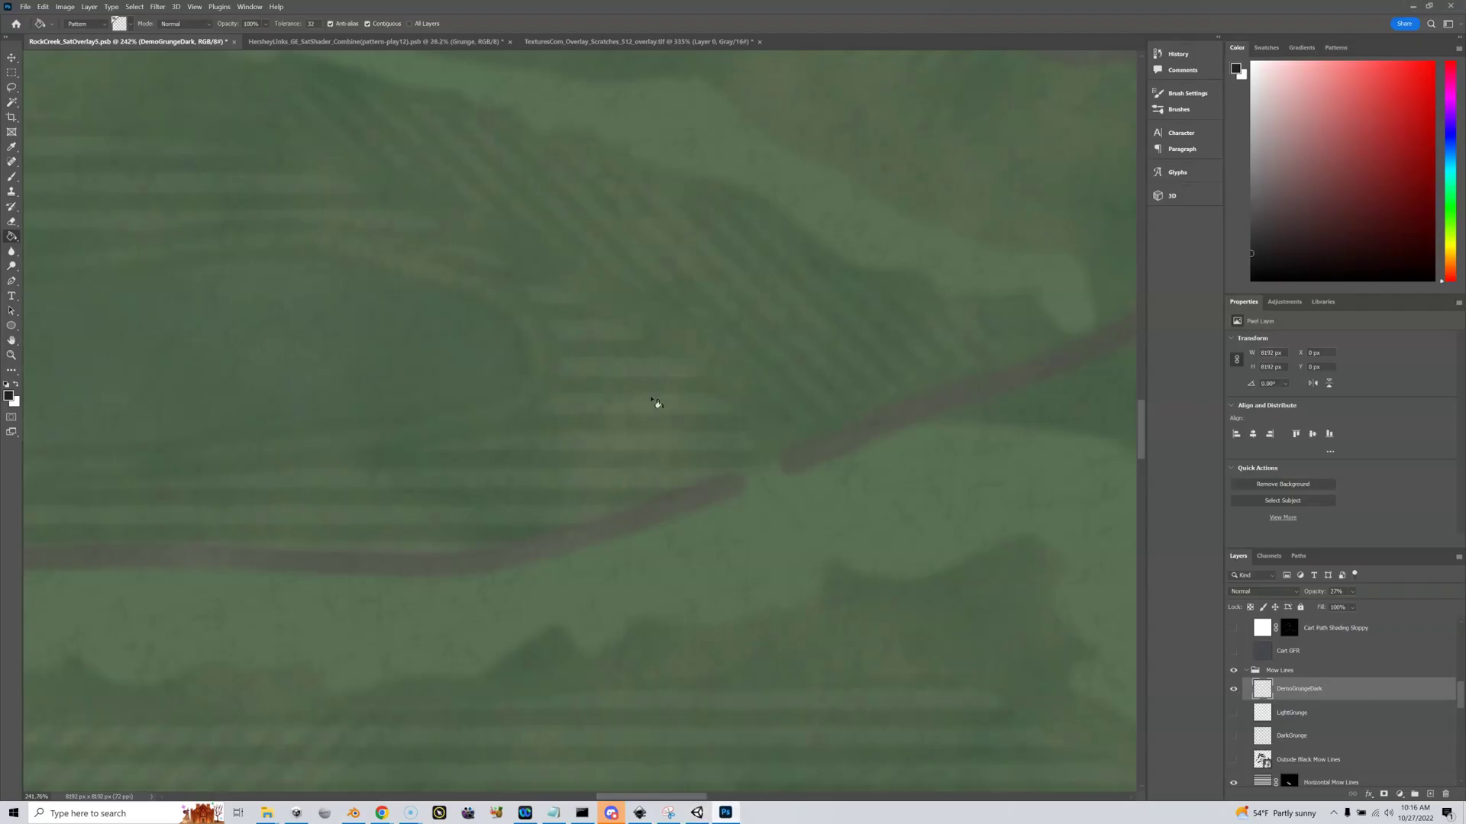
click(591, 43)
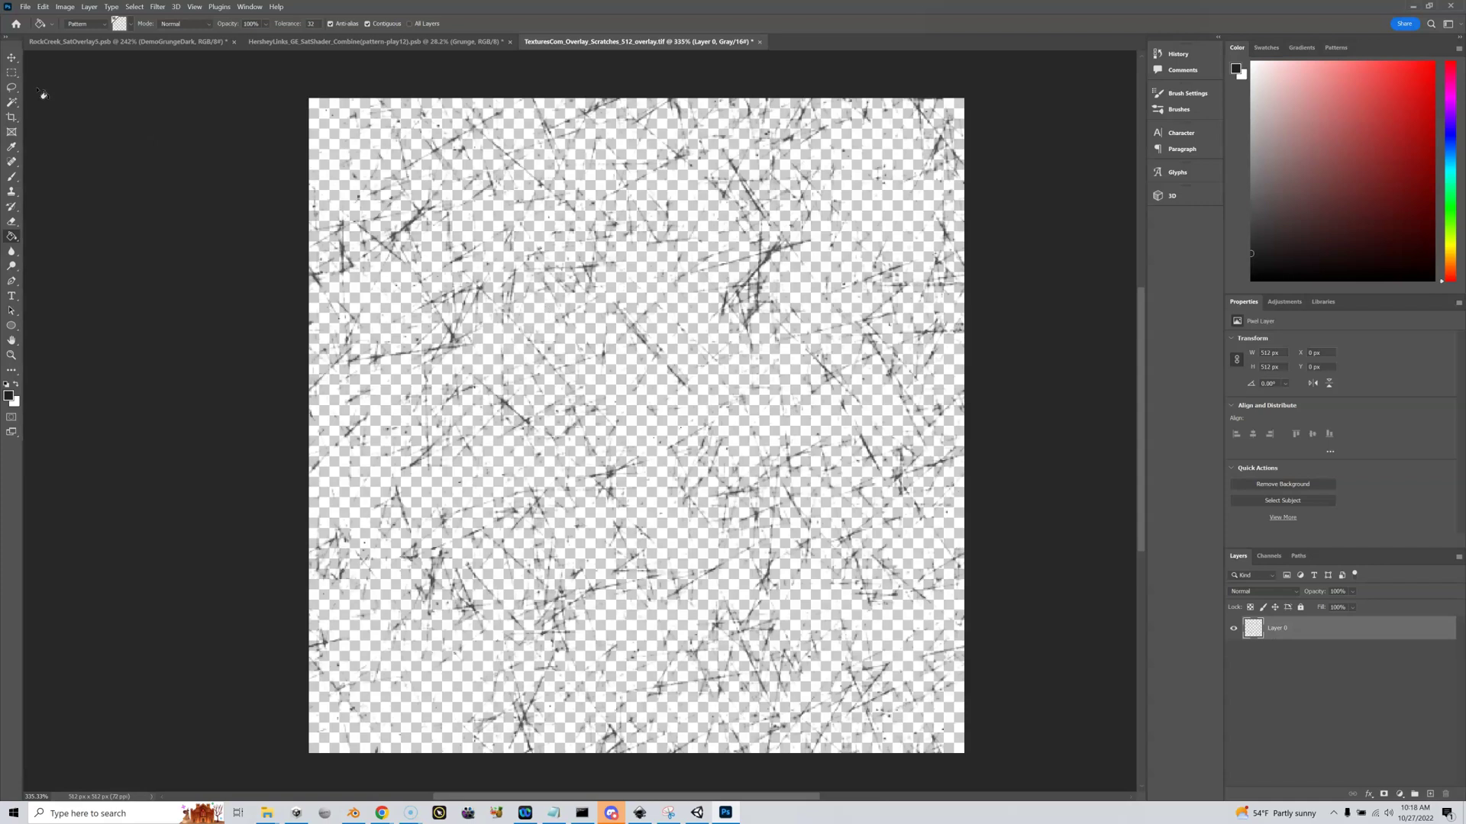
click(65, 7)
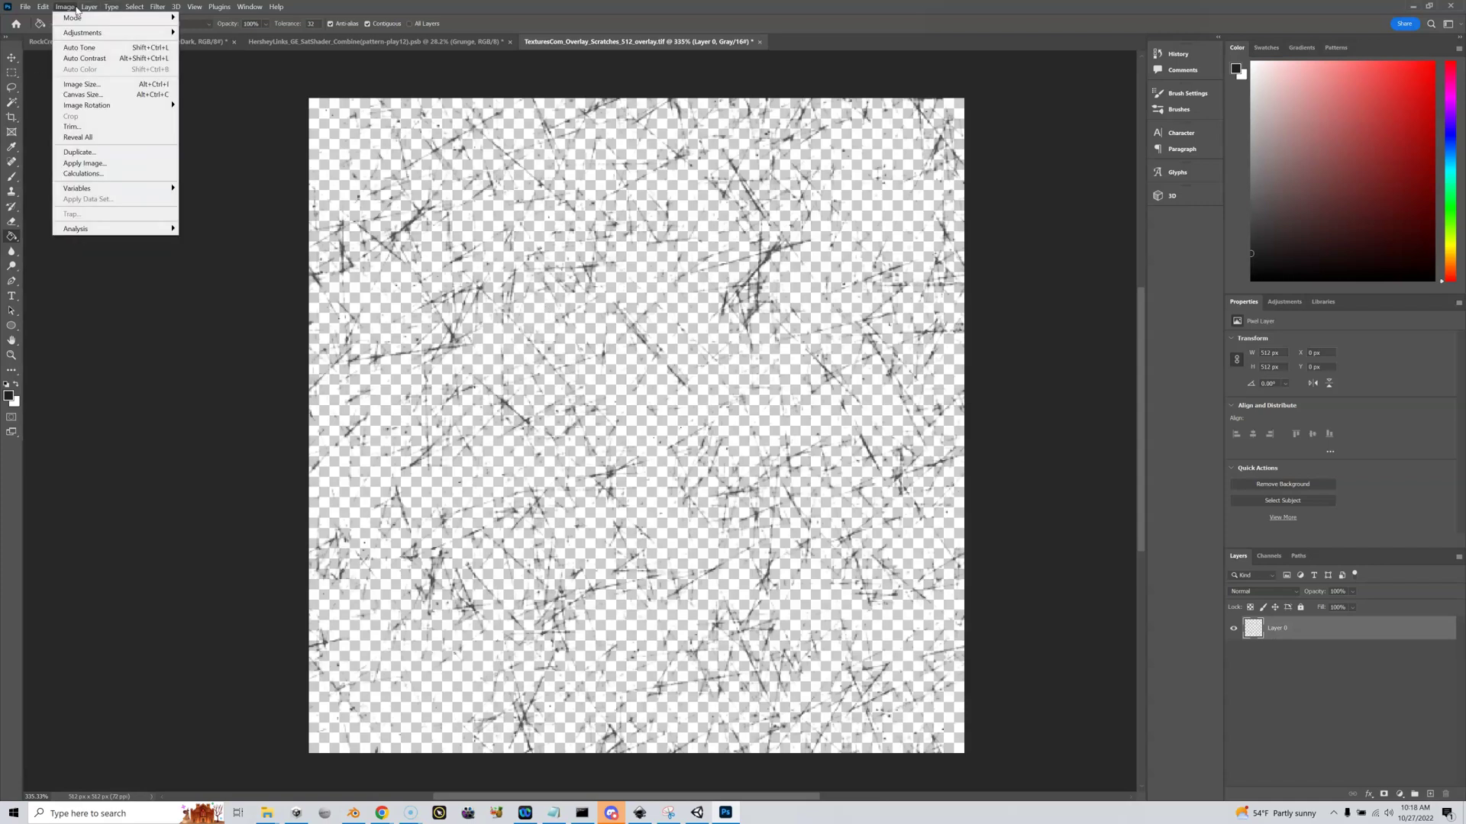
mouse_move(94, 33)
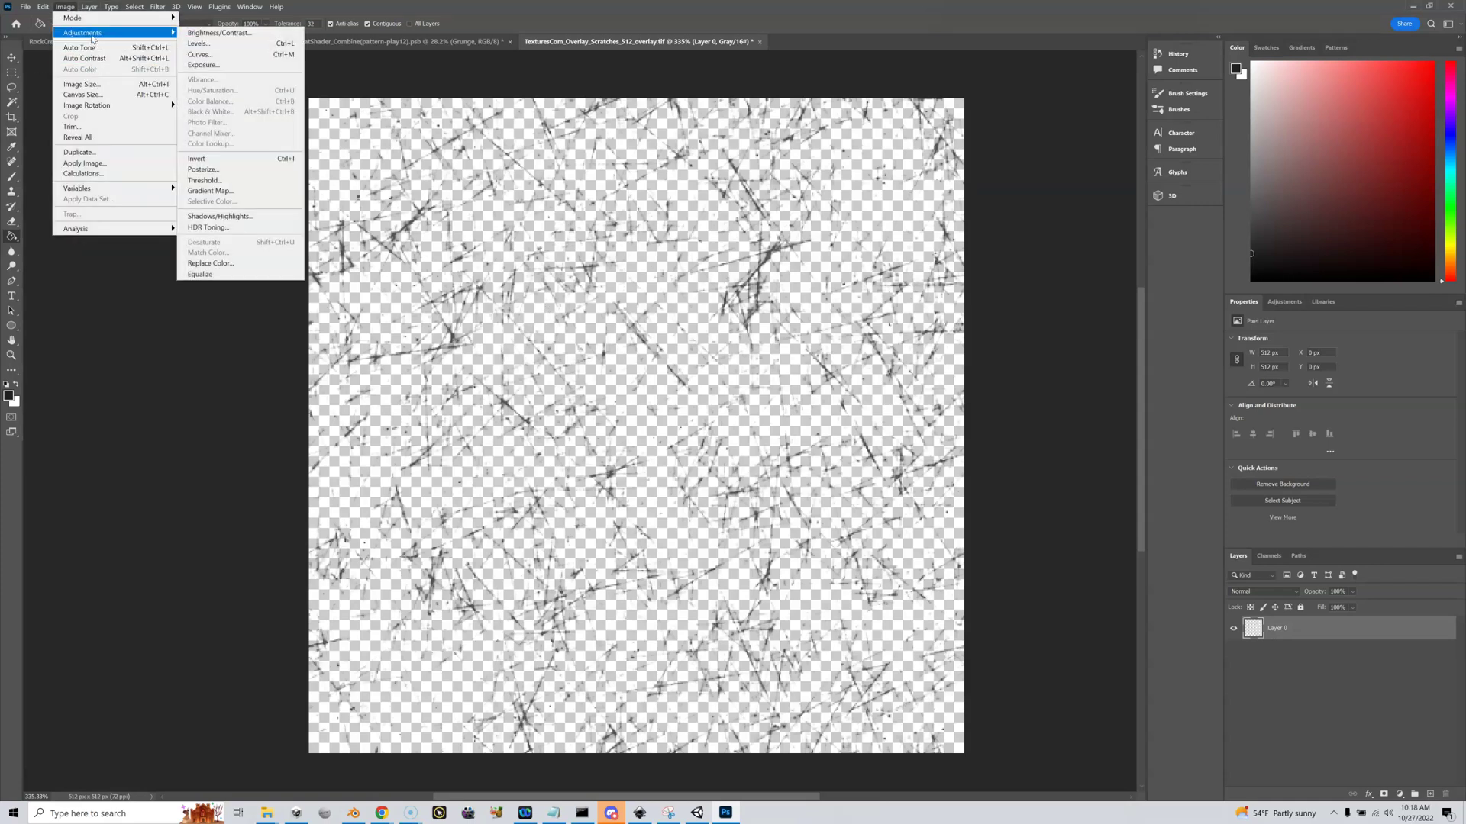
click(240, 159)
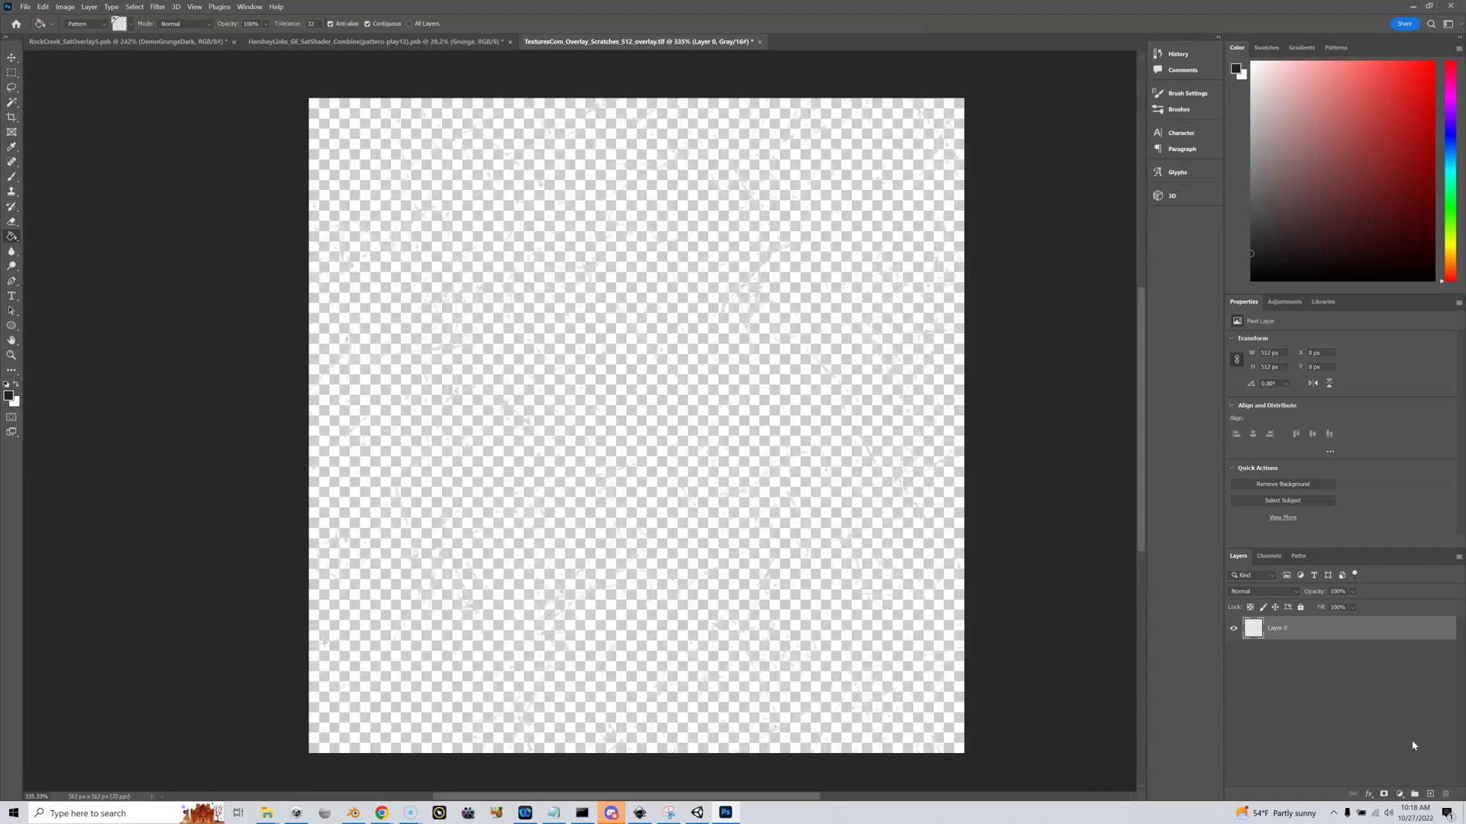
Step: Add a new layer beneath the inverted scratches and fill it with the dark foreground color using the Paint Bucket tool
click(1429, 794)
drag(1328, 632, 1331, 677)
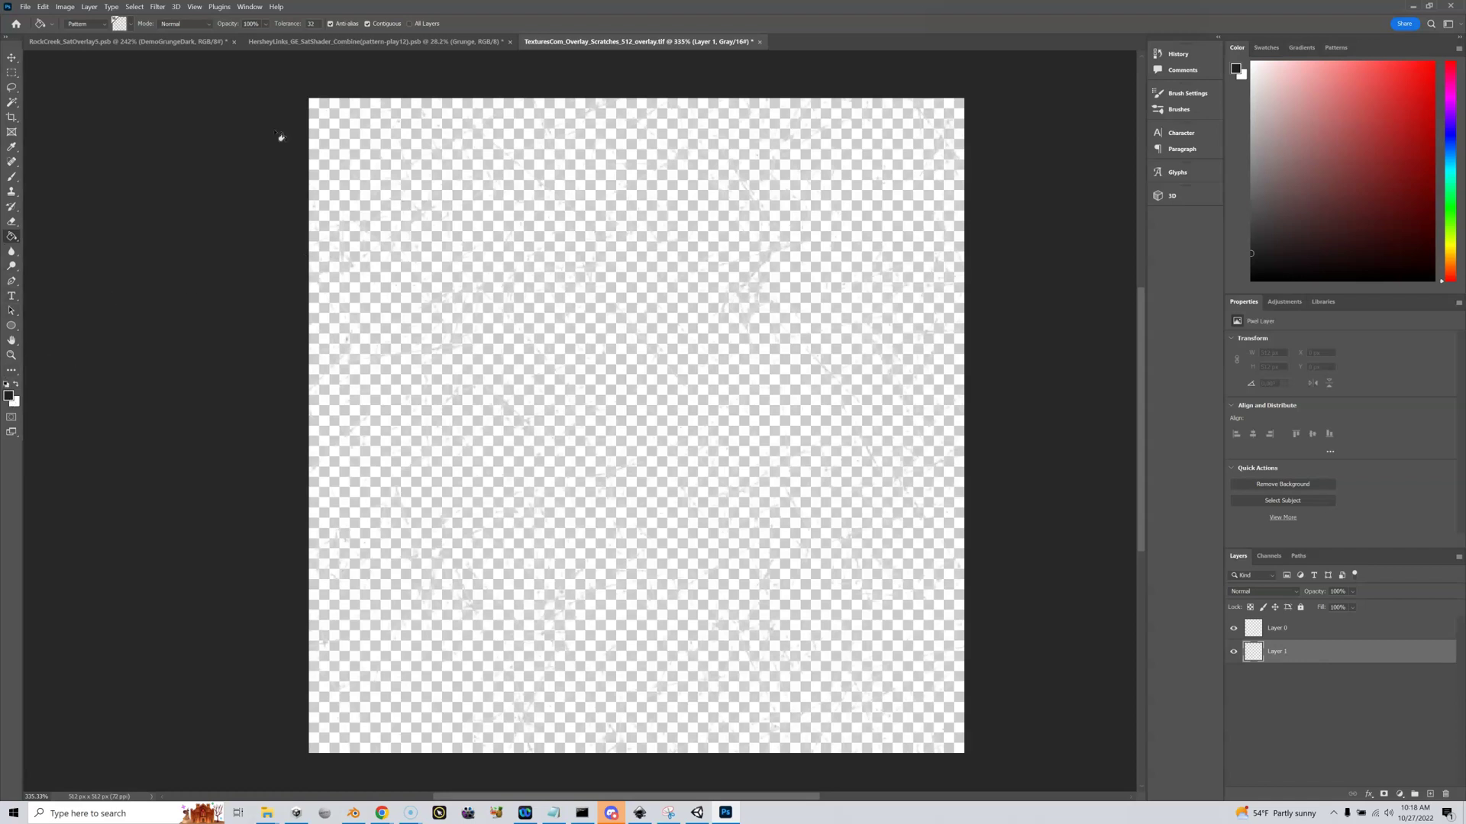
click(106, 28)
click(107, 35)
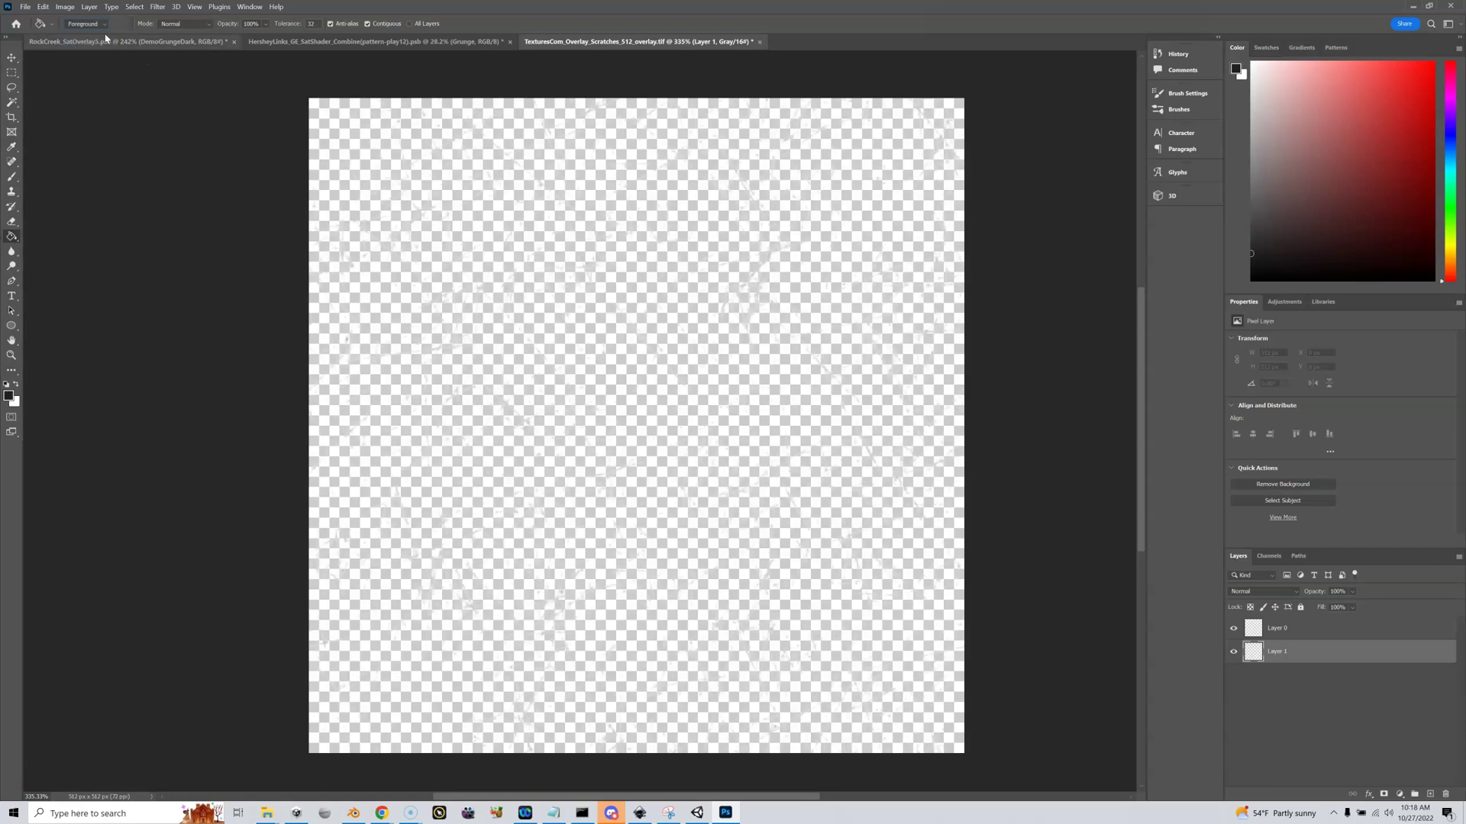
click(754, 363)
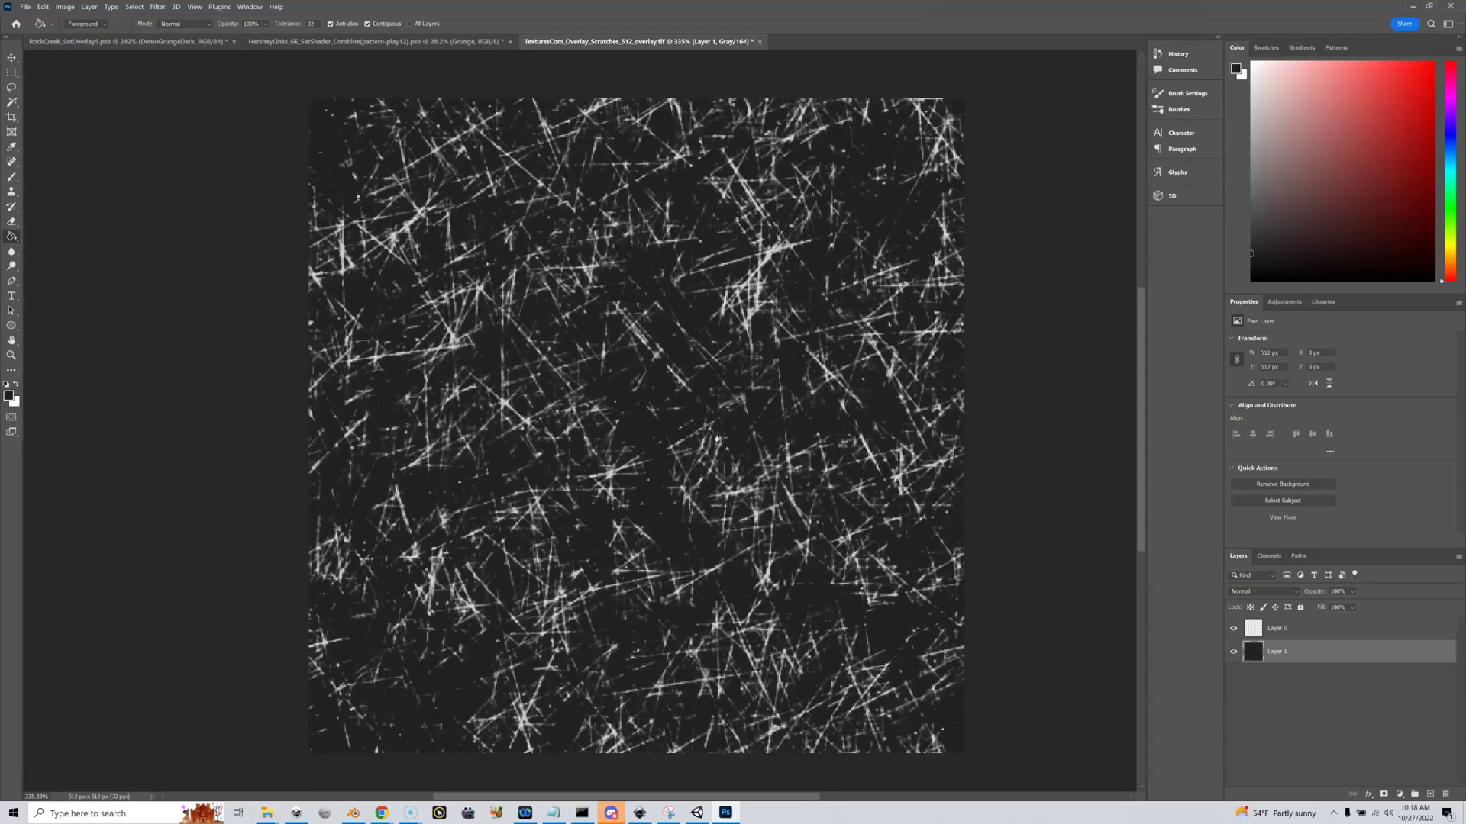
Step: Rotate the scratches image 90° clockwise
click(1311, 631)
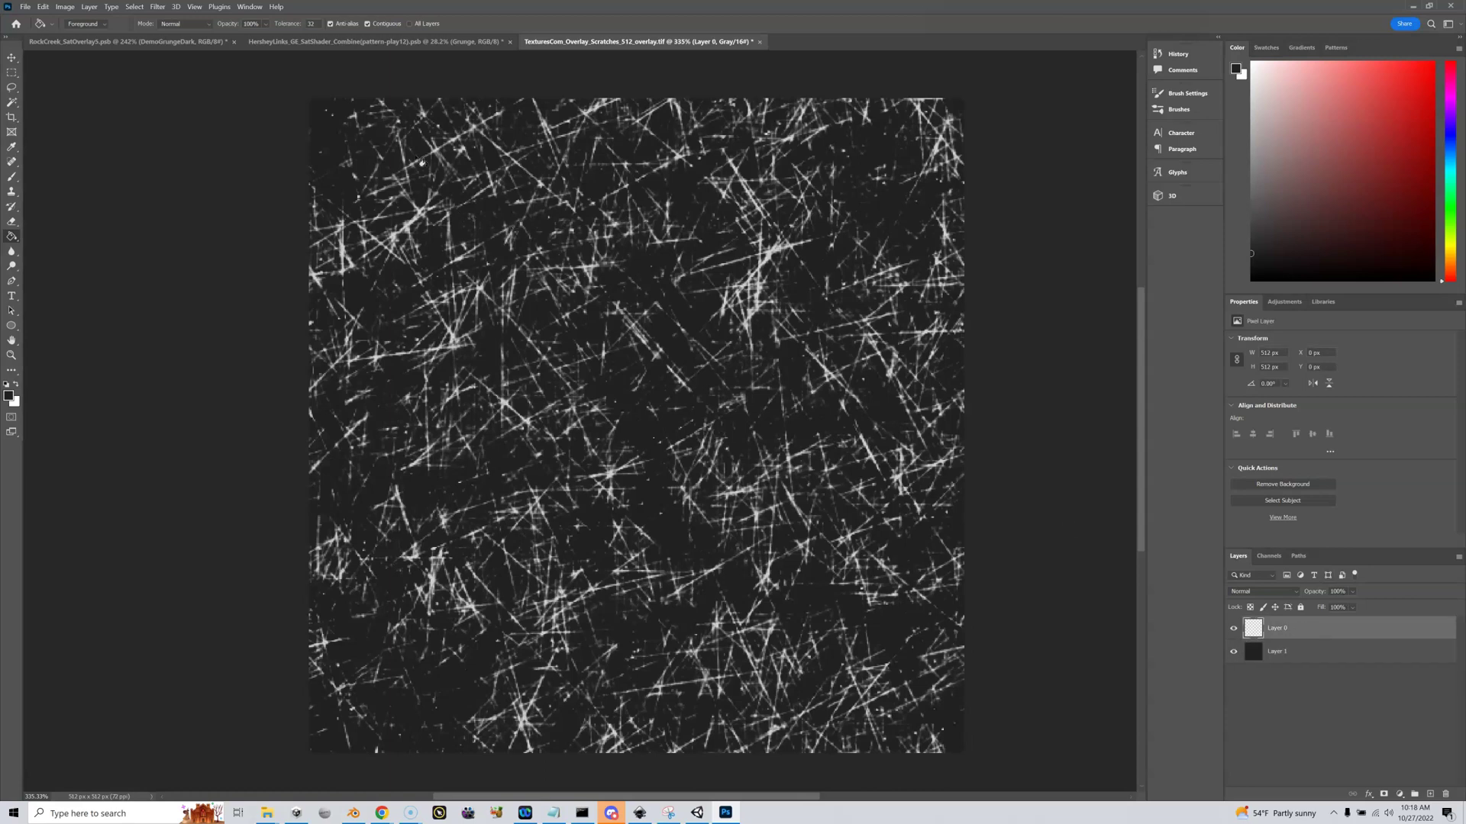
click(89, 9)
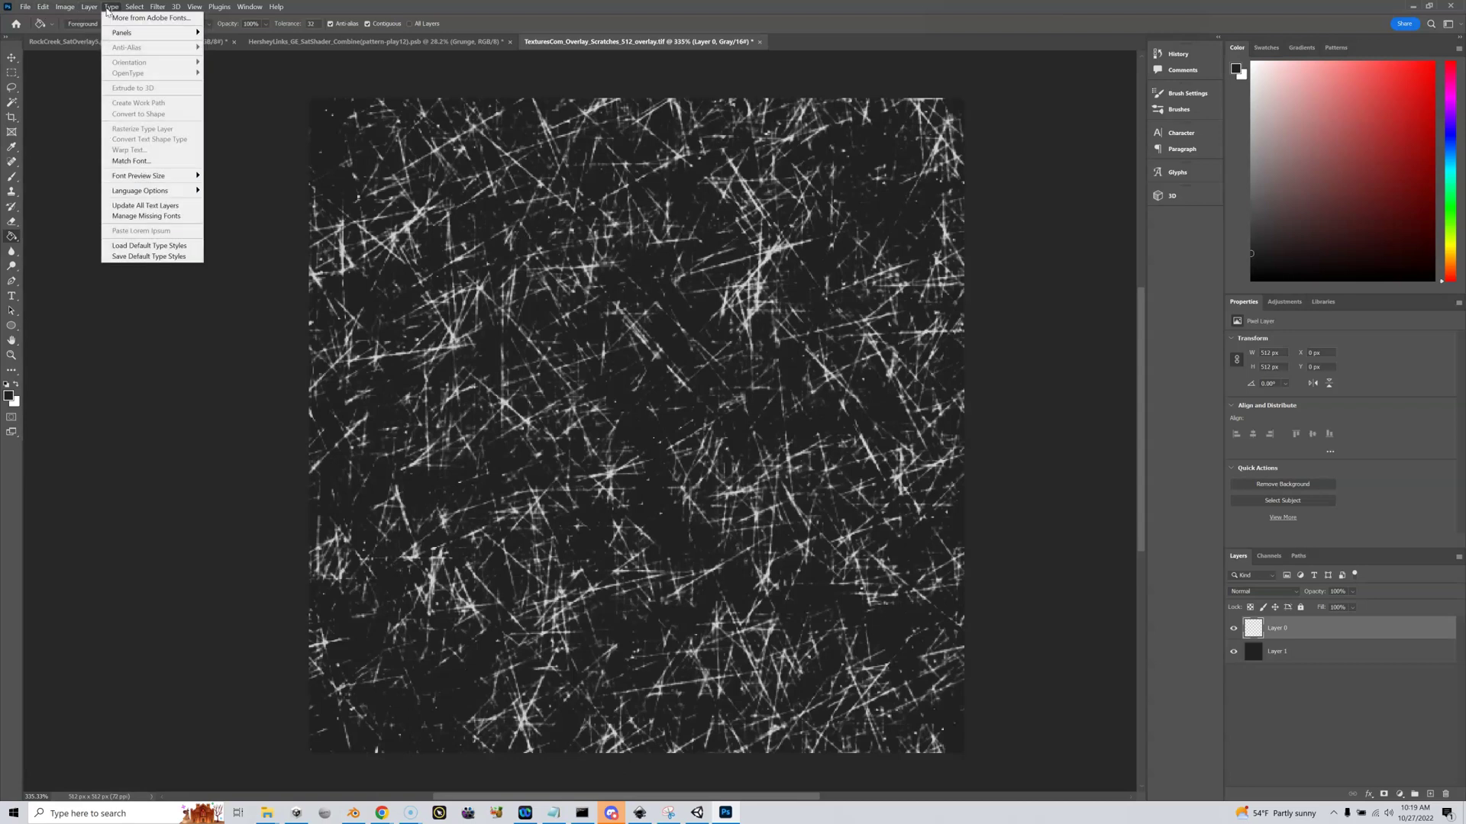
mouse_move(65, 8)
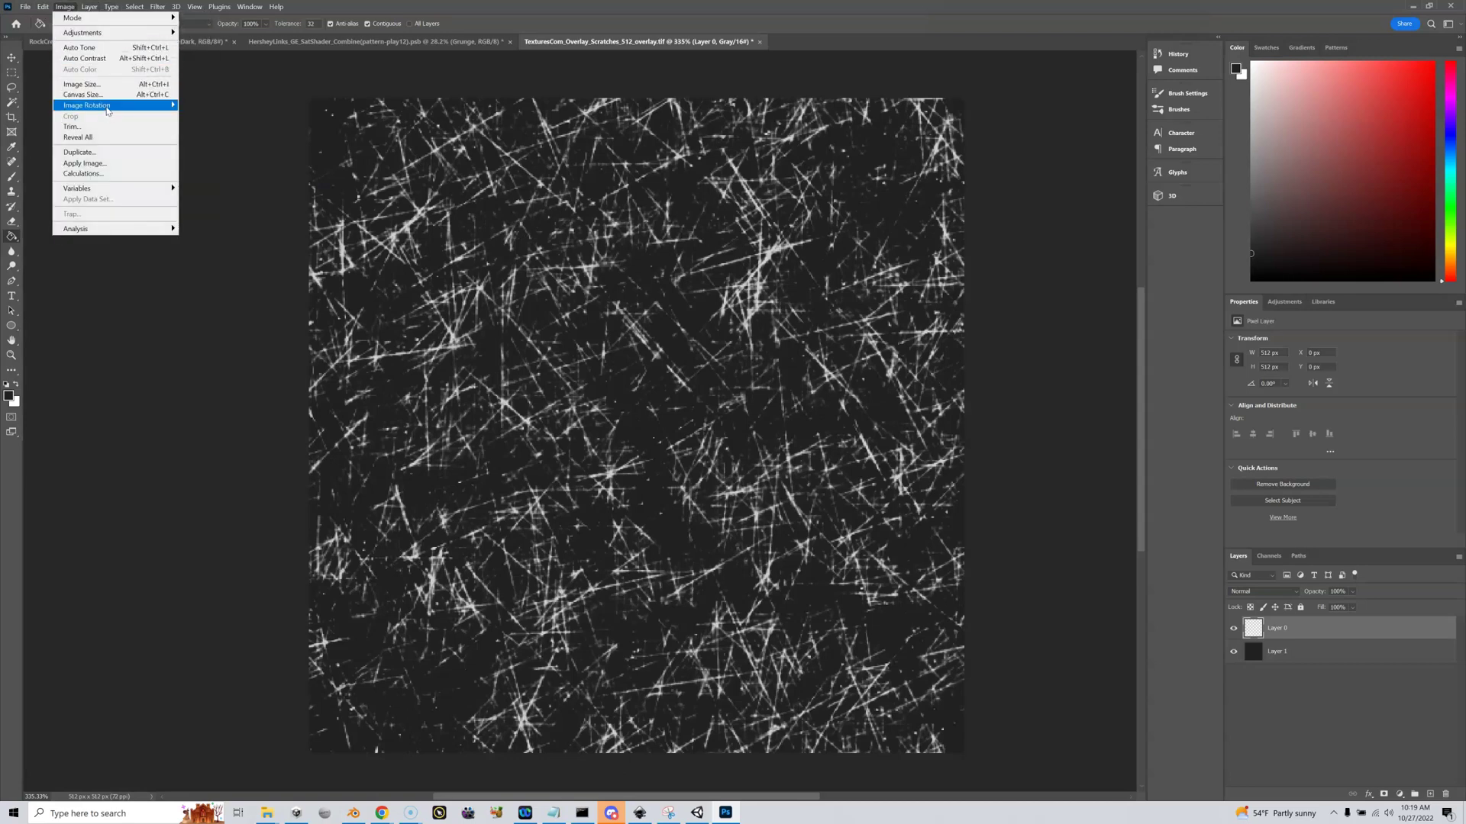
mouse_move(108, 111)
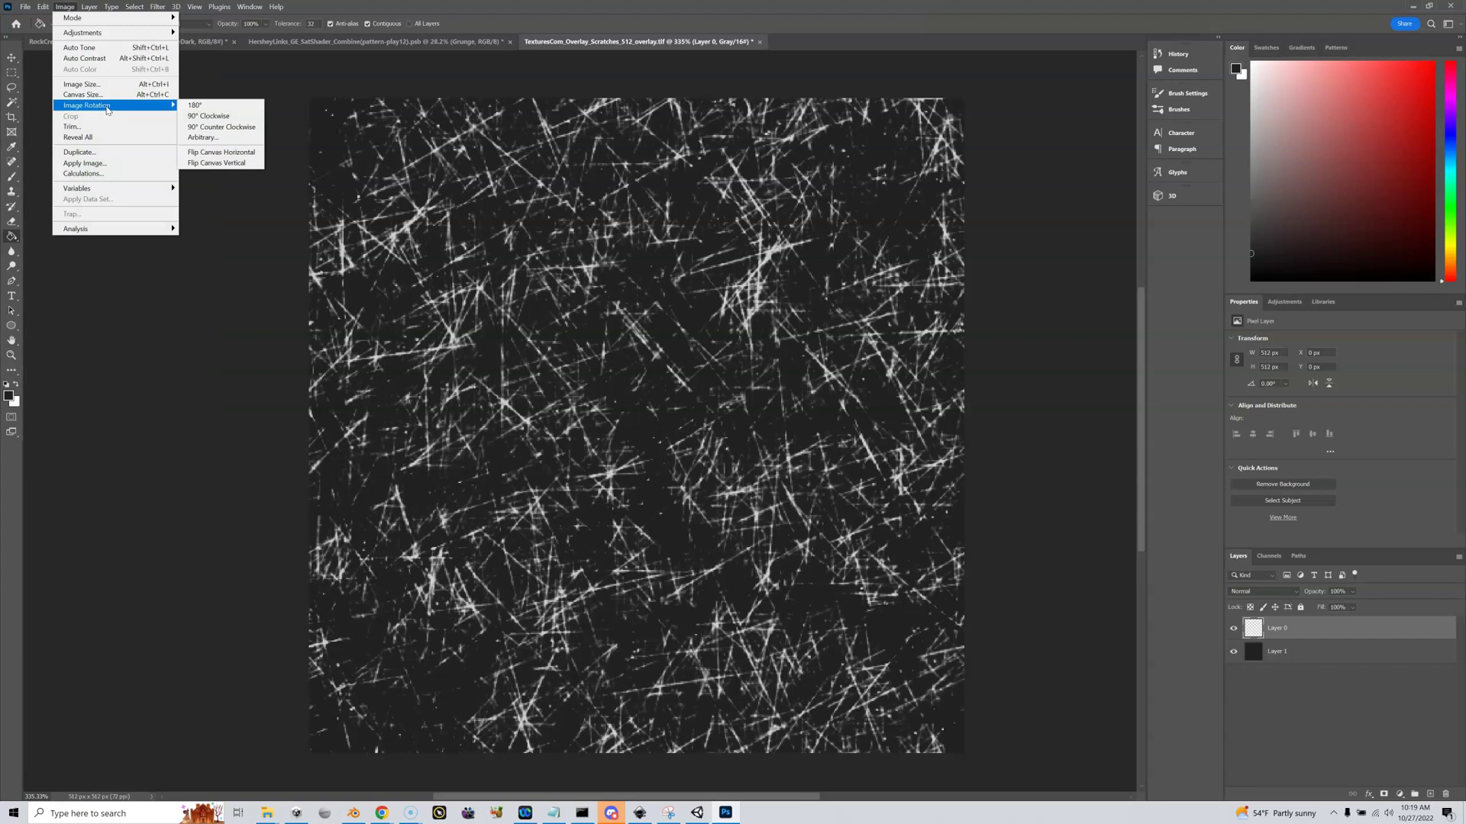
click(194, 117)
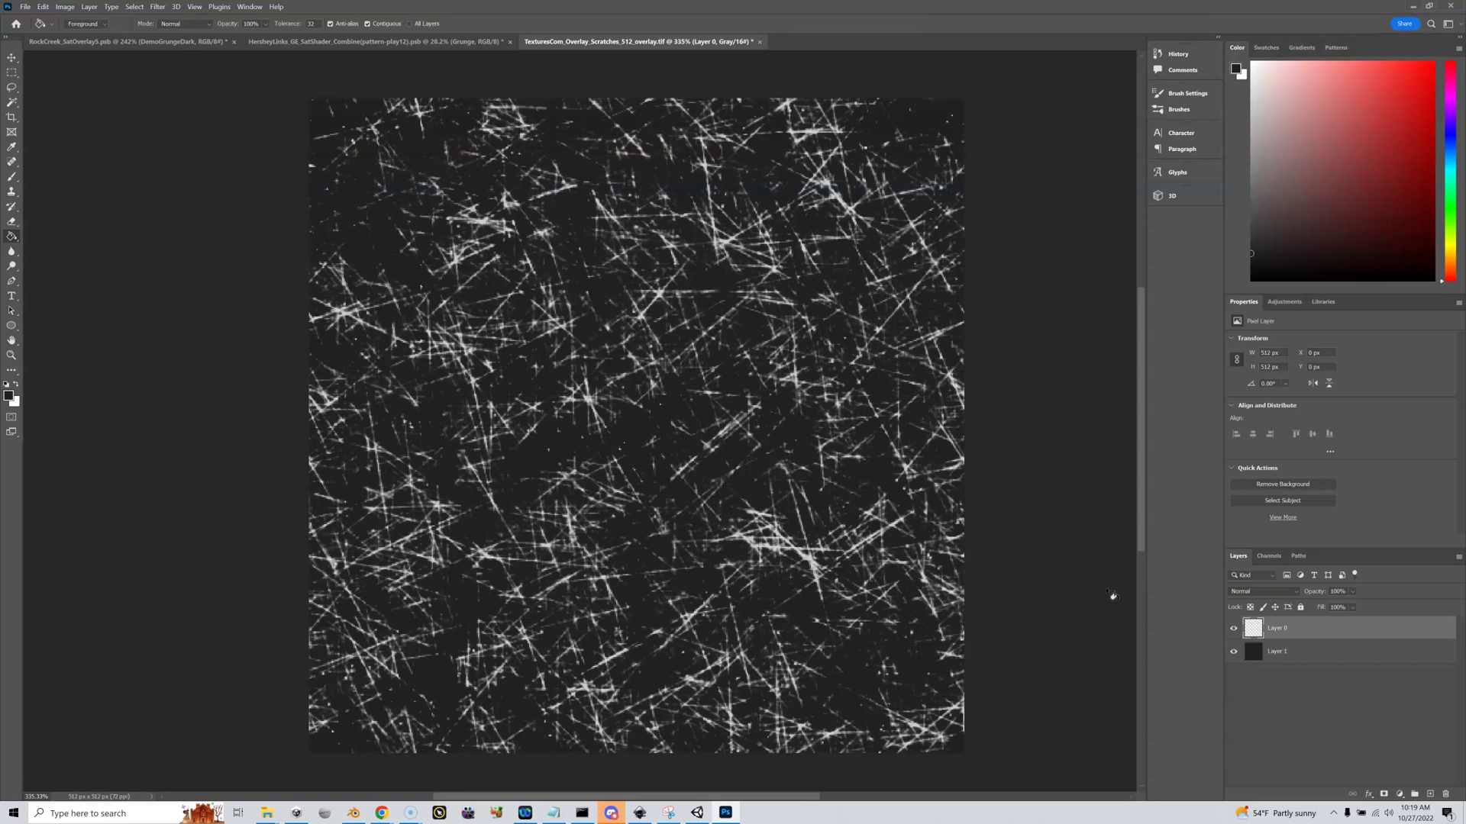
Step: Delete the dark background layer and define the rotated scratches as a pattern named DemoGrungeWhiteRotated
click(1388, 656)
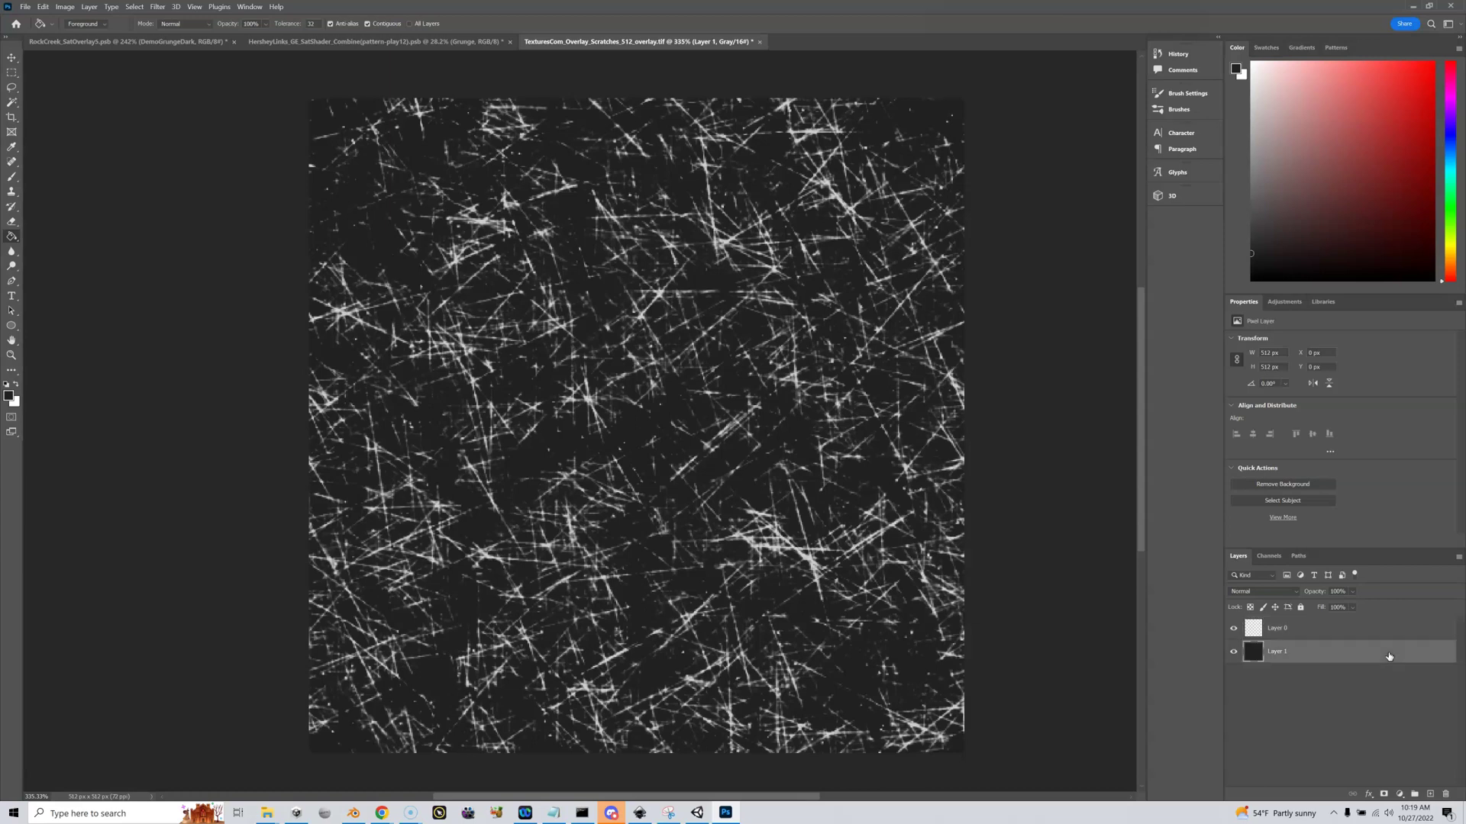
click(1444, 795)
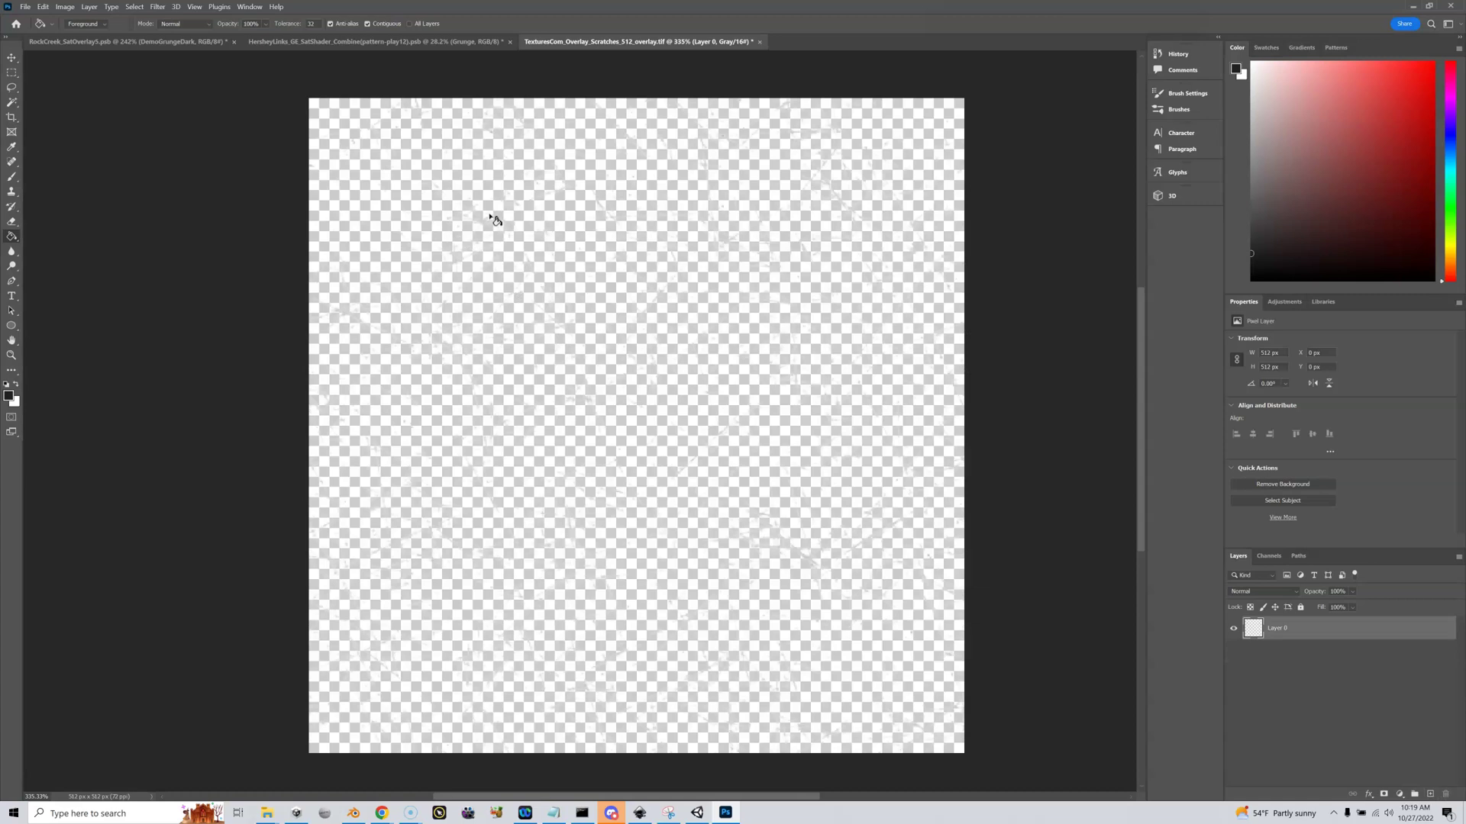
click(28, 8)
mouse_move(107, 296)
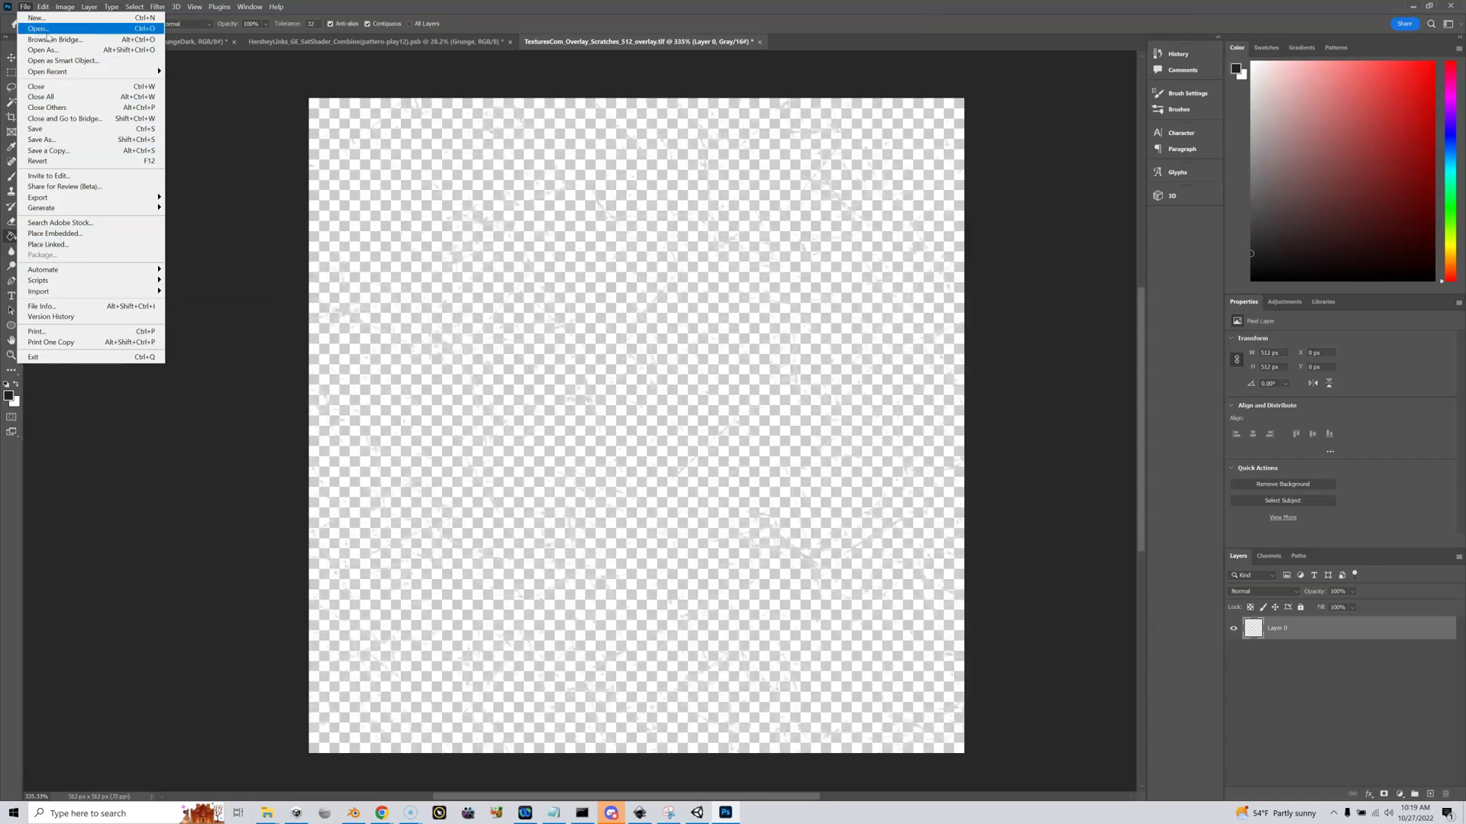
mouse_move(43, 7)
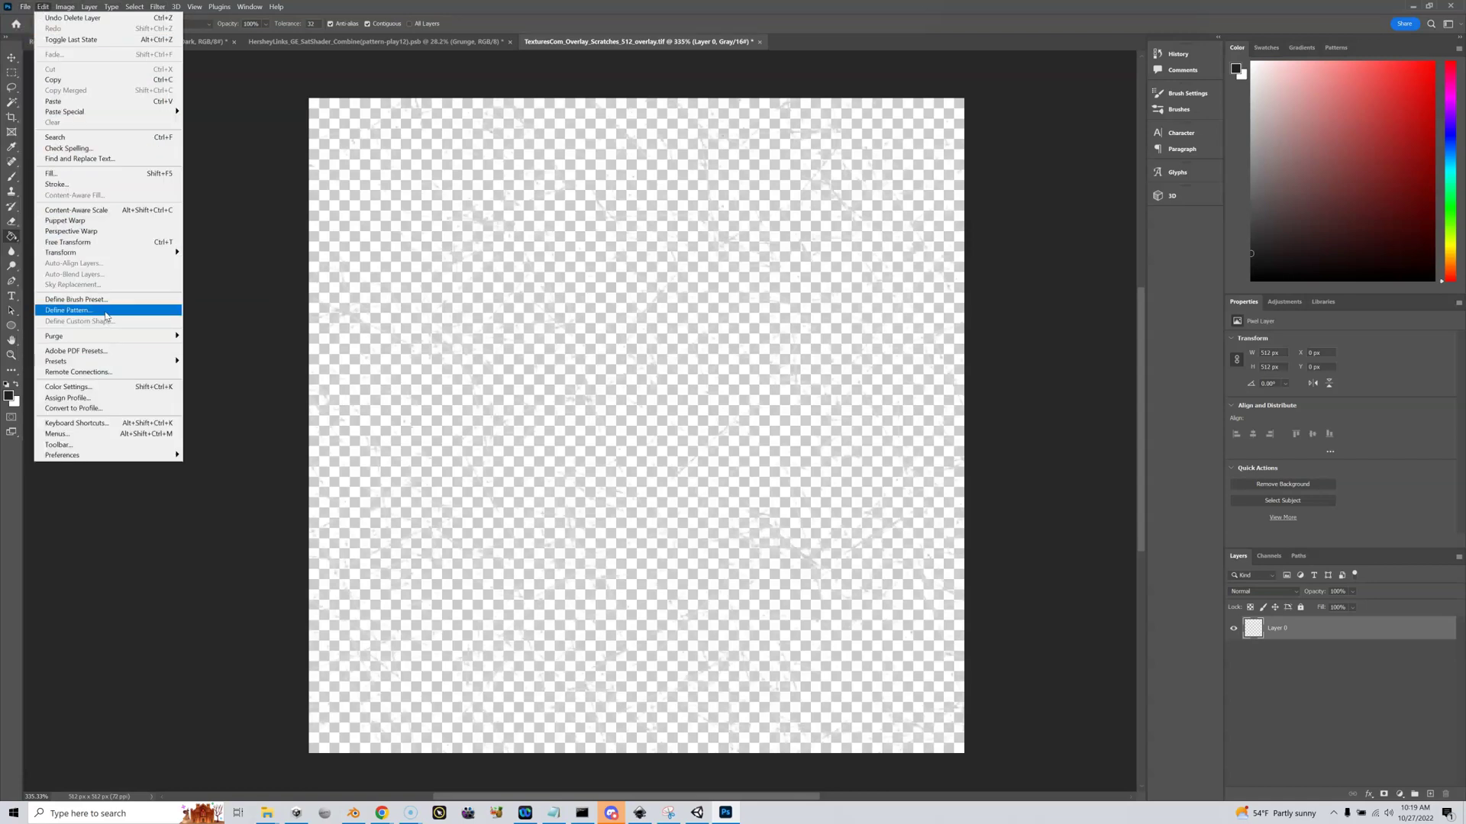
click(105, 314)
text(DemoGrunge)
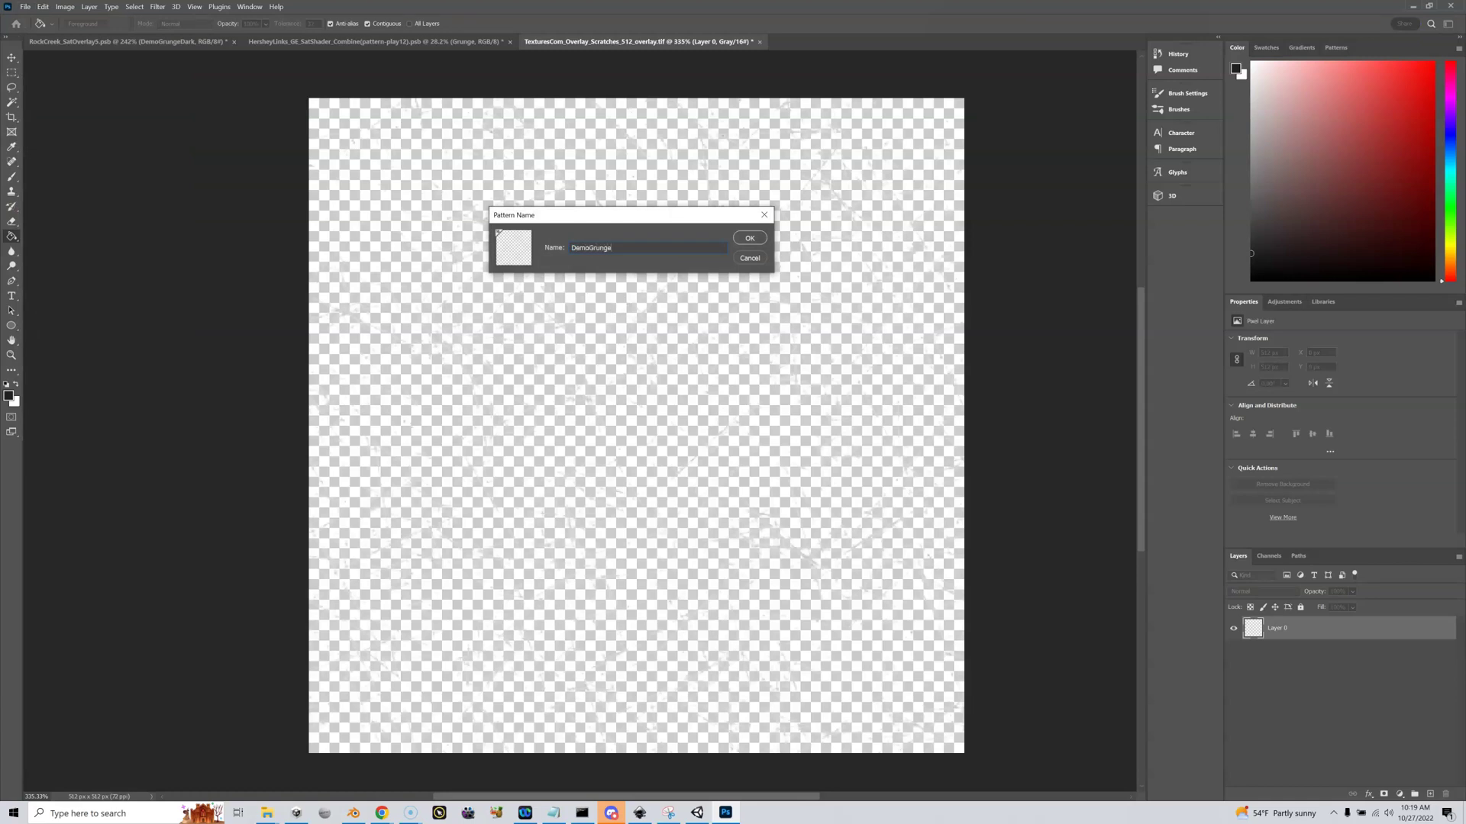
text(WhiteRotated)
key(Return)
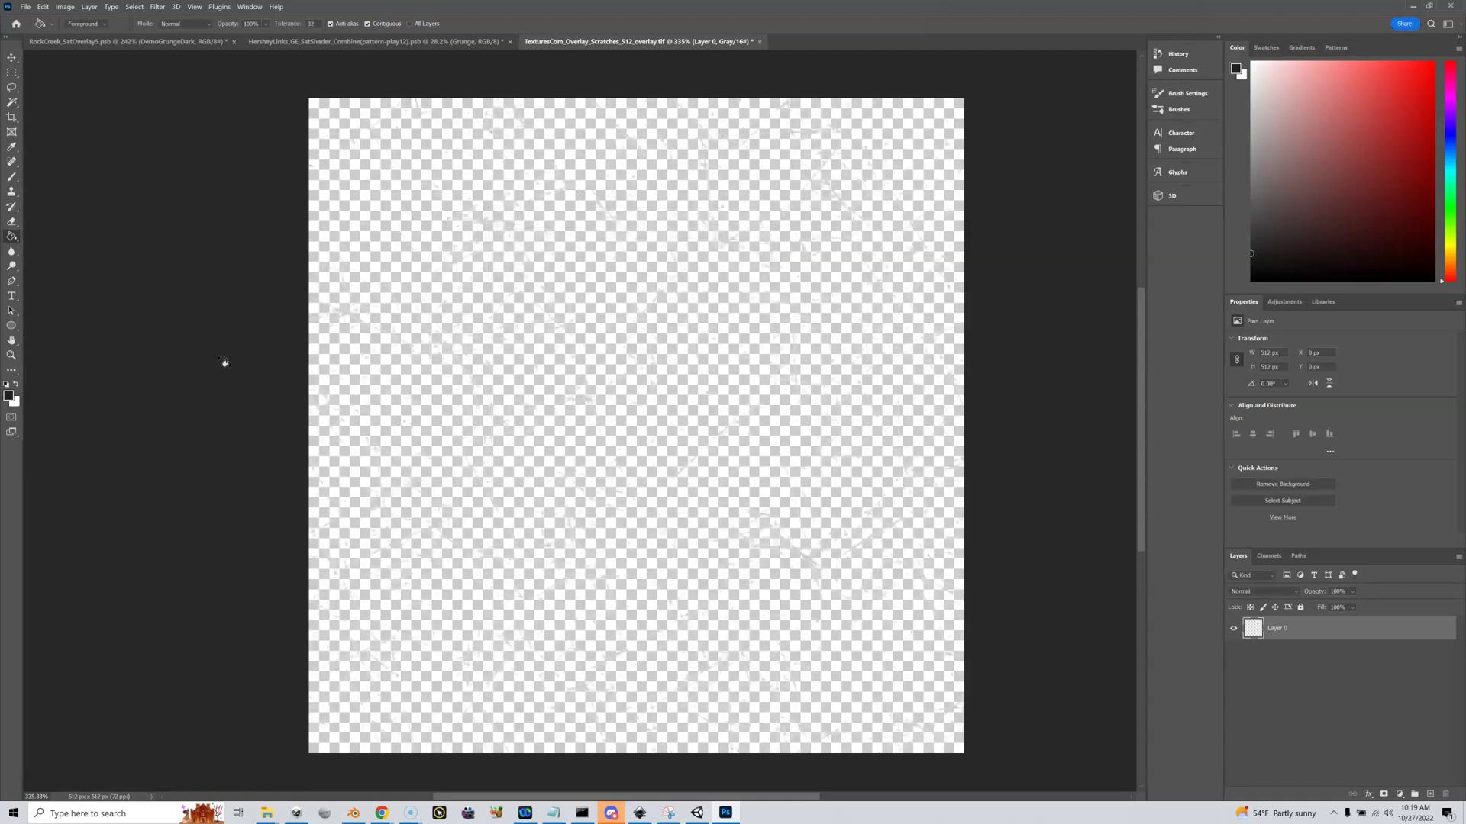
Step: In the RockCreek_SatOverlay5 document, add a layer above DemoGrungeDark and name it DemoGrungeWhiteRotated
click(174, 45)
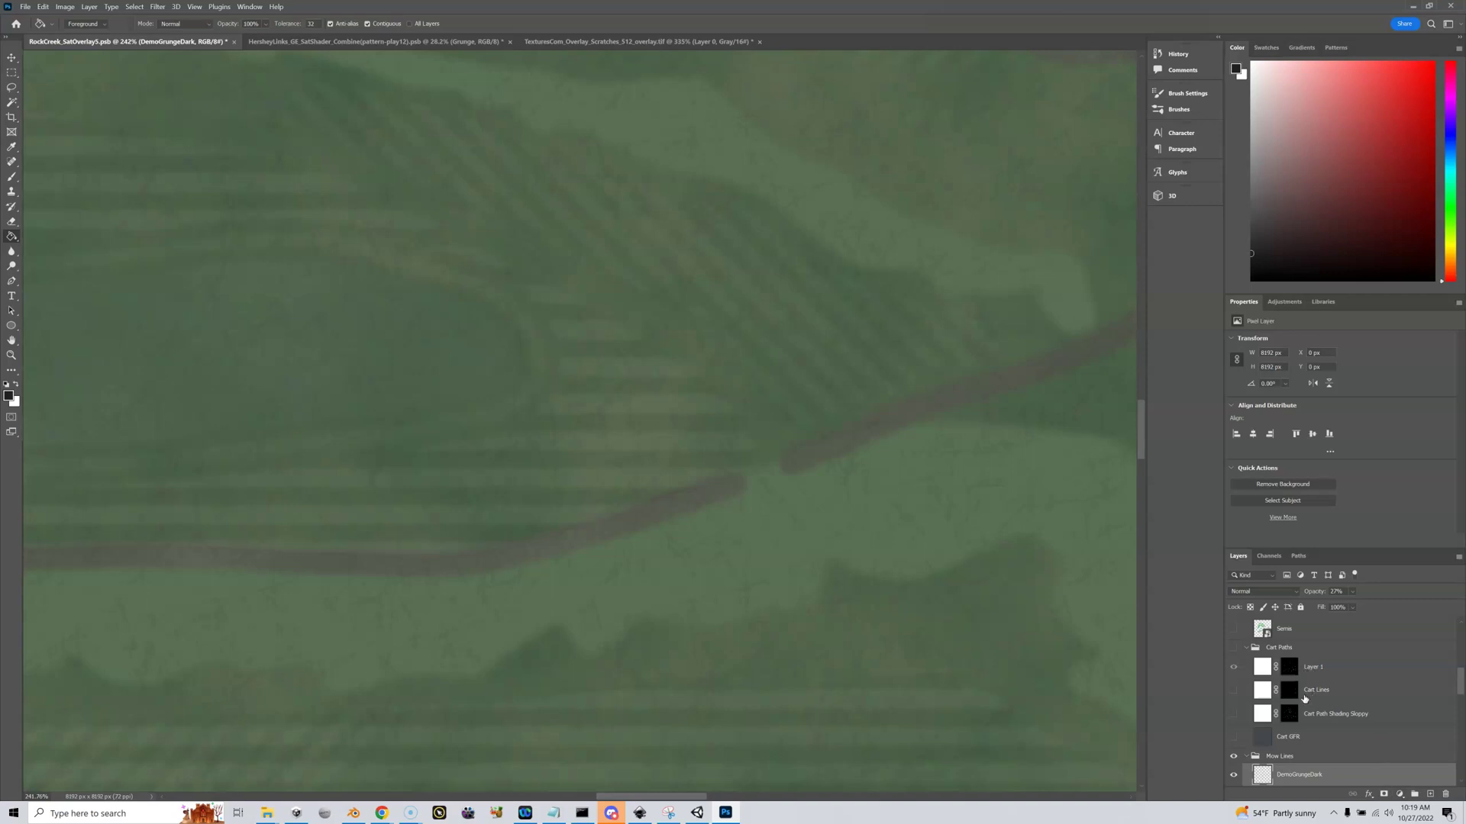
scroll(1303, 697, down, 3)
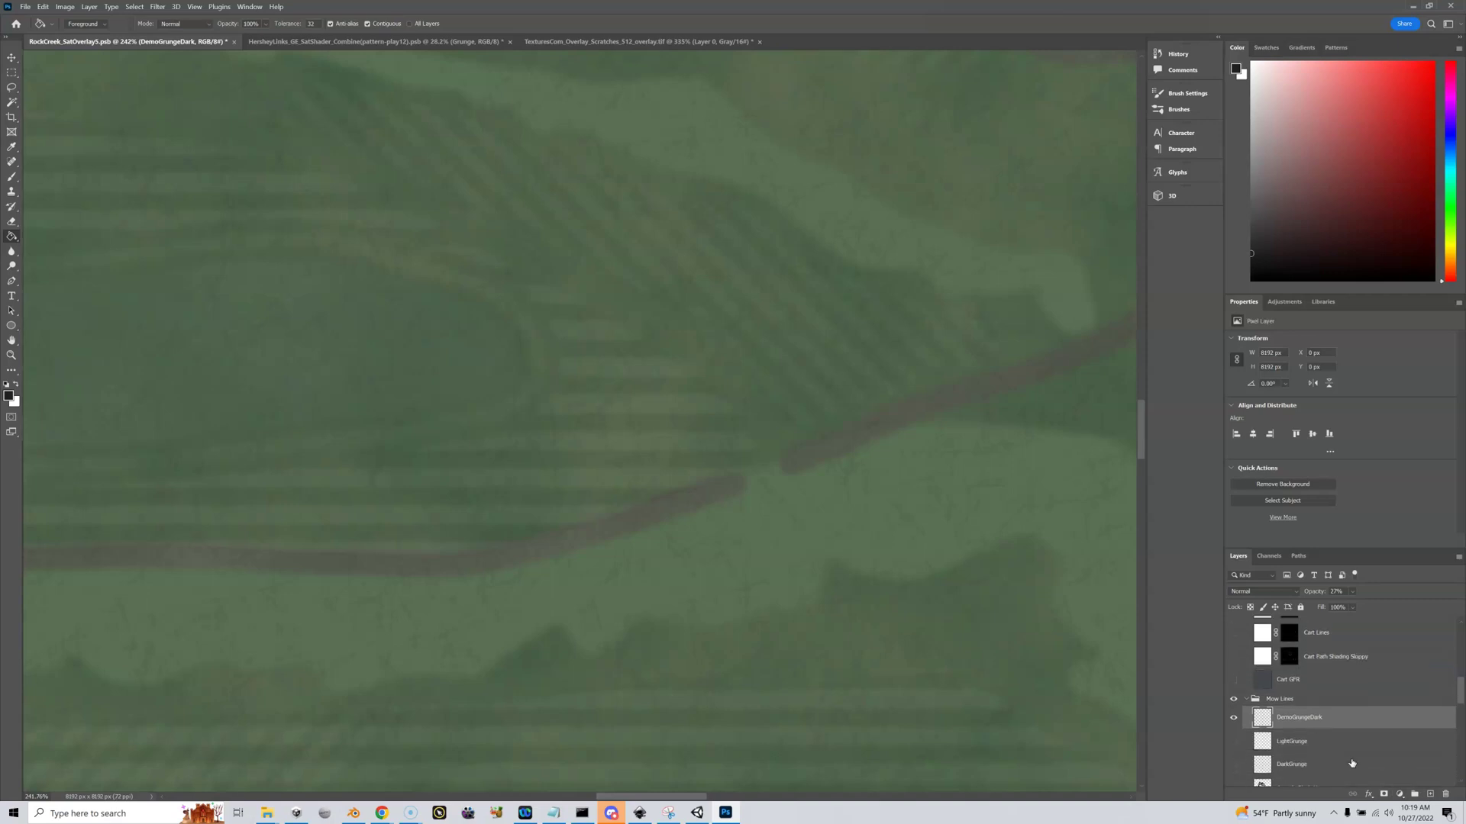
click(1428, 794)
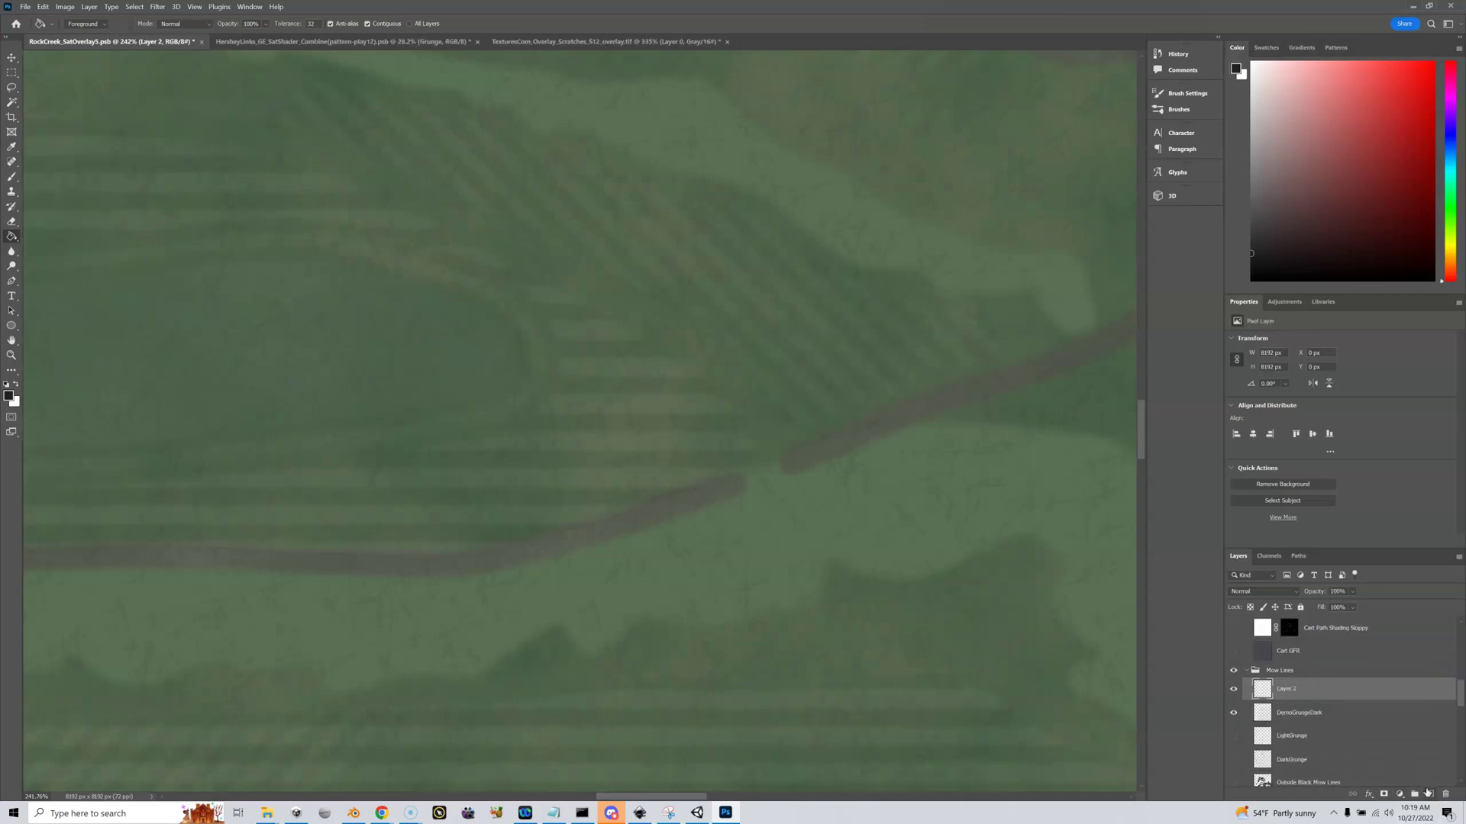
double_click(1292, 695)
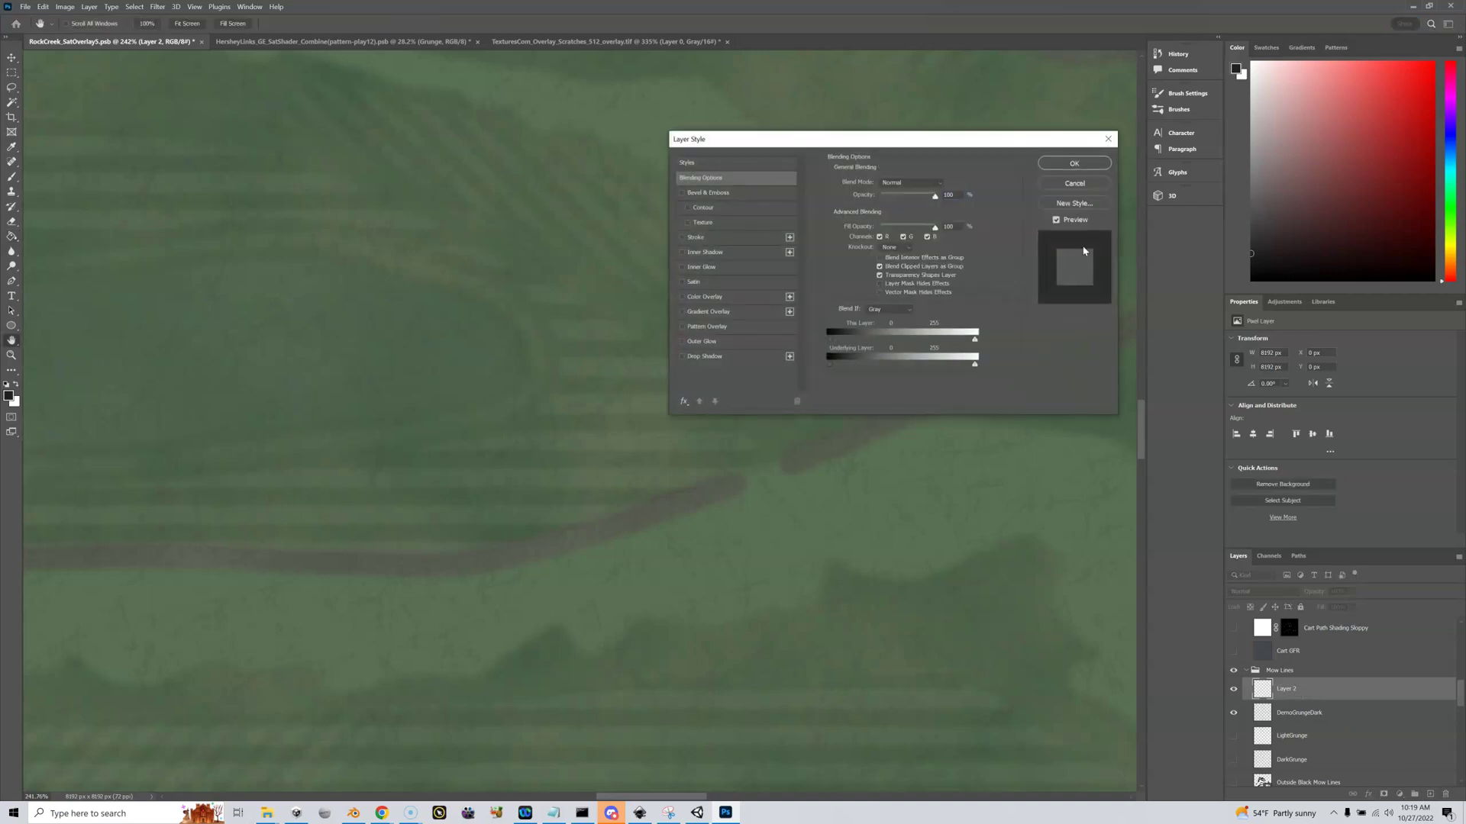
click(1108, 139)
double_click(1284, 689)
key(BackSpace)
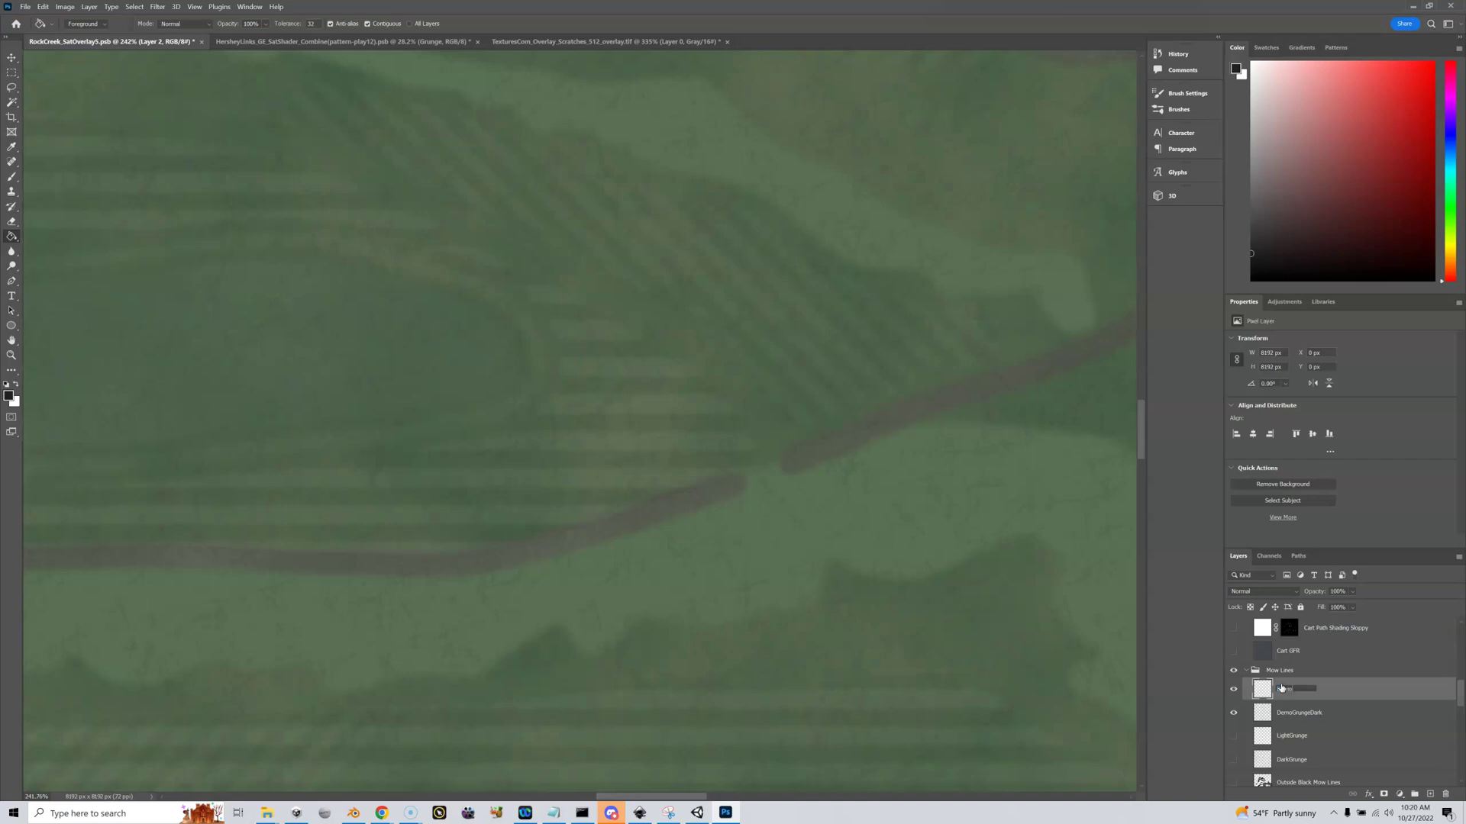
text(DemoGrungeWhiteRotated)
key(Return)
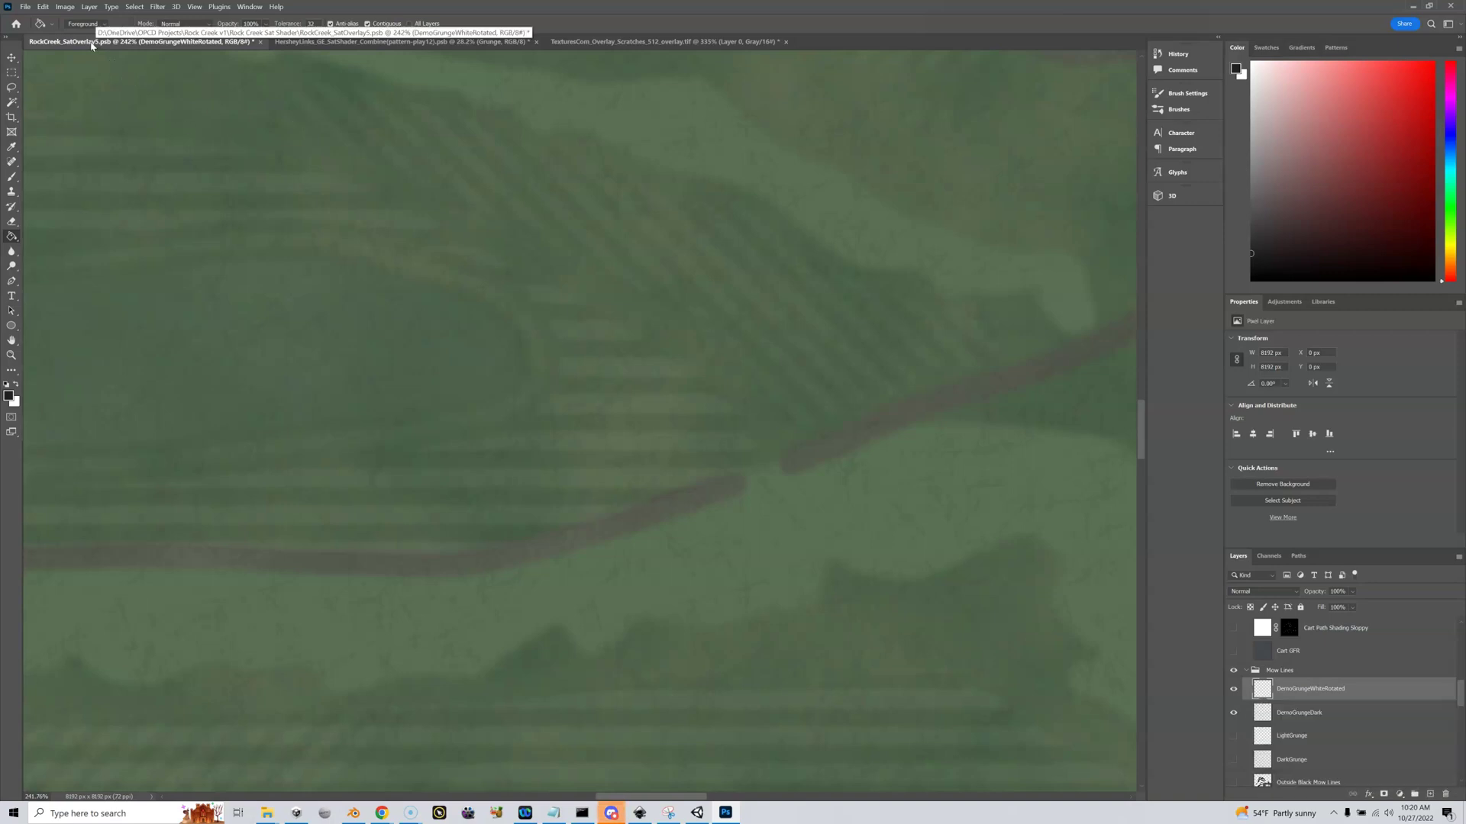
Step: Fill the DemoGrungeWhiteRotated layer with the newly defined rotated white scratches pattern using the Paint Bucket tool
click(44, 7)
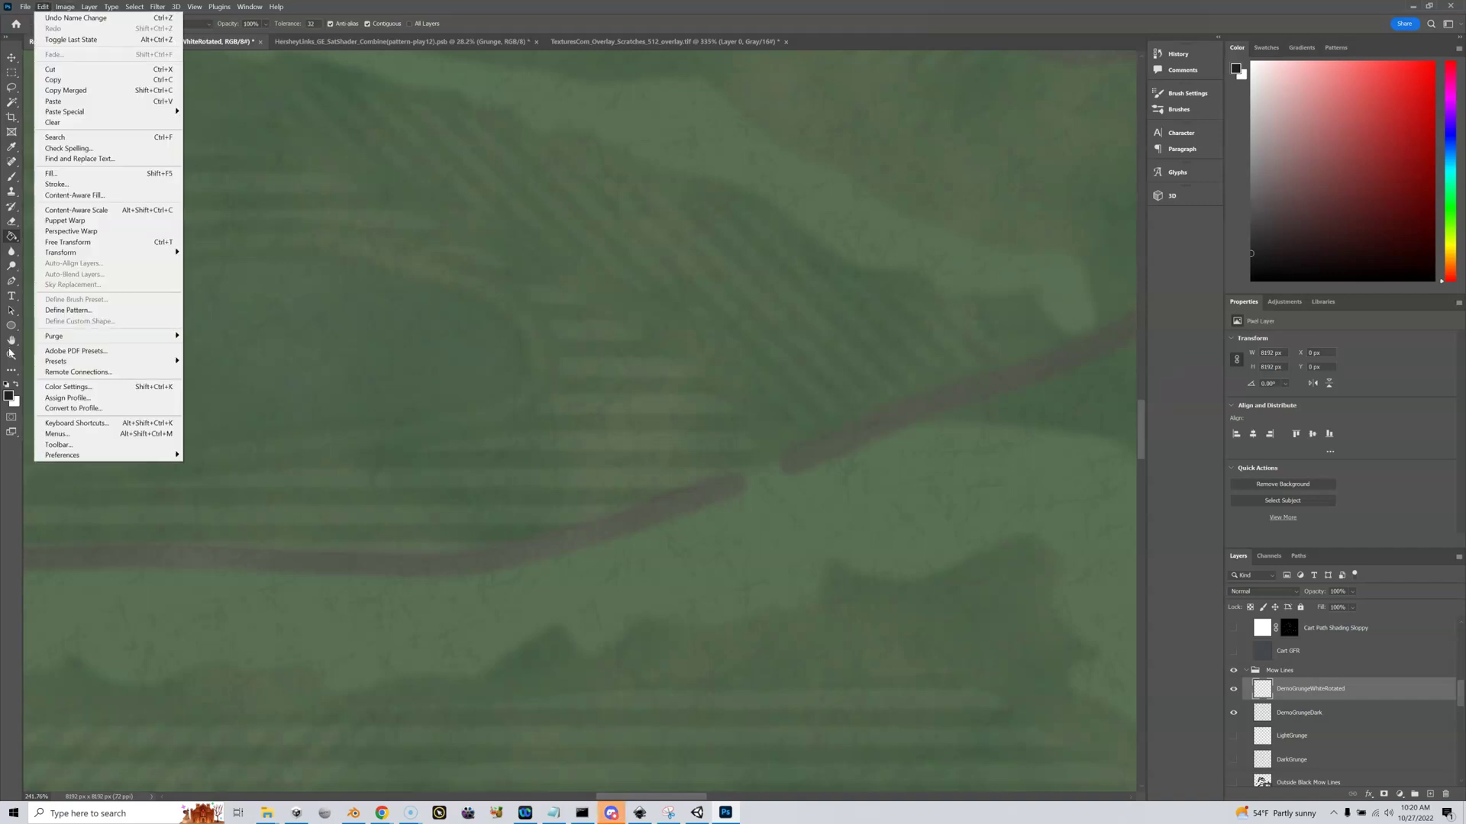
click(10, 237)
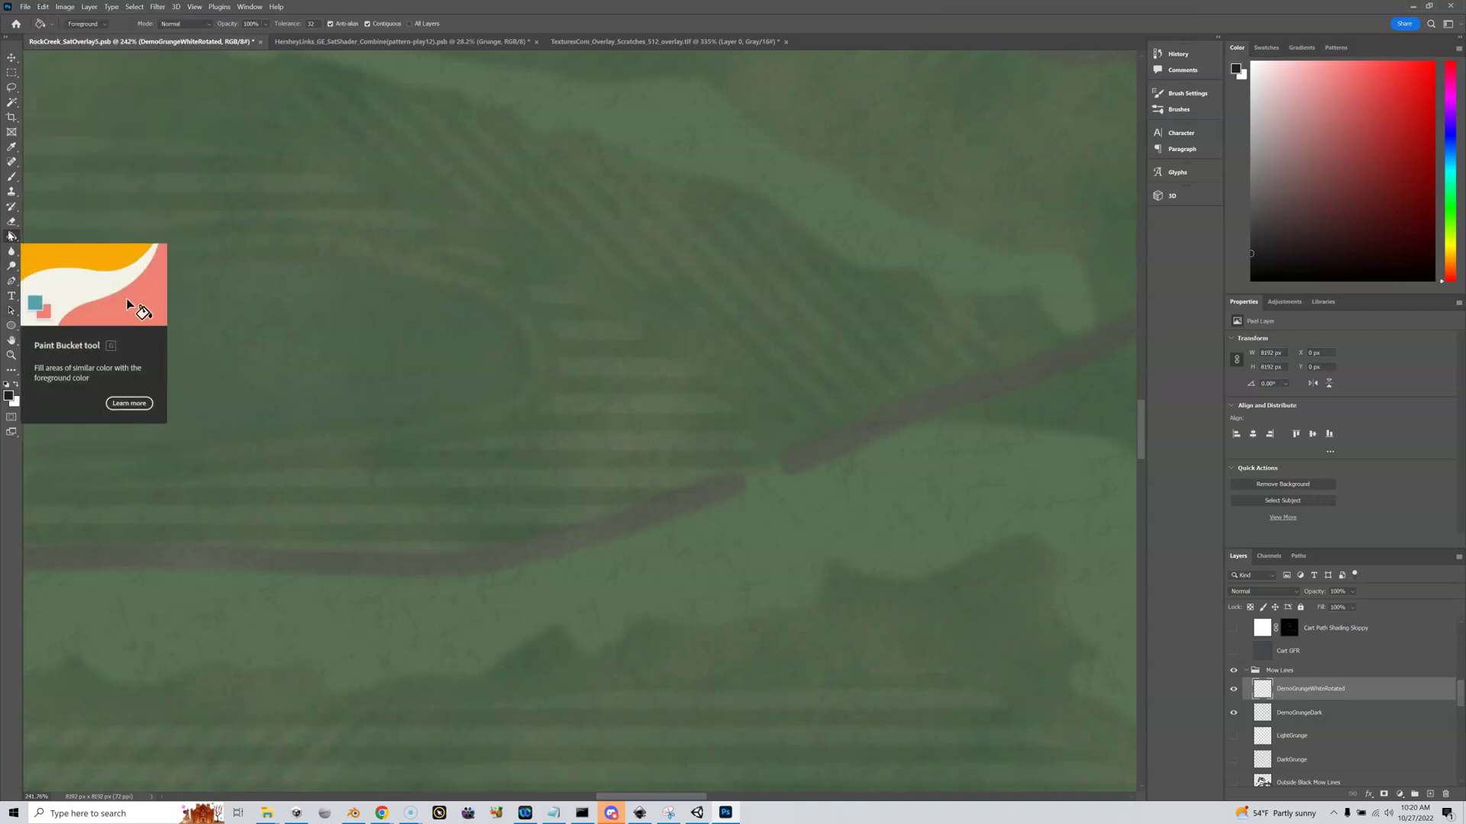
click(103, 26)
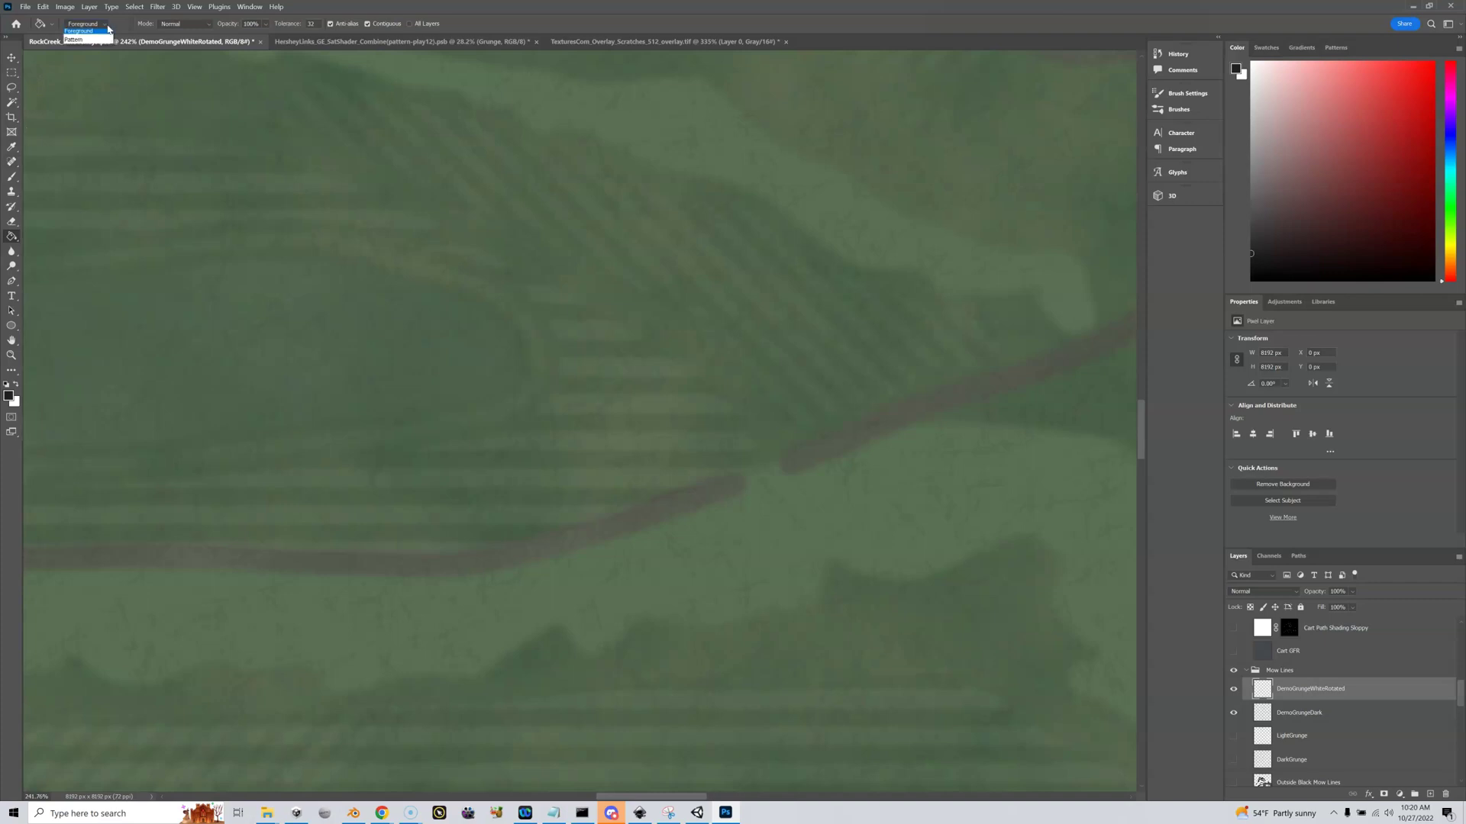
click(101, 40)
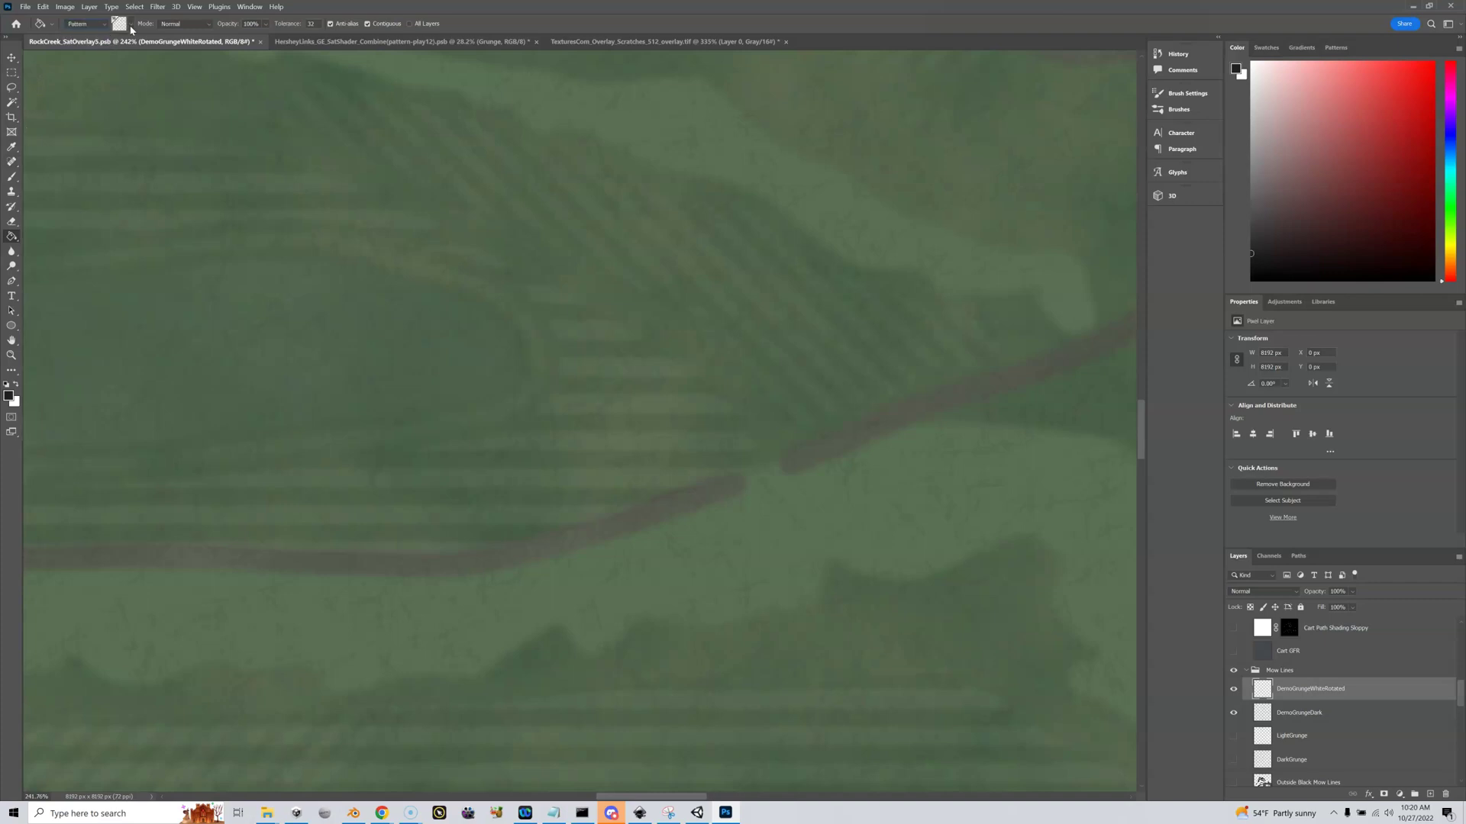
click(115, 27)
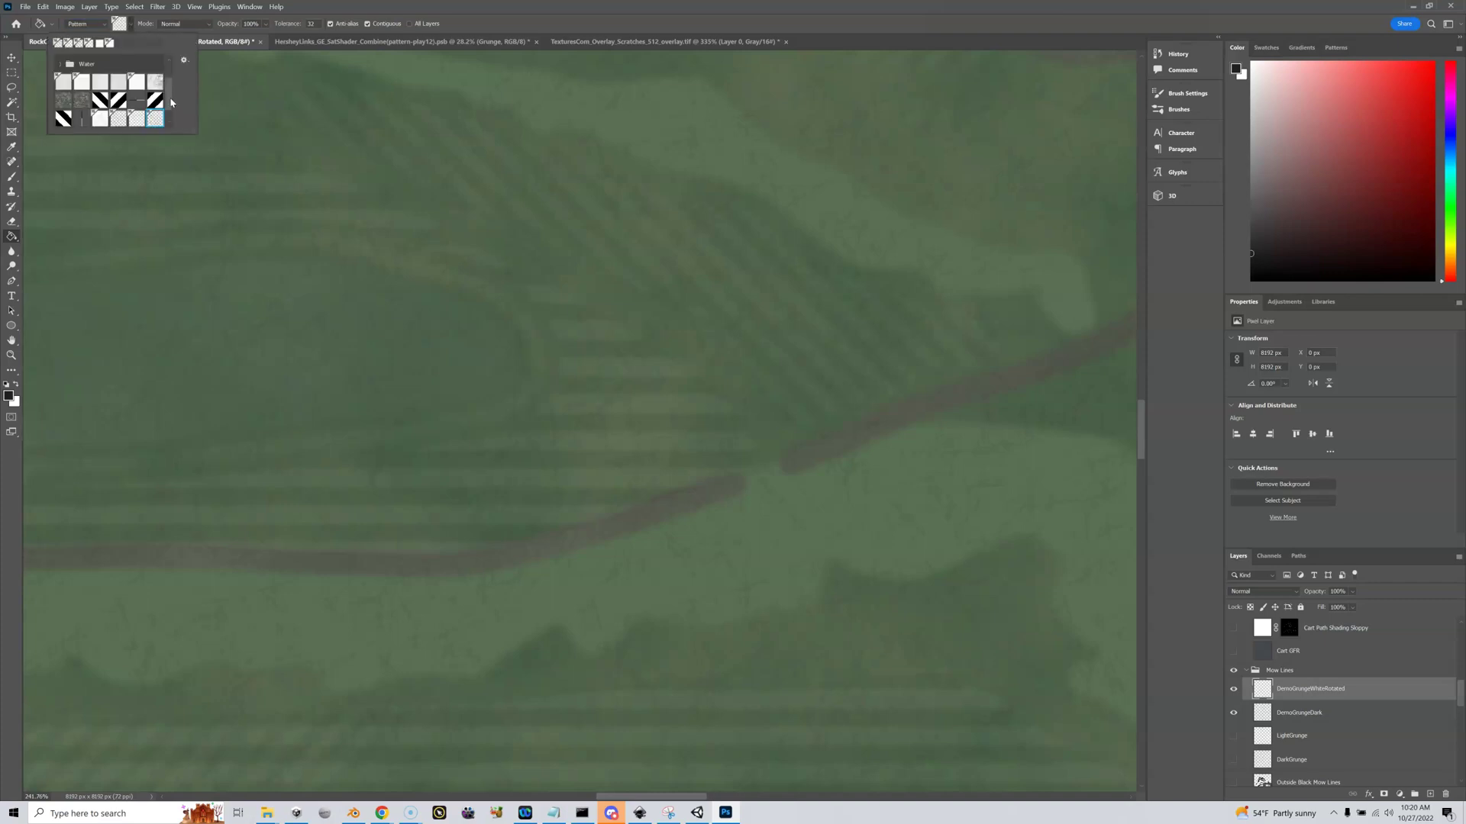
scroll(173, 105, down, 1)
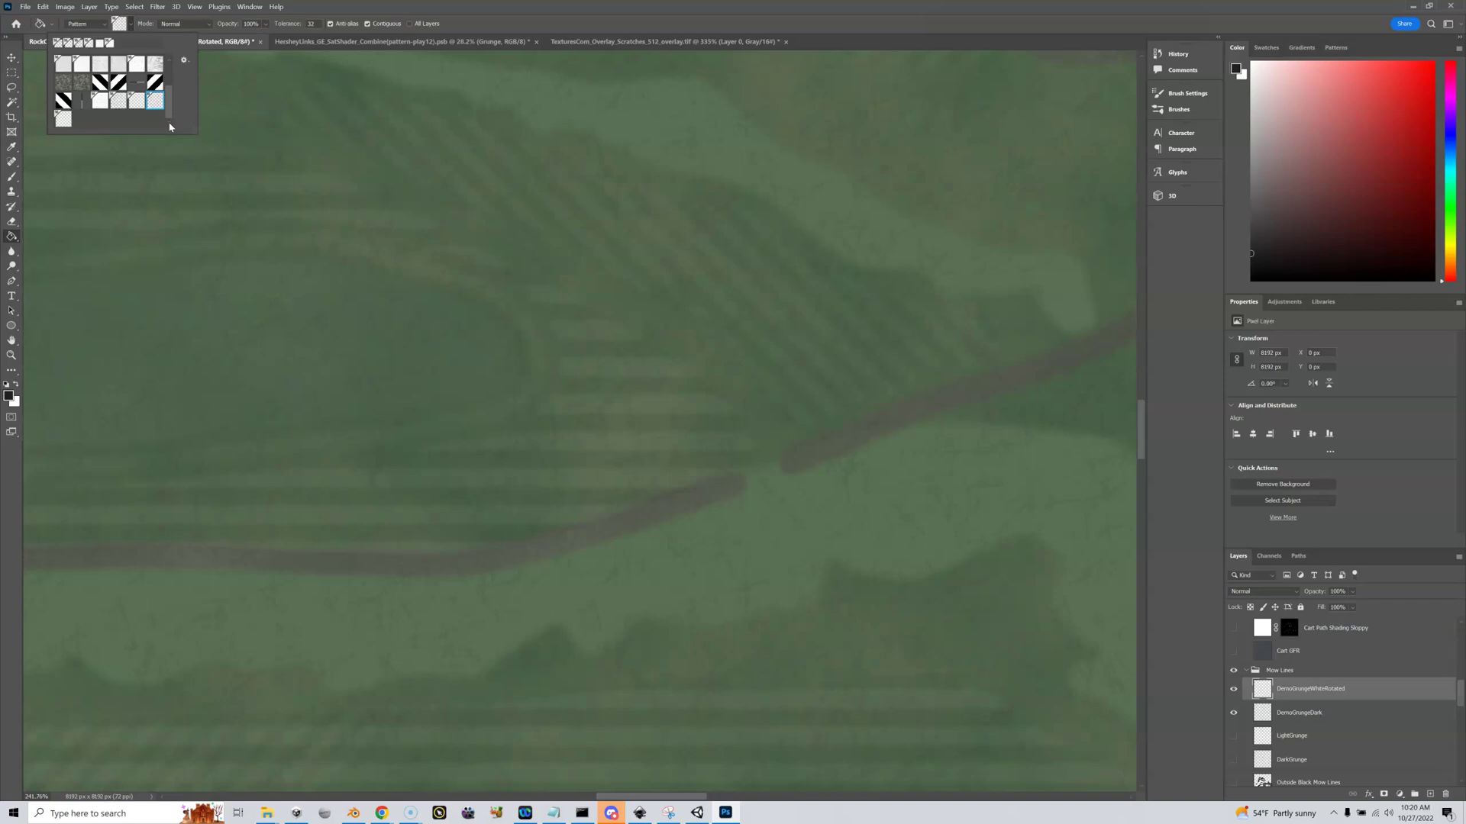
click(64, 119)
click(745, 356)
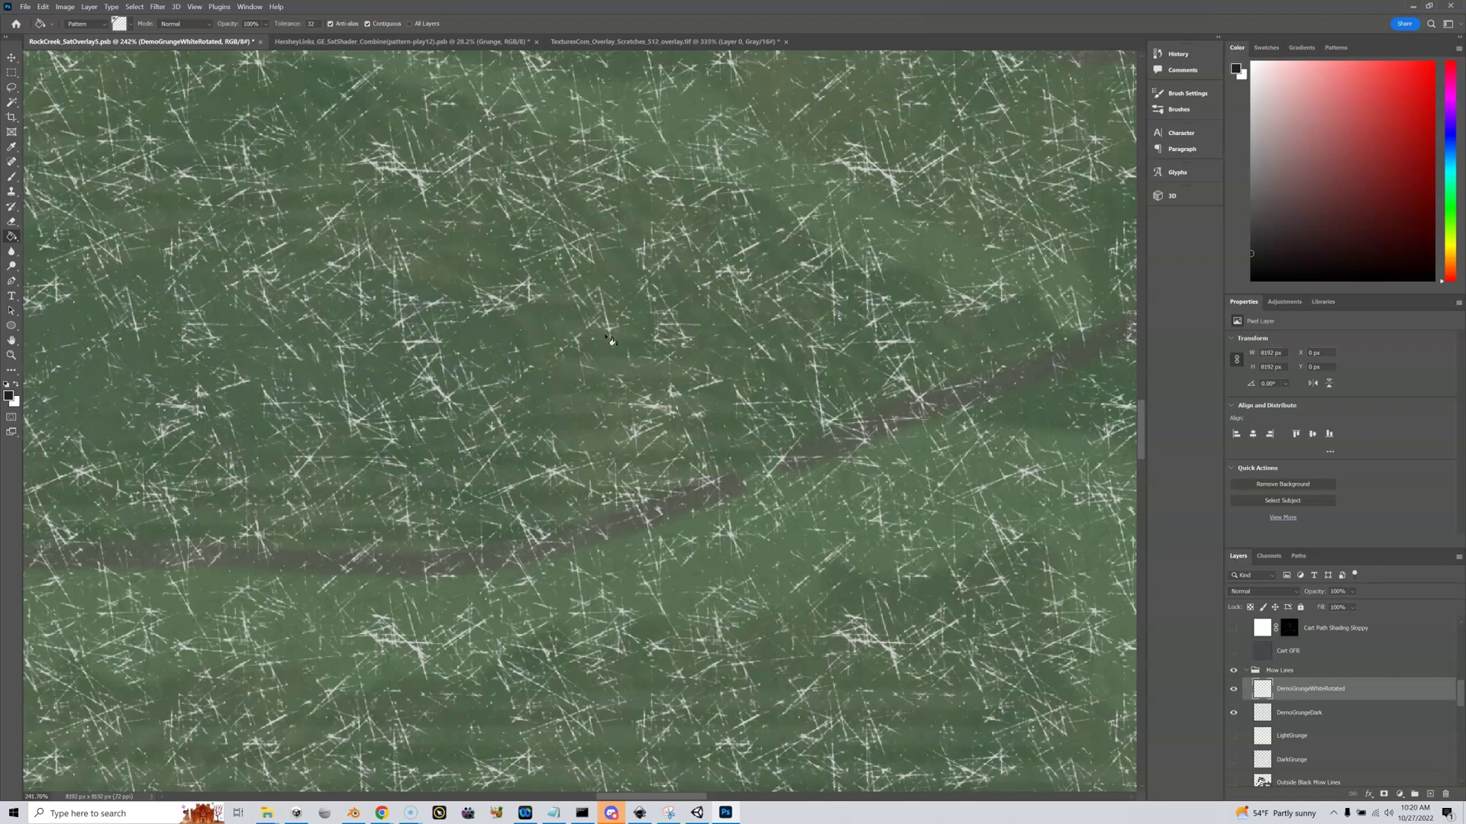
Step: Set the DemoGrungeWhiteRotated layer's opacity to 8%
click(1306, 738)
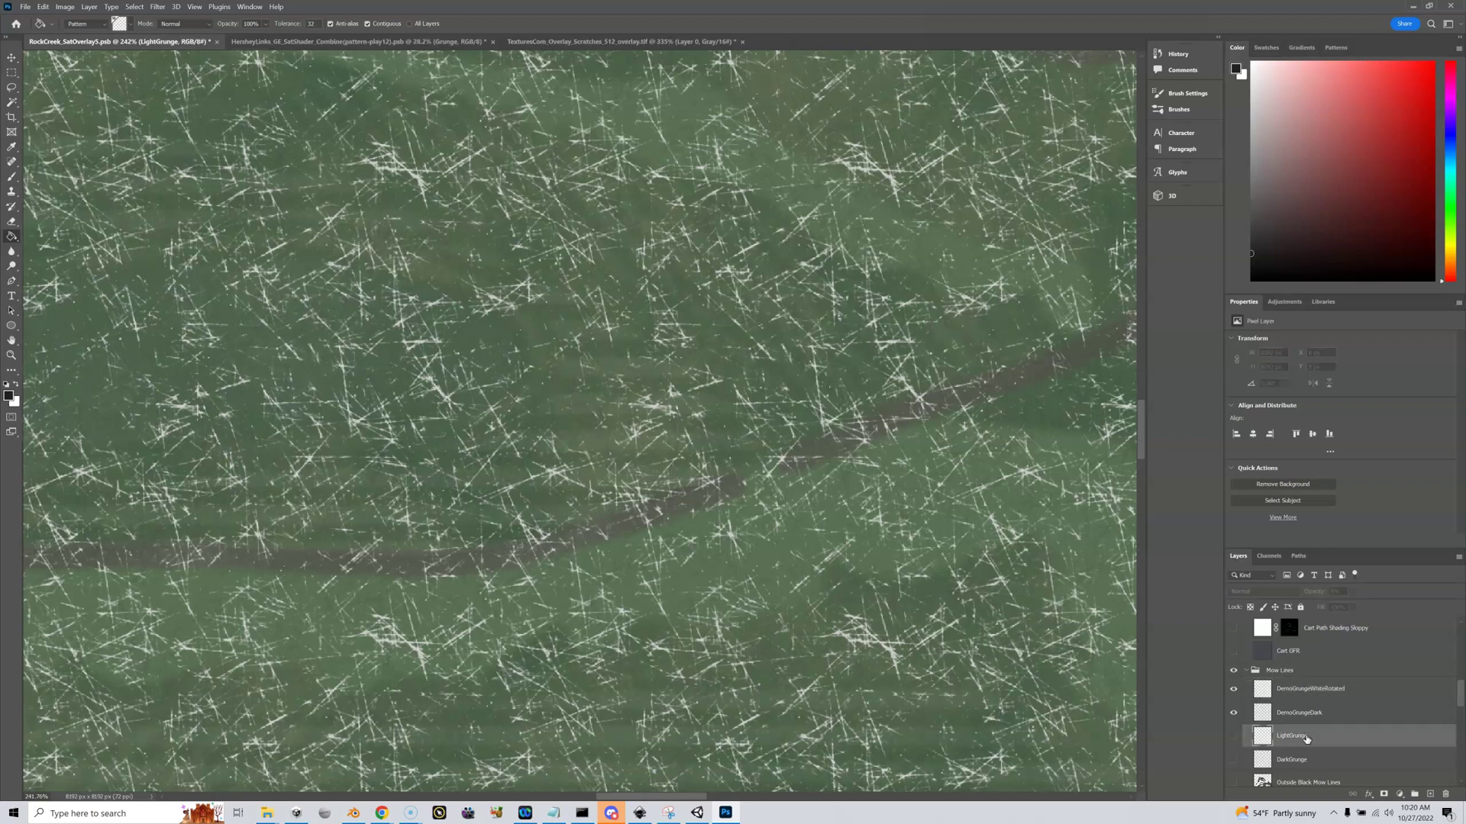
click(1300, 687)
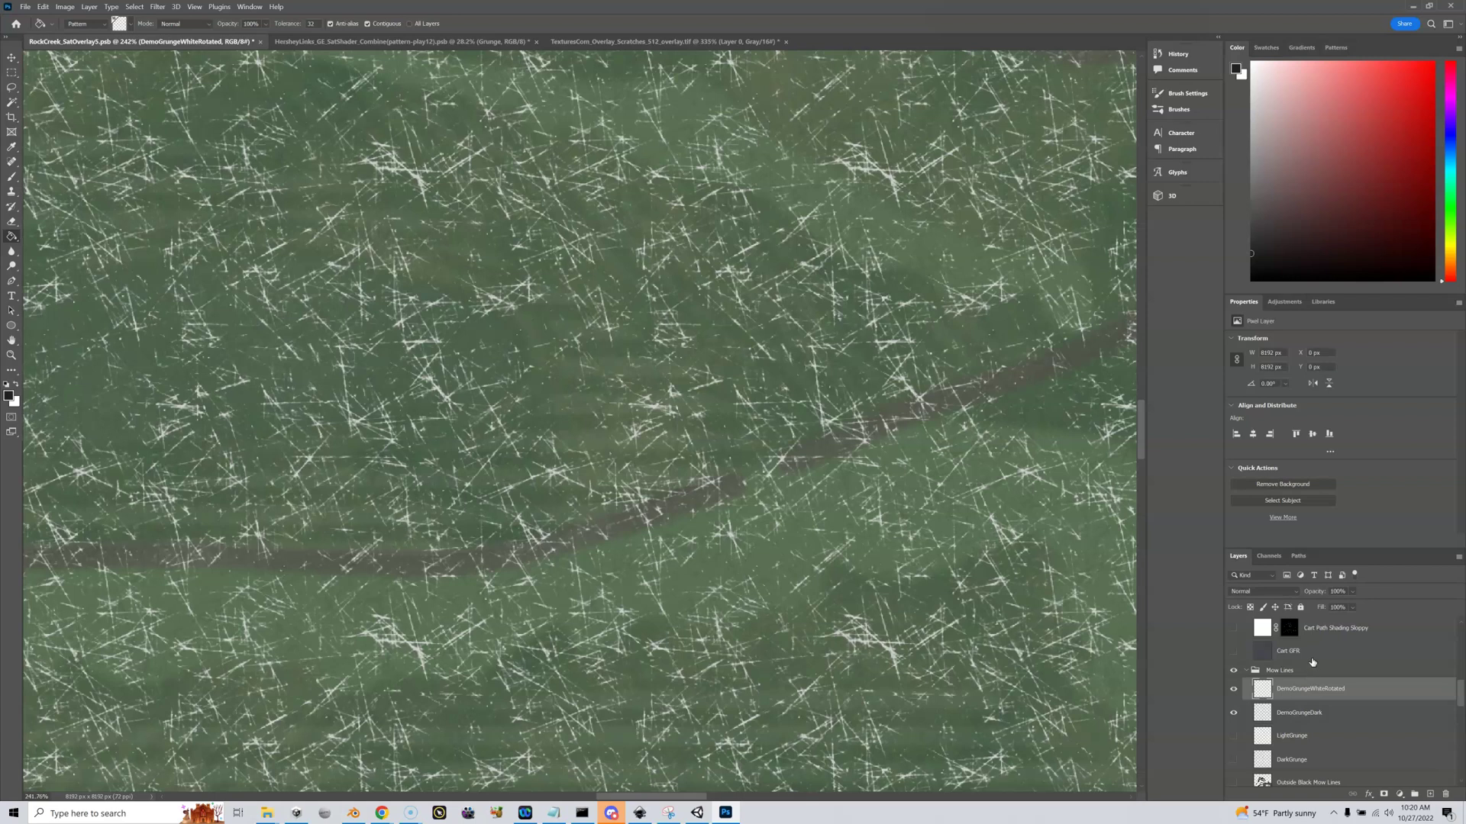
click(1345, 591)
text(8)
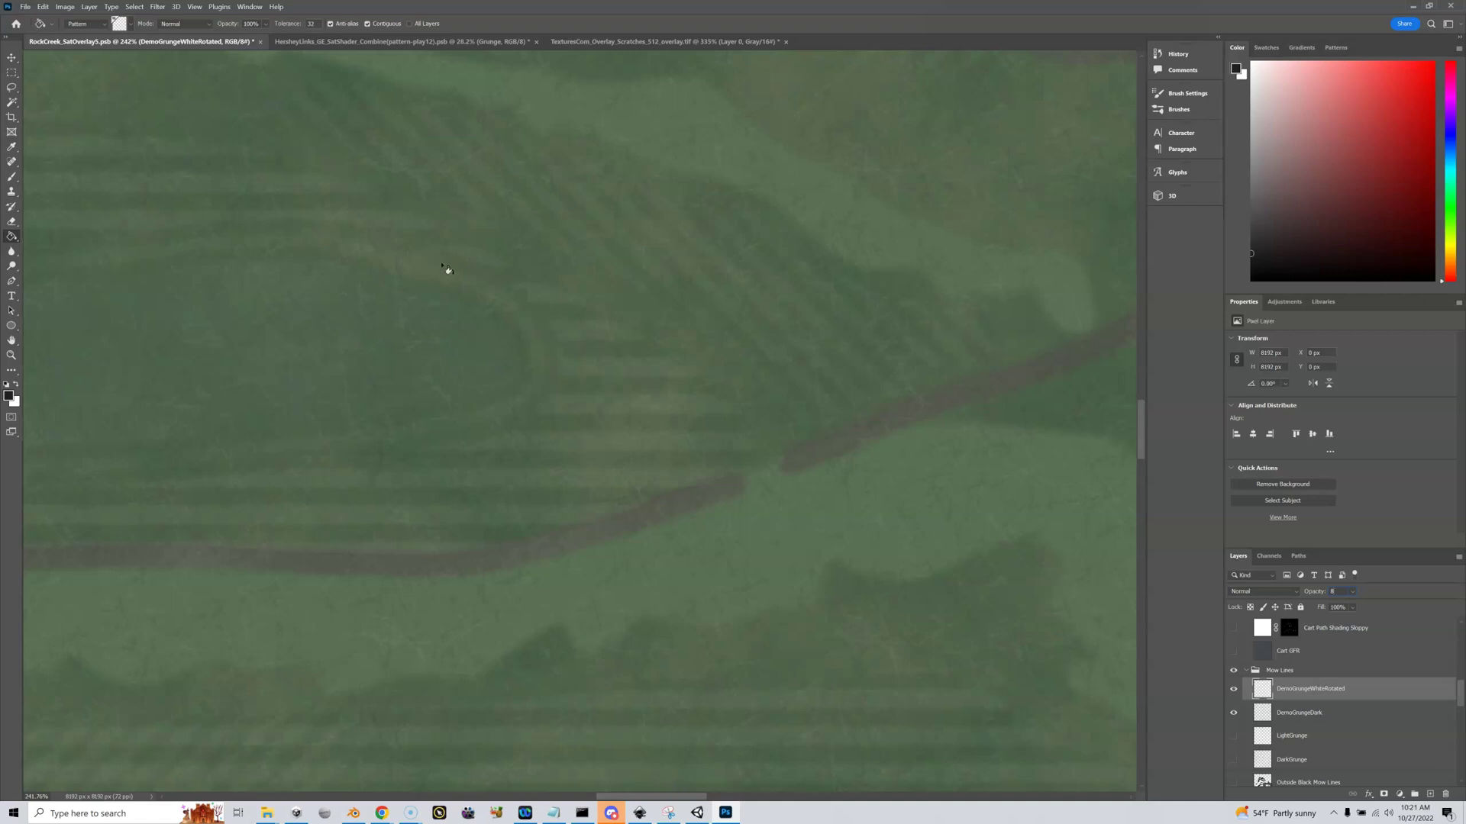
key(Return)
Step: Make the Inkscape Shapes layer group visible to show the green's shape on the overlay
click(1315, 711)
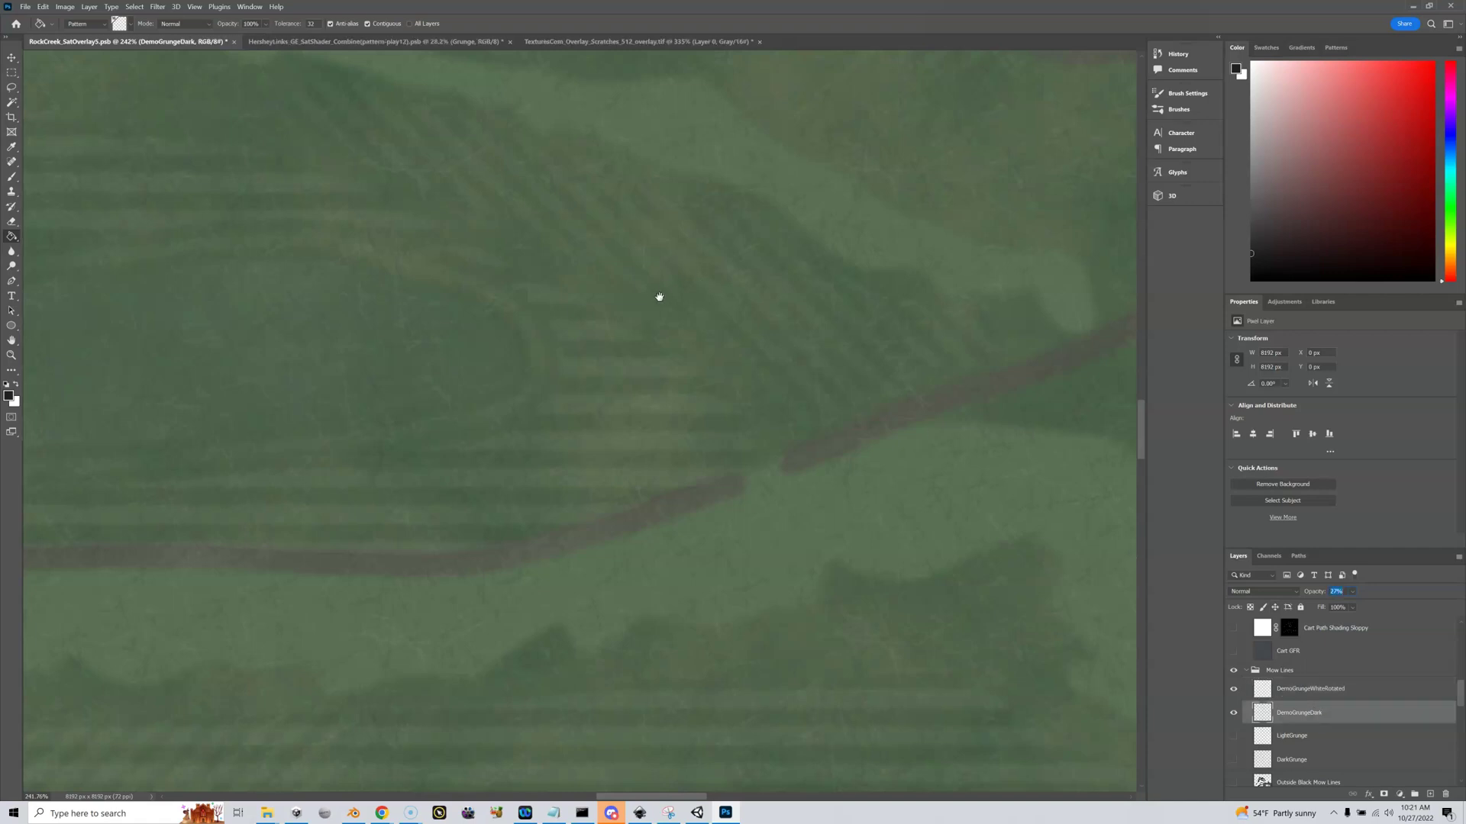
drag(799, 291, 716, 351)
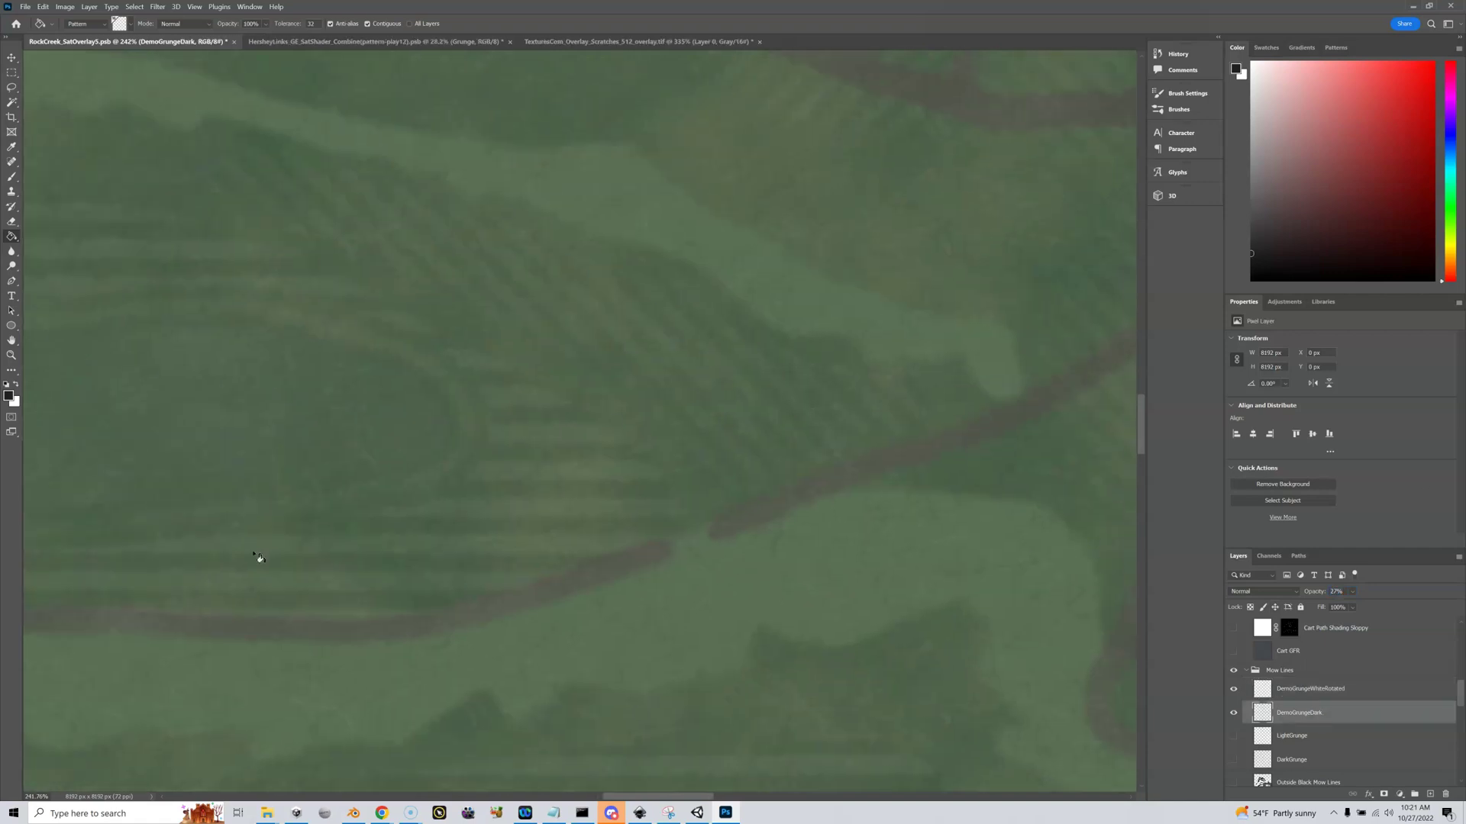
drag(573, 379, 415, 517)
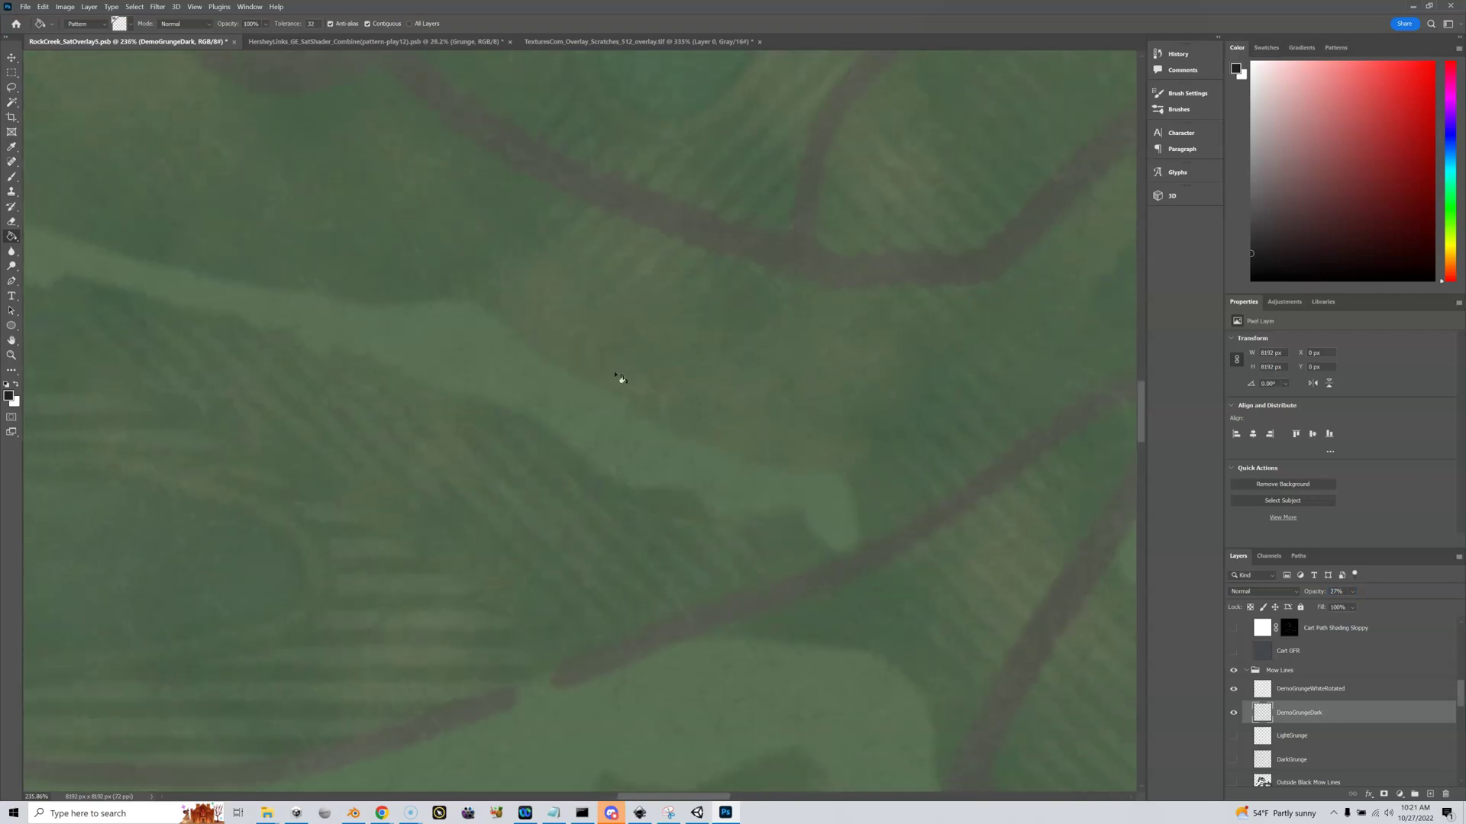
drag(569, 351, 465, 556)
drag(625, 305, 584, 386)
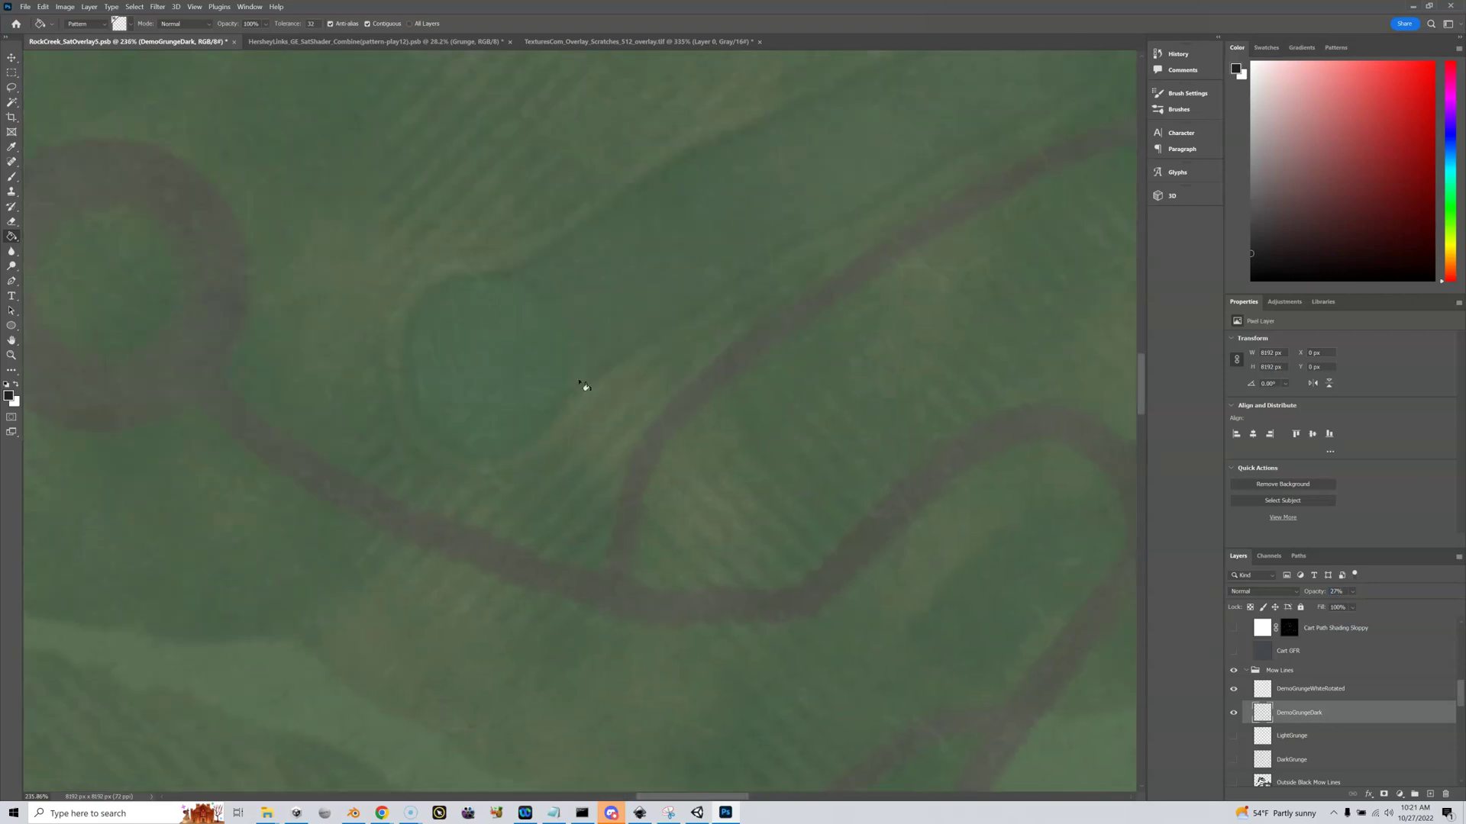
scroll(1371, 649, up, 5)
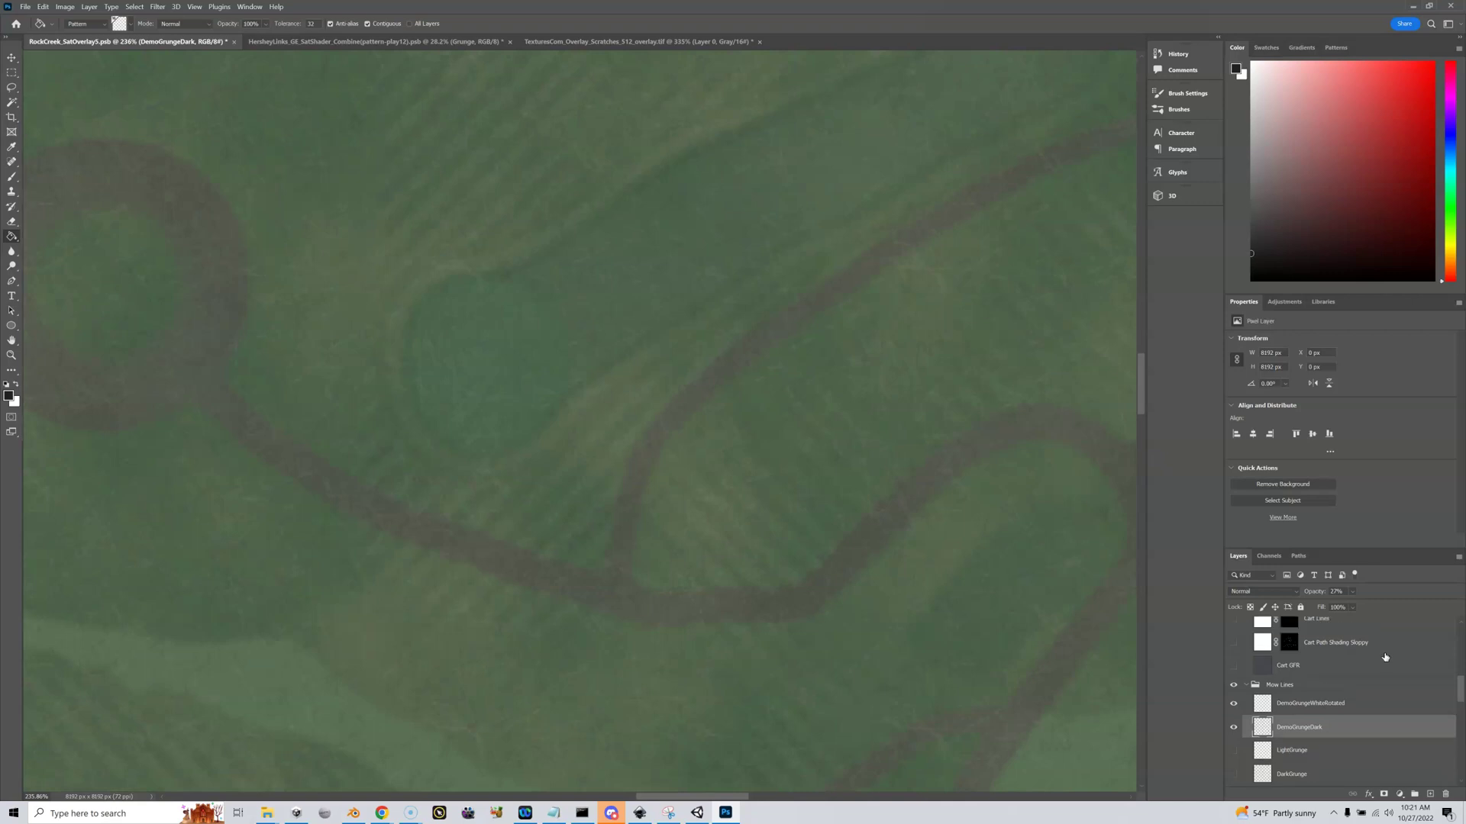
scroll(1386, 657, up, 5)
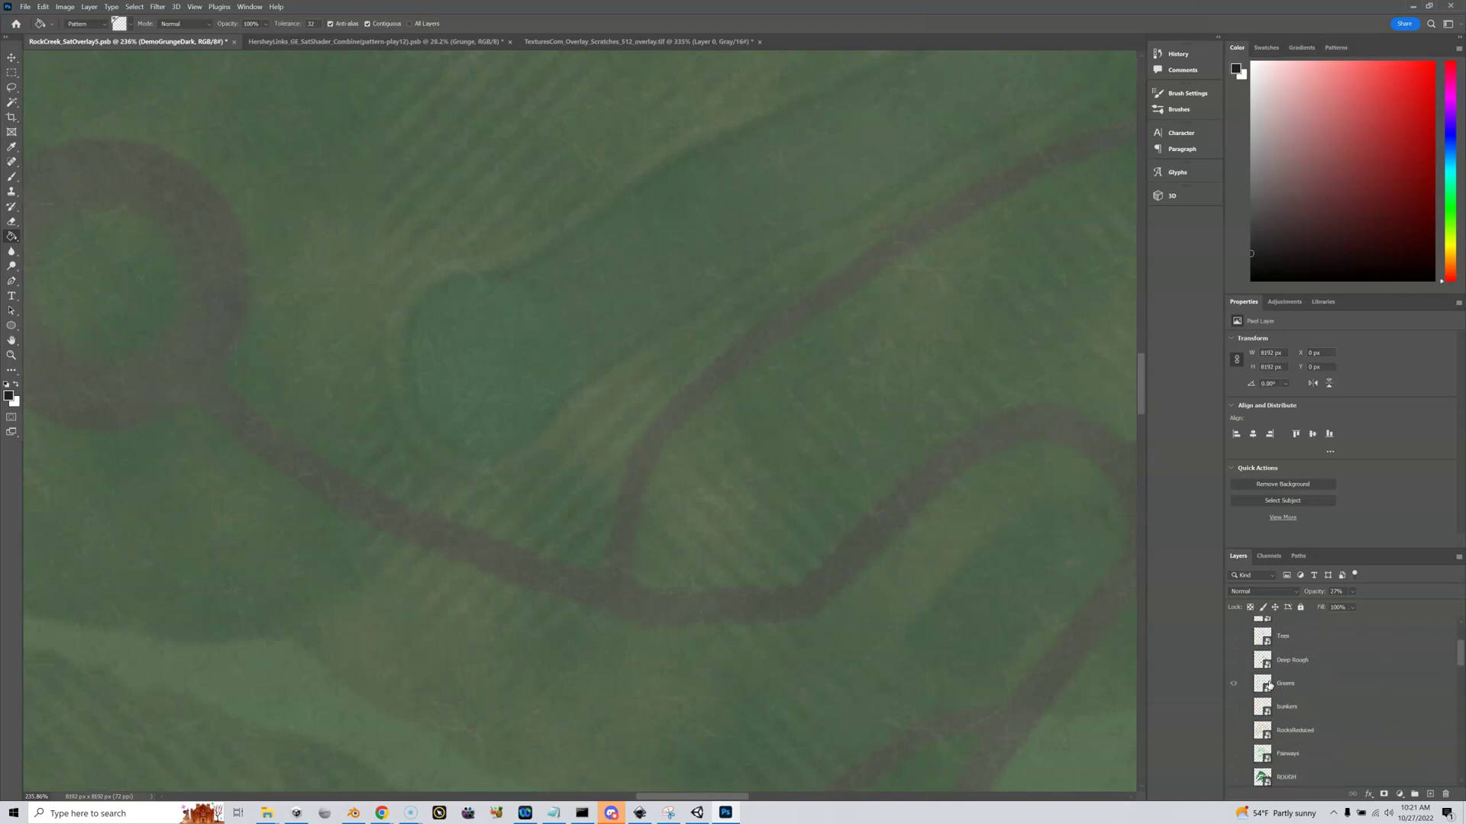
scroll(1270, 680, up, 2)
scroll(1270, 676, up, 1)
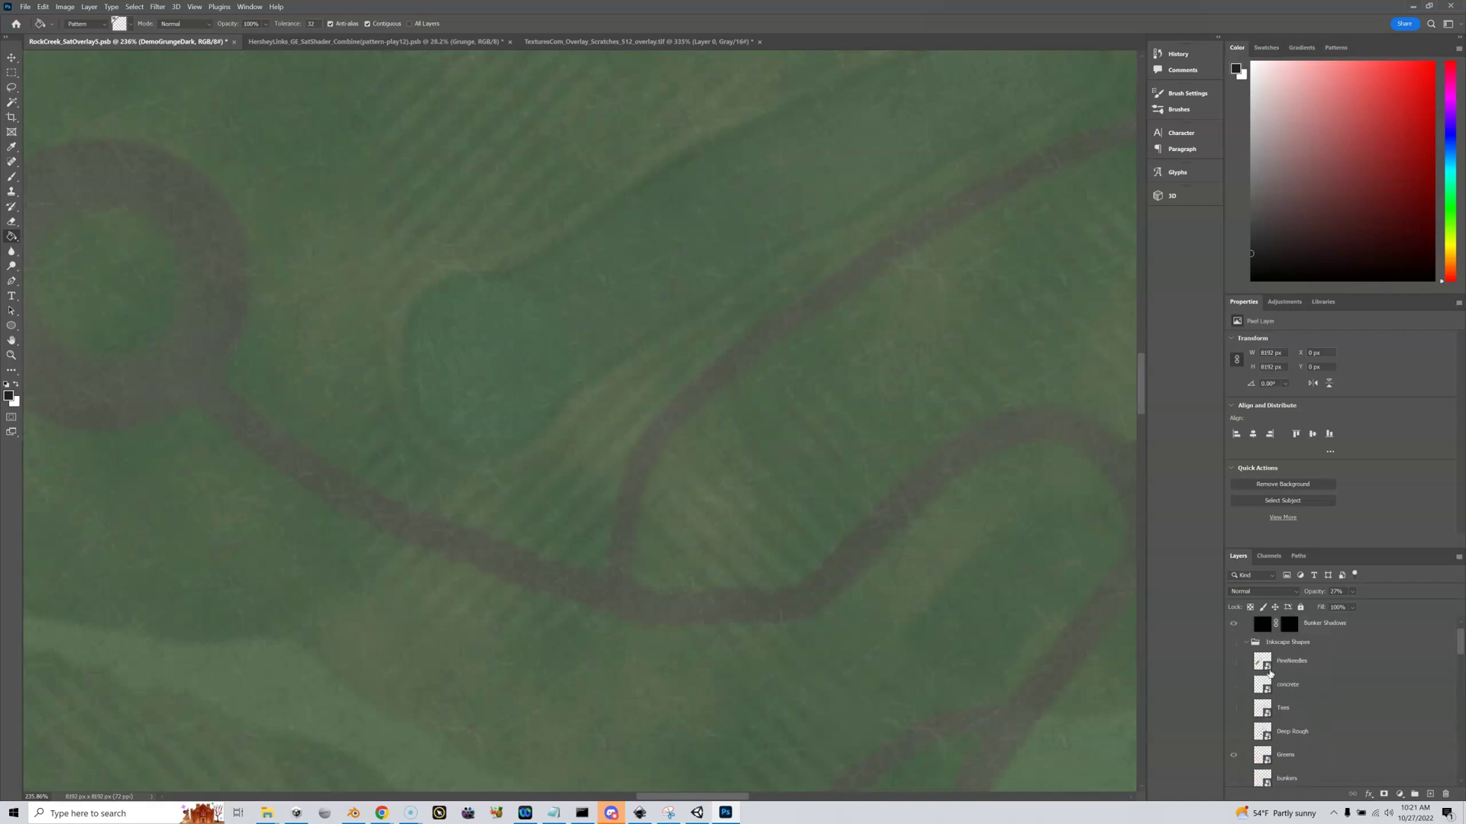
click(1233, 642)
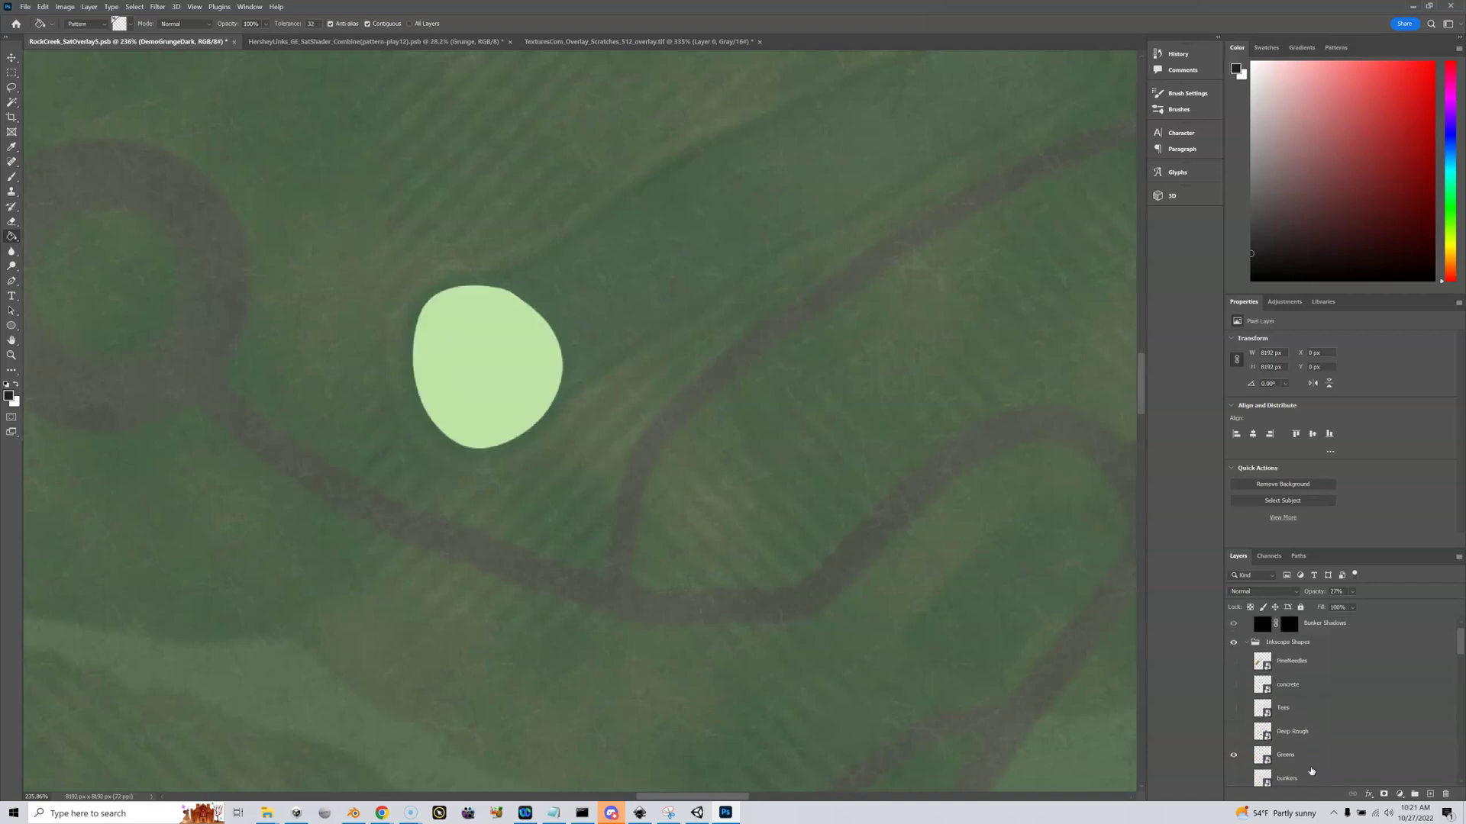
Step: Select the light green shape on the Greens layer with the Magic Wand tool
click(1287, 754)
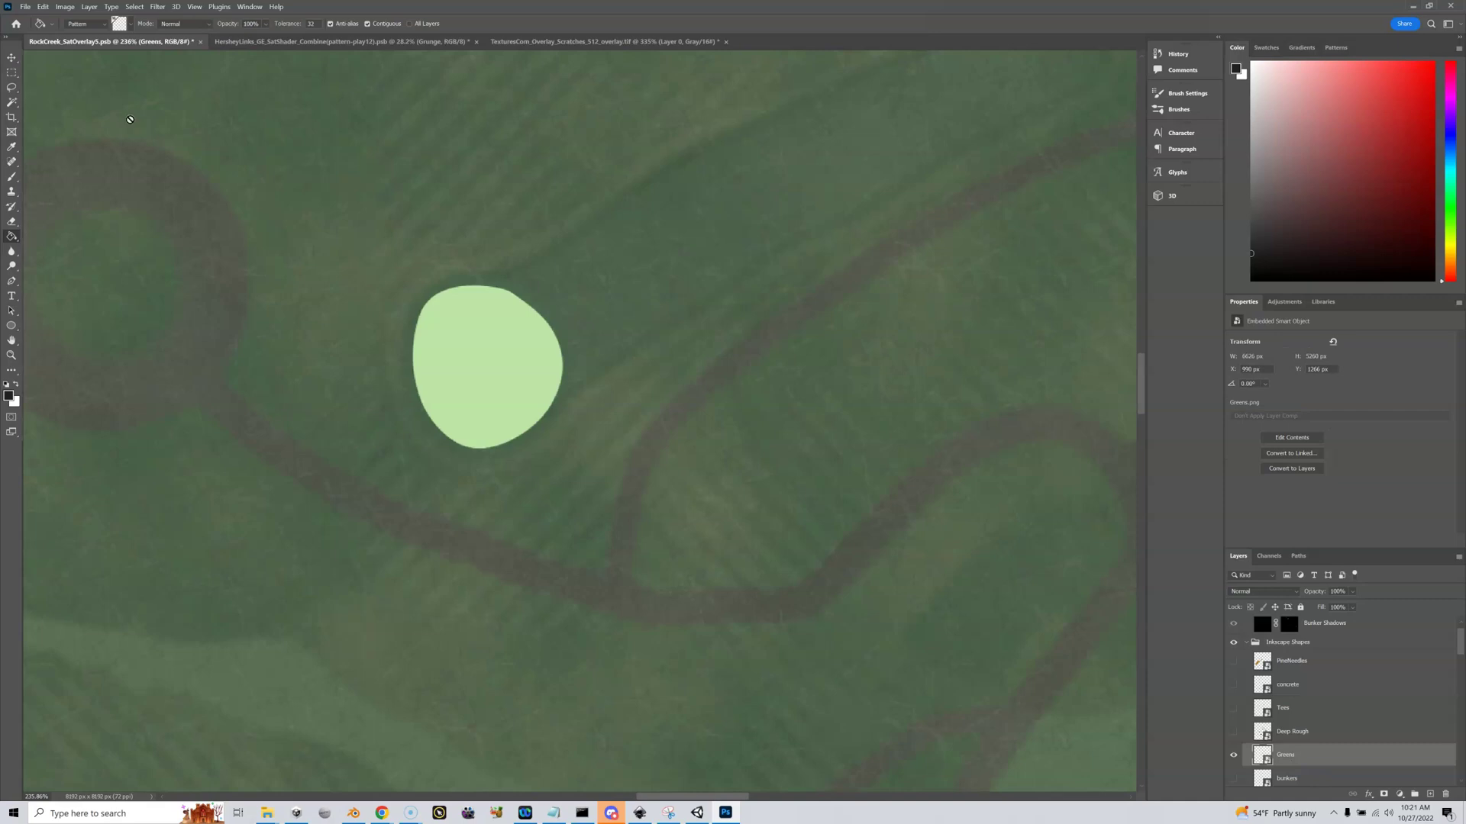
click(15, 104)
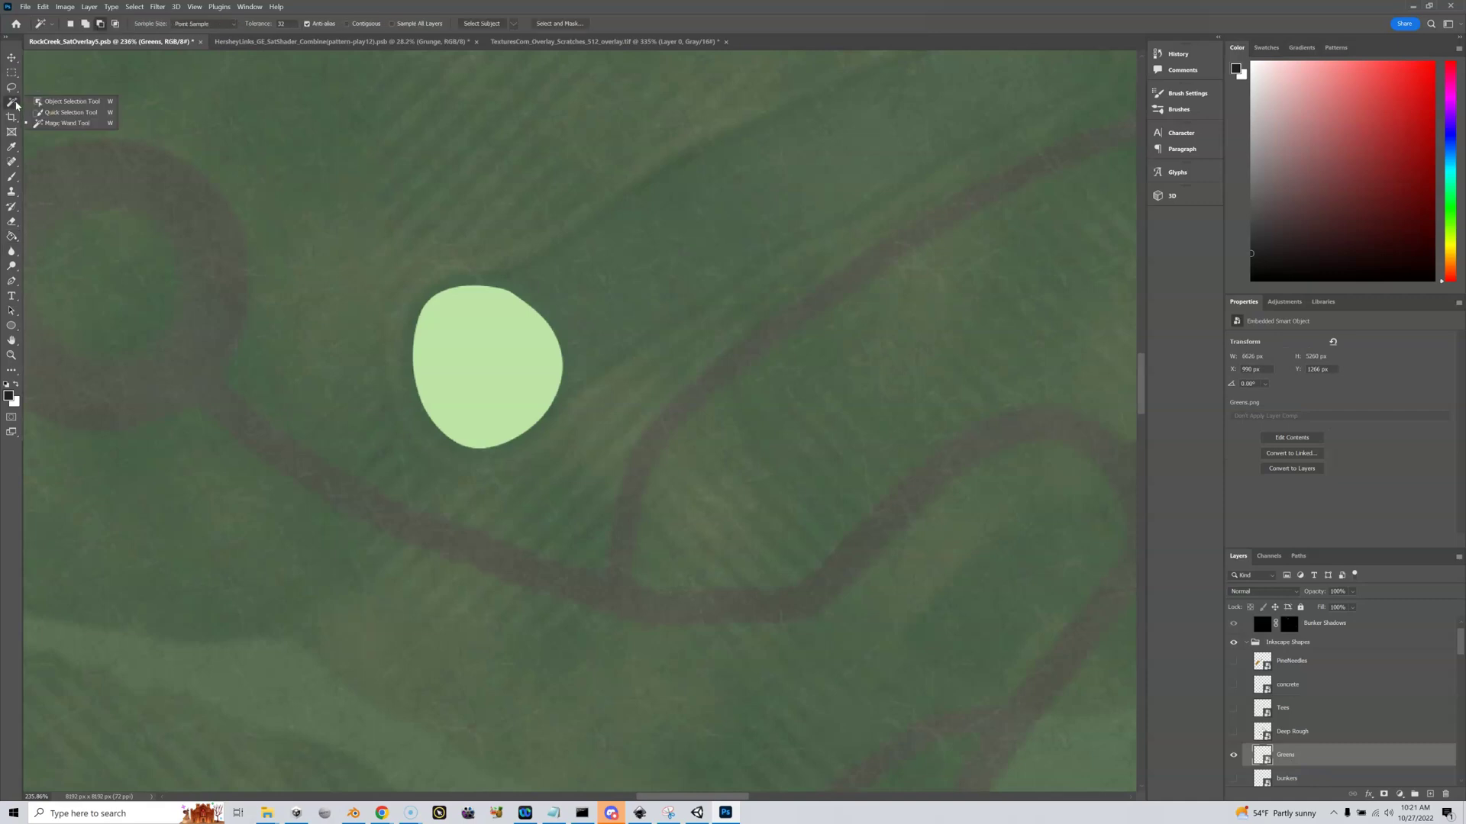
click(58, 123)
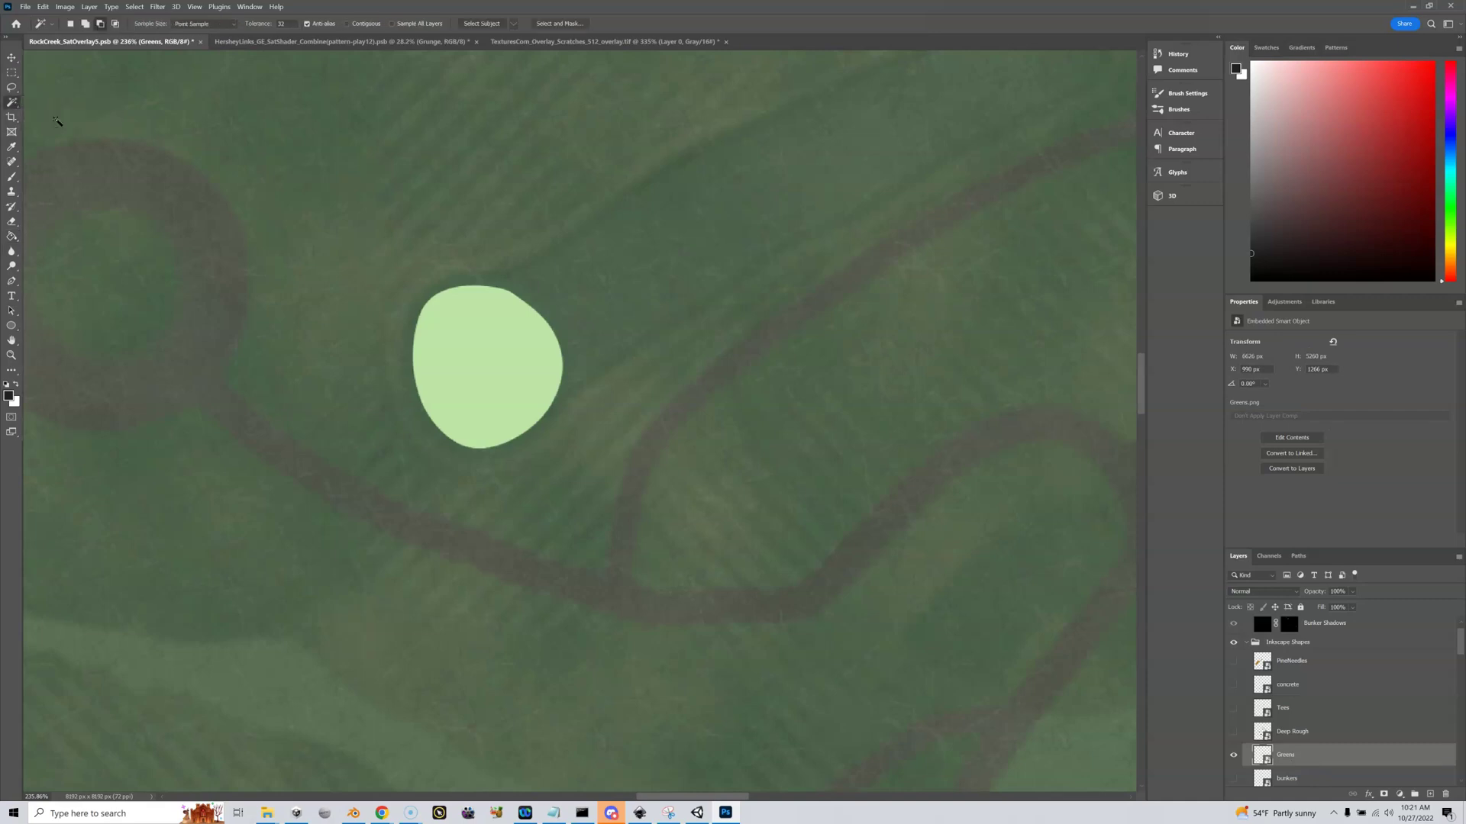
click(483, 367)
Step: Try to expand the green's selection by 10 pixels
click(135, 7)
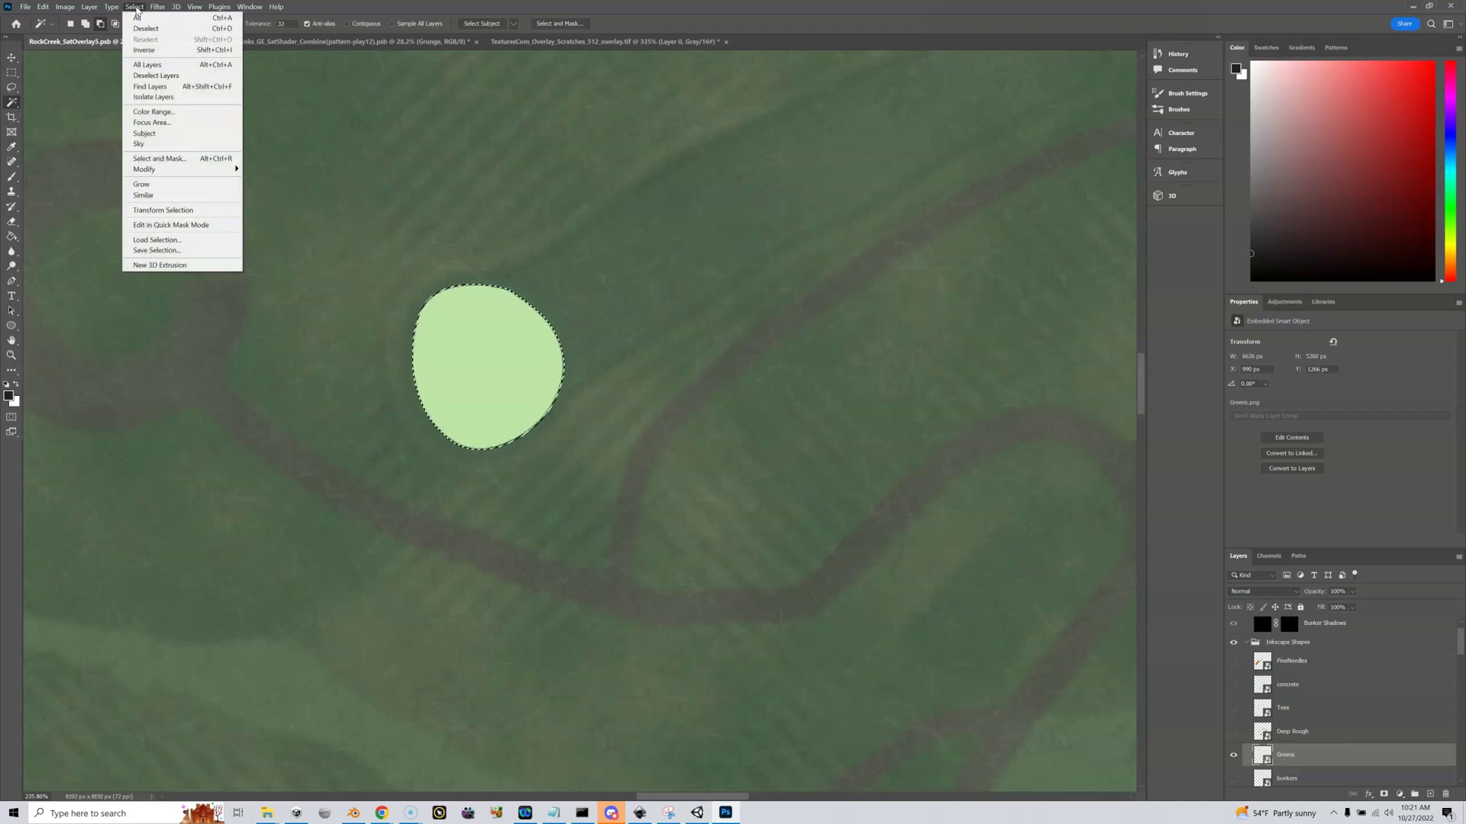
mouse_move(190, 169)
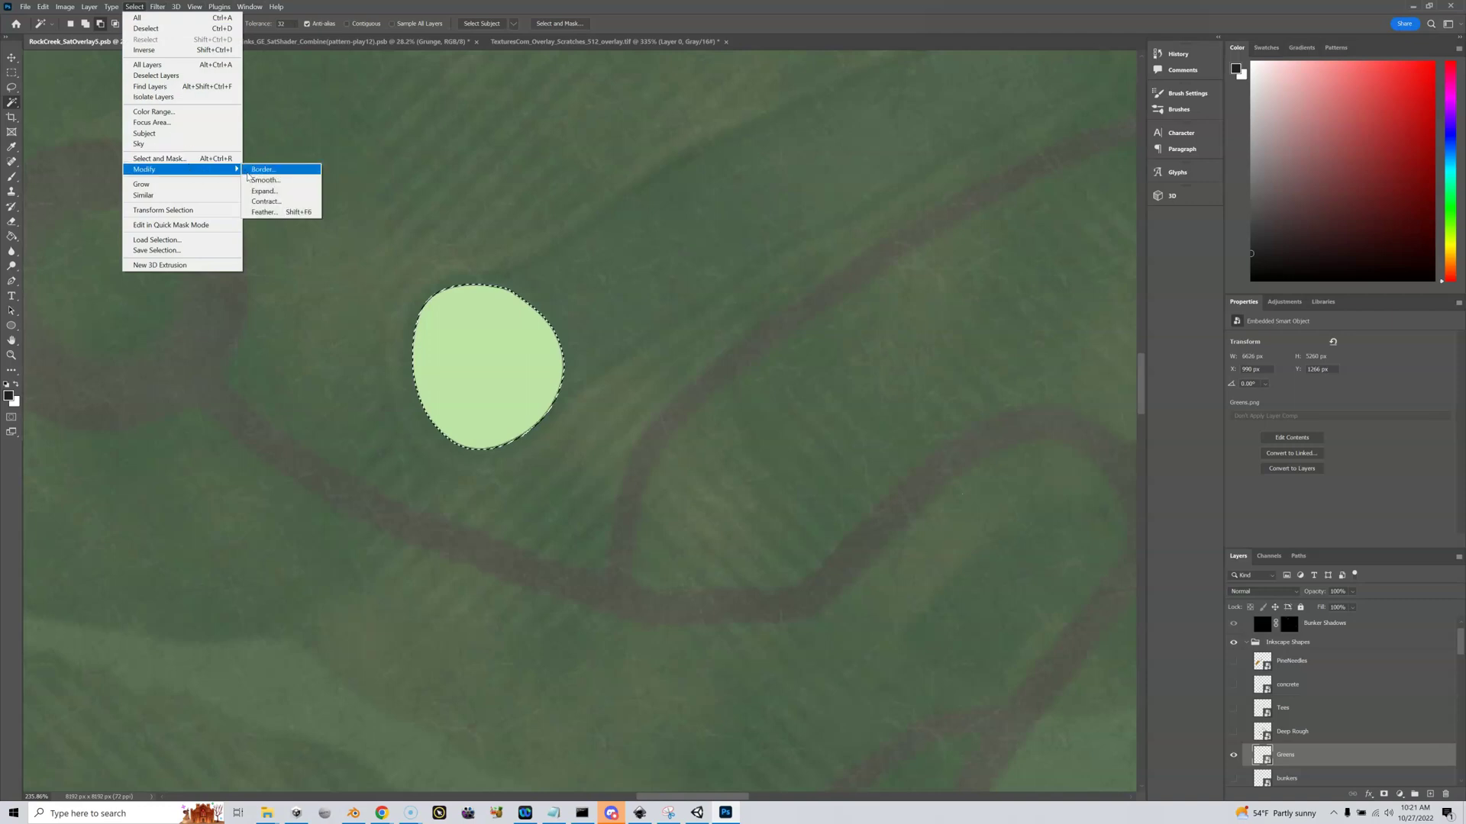
click(262, 192)
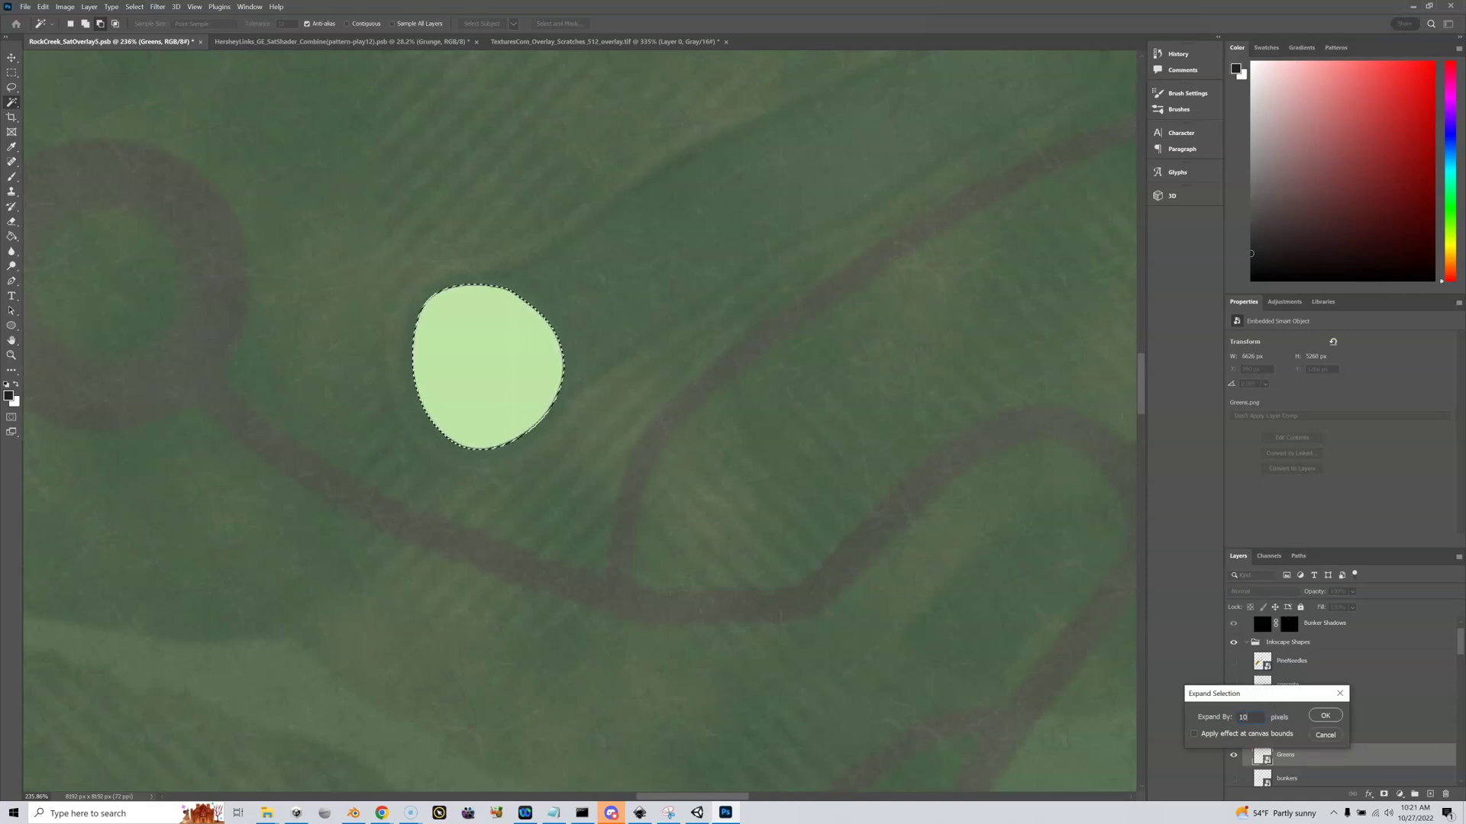
click(1325, 715)
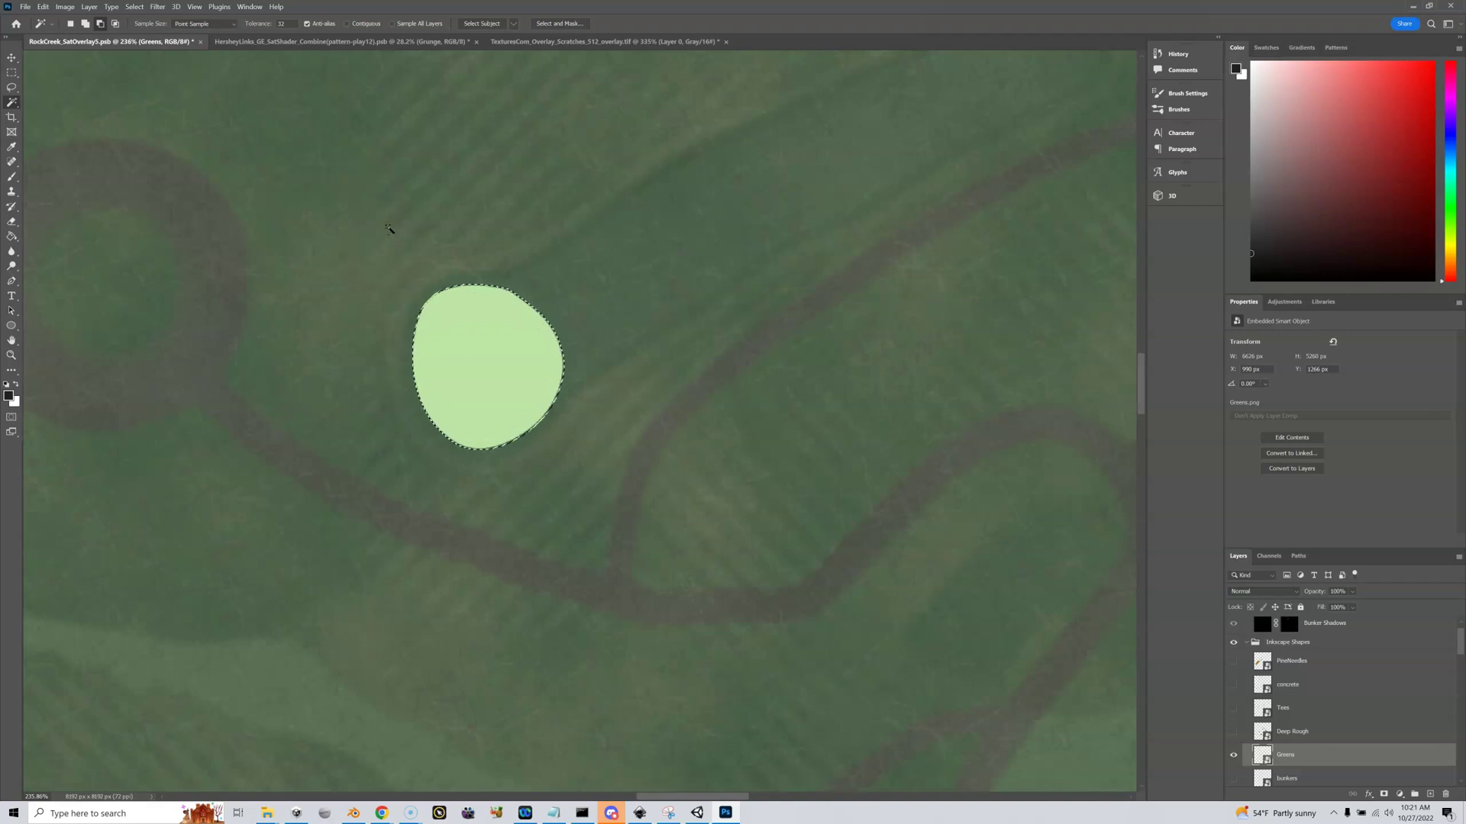
Step: Apply the Expand command to the selection on the Greens layer with a value of 10 pixels
click(134, 7)
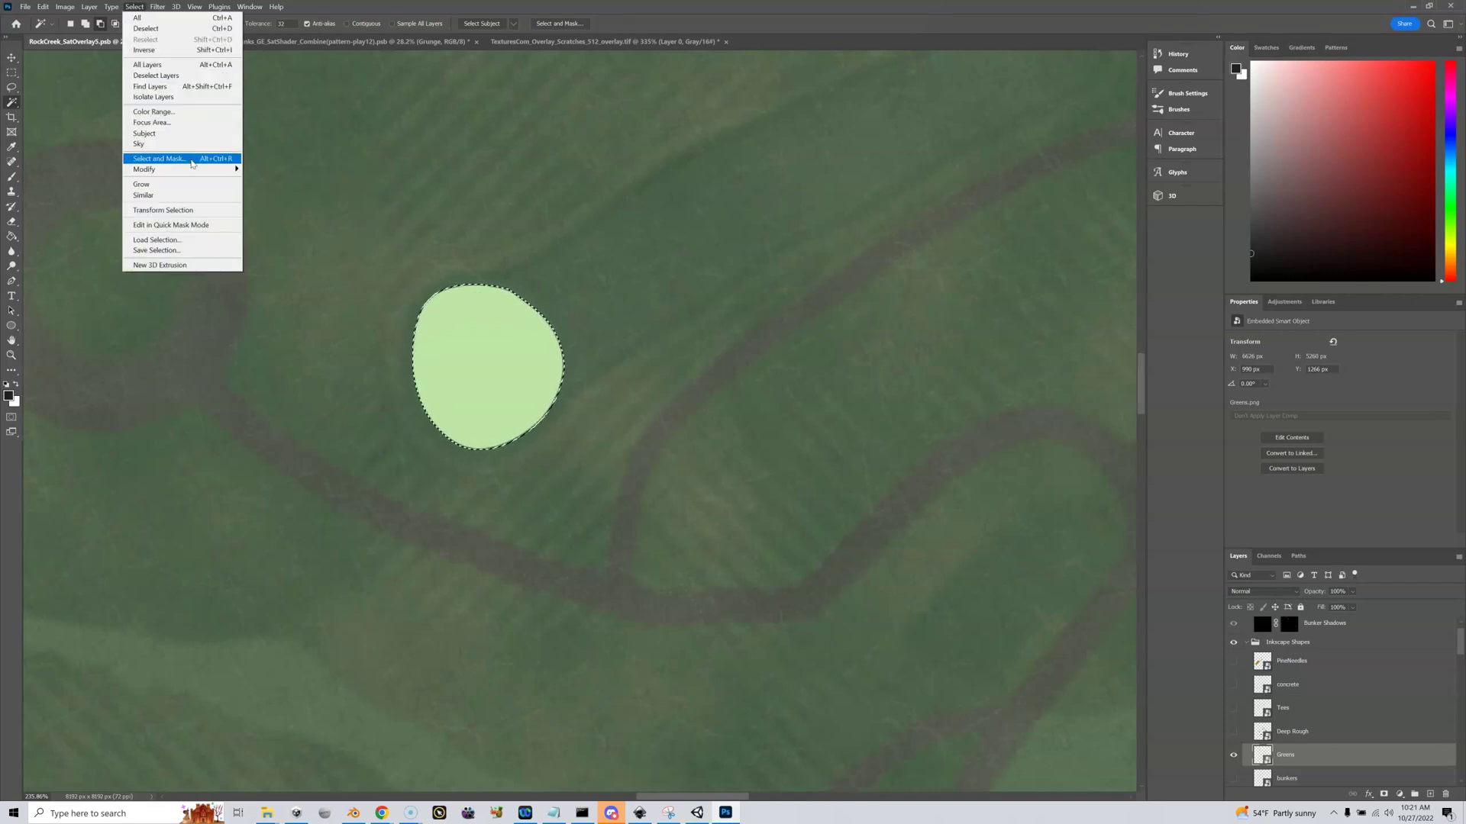
mouse_move(197, 177)
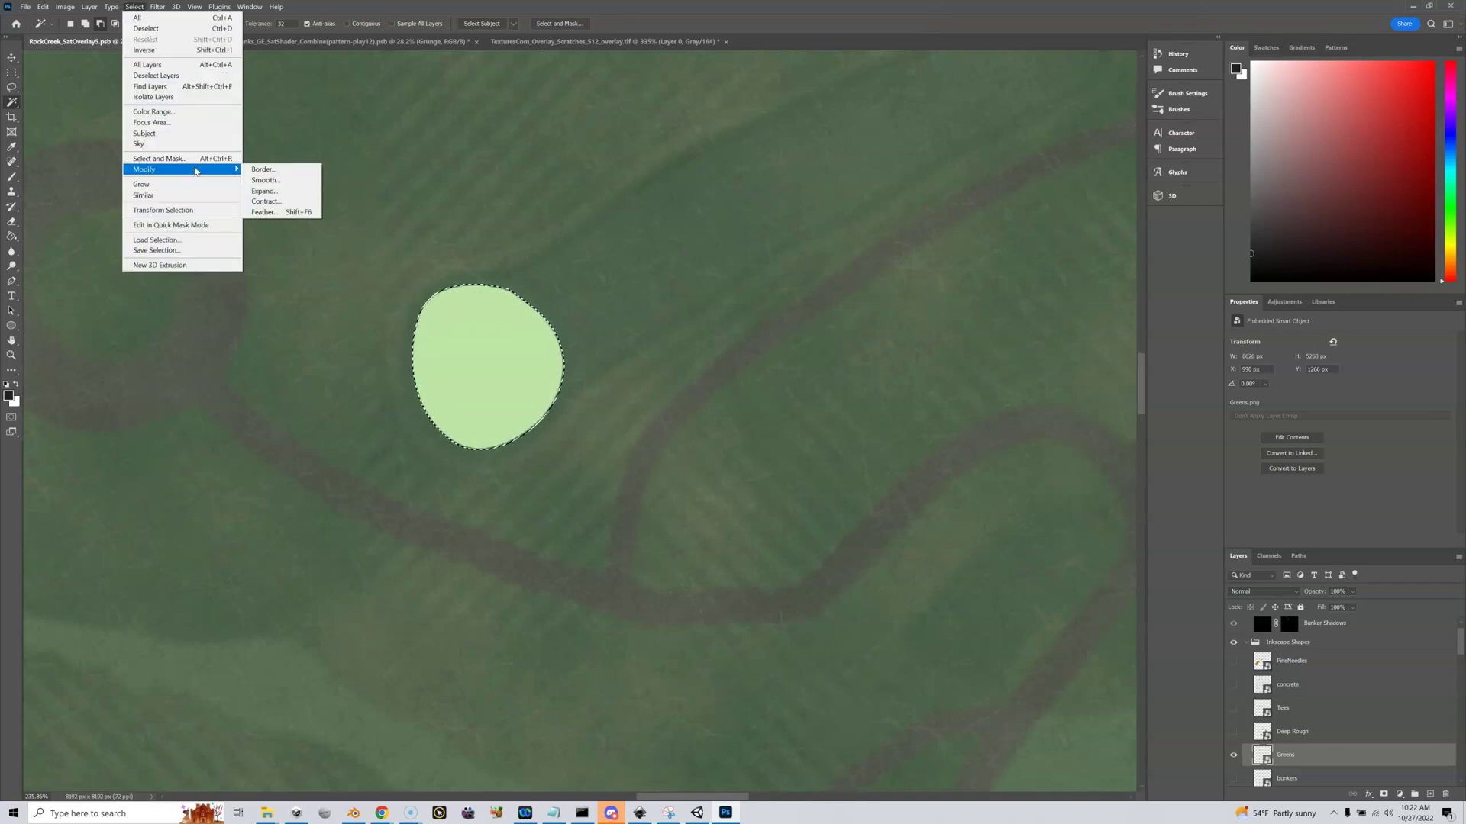
click(265, 191)
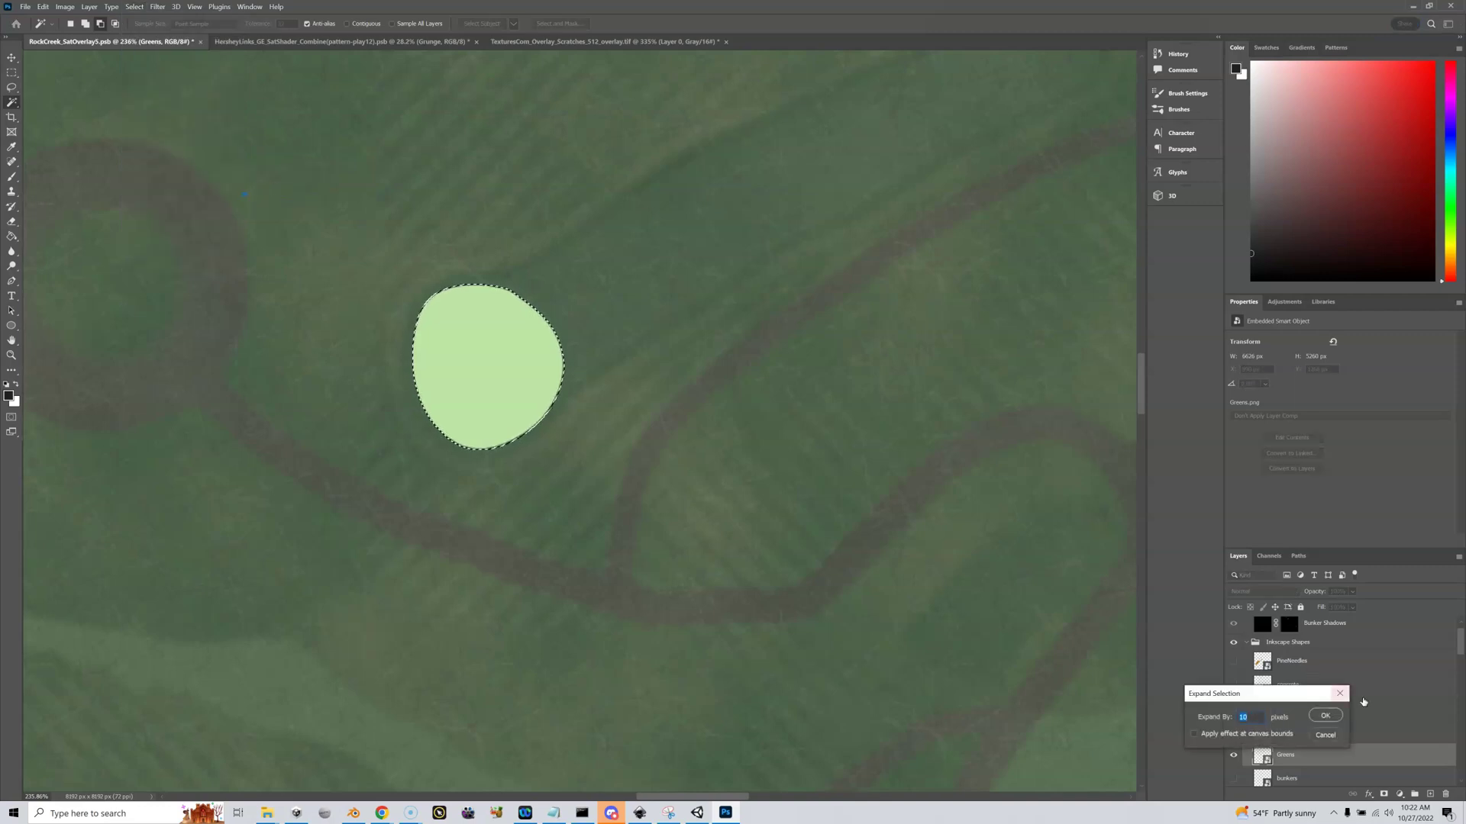
click(1325, 715)
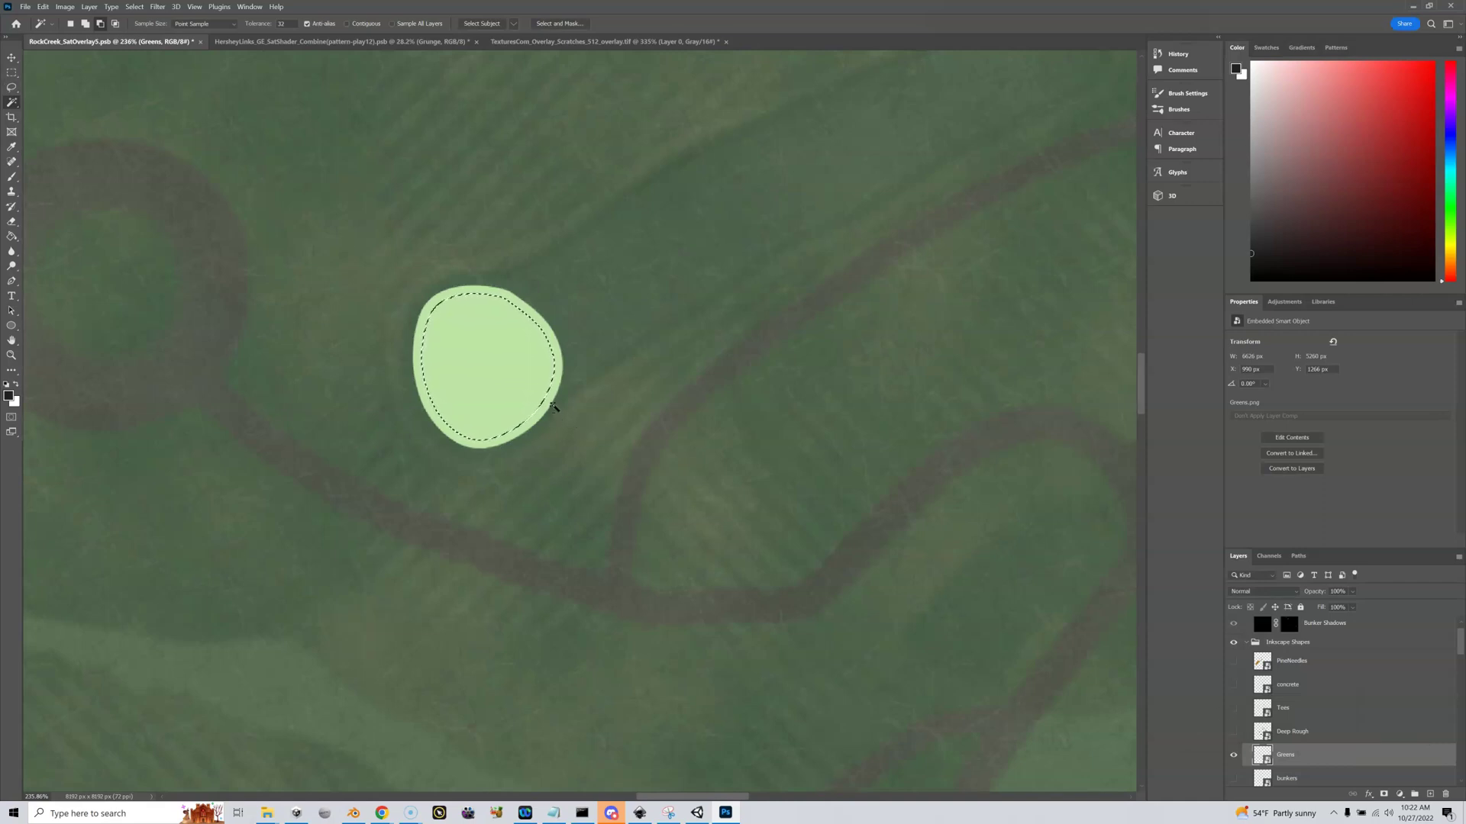
Step: Reselect the light green shape on the Greens layer with the Magic Wand and expand the selection by 10 pixels
key(ctrl+d)
click(483, 353)
click(135, 7)
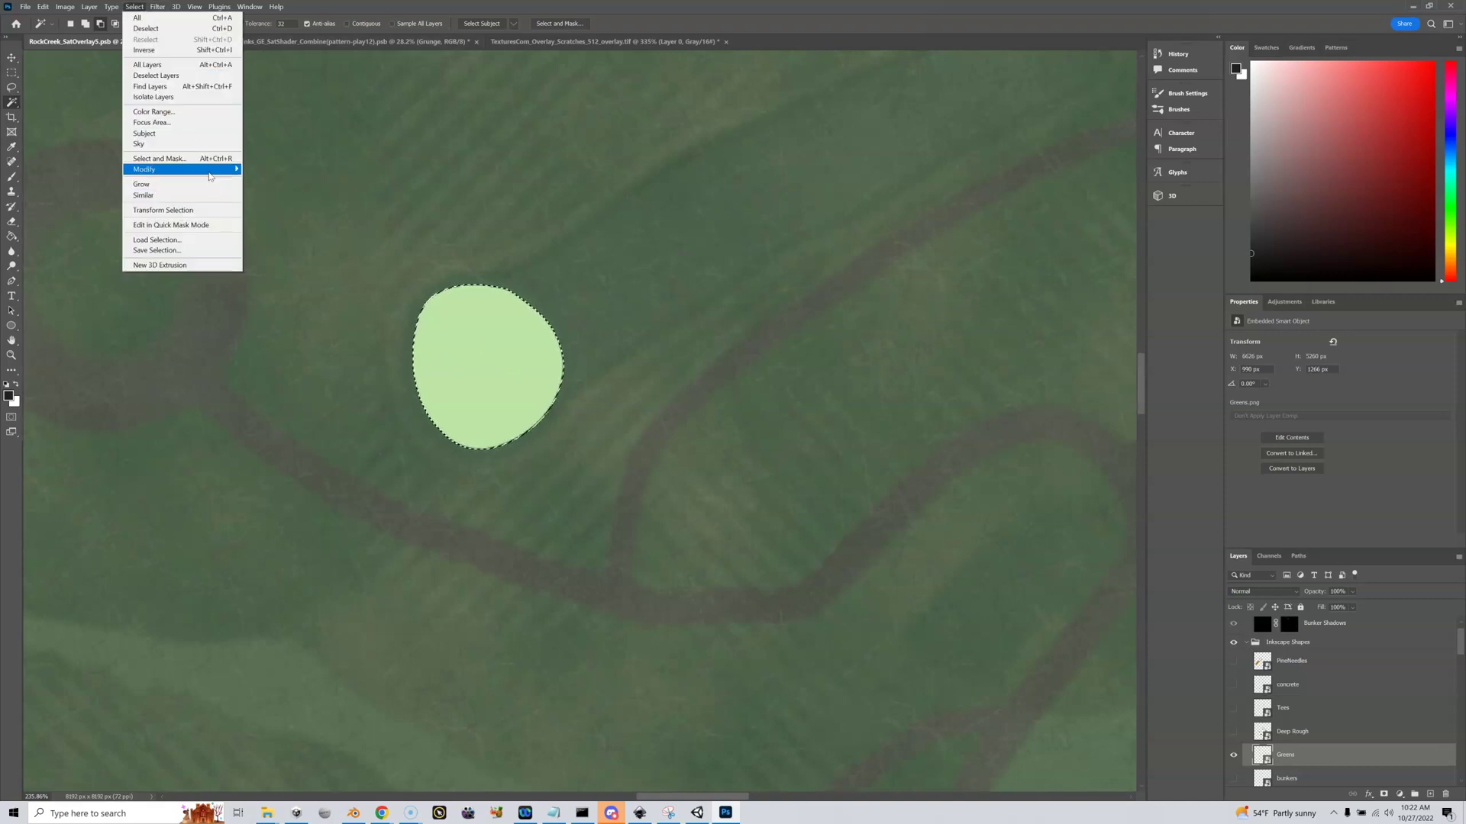
mouse_move(221, 169)
click(264, 191)
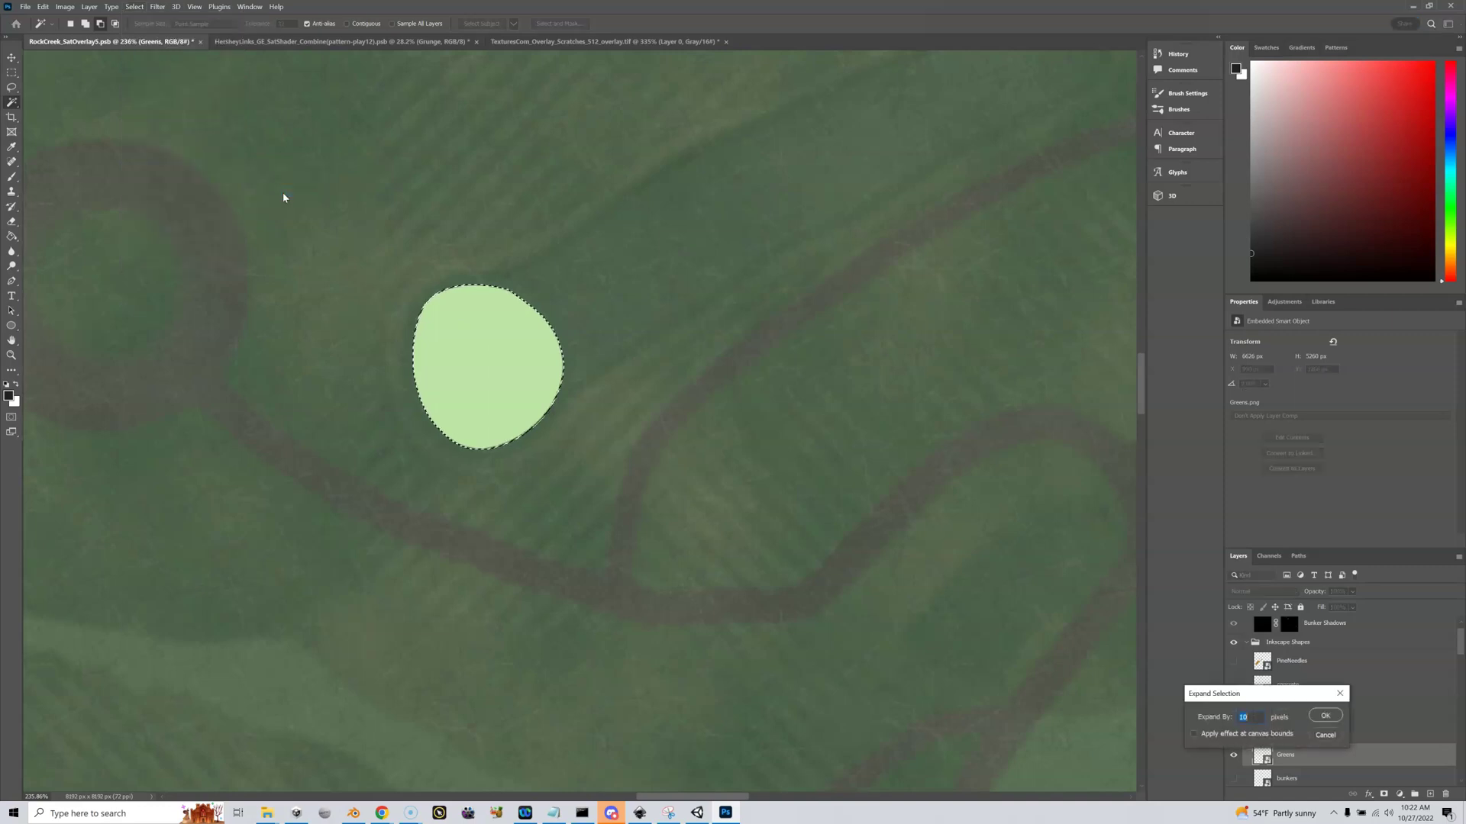
click(1340, 719)
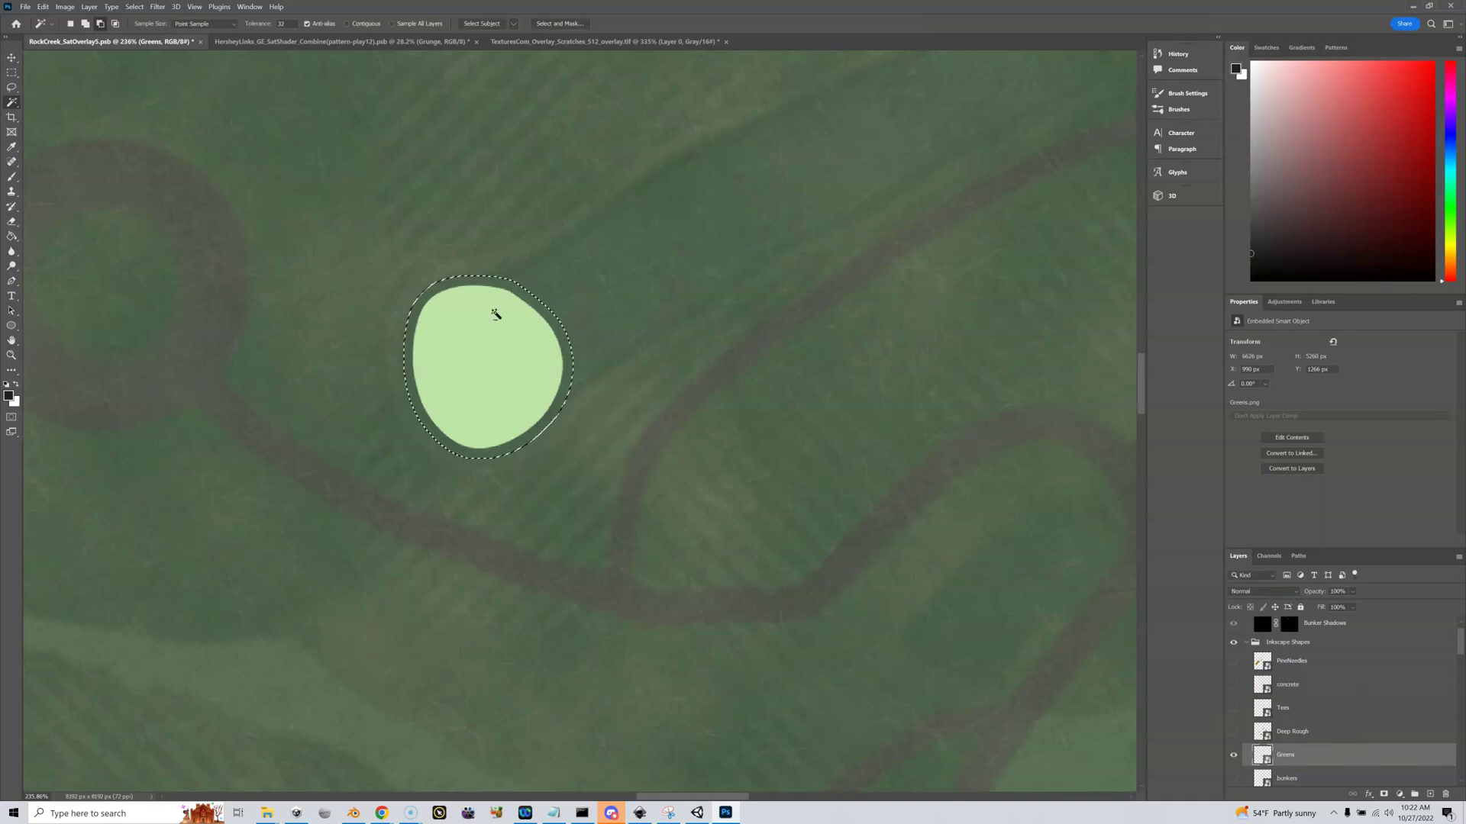
Step: Feather the expanded green selection with a radius of 5 pixels
click(134, 7)
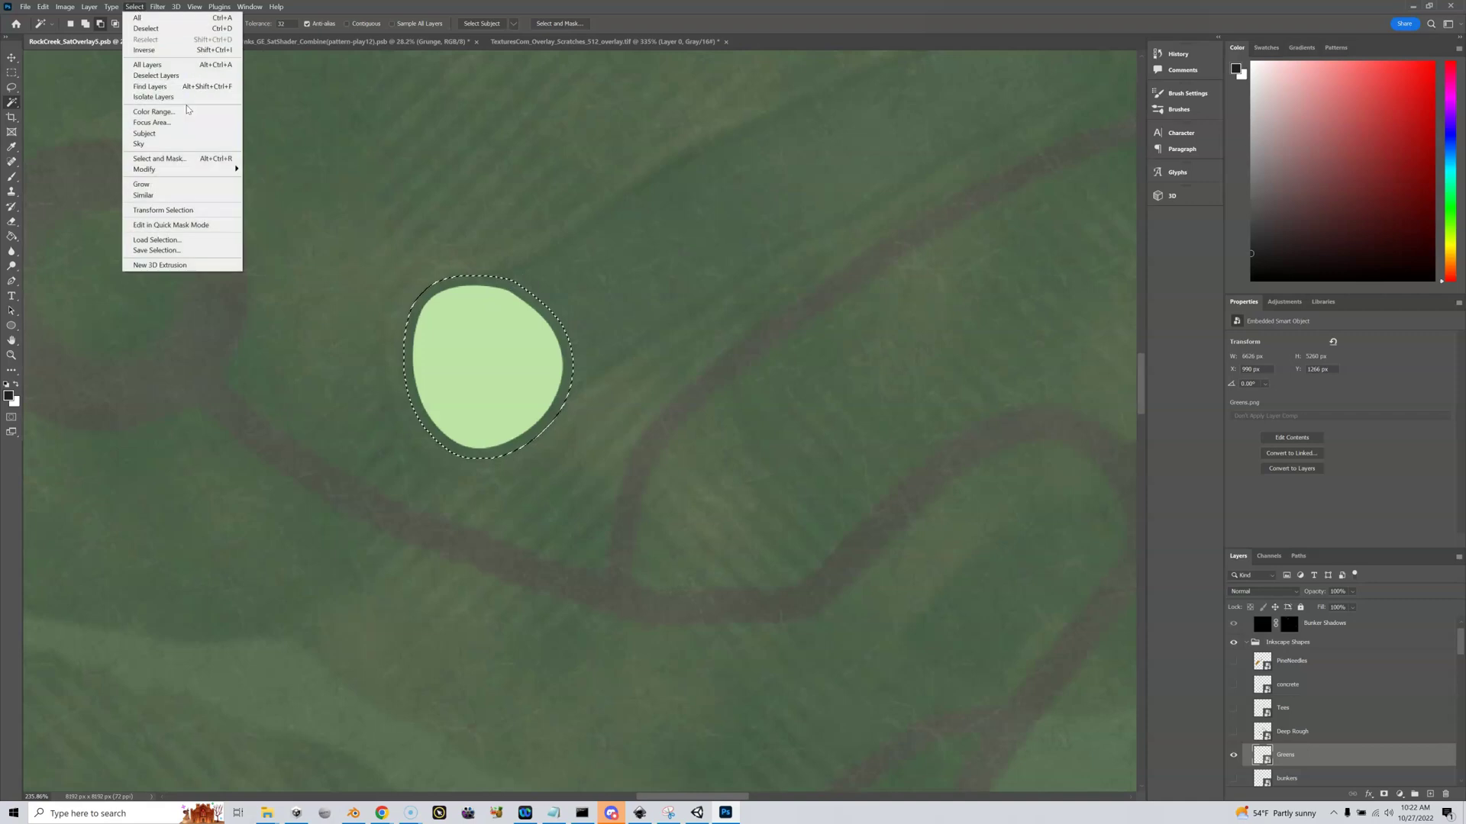
mouse_move(210, 171)
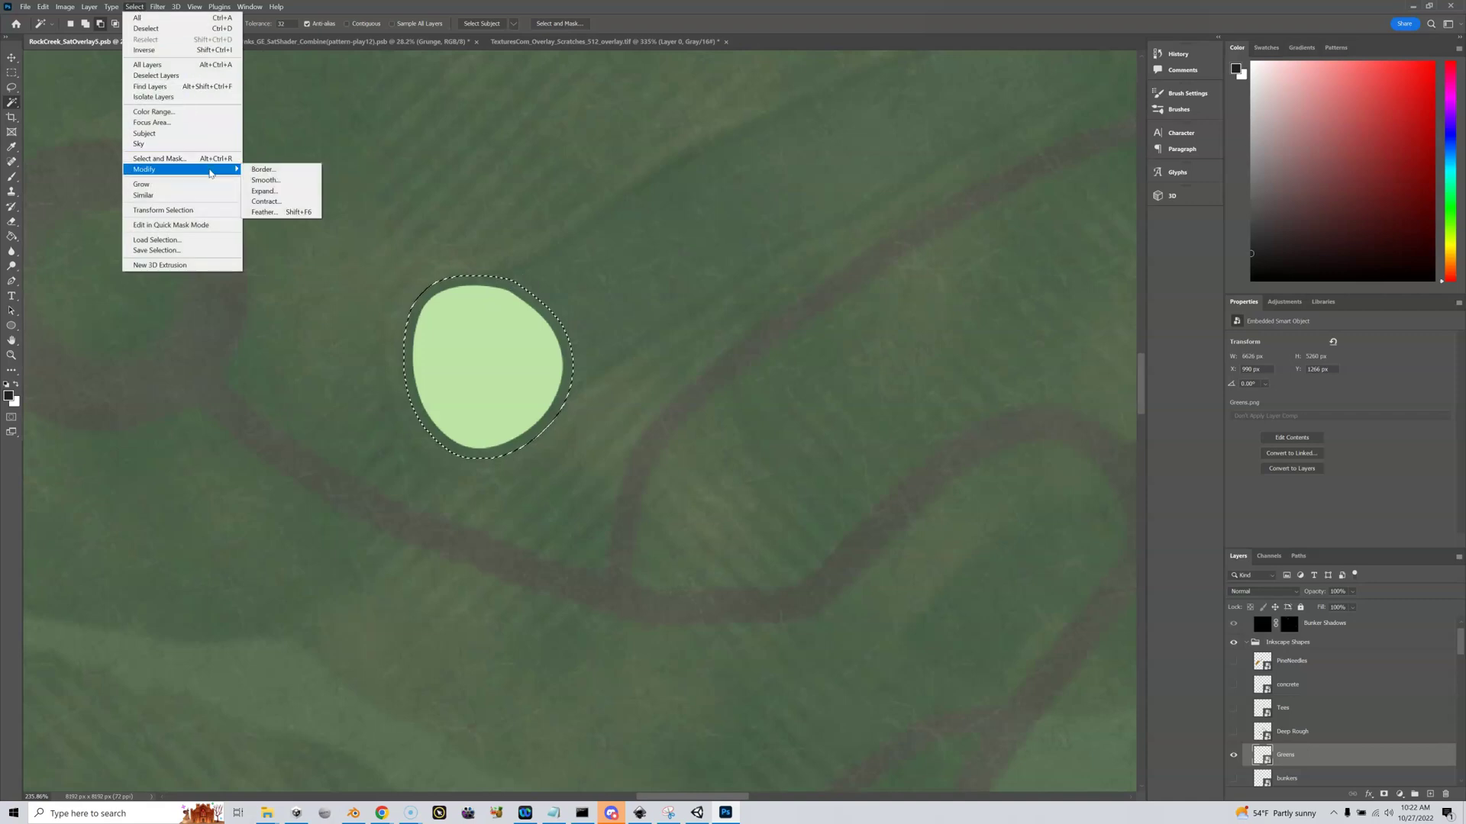
click(275, 212)
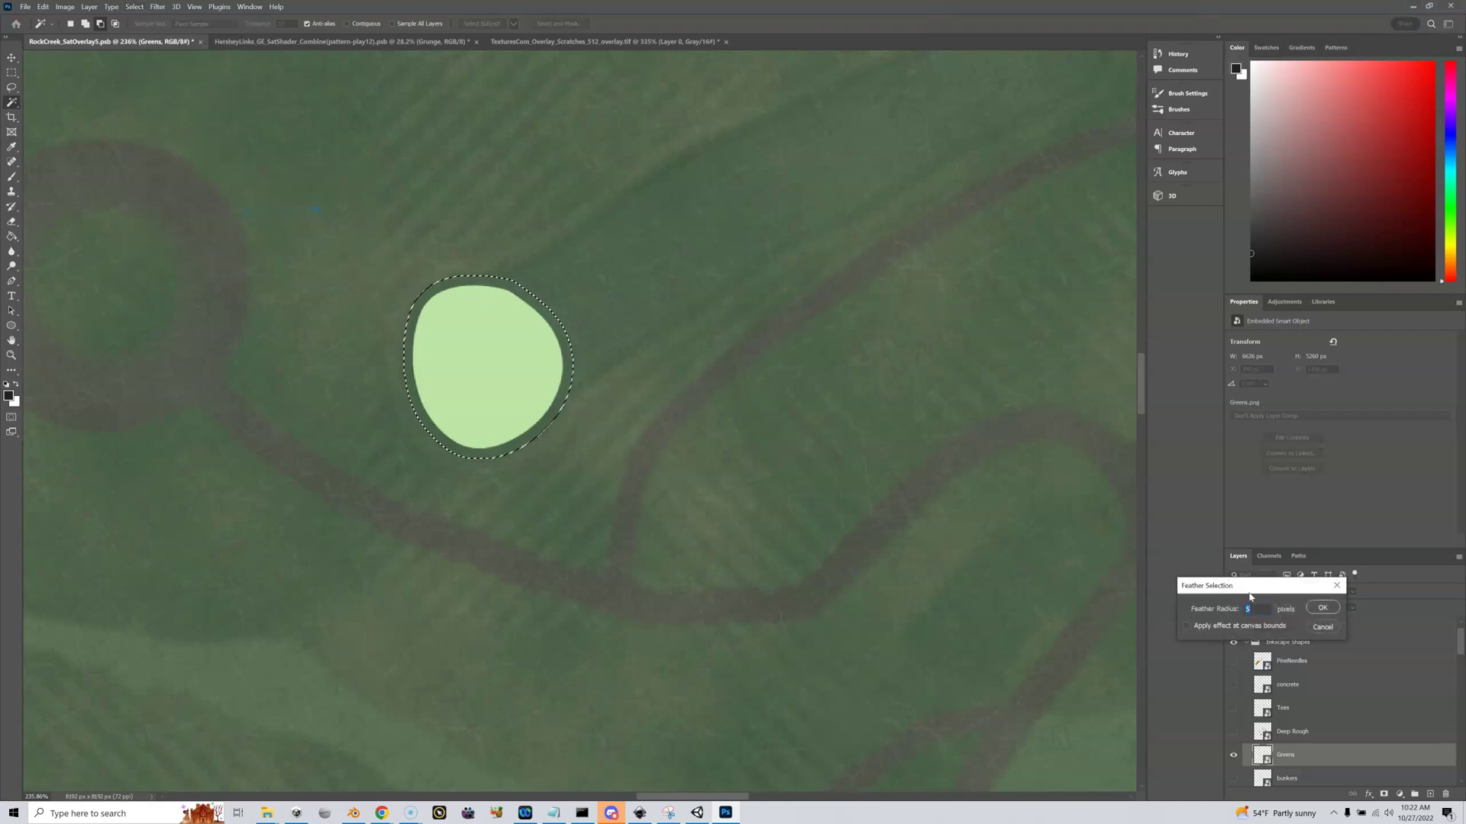
click(1320, 608)
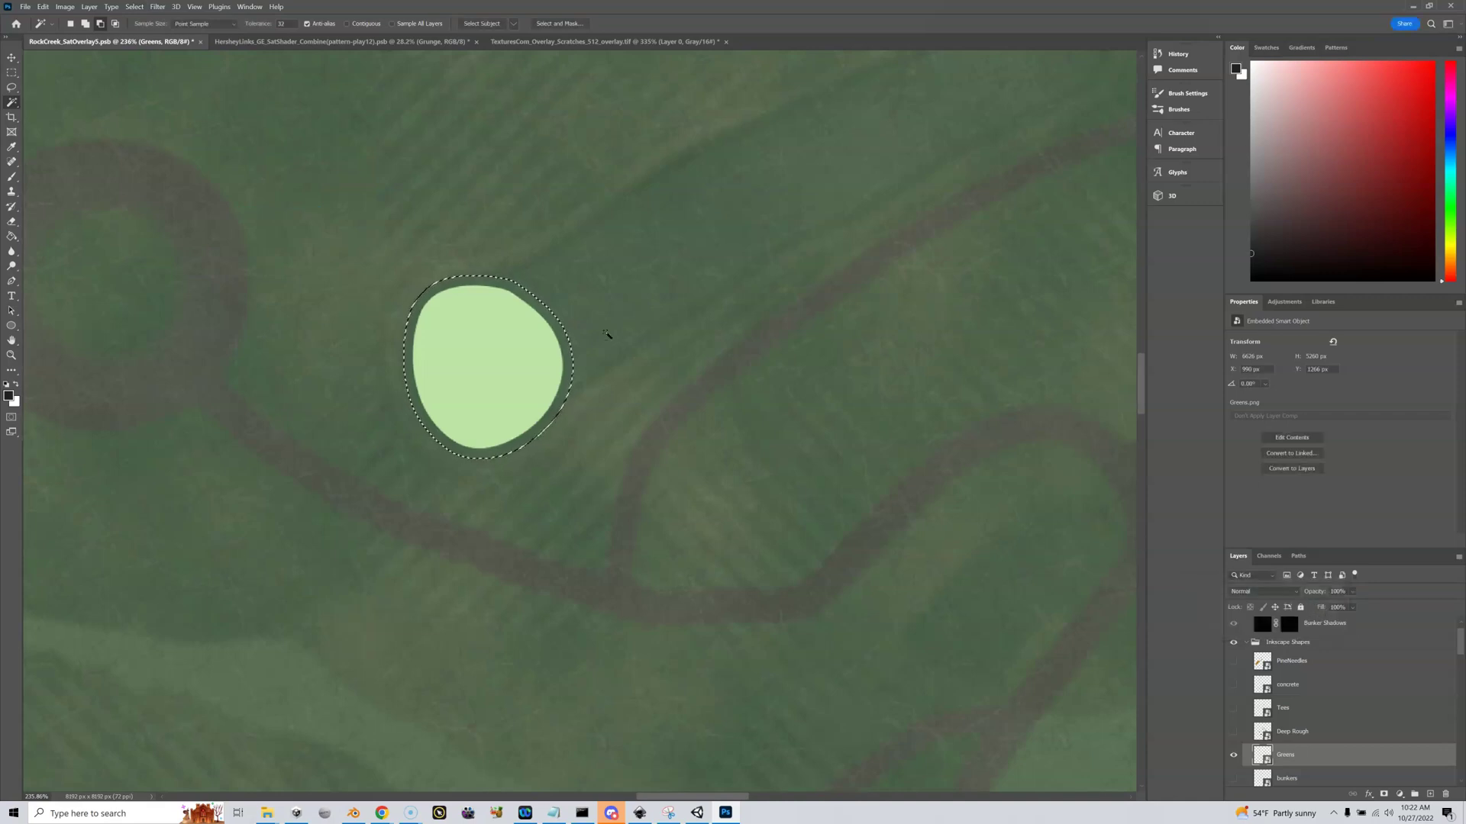
Step: Make DemoGrungeWhiteRotated in the Mow Lines group the active layer while keeping the green's selection
scroll(1342, 741, down, 10)
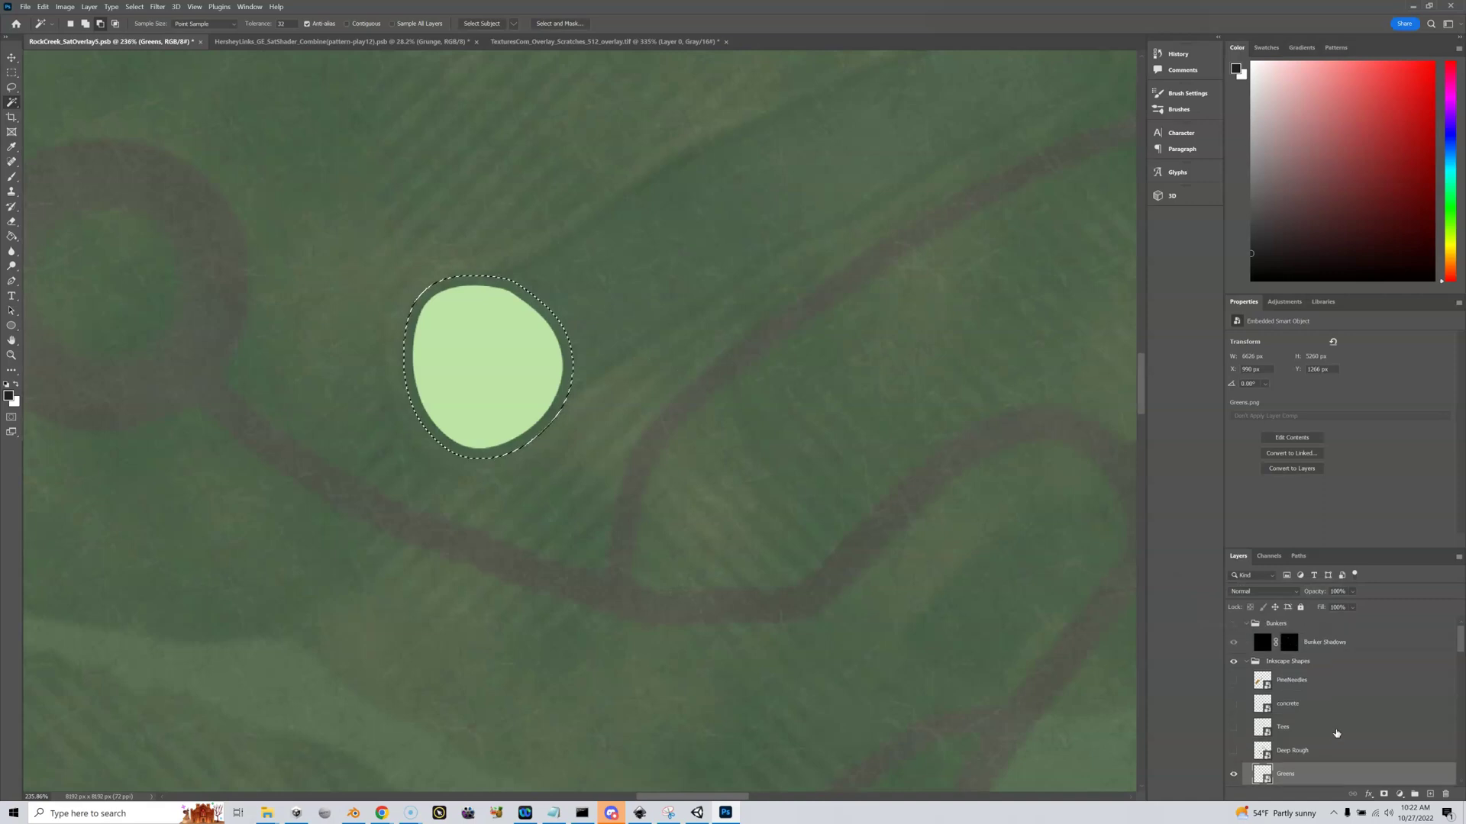
scroll(1336, 733, down, 3)
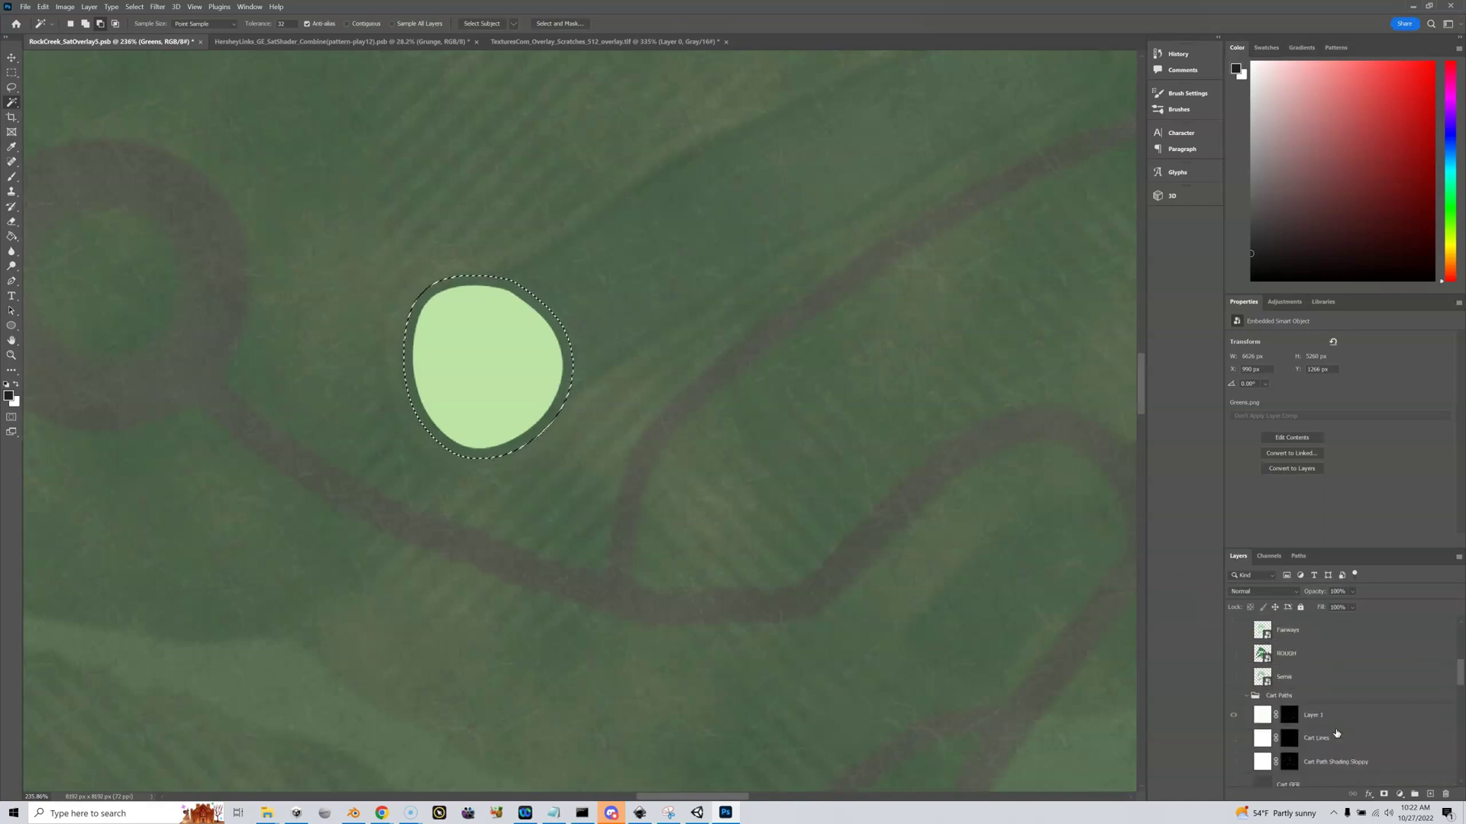
scroll(1336, 733, down, 4)
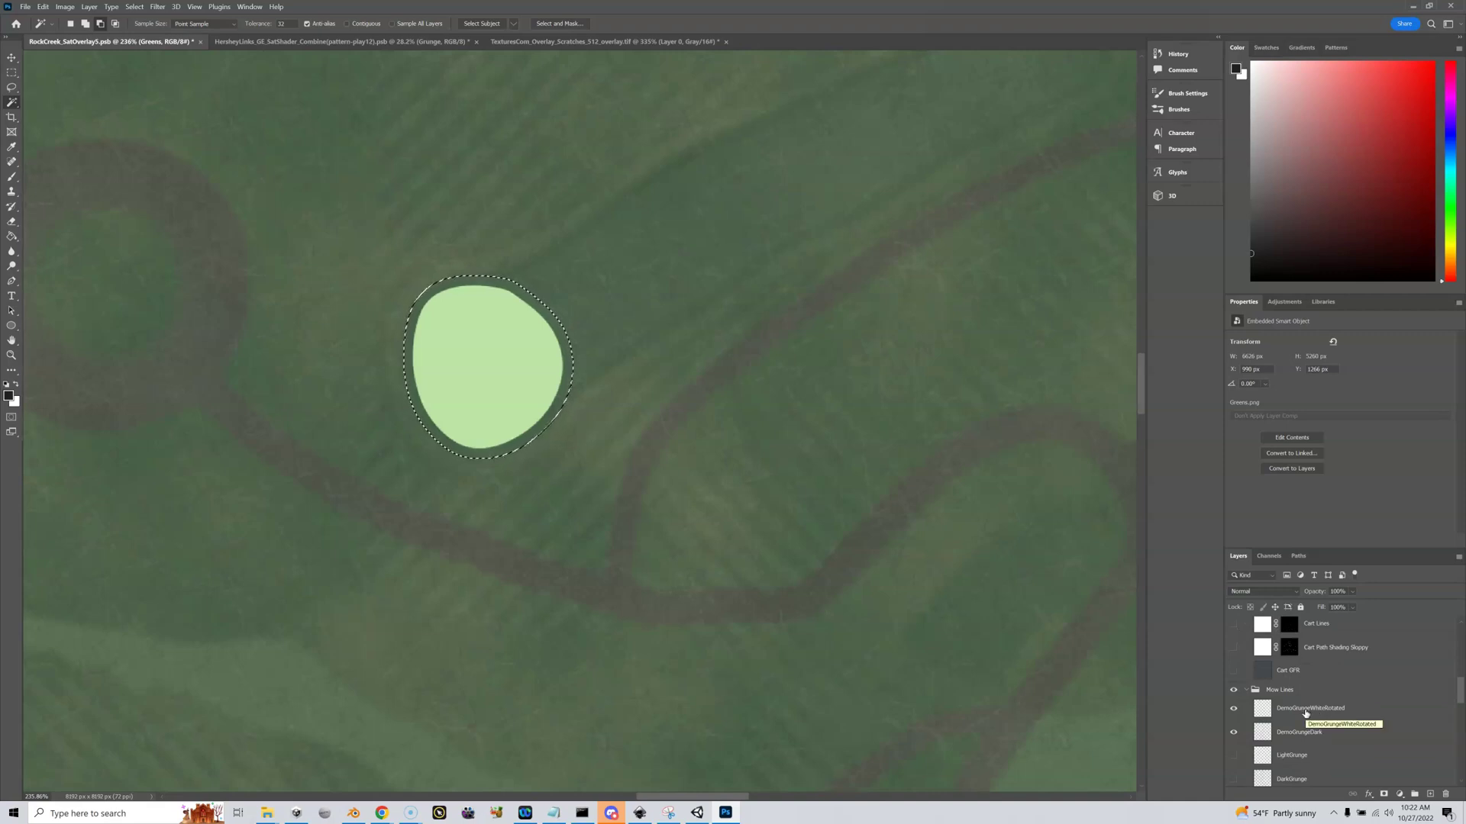
click(1305, 711)
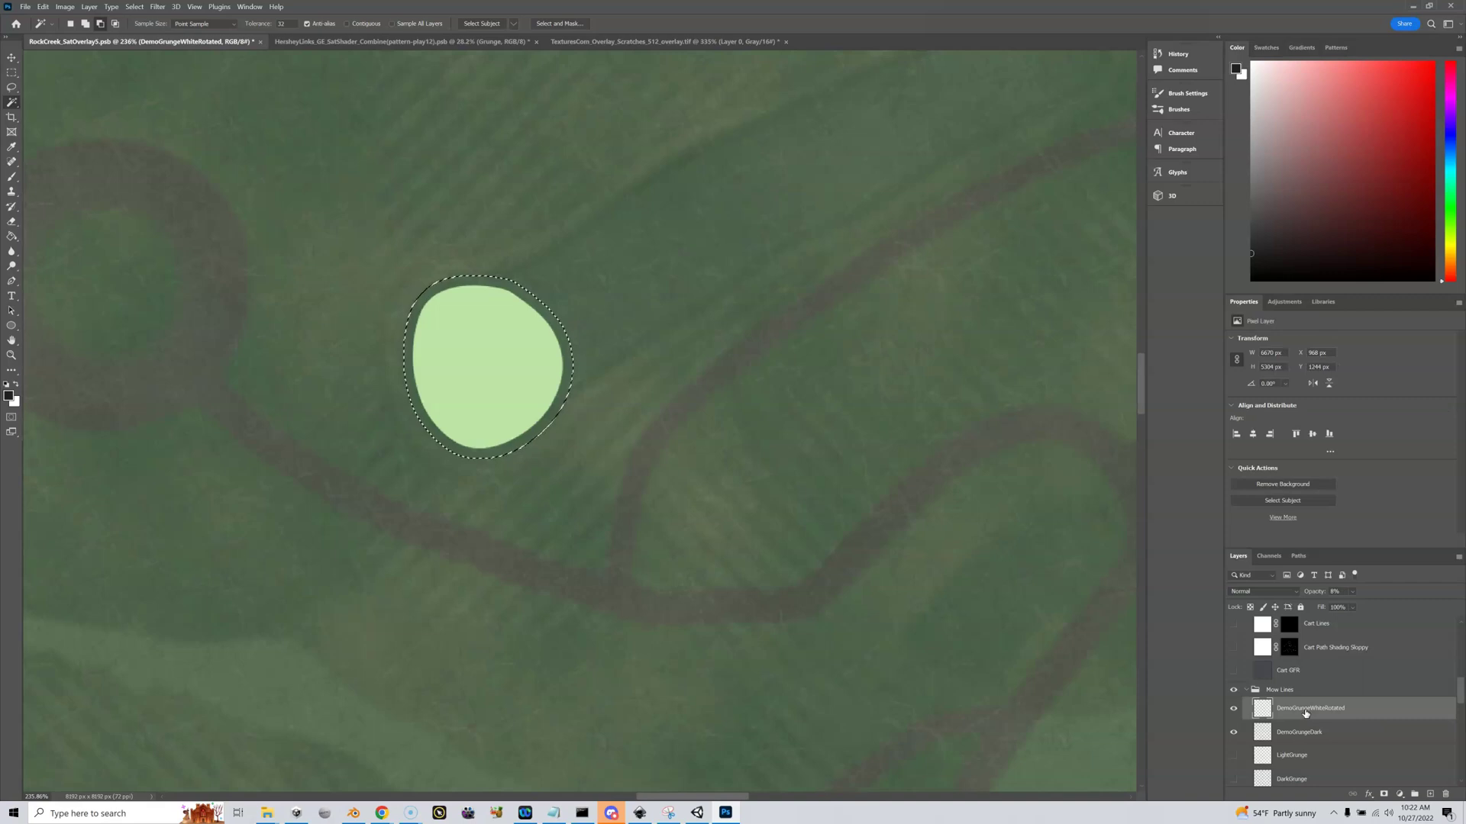
Step: Try a Reveal Selection layer mask on DemoGrungeWhiteRotated and undo it
click(89, 8)
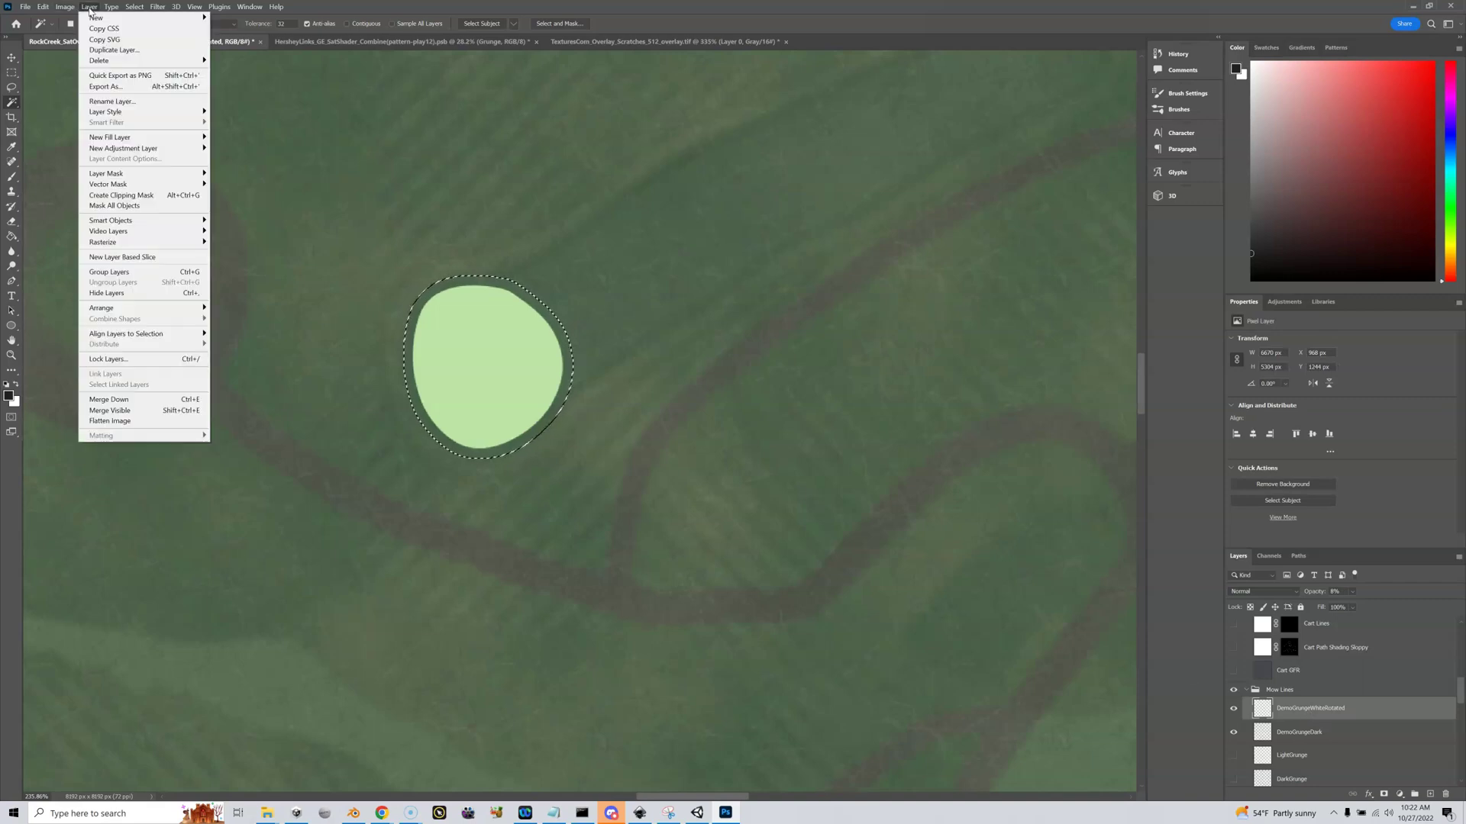
mouse_move(115, 174)
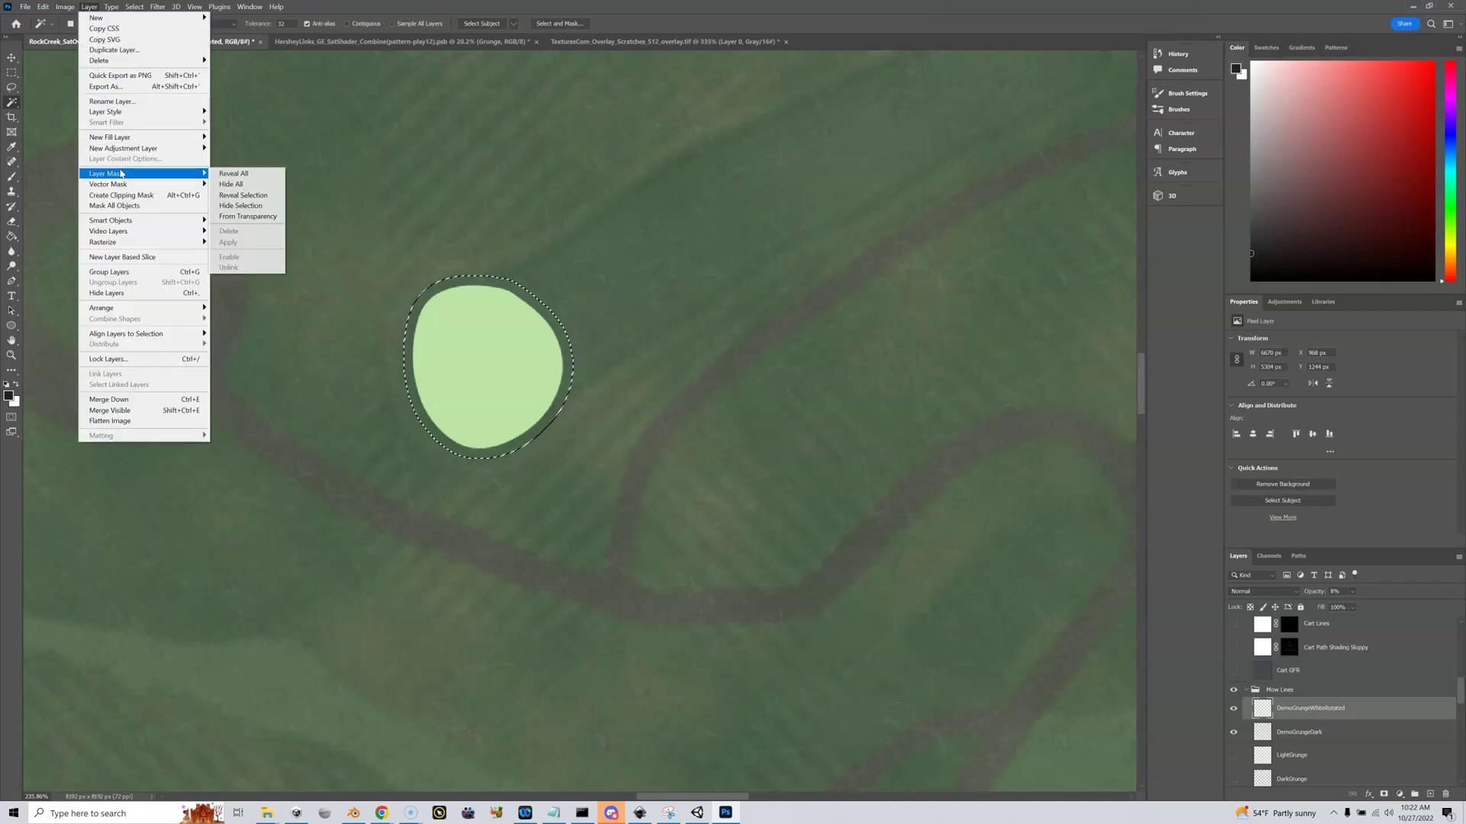
click(255, 198)
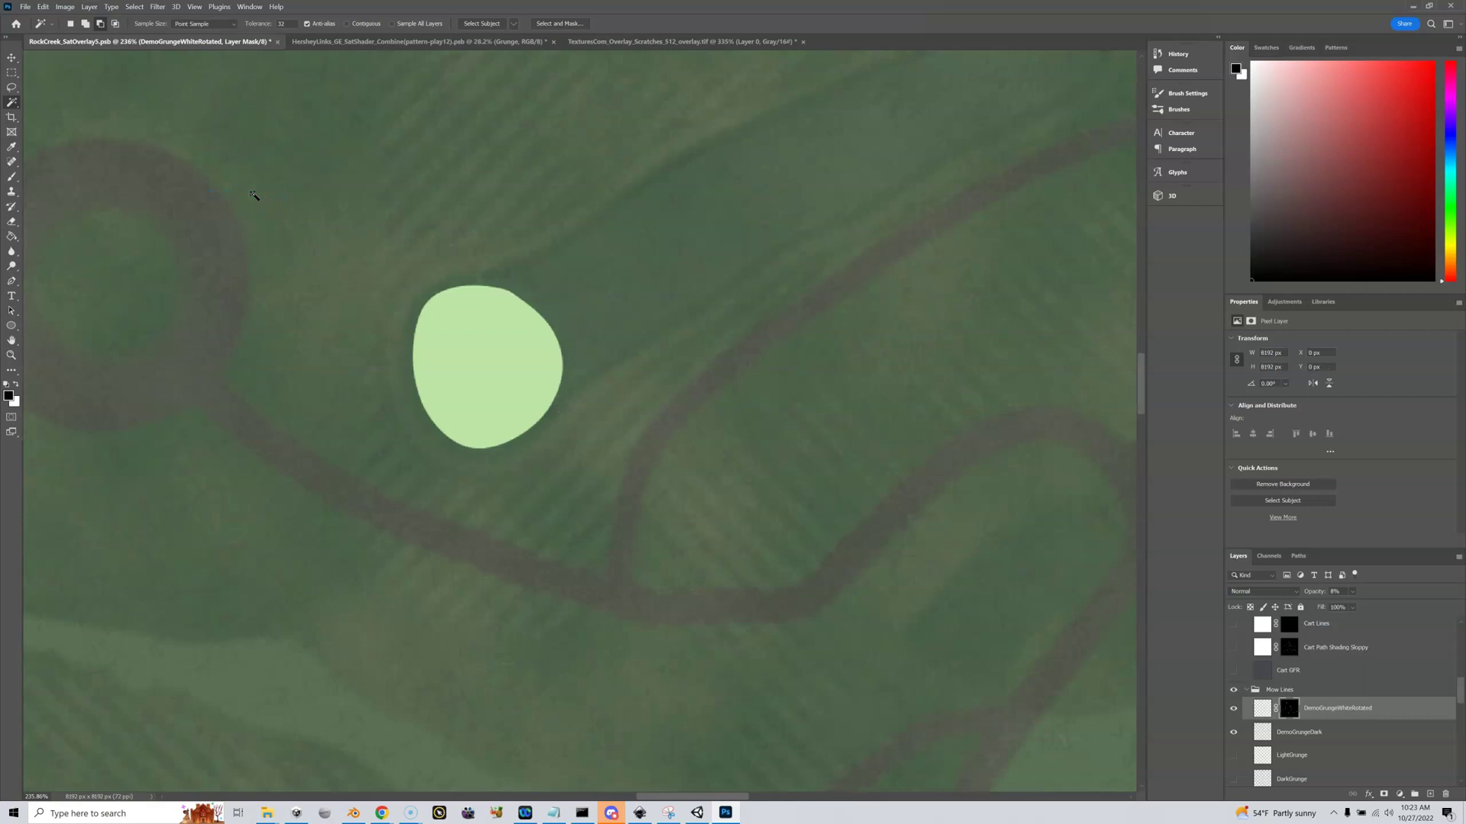
key(ctrl+z)
Step: Add a Hide Selection layer mask to DemoGrungeWhiteRotated so its grunge is removed around the green
click(90, 7)
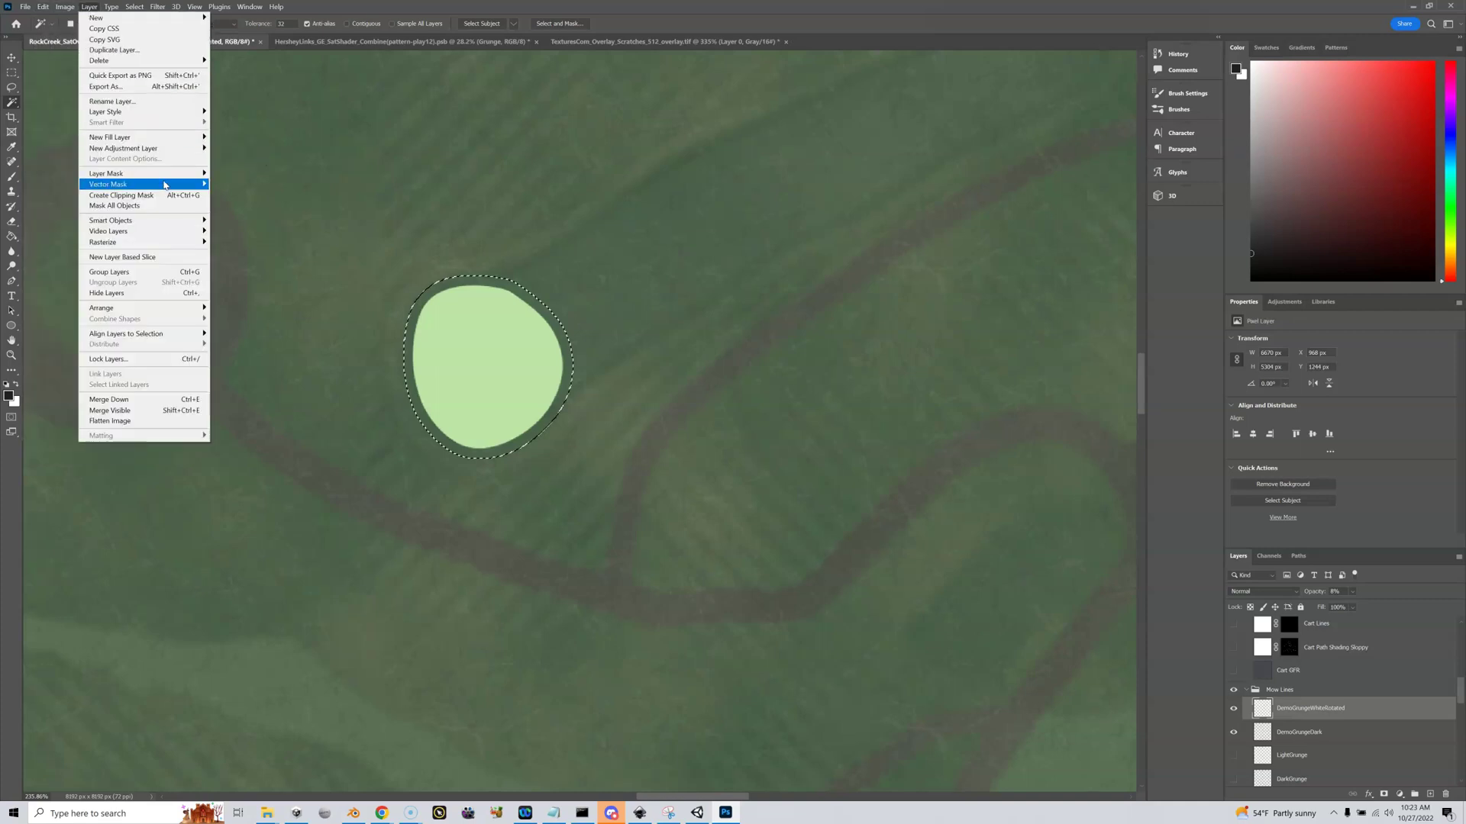
mouse_move(166, 175)
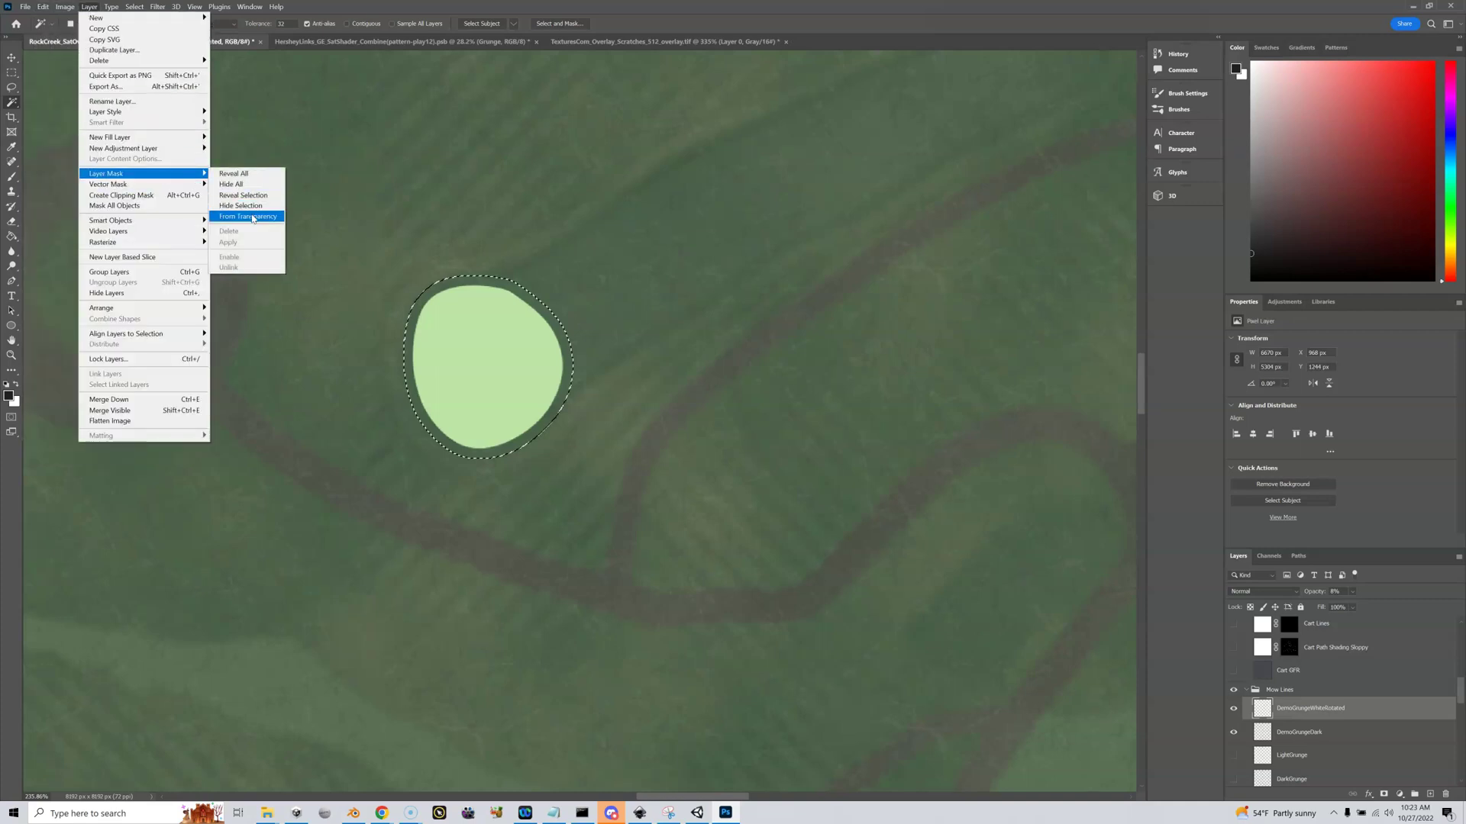
click(241, 206)
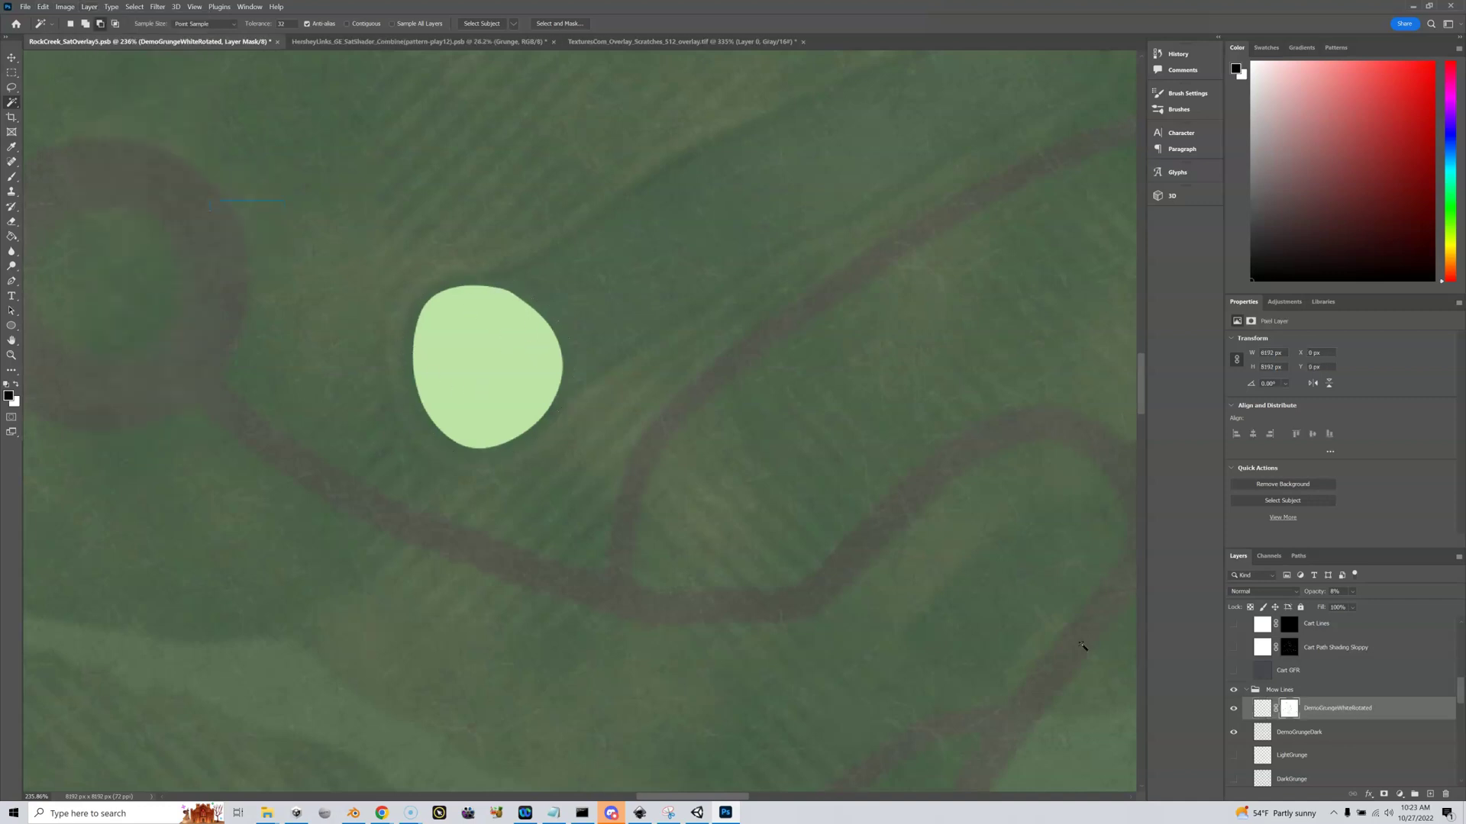
Step: Return to the Greens layer and select the light green shape again with the Magic Wand
click(1285, 739)
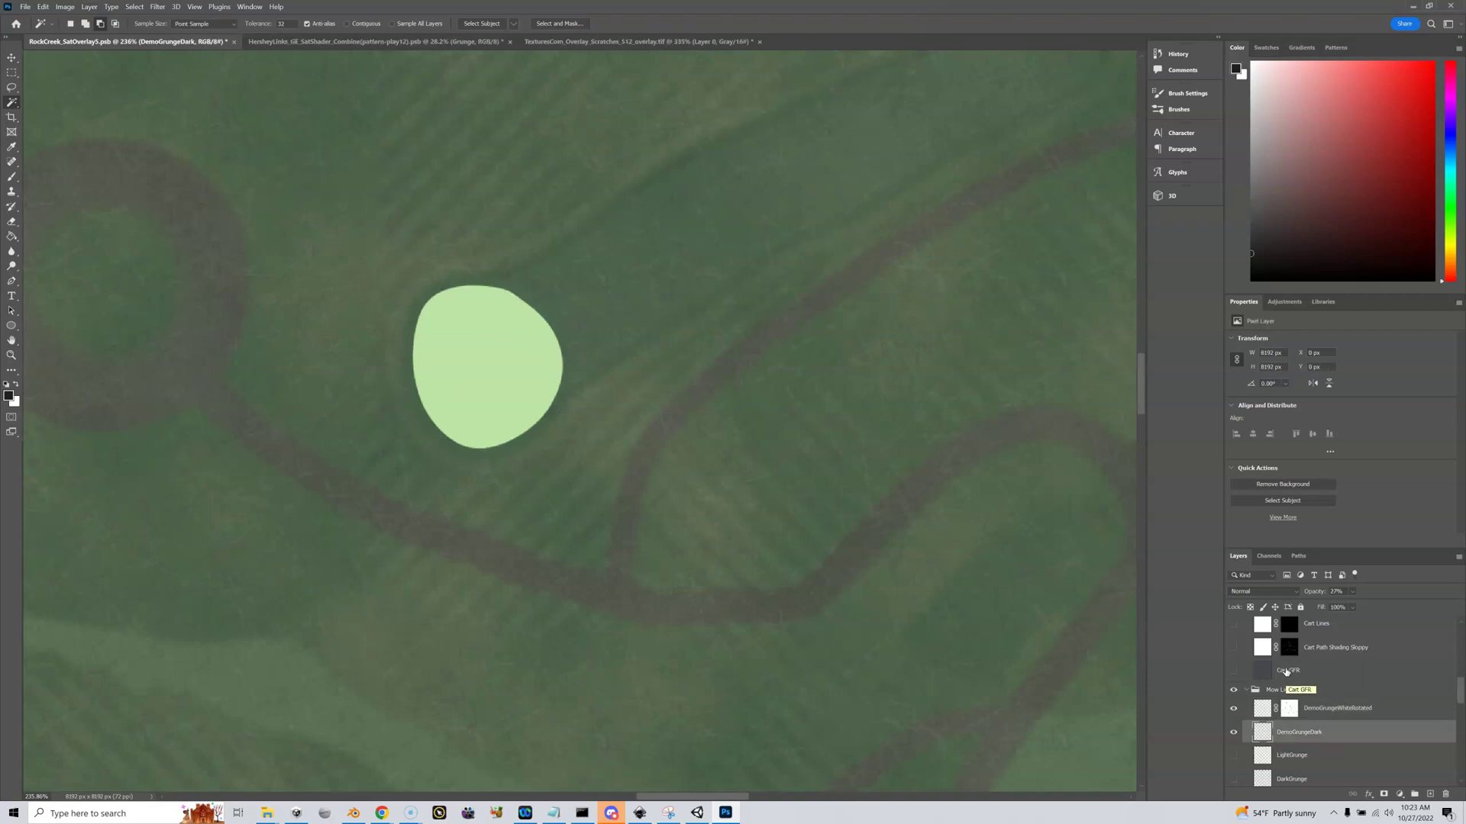
scroll(1285, 672, up, 2)
scroll(1286, 671, up, 4)
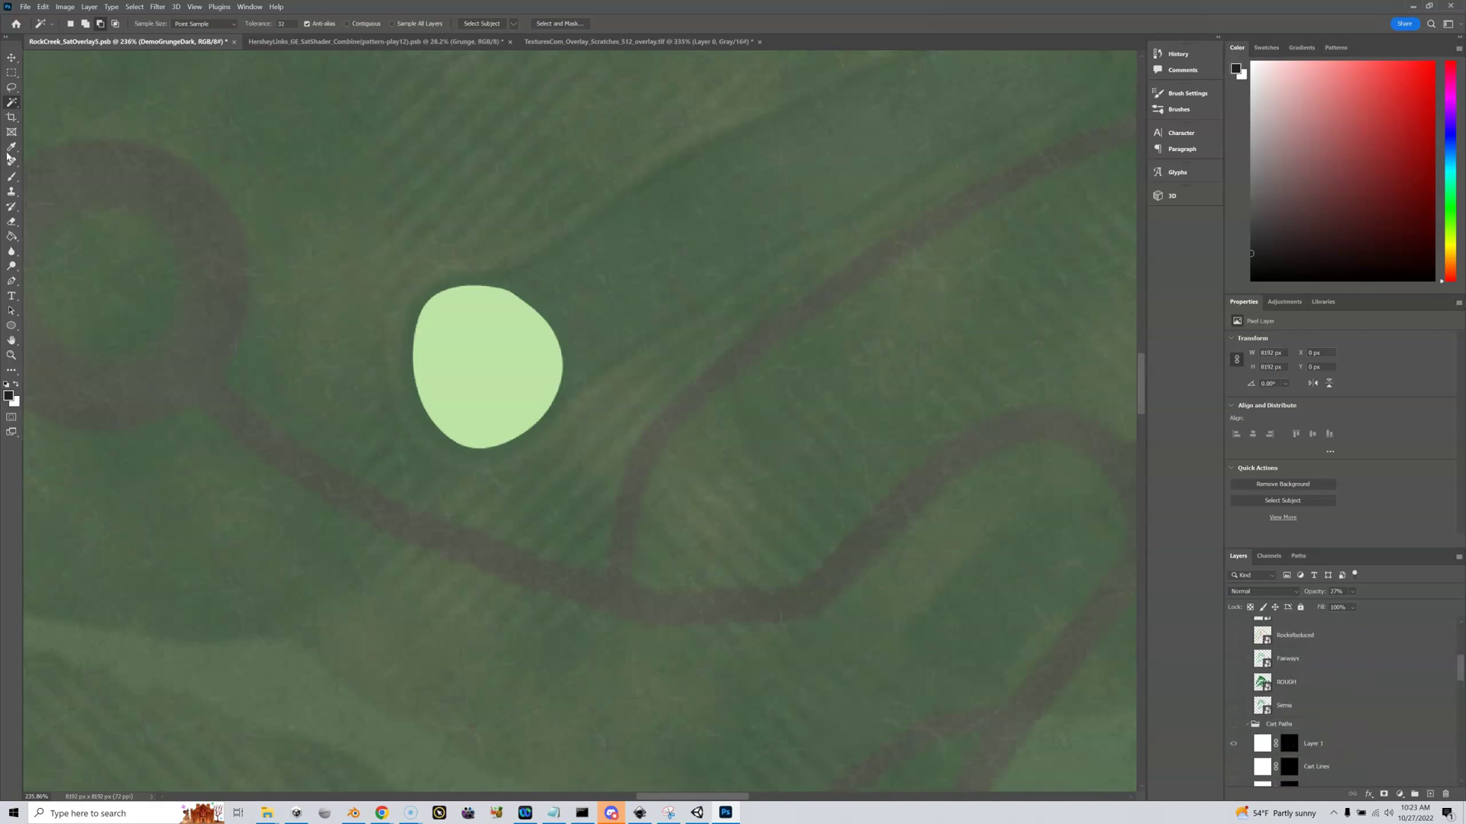
scroll(1370, 721, up, 2)
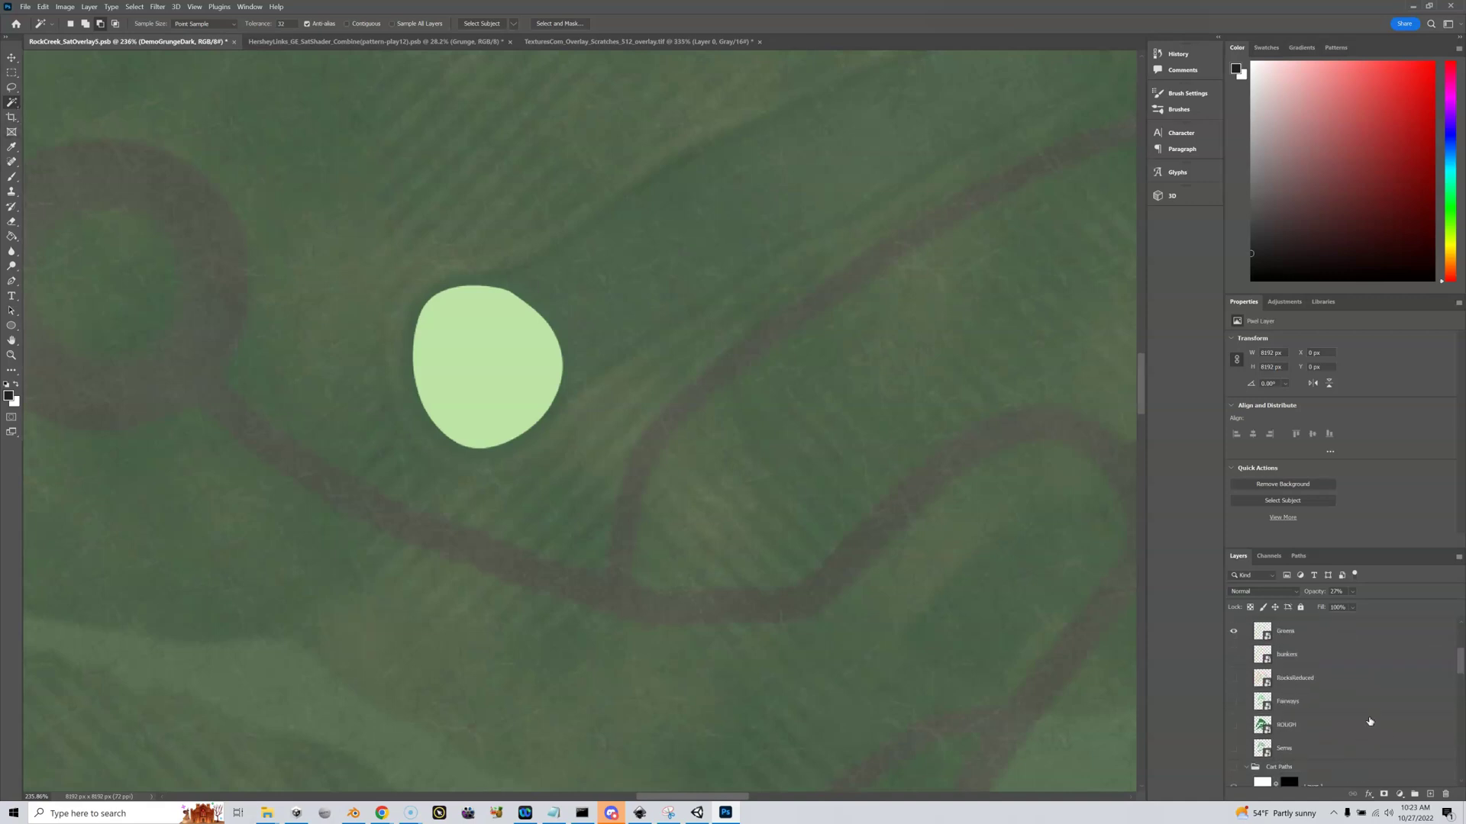
click(1306, 631)
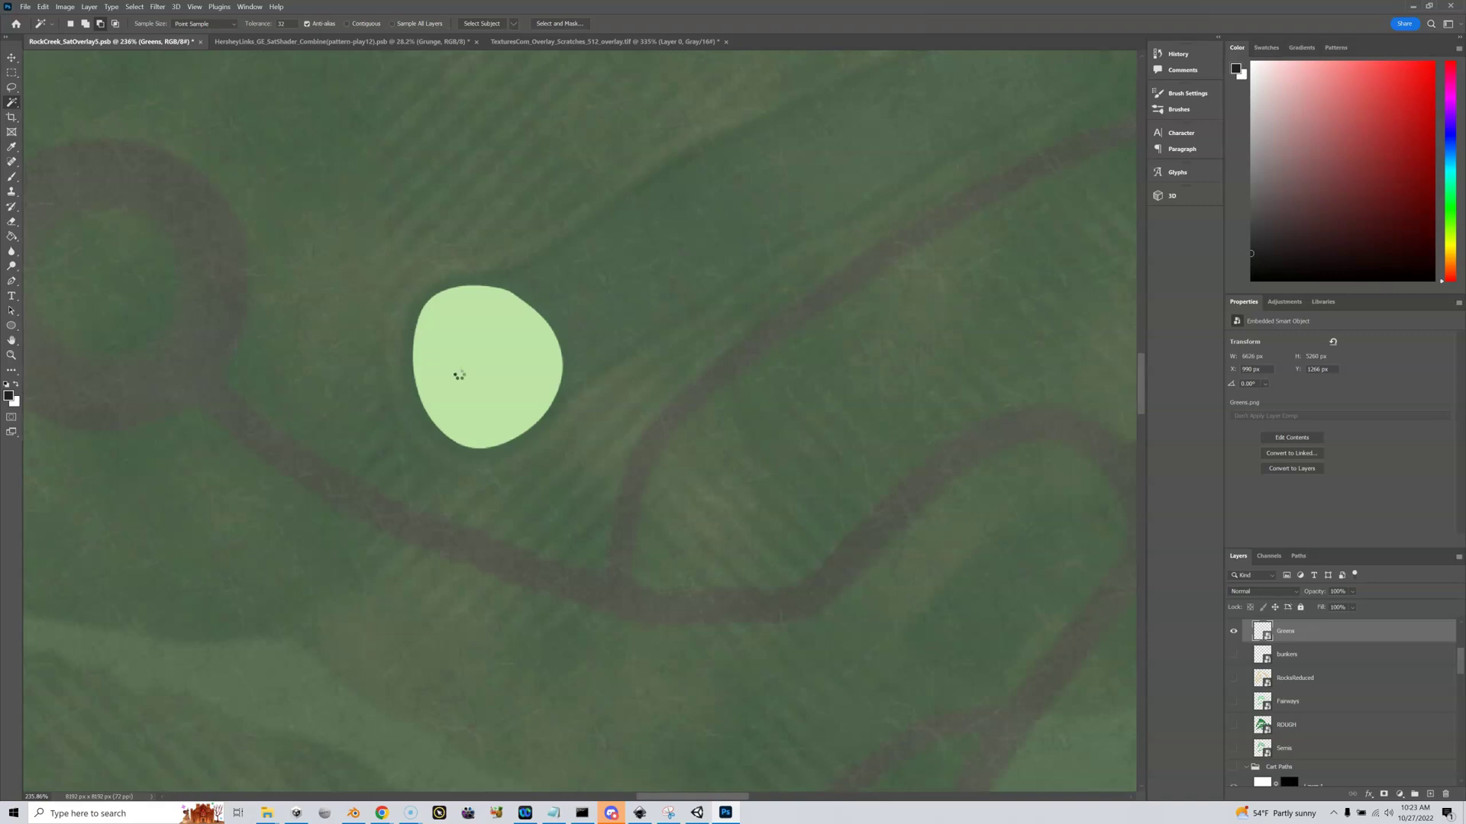
click(465, 375)
Step: Expand the green's selection by 15 pixels
click(134, 7)
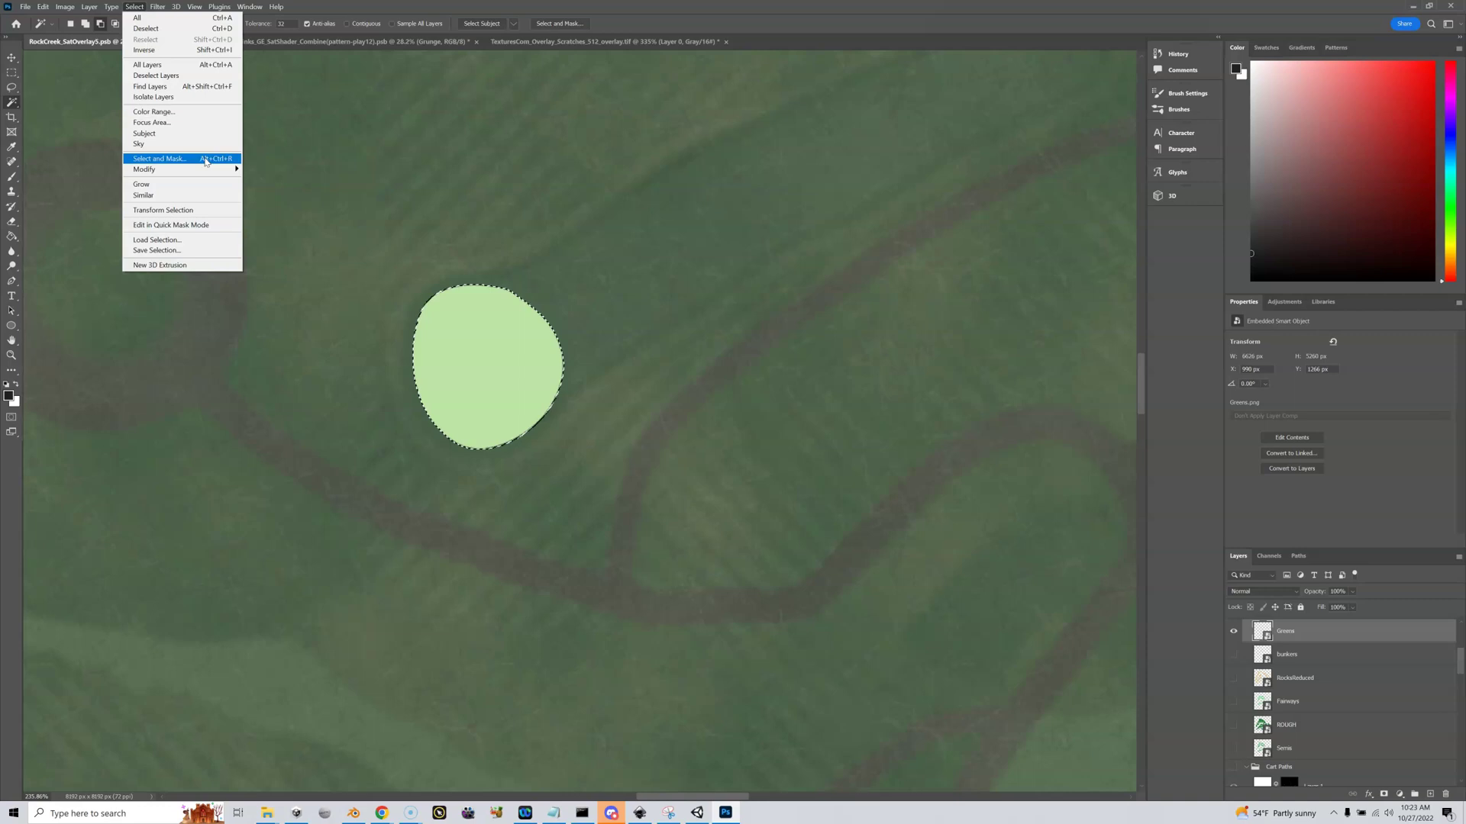
mouse_move(225, 169)
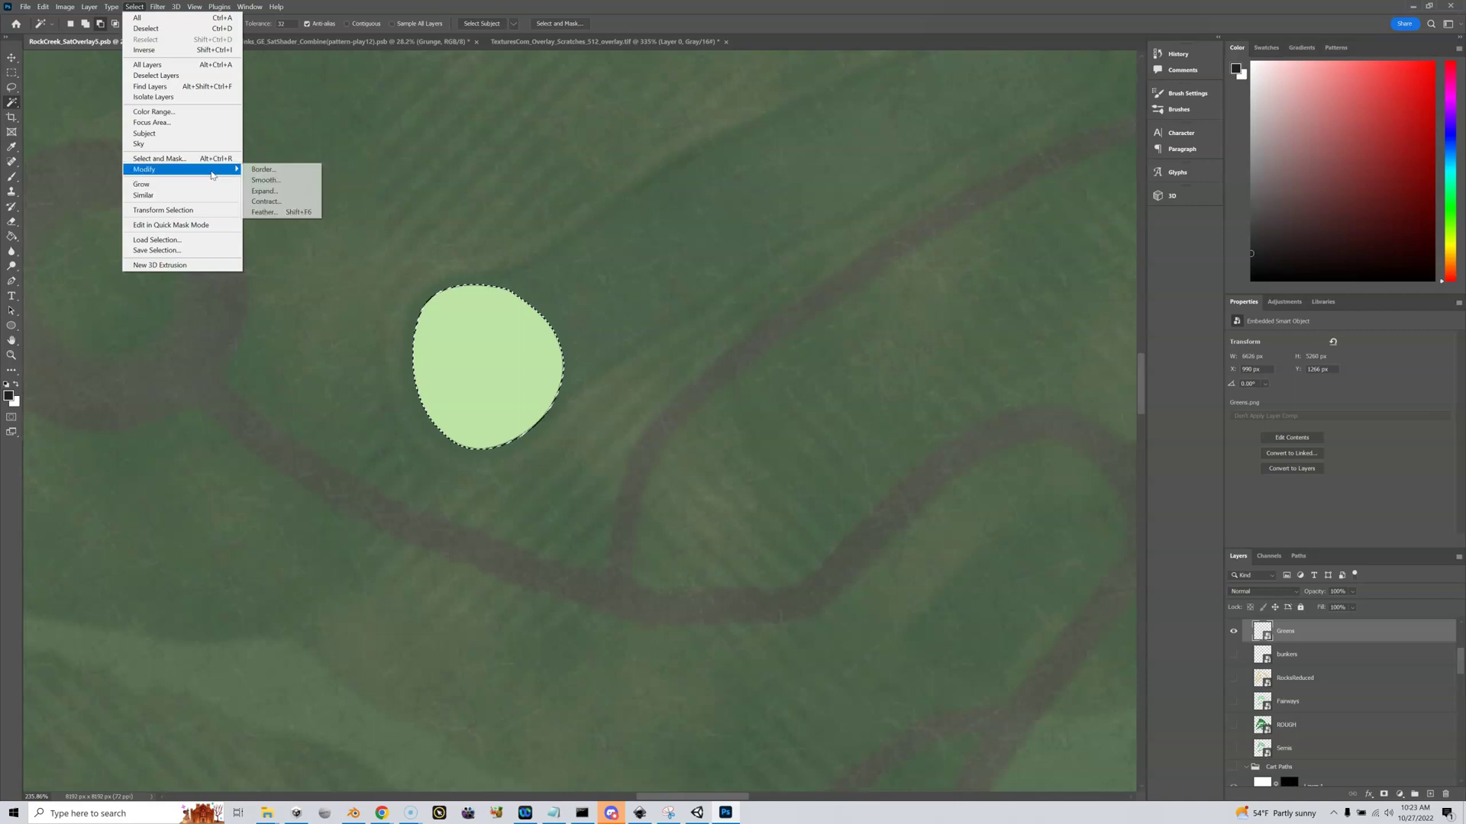
click(288, 192)
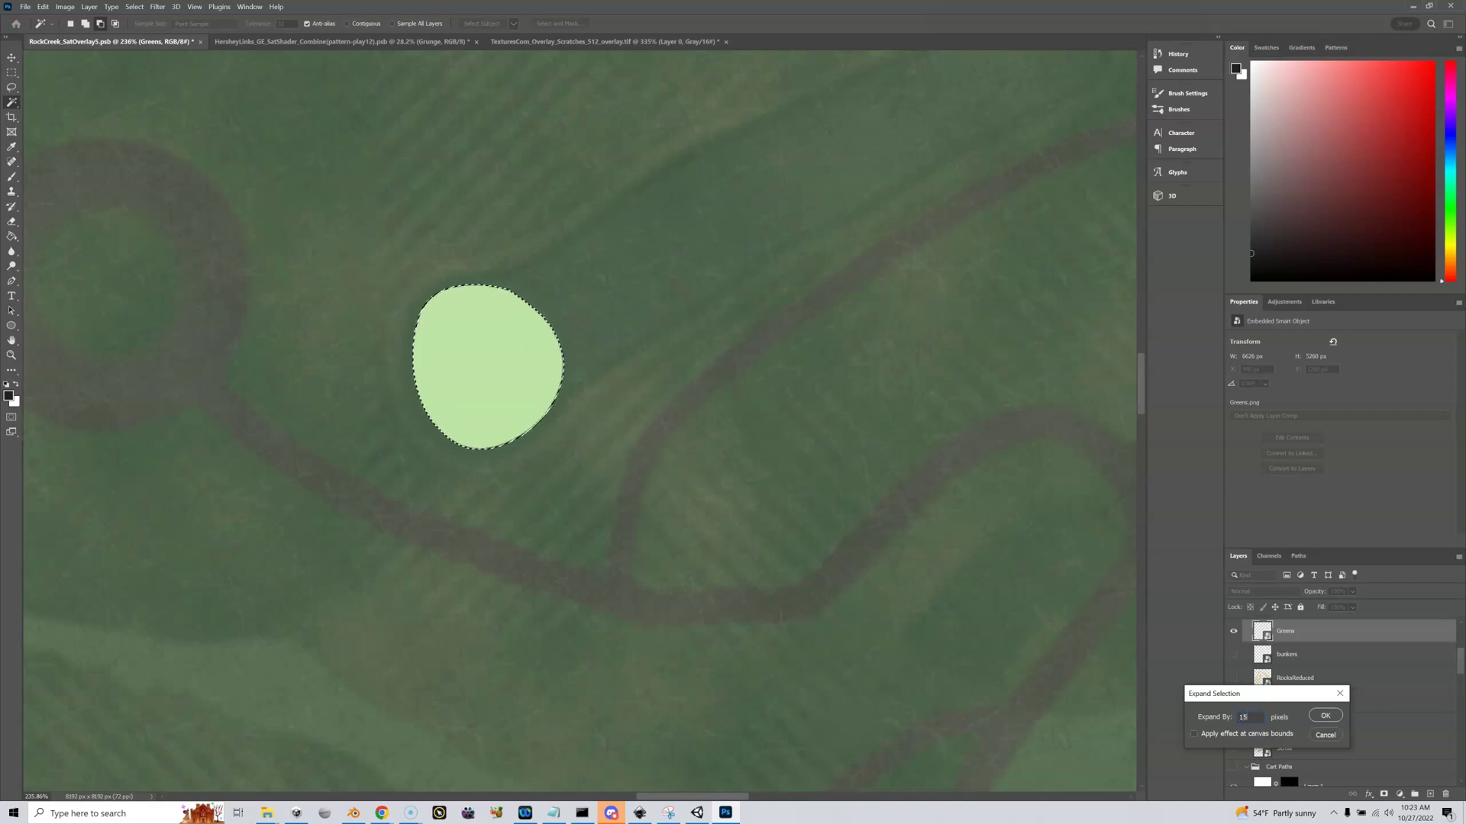
click(1323, 716)
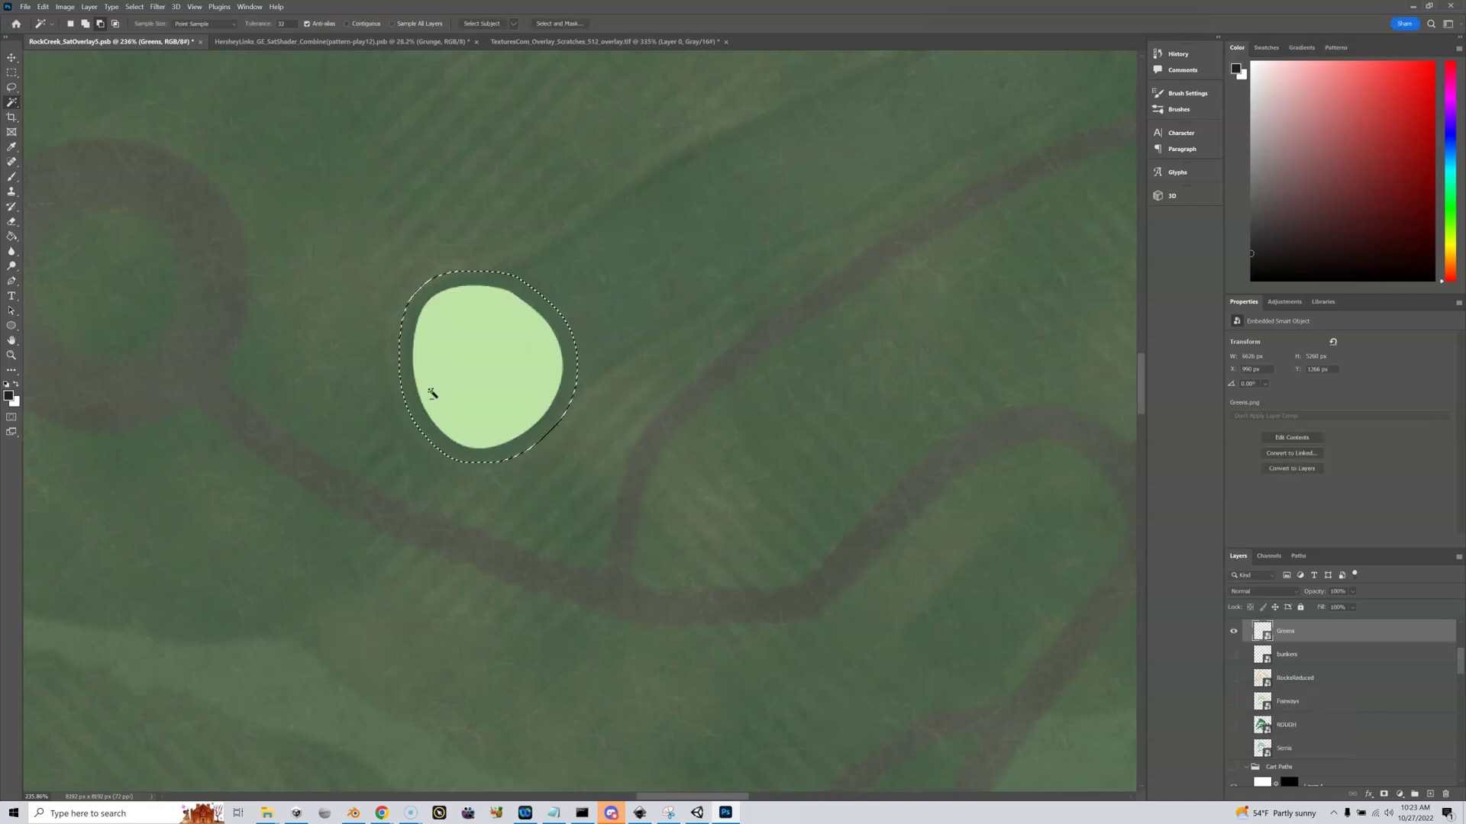
Step: Apply the Feather command to soften the edge of the enlarged green selection
click(124, 6)
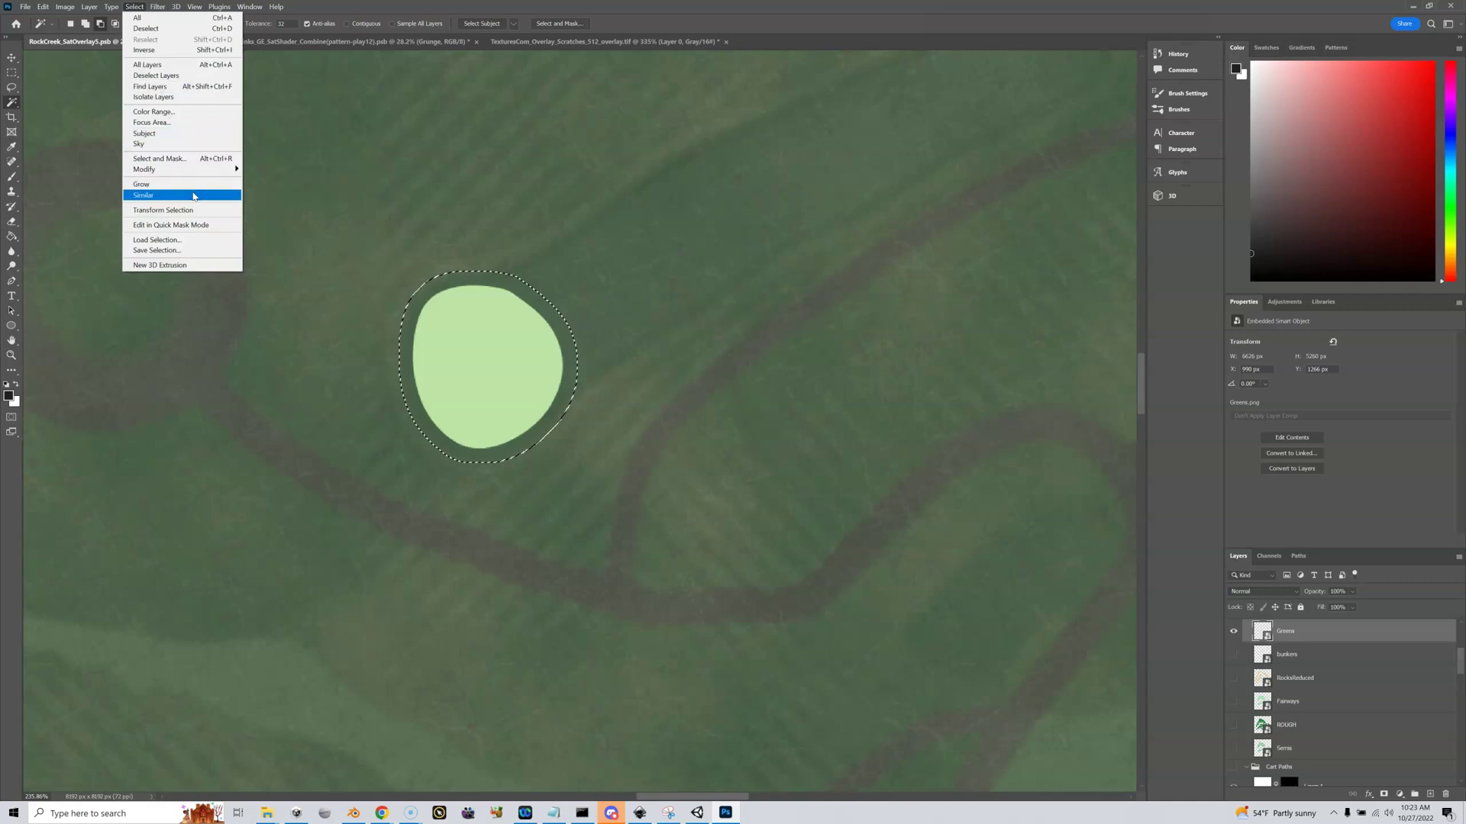
mouse_move(187, 170)
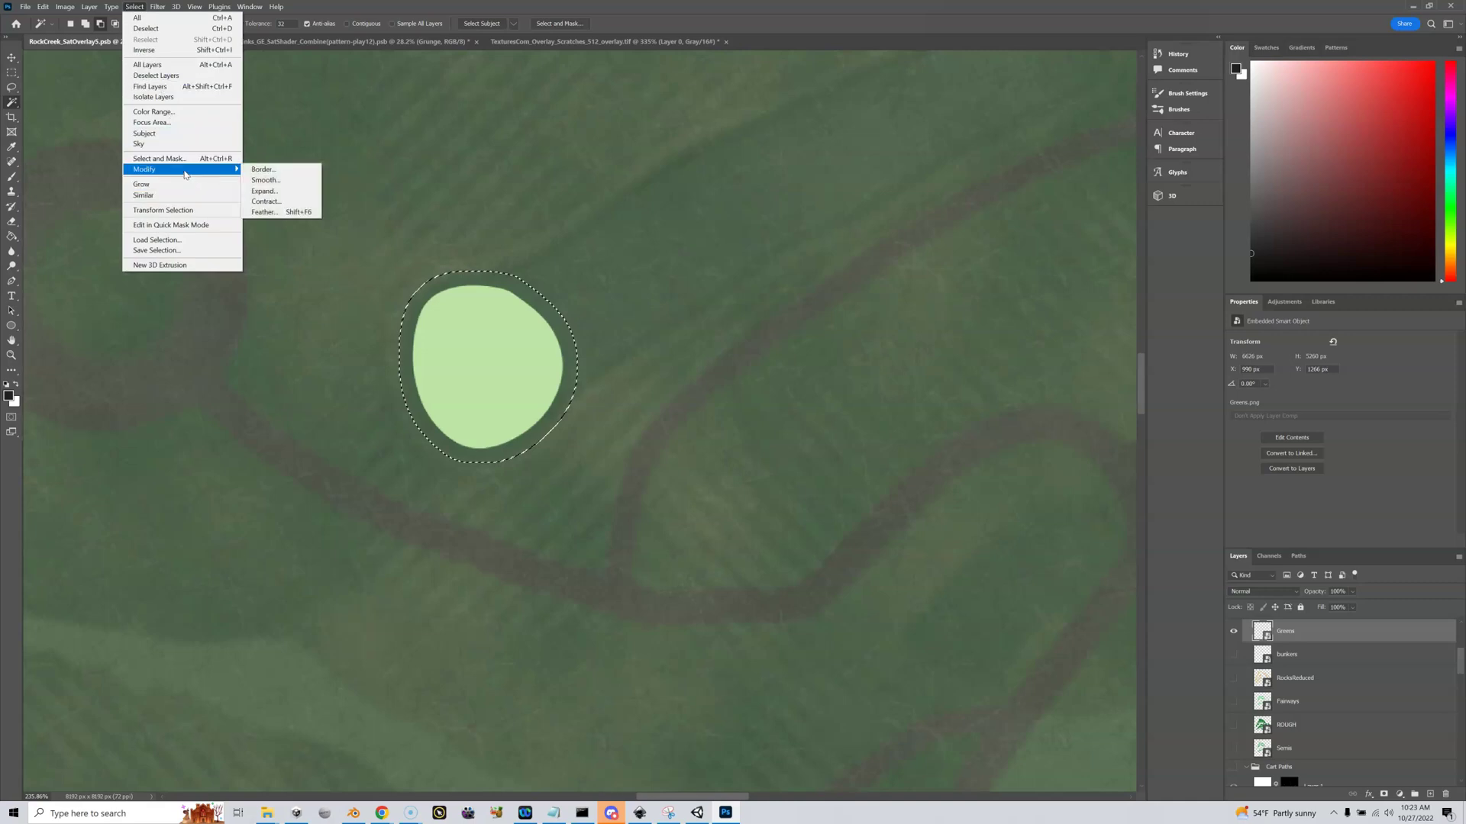
click(264, 211)
click(1332, 608)
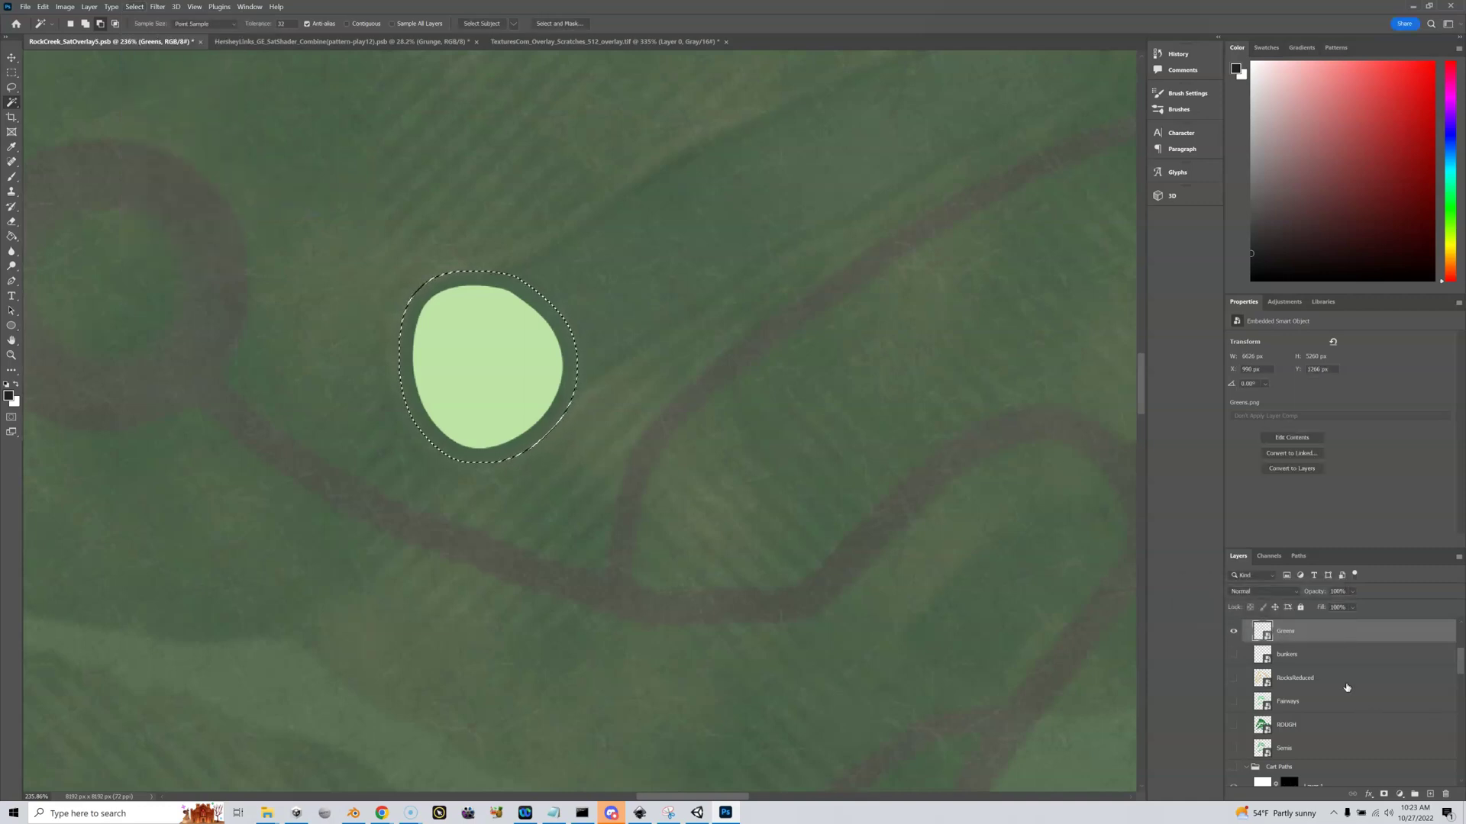
Step: Hide the Inkscape Shapes layer group and add a Hide Selection layer mask to DemoGrungeDark in the Mow Lines group
scroll(1325, 682, up, 4)
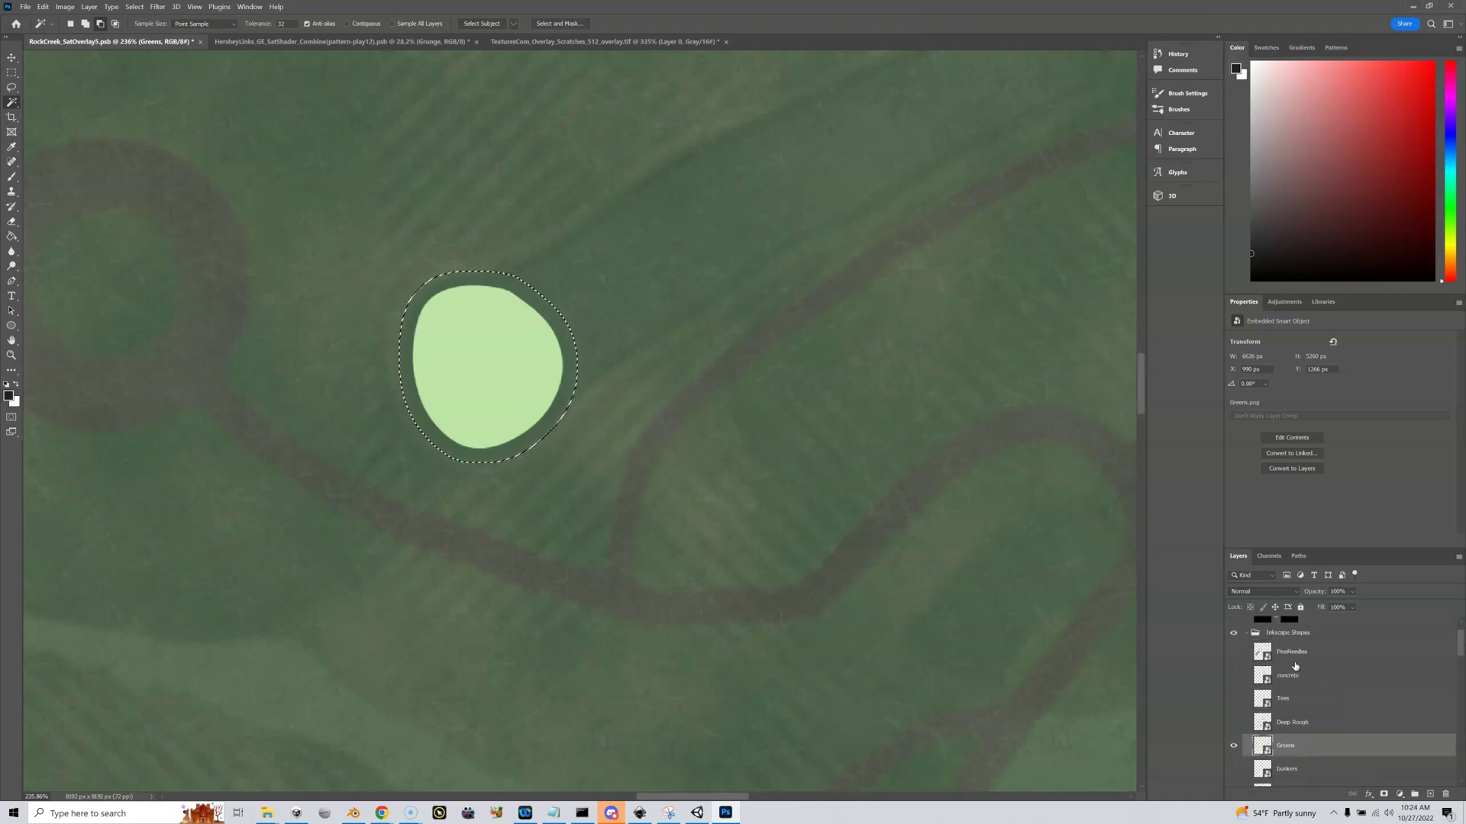
scroll(1315, 715, down, 5)
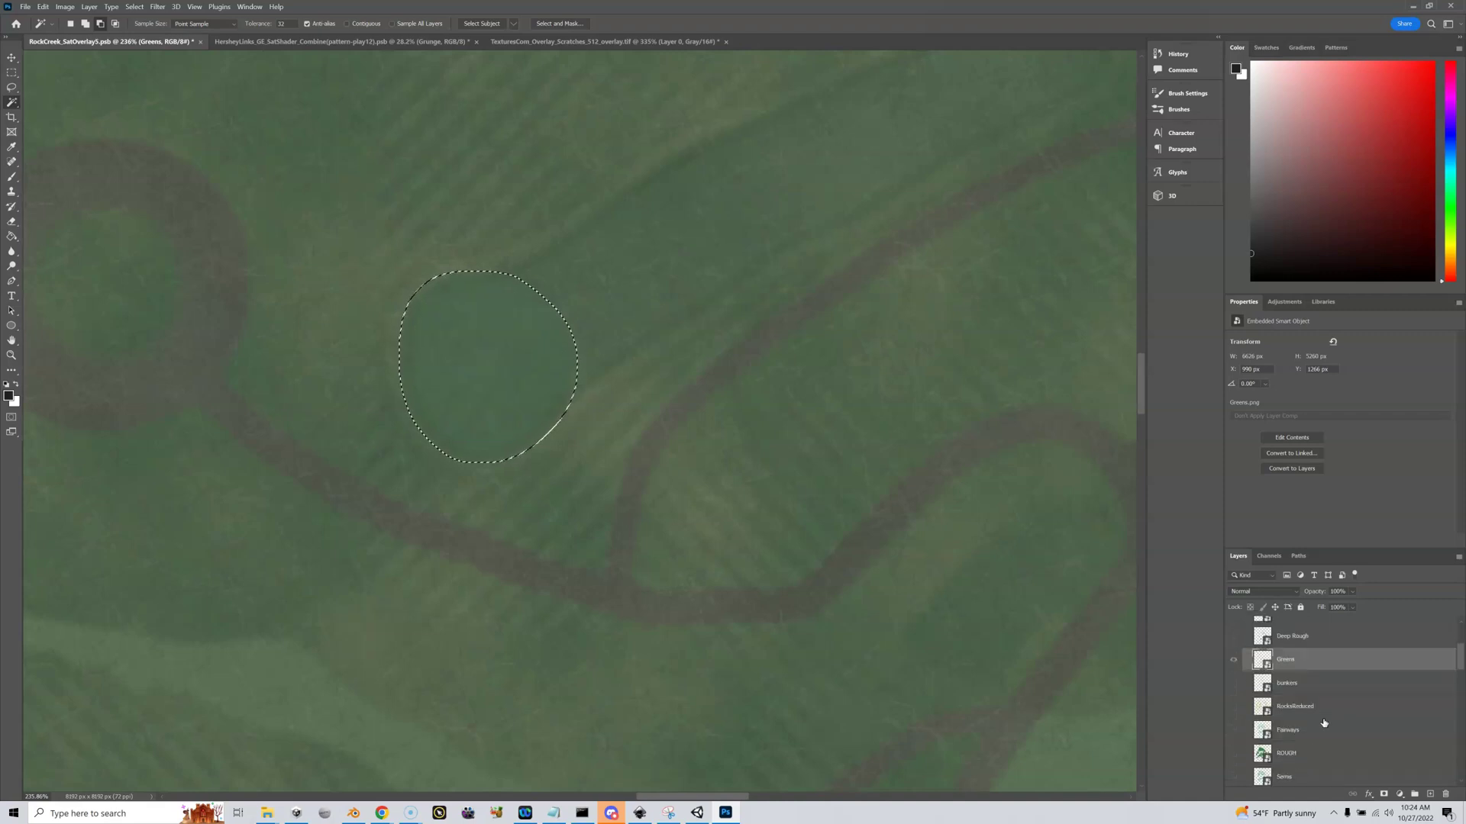
scroll(1322, 722, down, 2)
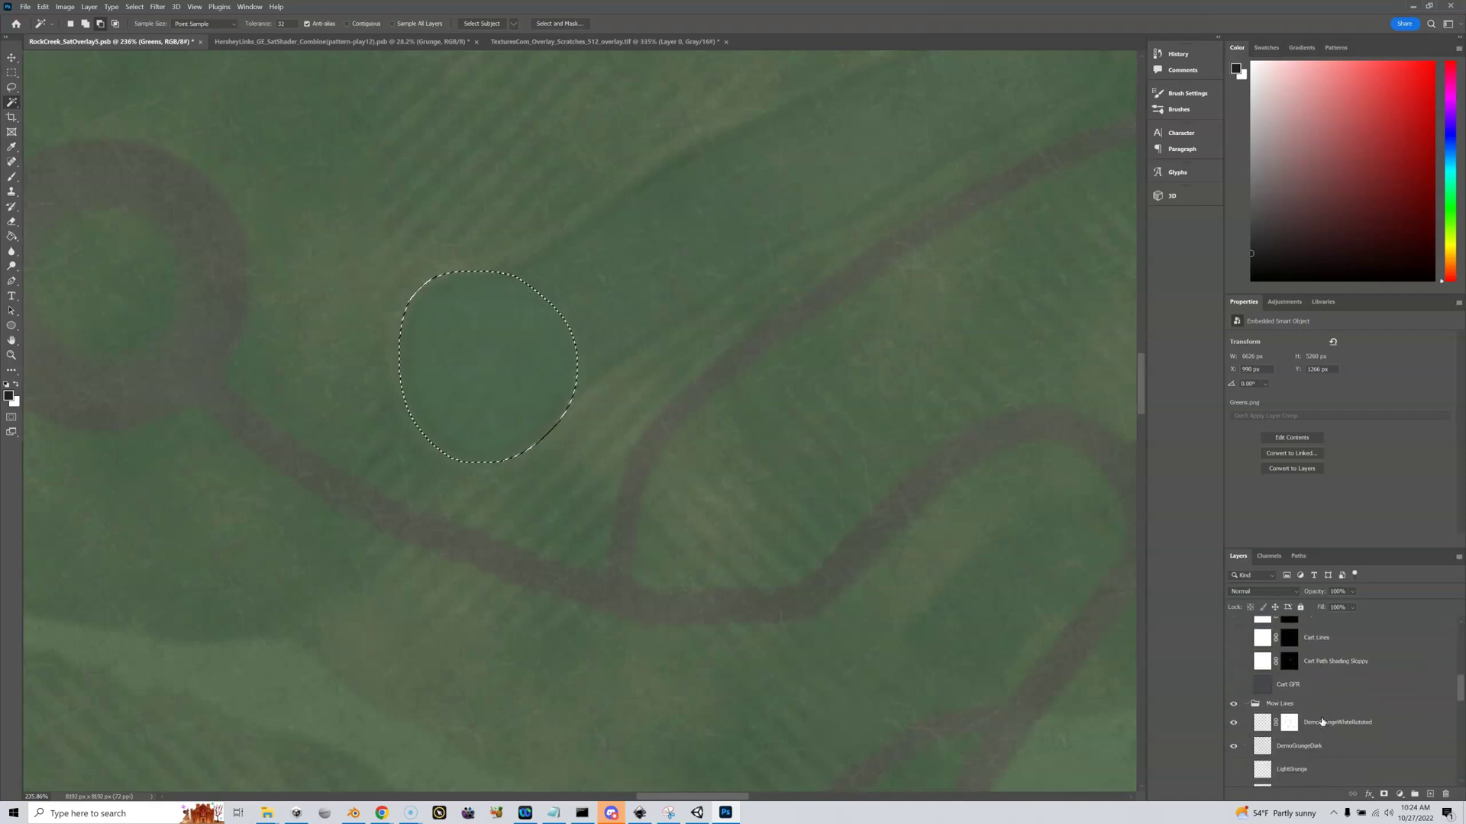
scroll(1321, 733, down, 2)
click(1314, 718)
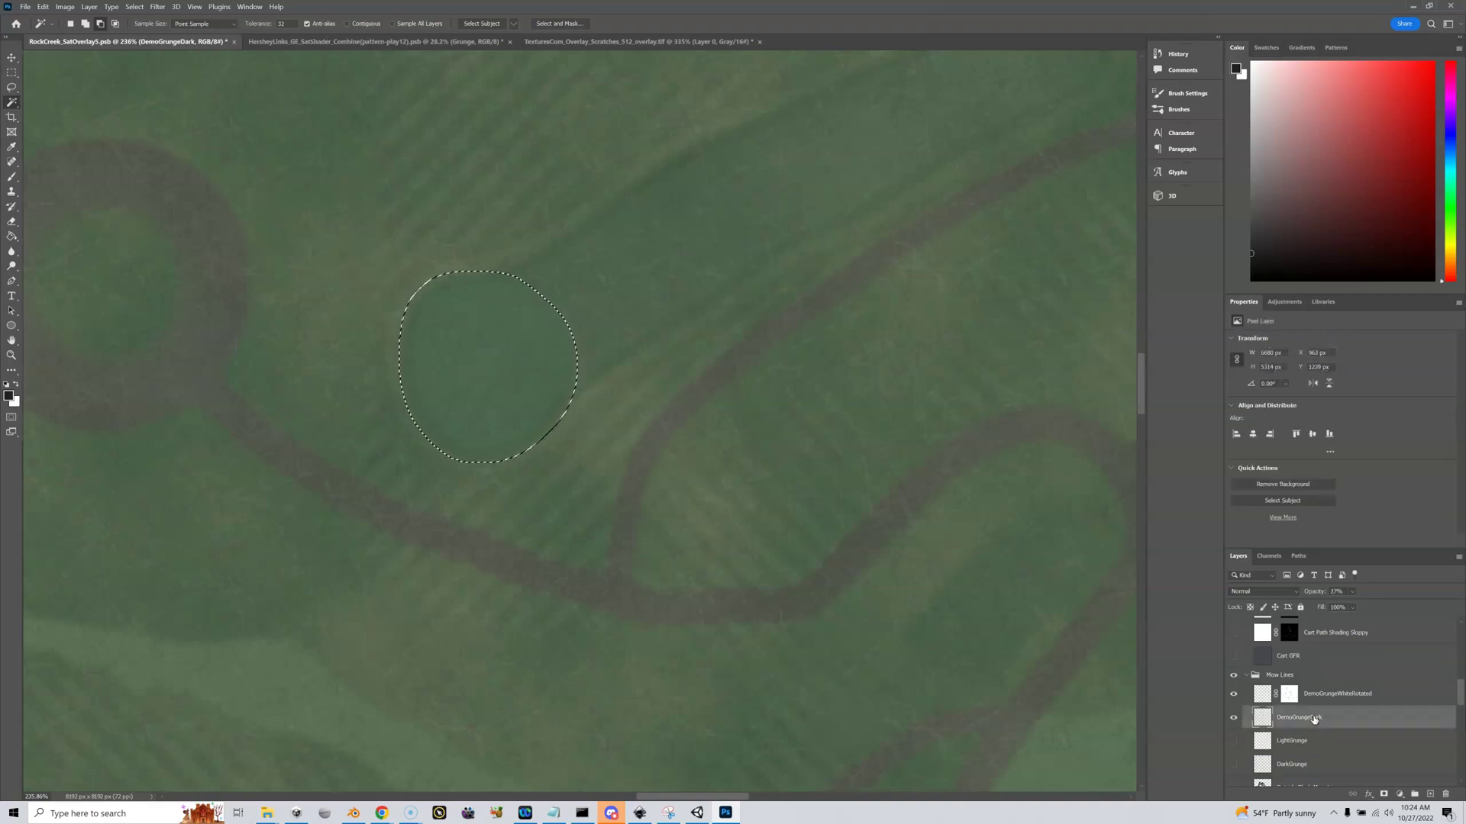
click(97, 7)
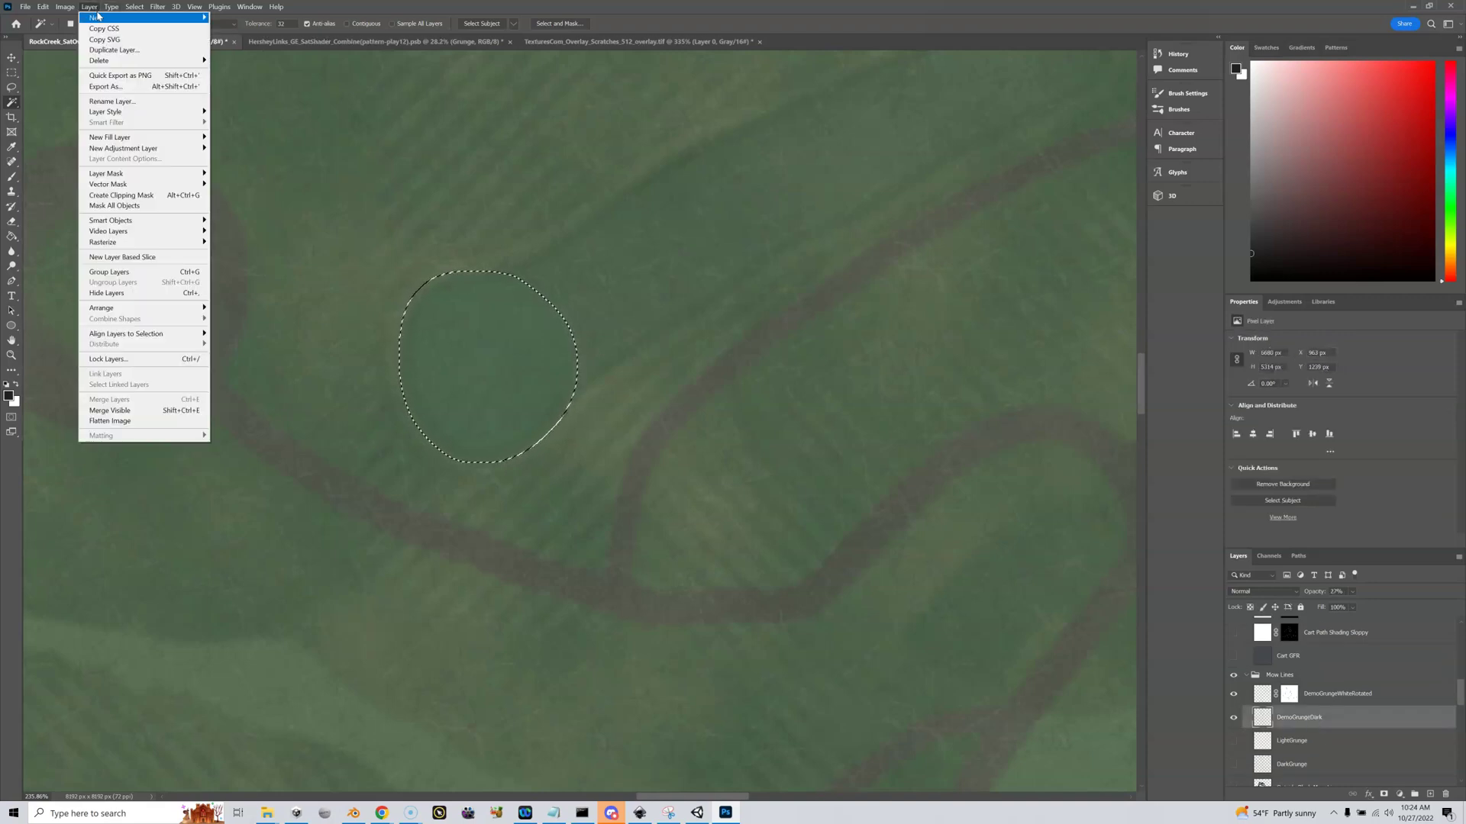
mouse_move(153, 175)
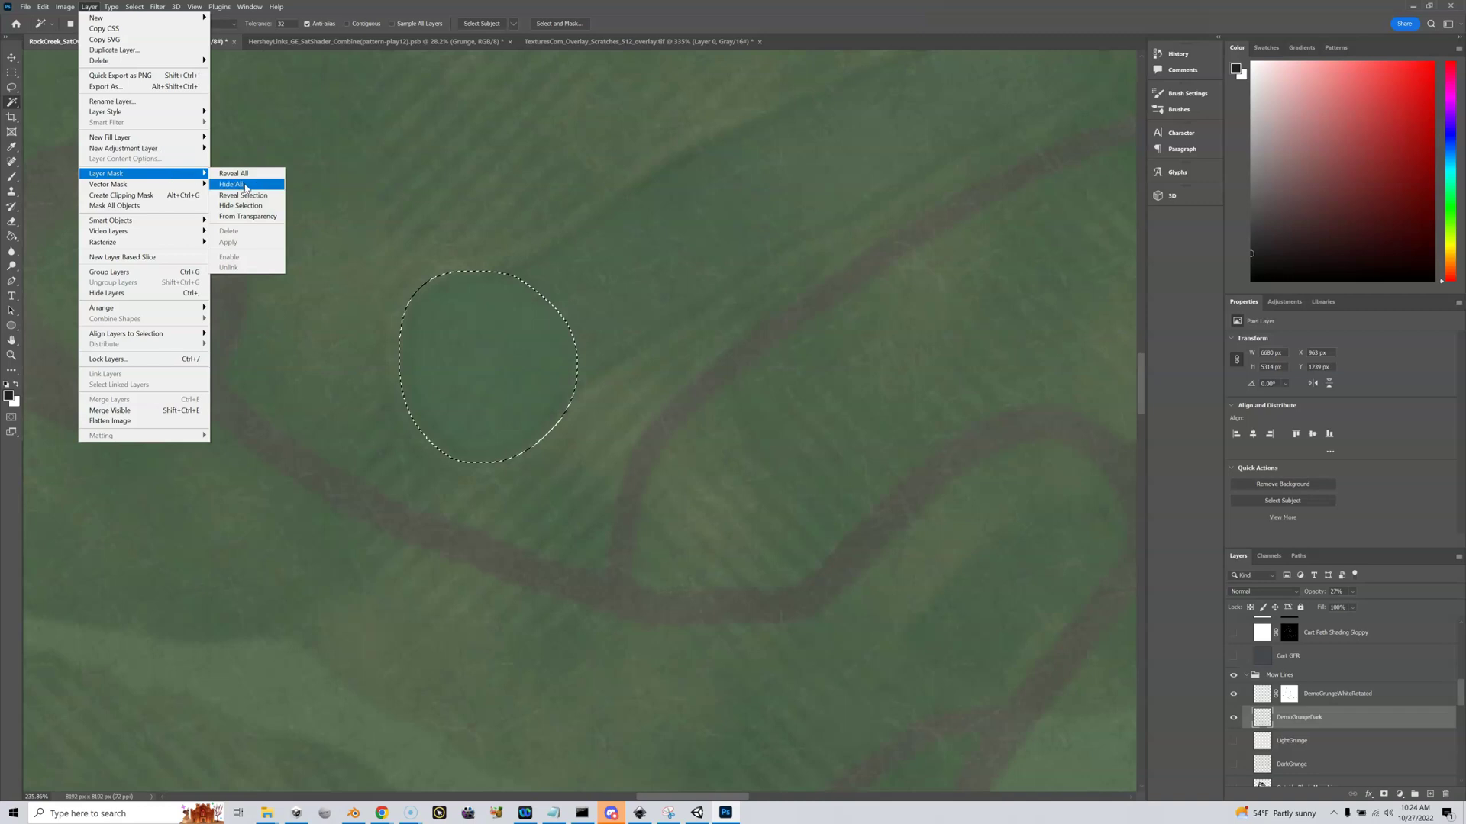
click(257, 206)
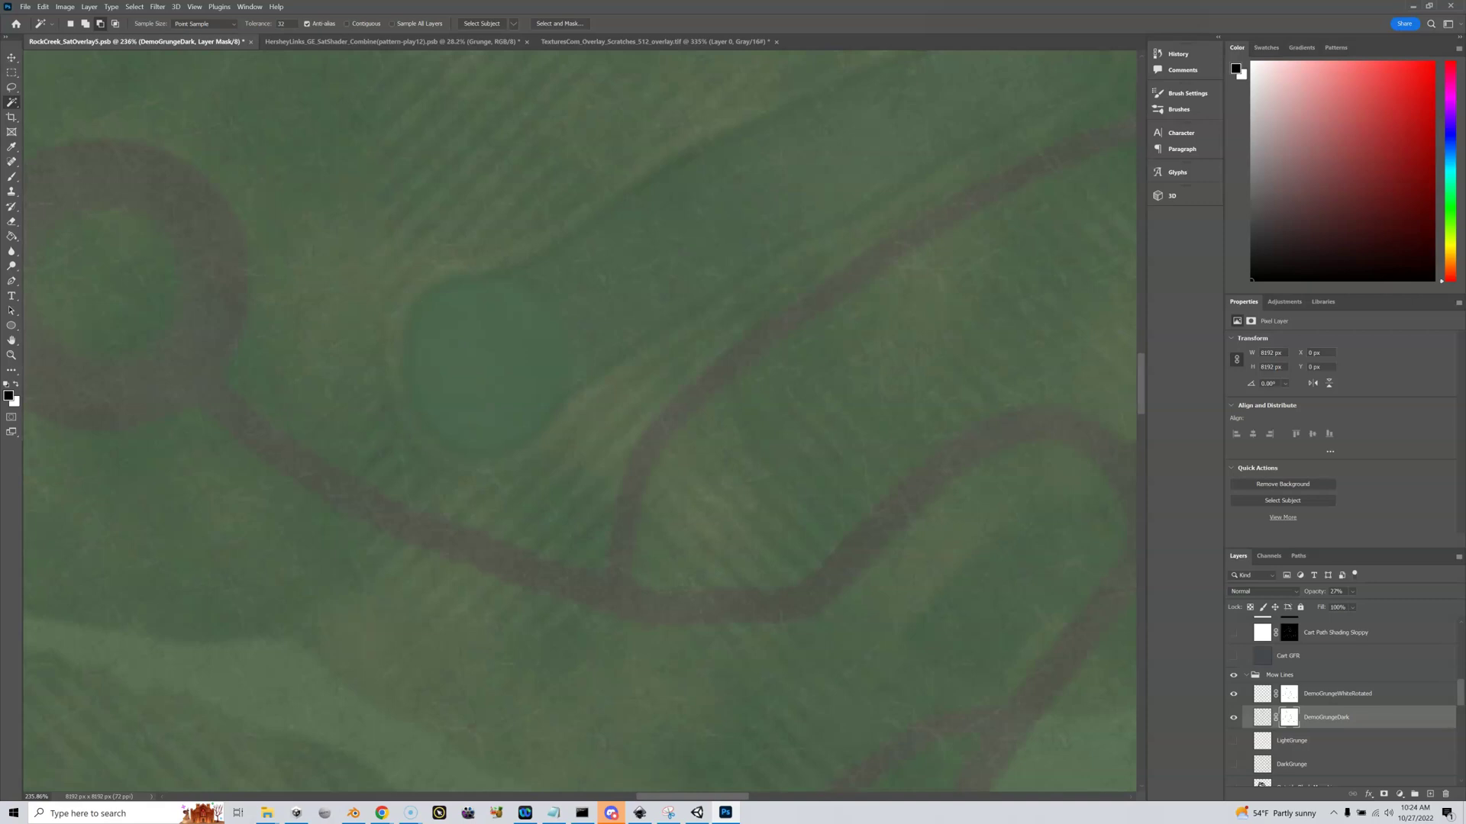
Step: Export the full 8192 x 8192 px overlay as a JPG, overwriting RockCreek_SatOverlay in the Terrain Backup folder
click(25, 8)
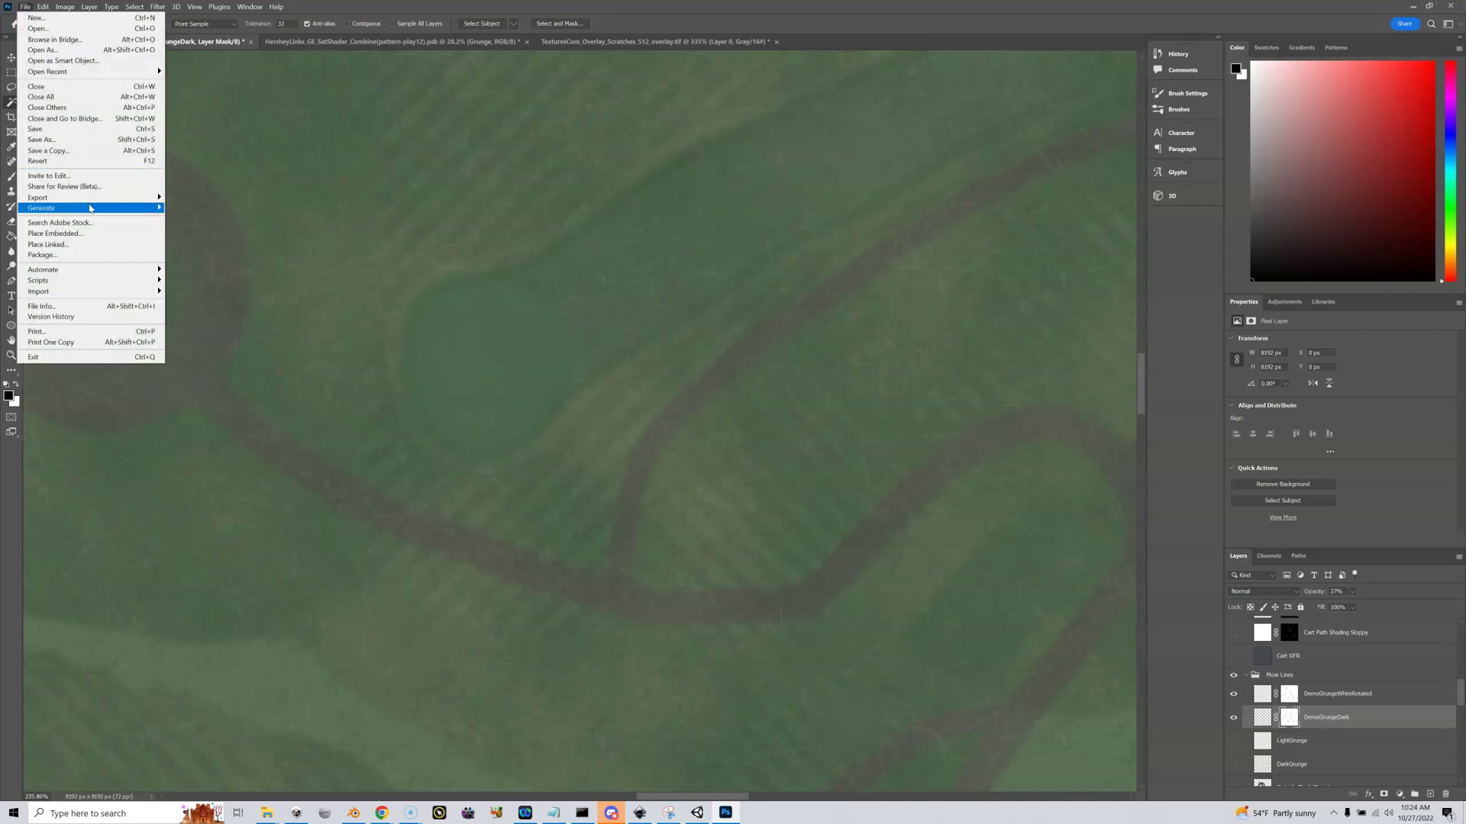
mouse_move(96, 197)
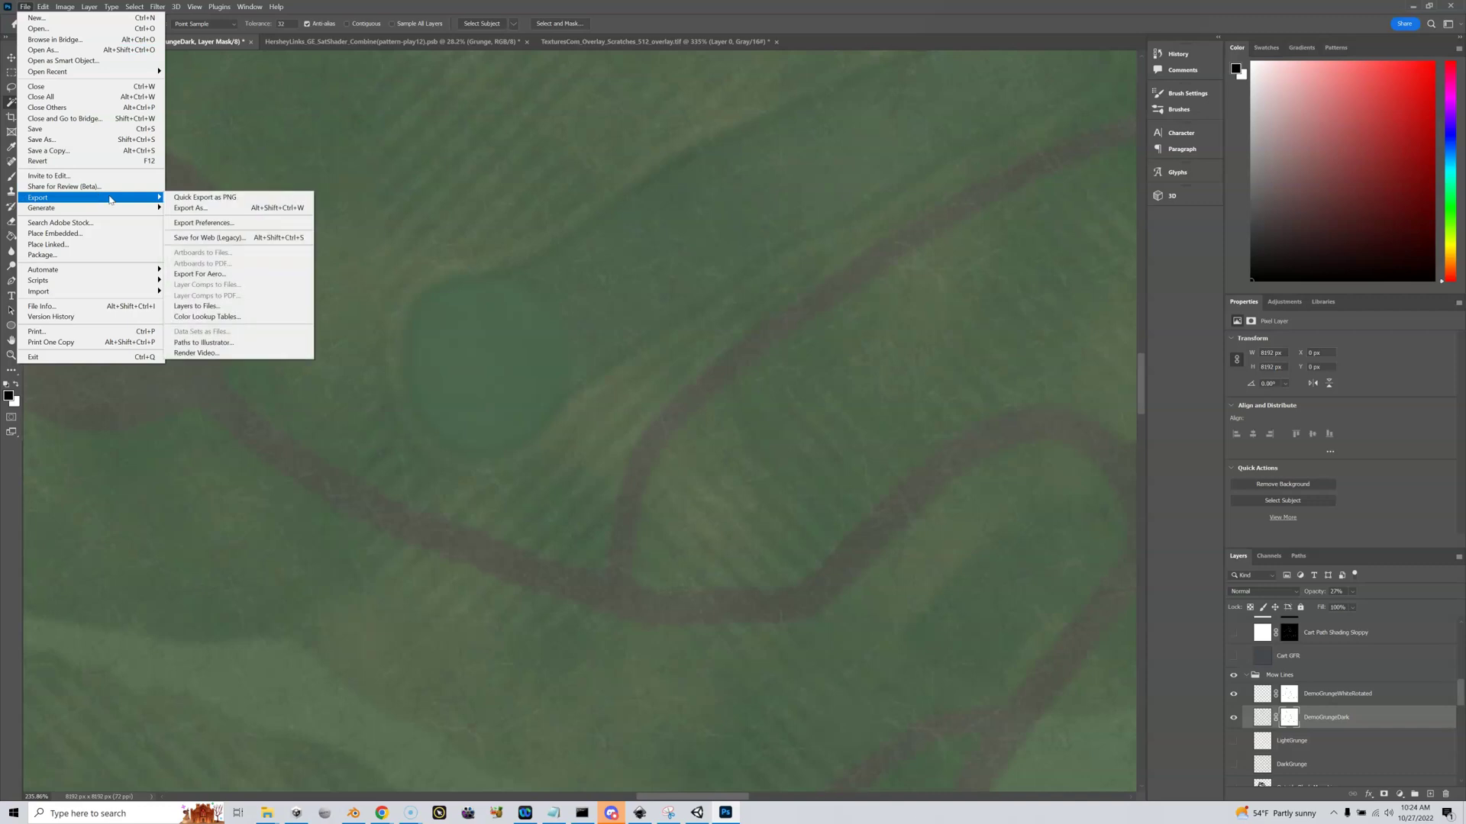
click(203, 206)
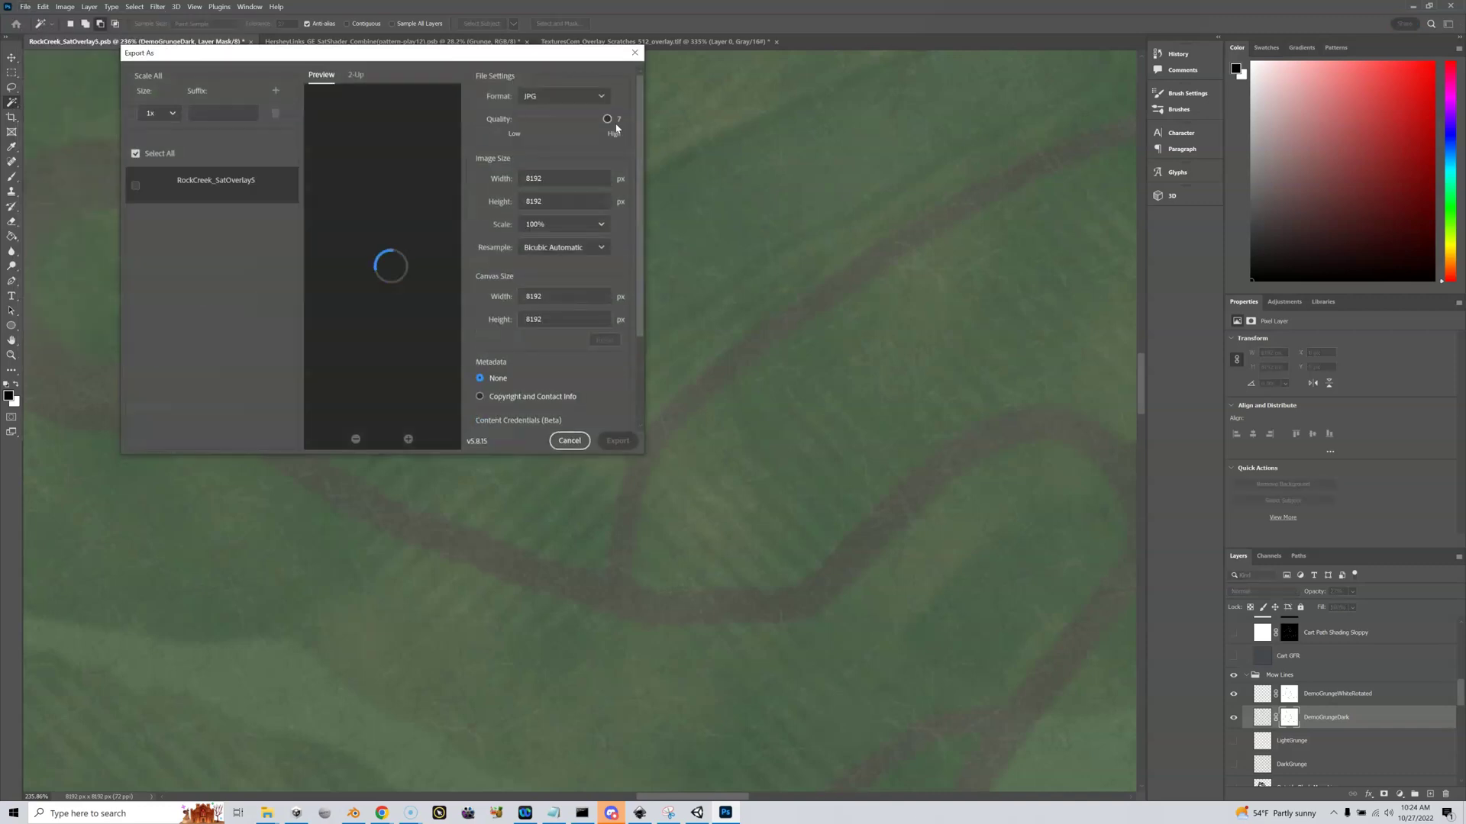
click(618, 441)
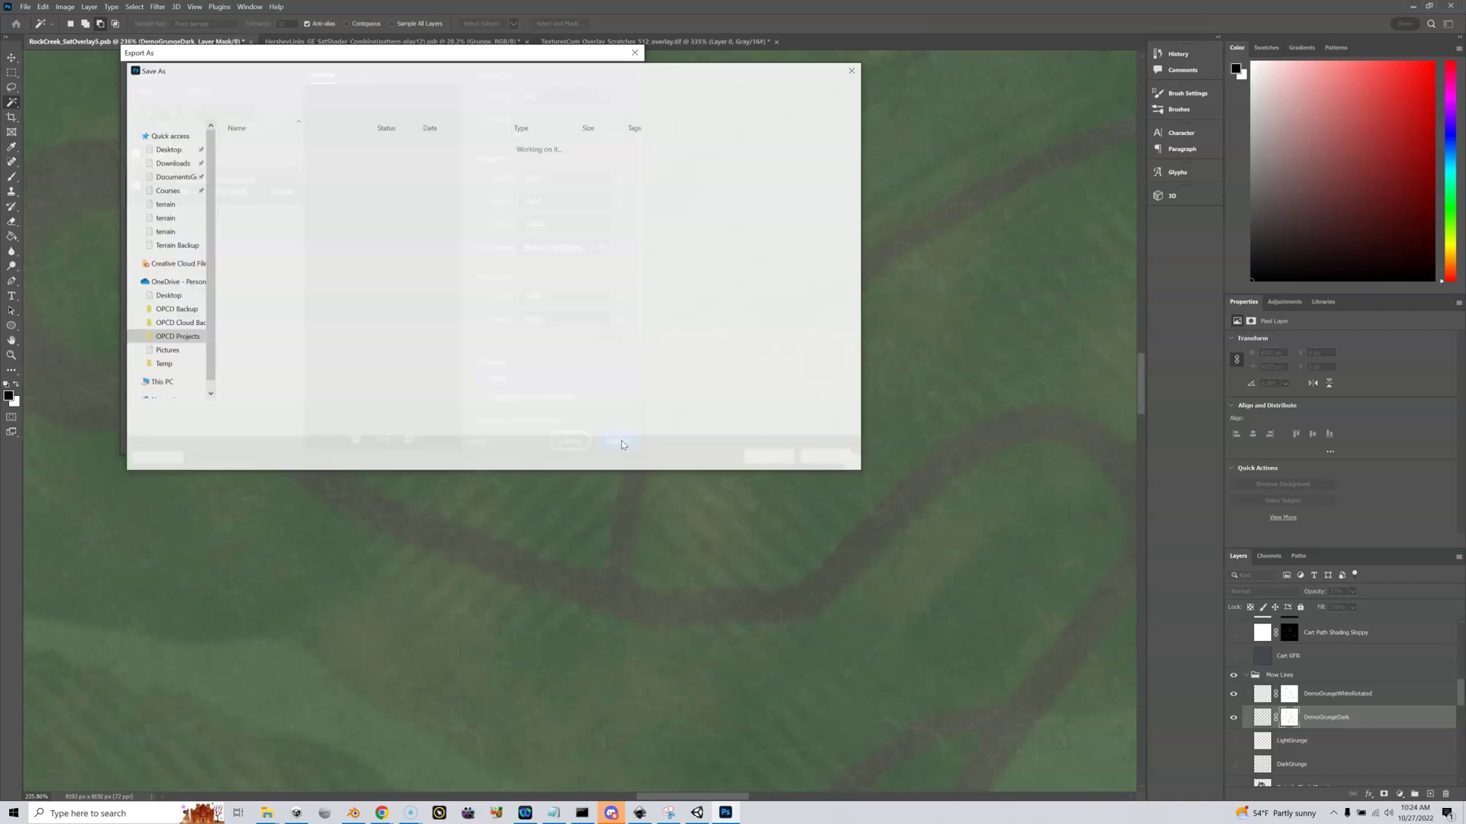
double_click(304, 207)
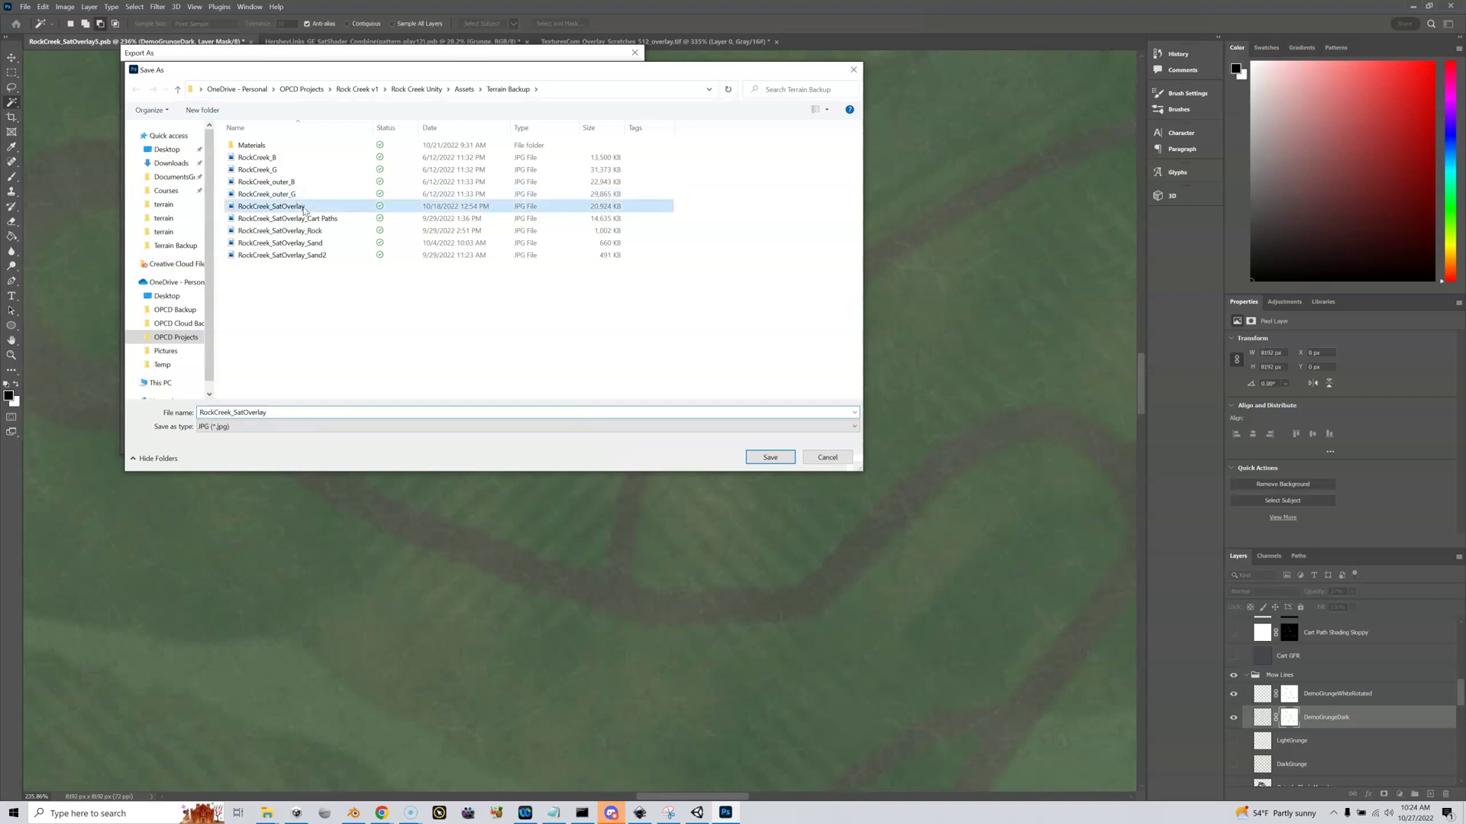
click(760, 410)
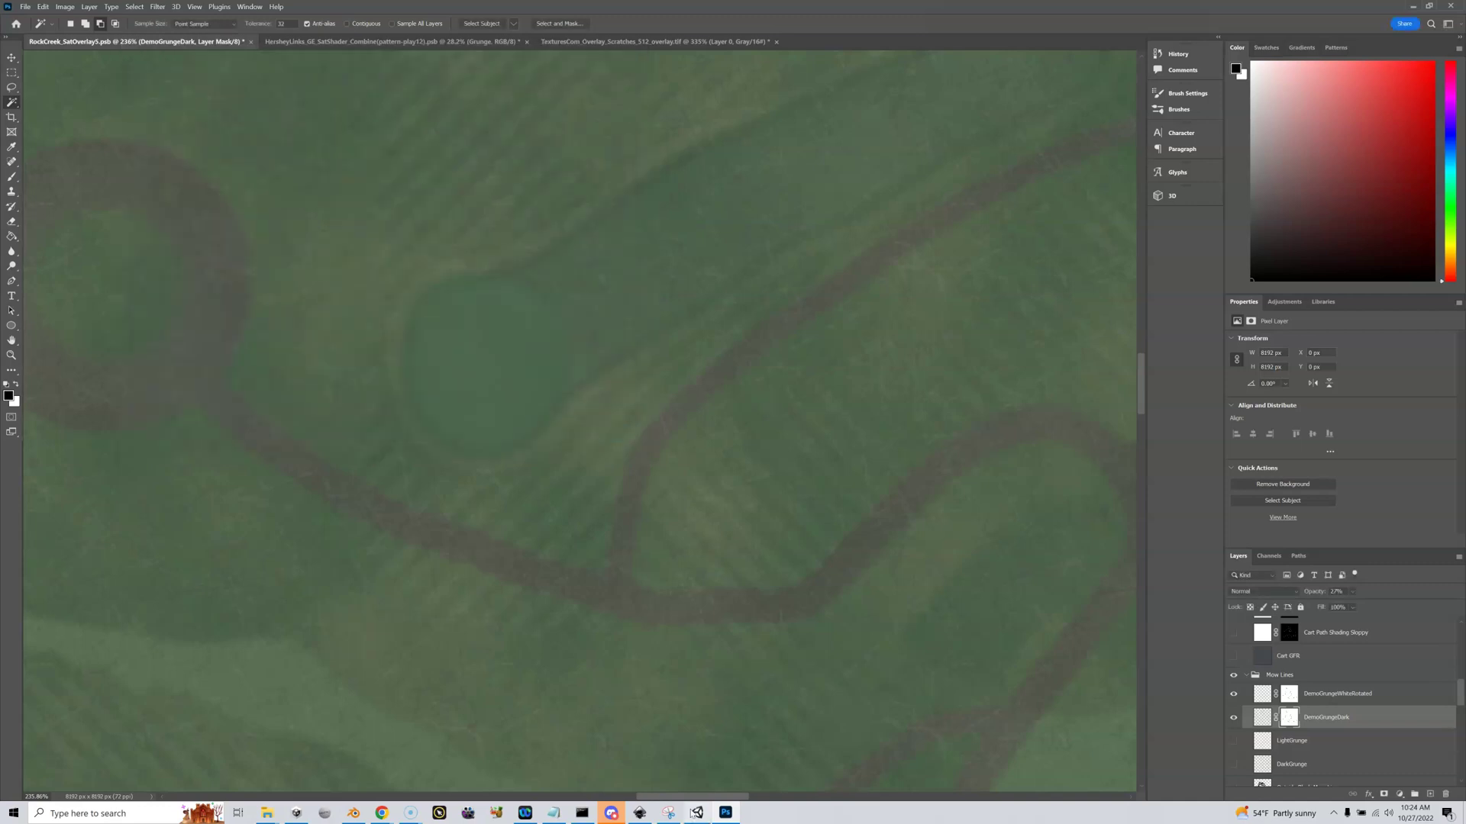
Step: Switch to Unity and examine the updated overlay on the fairway and green in the Scene view
click(693, 814)
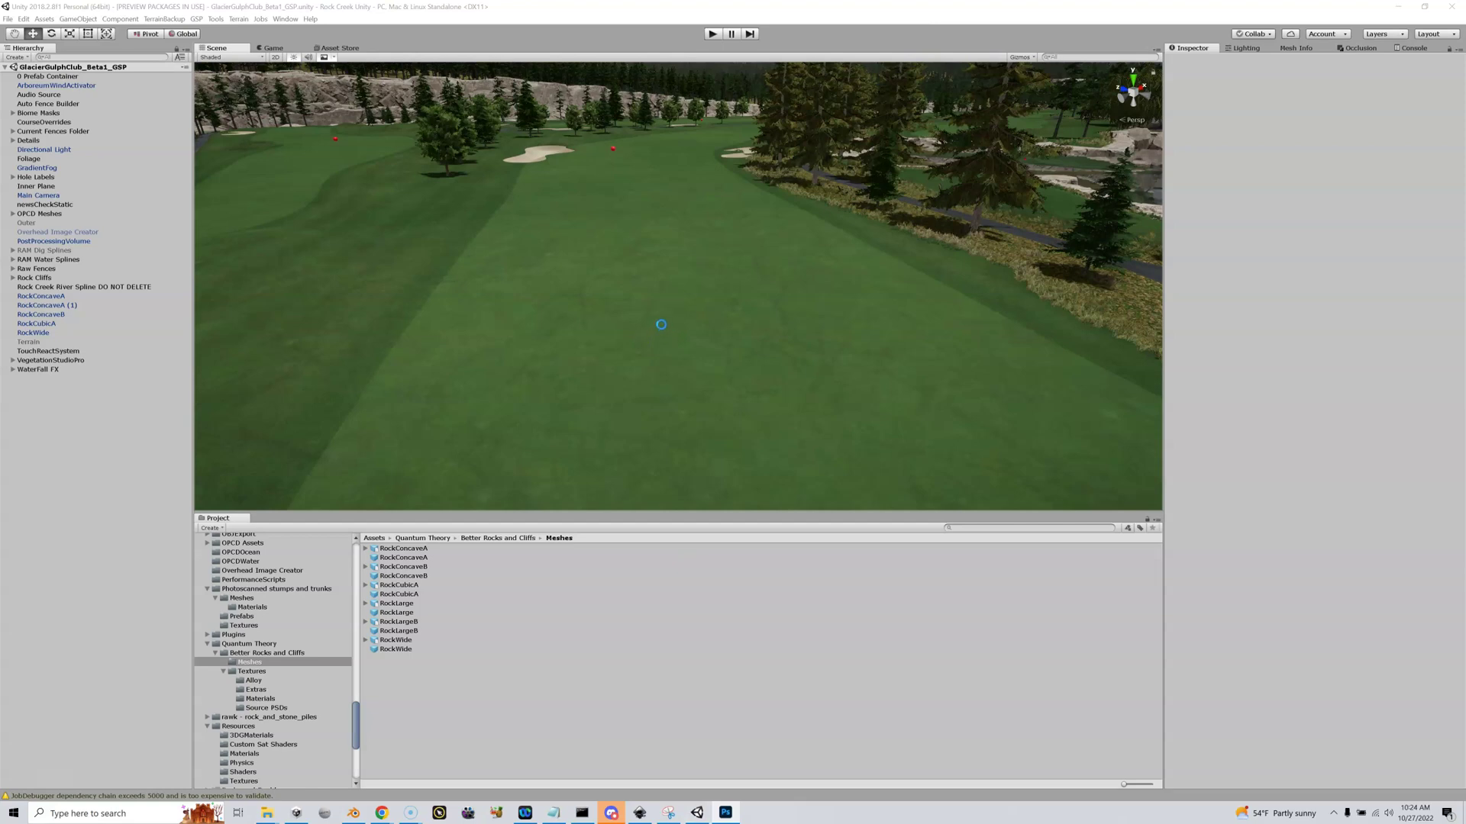
drag(658, 315, 921, 402)
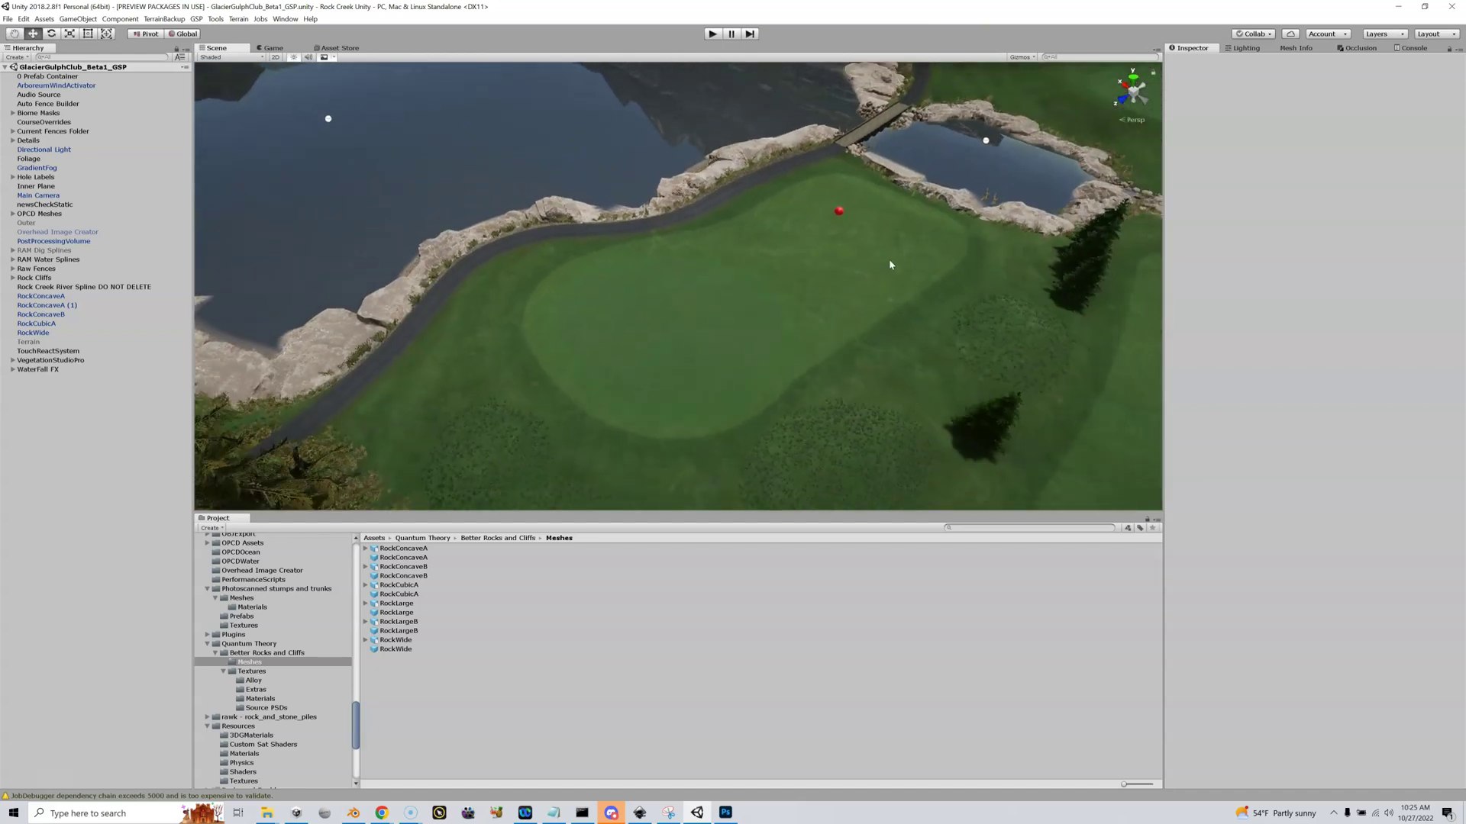